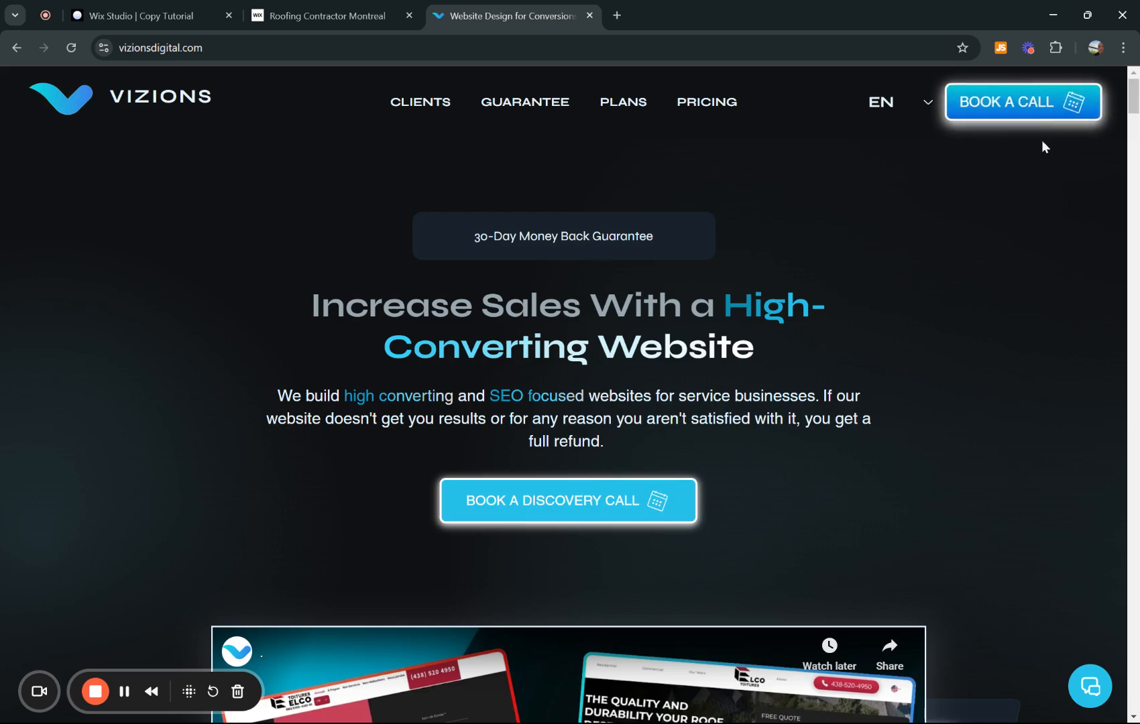
Compare the header buttons on the published Wix Studio page and the vizionsdigital.com homepage, reloading the latter and closing its trainings popup.
left_click(346, 9)
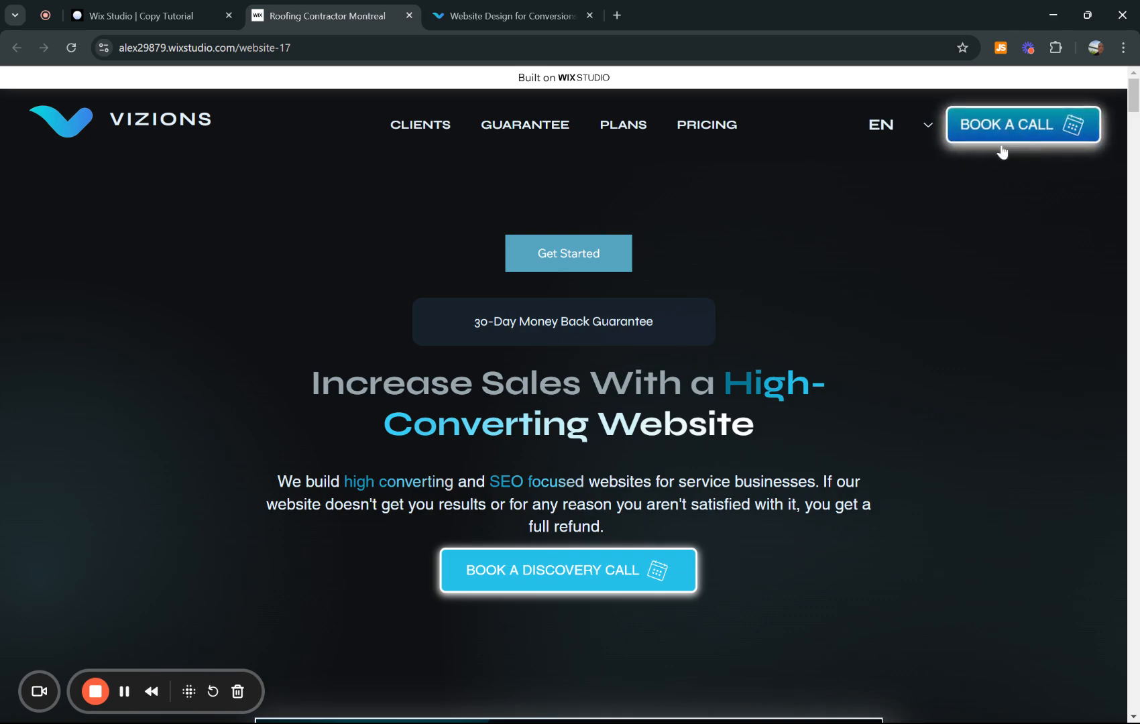
left_click(496, 9)
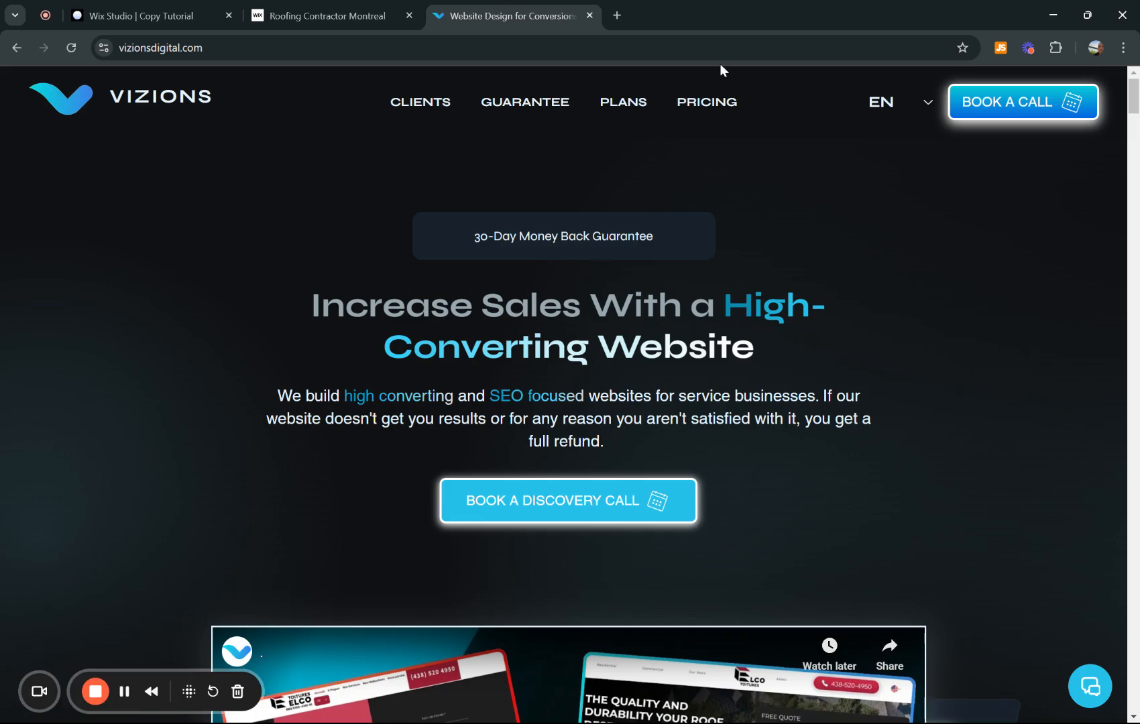
left_click(72, 47)
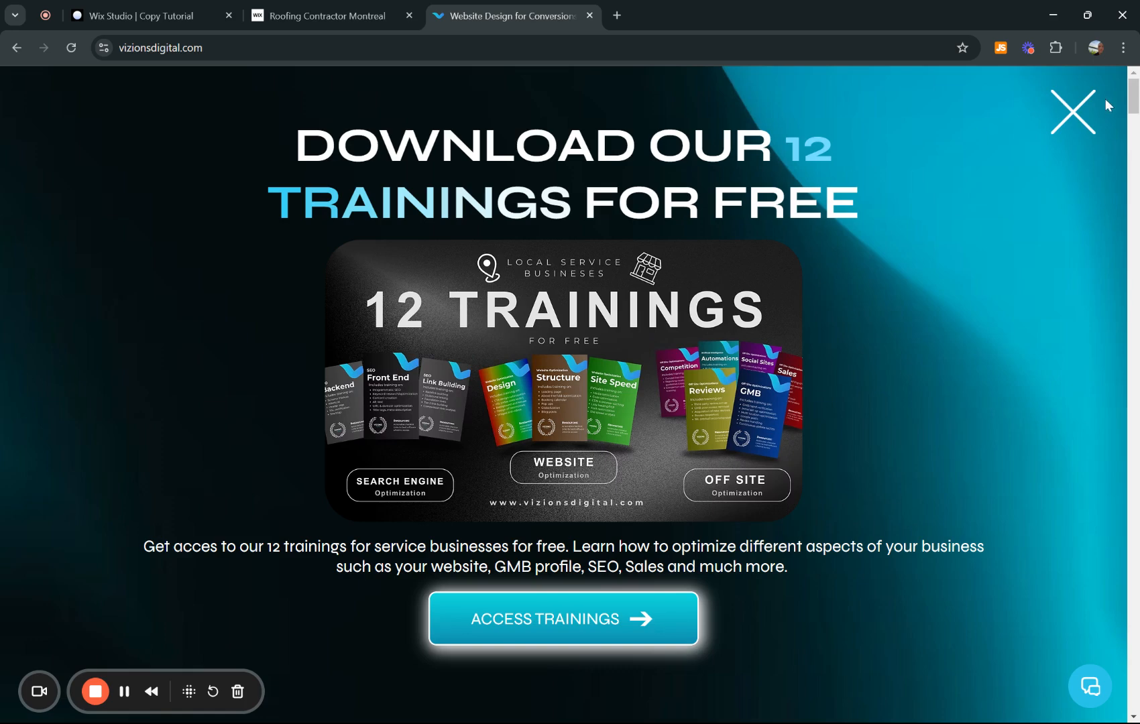
left_click(1066, 126)
scroll(568, 402, "down", 1)
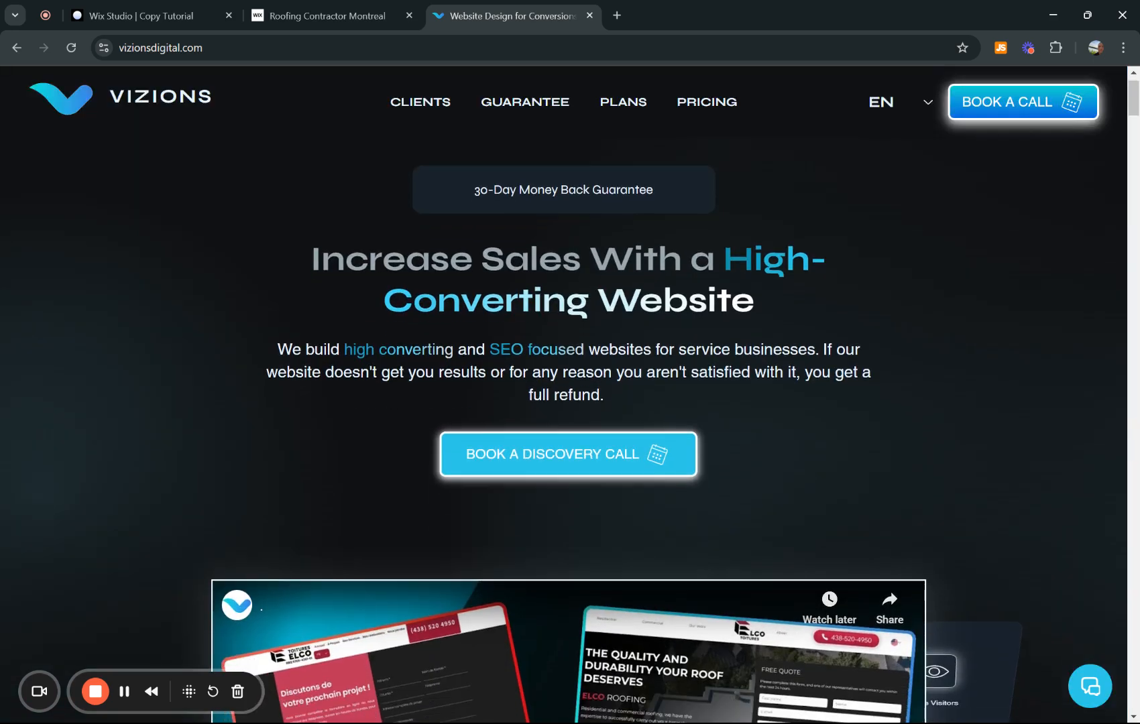
scroll(569, 402, "up", 1)
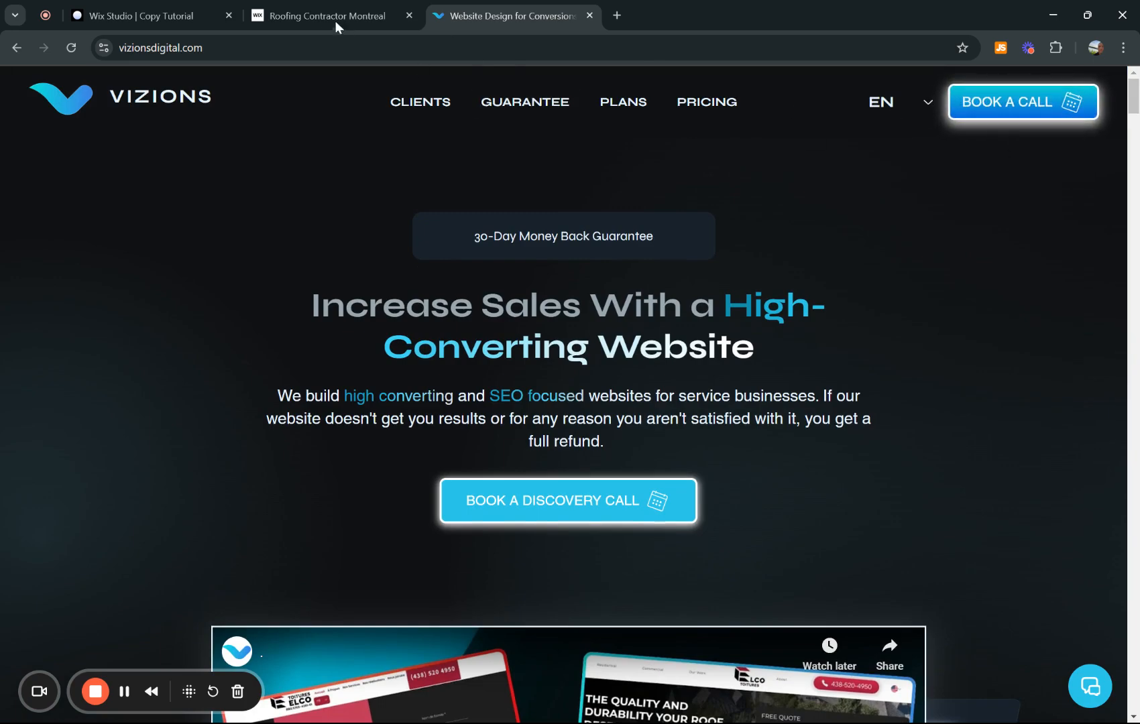
Switch to the Wix Studio editor for the Copy Tutorial site and dismiss the publishing confirmation dialog.
left_click(186, 13)
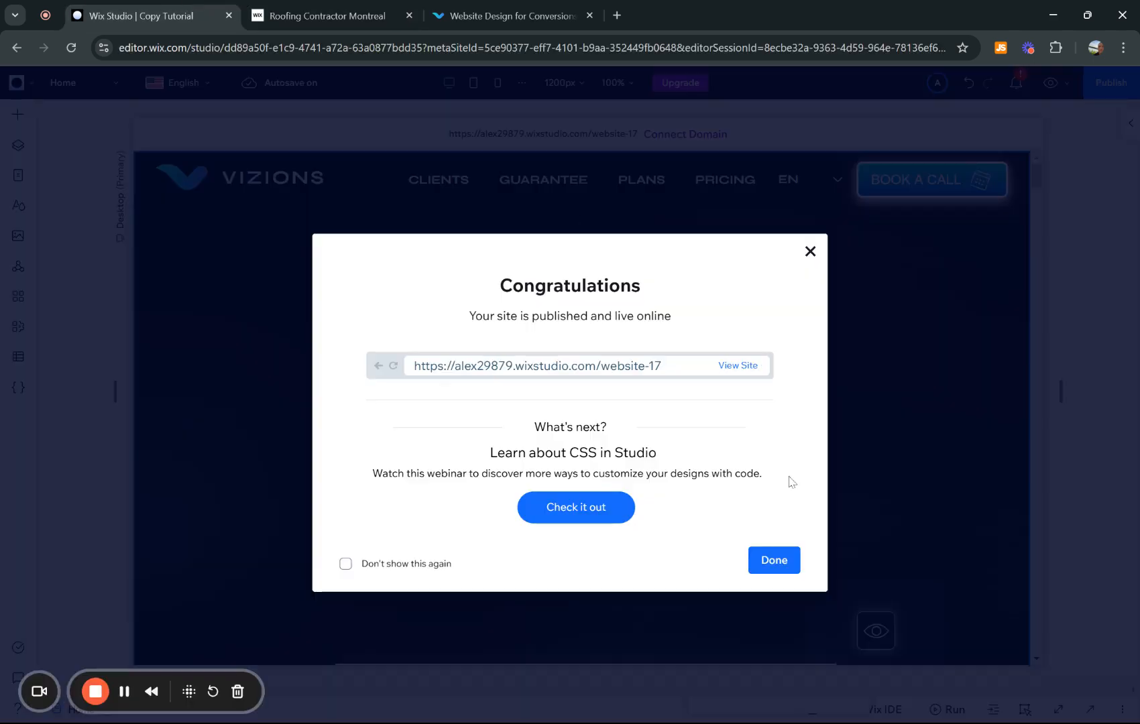
left_click(767, 562)
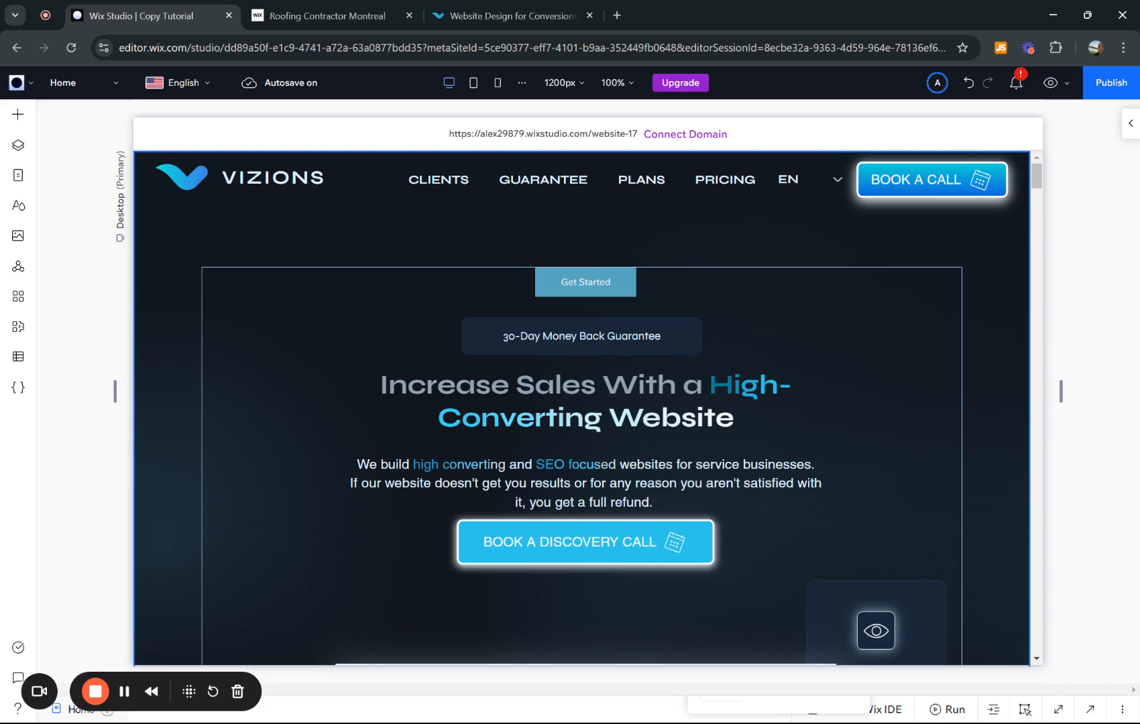
scroll(1100, 327, "down", 1)
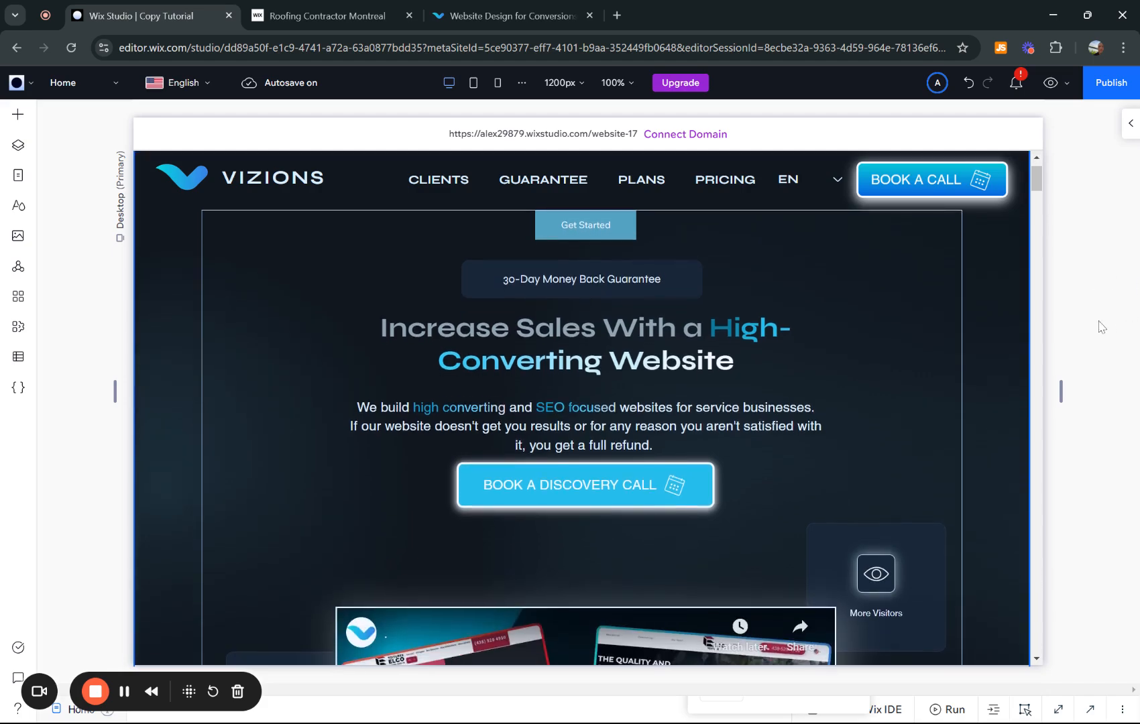
scroll(550, 301, "up", 1)
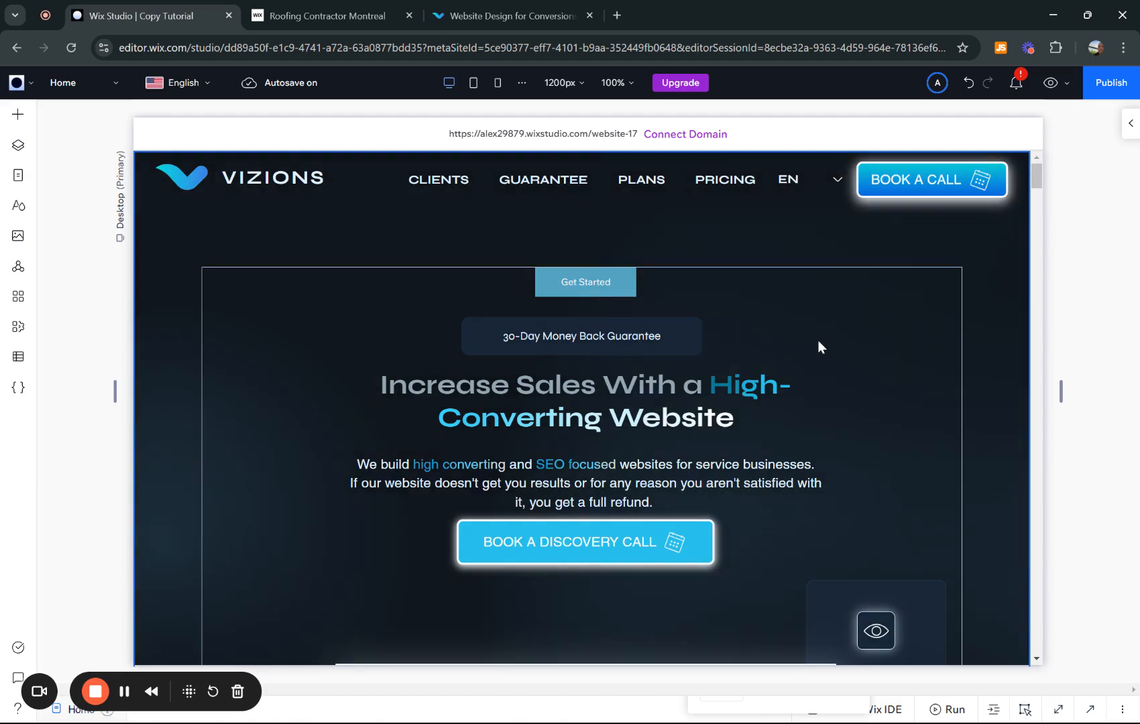
scroll(1070, 271, "down", 1)
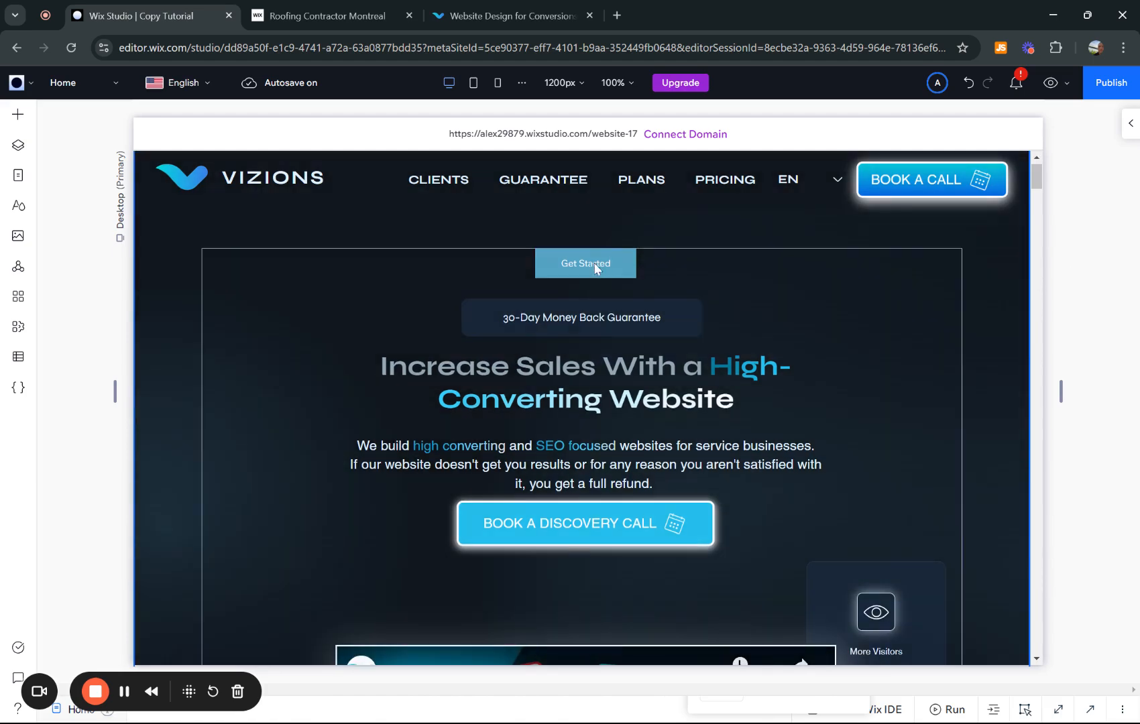
Enlarge the Get Started button in the hero stack to about 354 by 55 px and center it horizontally.
left_click(565, 275)
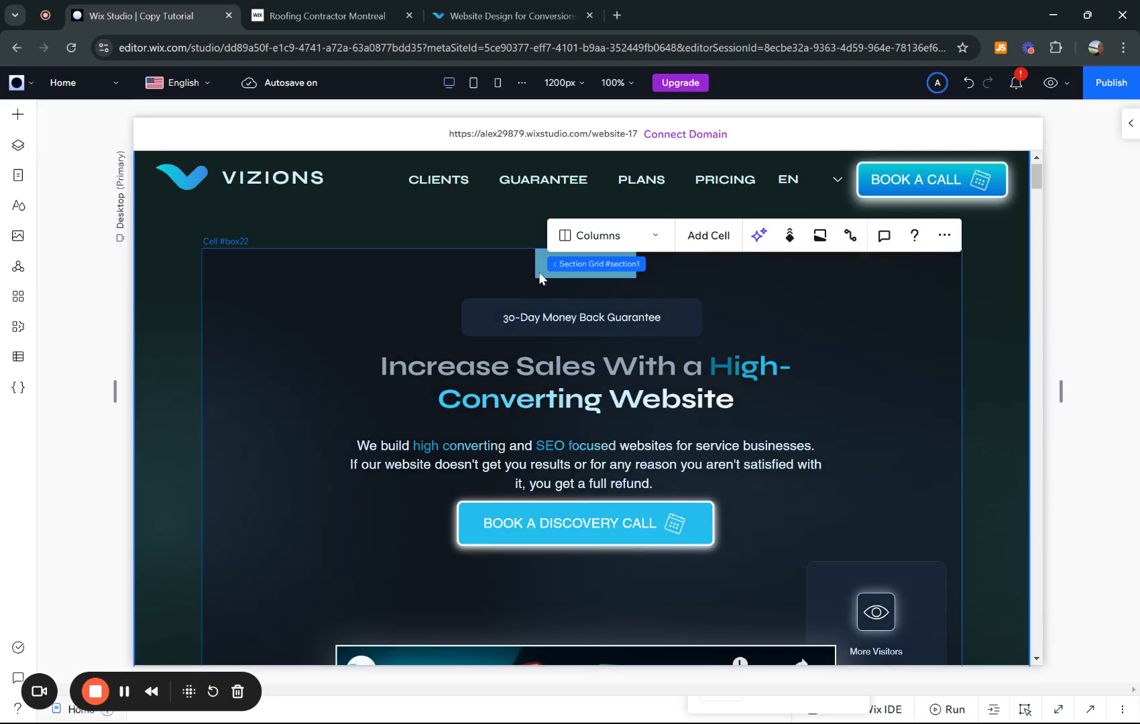
left_click(542, 276)
left_click(587, 272)
left_click(550, 264)
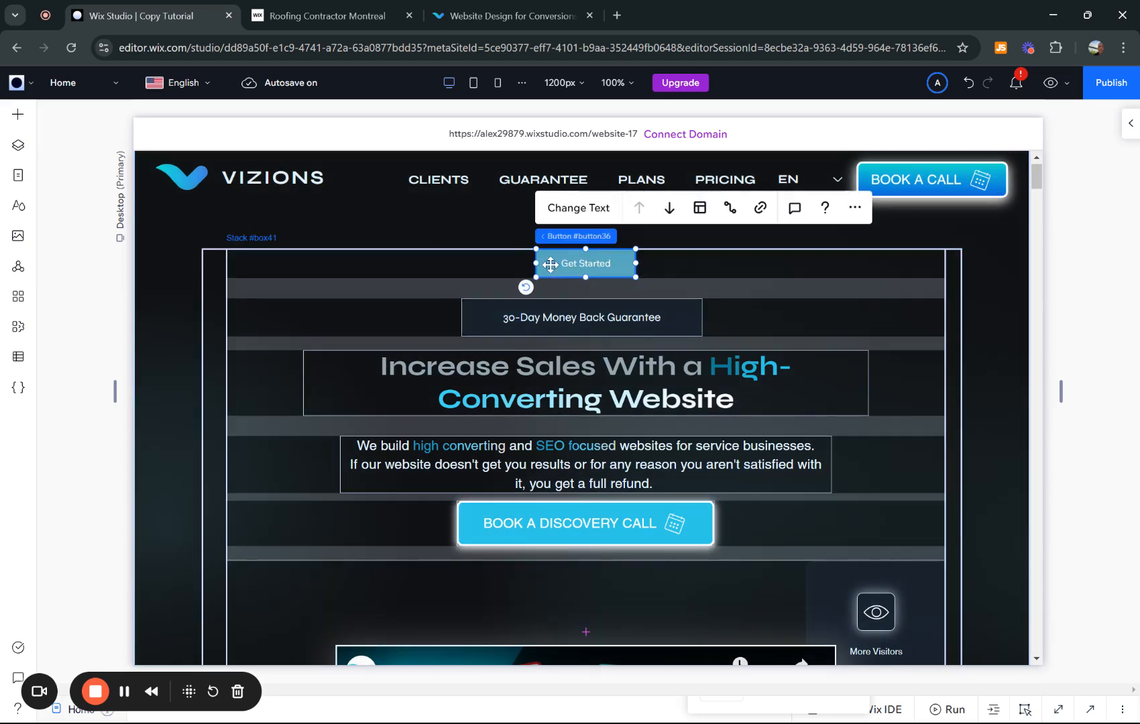
left_click_drag(536, 263, 488, 264)
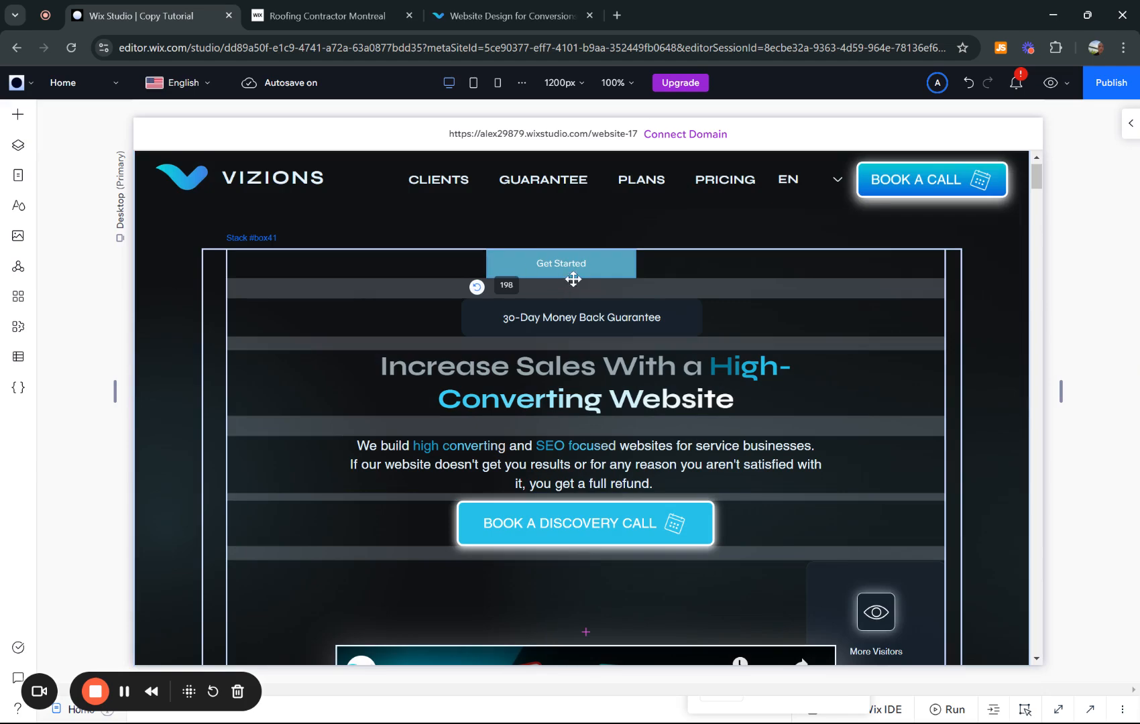
left_click_drag(560, 278, 561, 289)
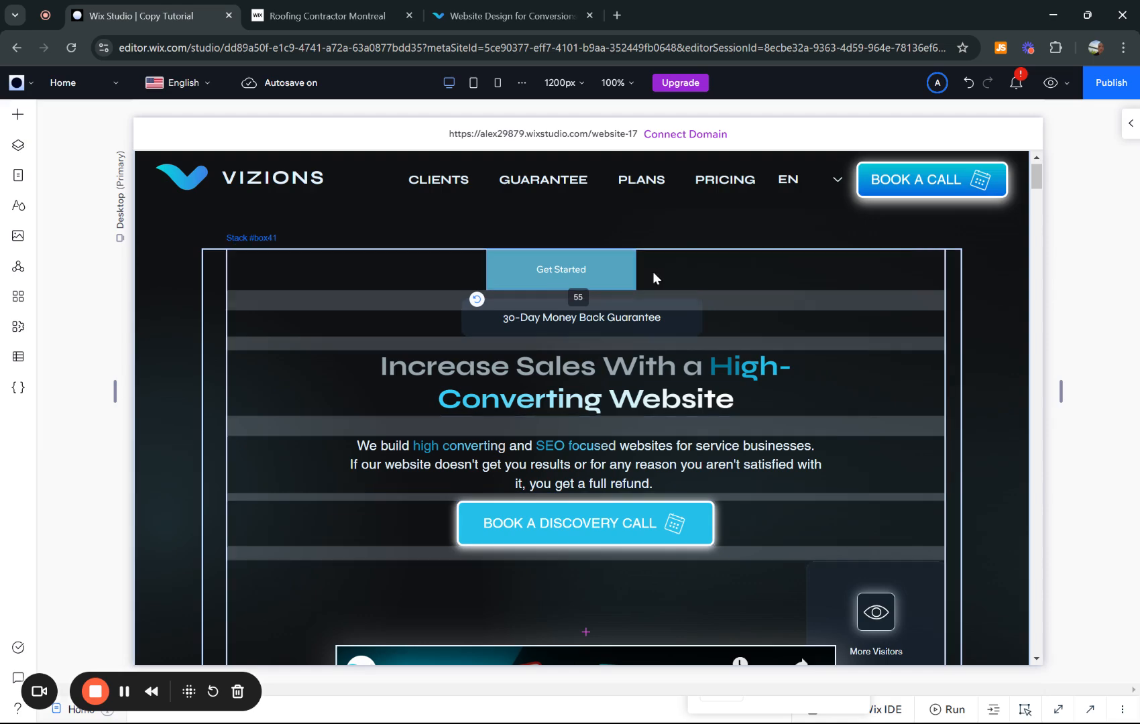
left_click_drag(637, 269, 733, 265)
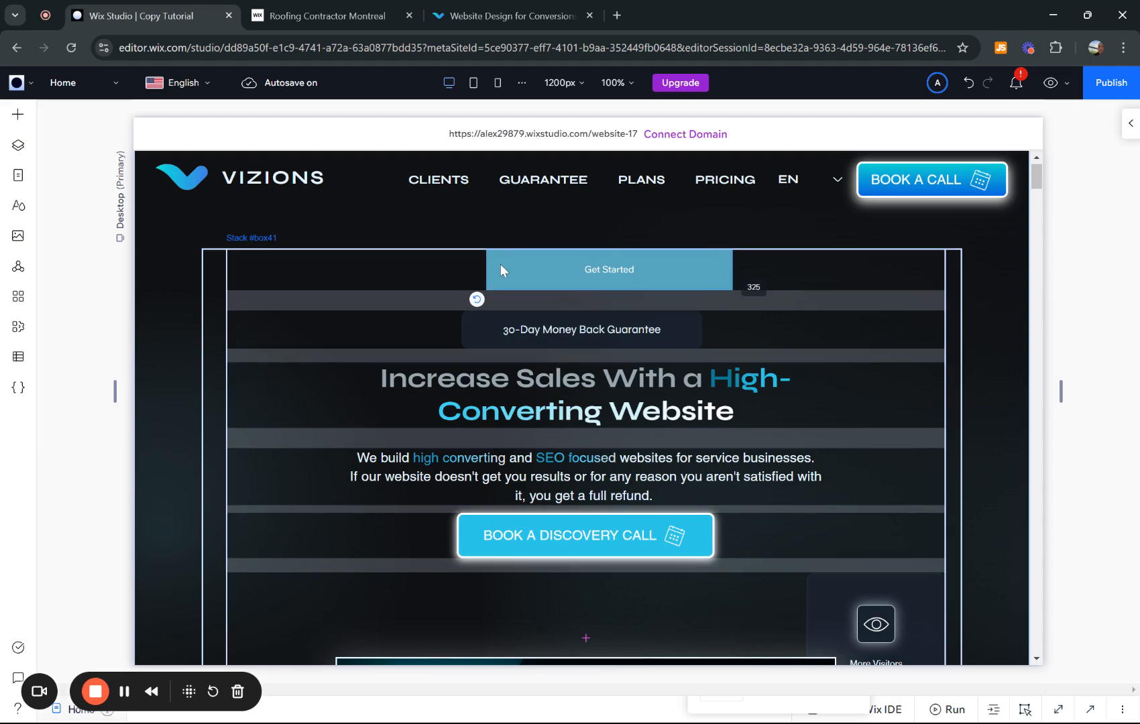
left_click_drag(486, 268, 466, 269)
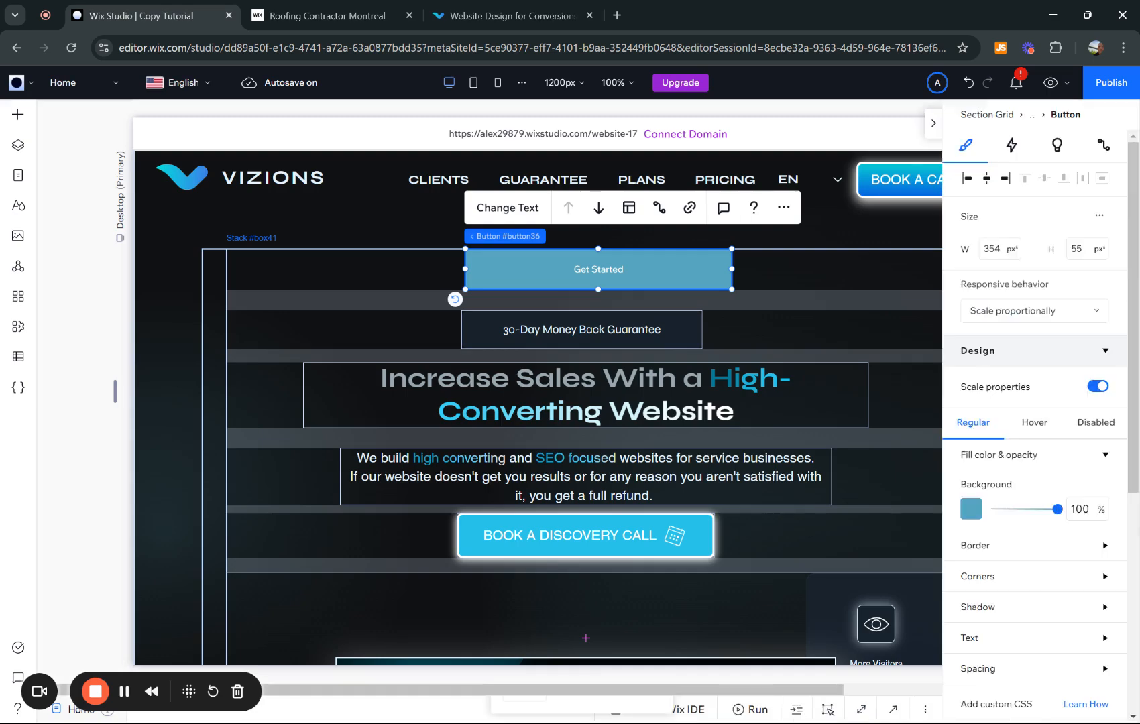
left_click(987, 183)
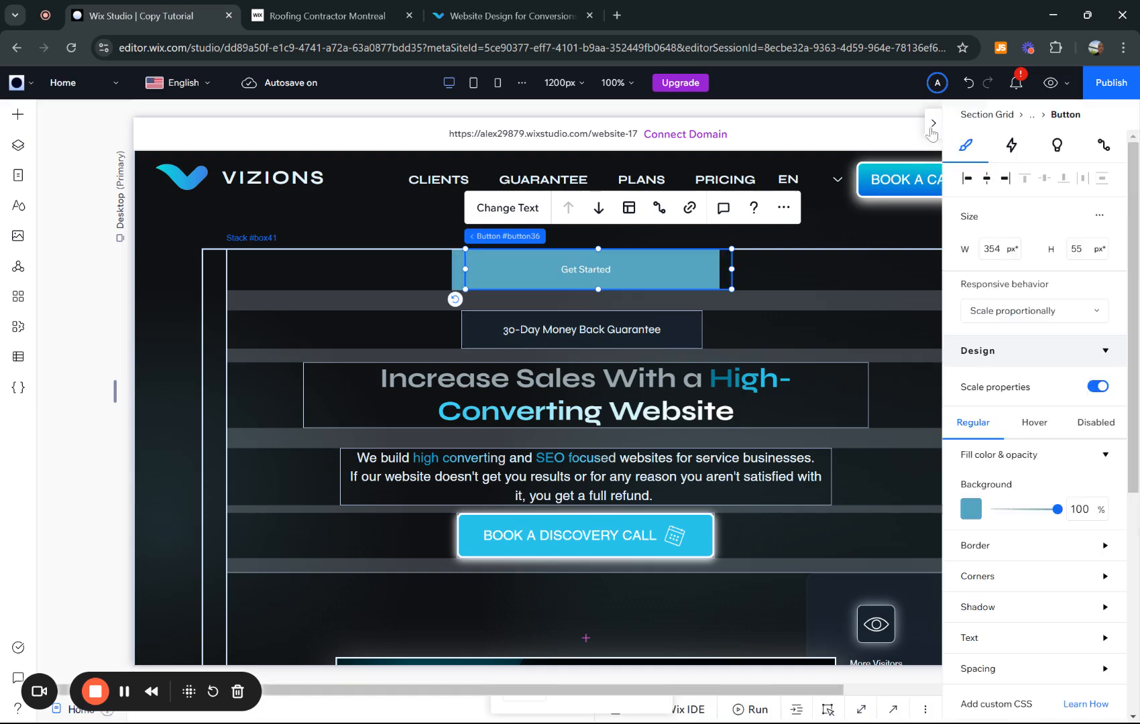
left_click(932, 127)
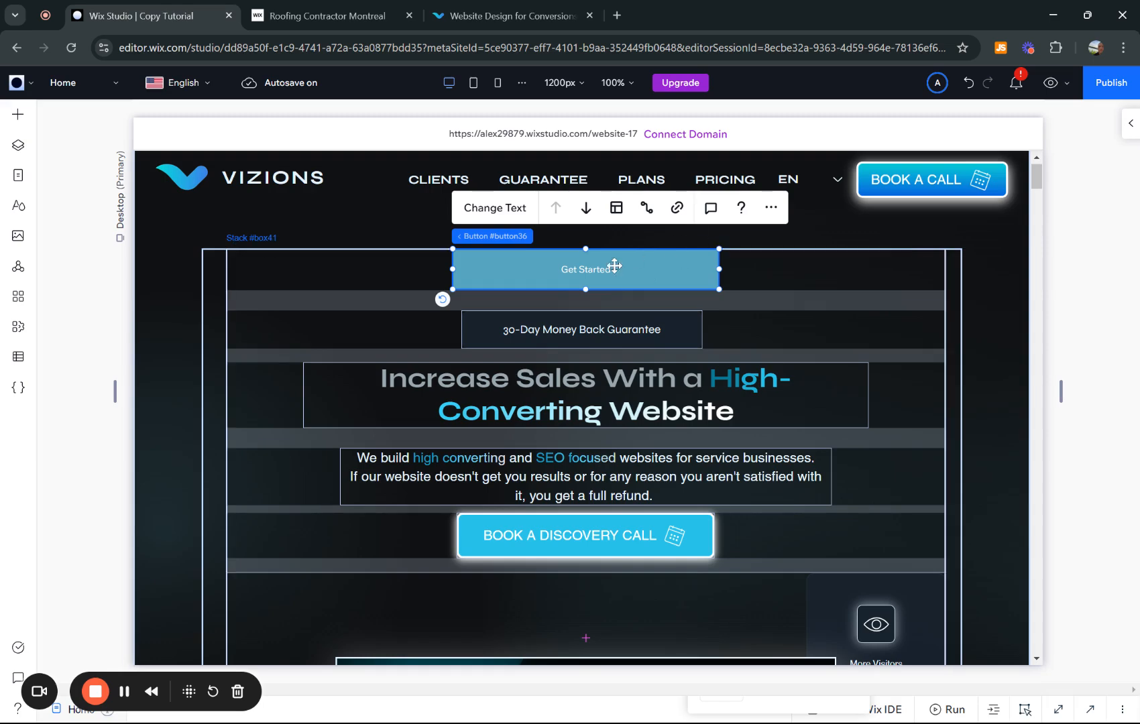
Examine the Get Started button's design settings, including the background color choices, without changing them.
left_click(1130, 123)
scroll(1039, 359, "down", 2)
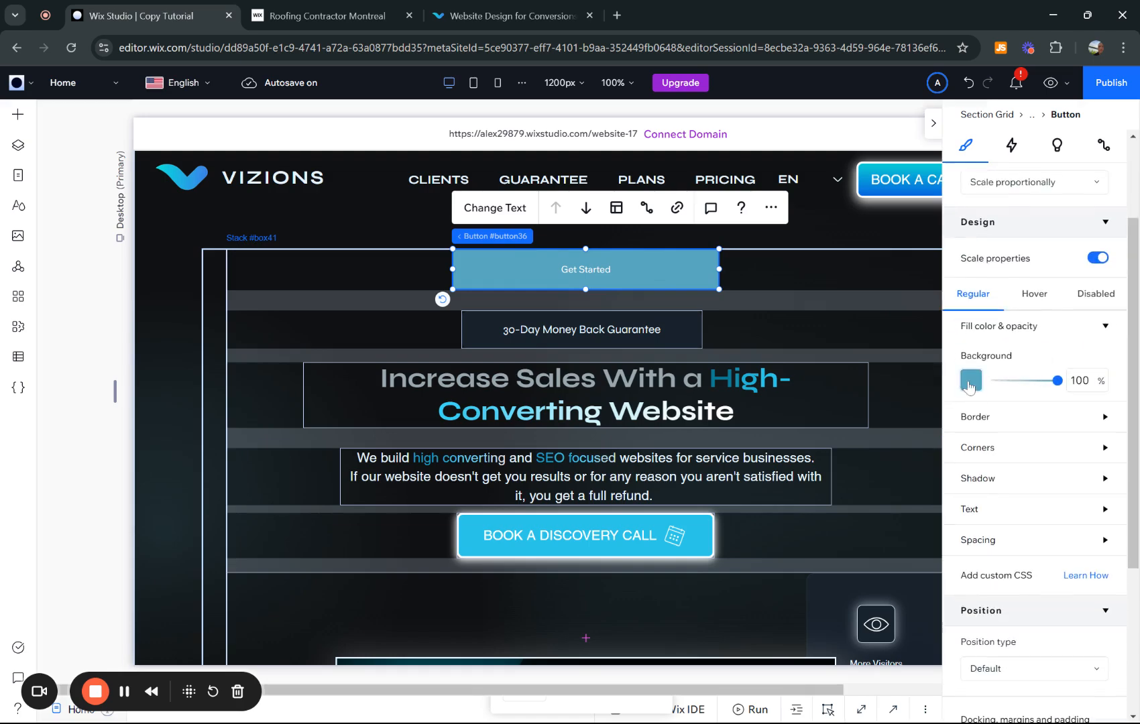
left_click(970, 380)
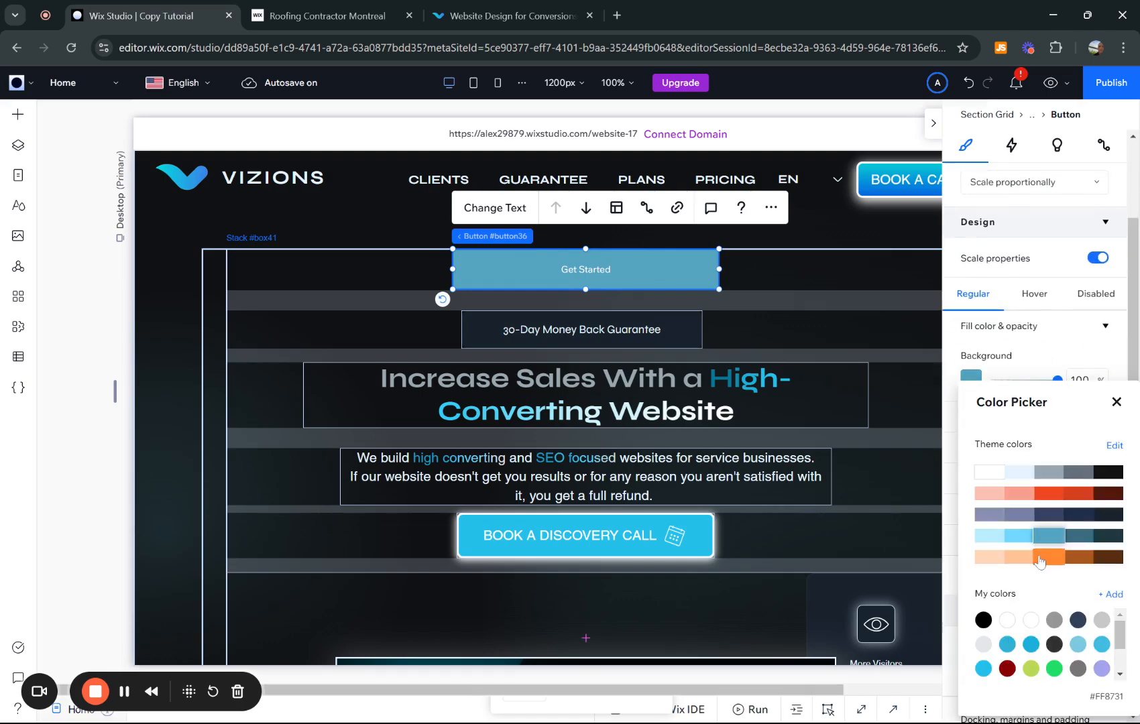
left_click(1116, 402)
scroll(1055, 413, "down", 1)
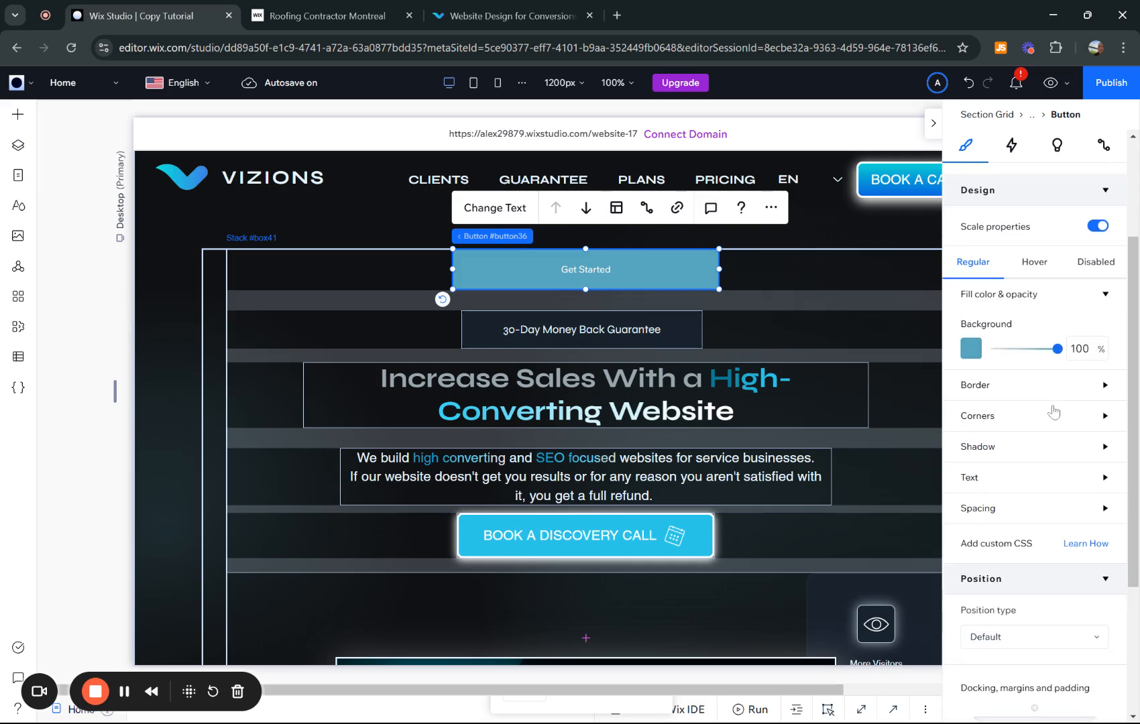
scroll(1055, 412, "up", 1)
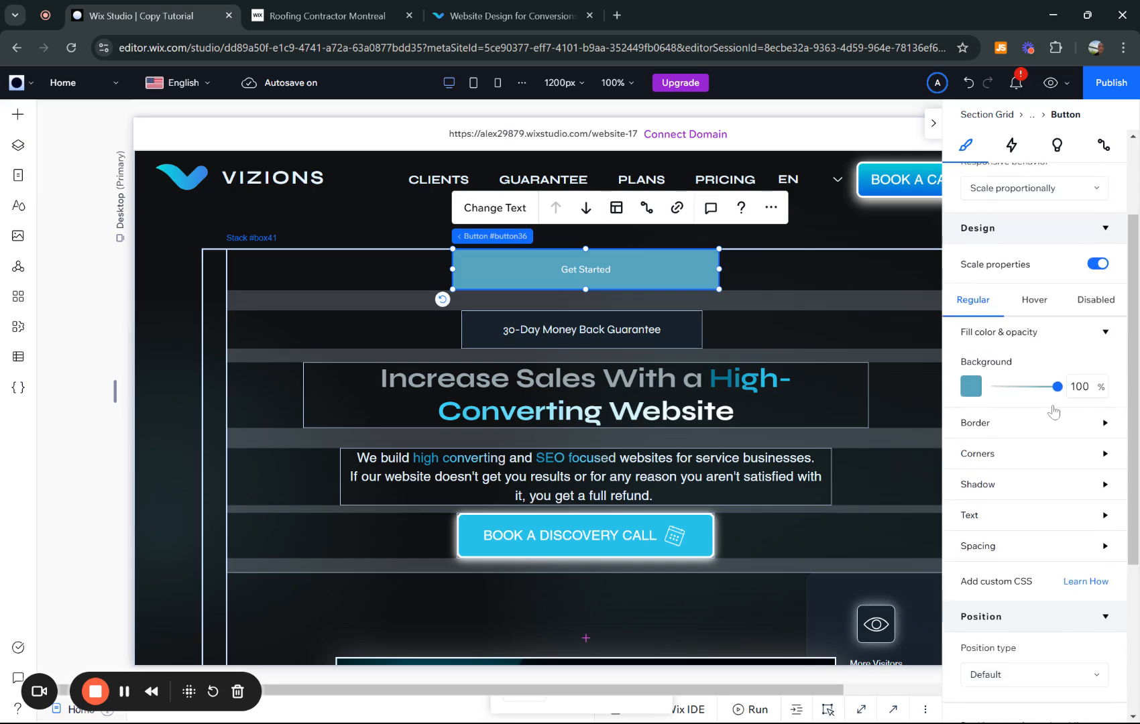
left_click(934, 122)
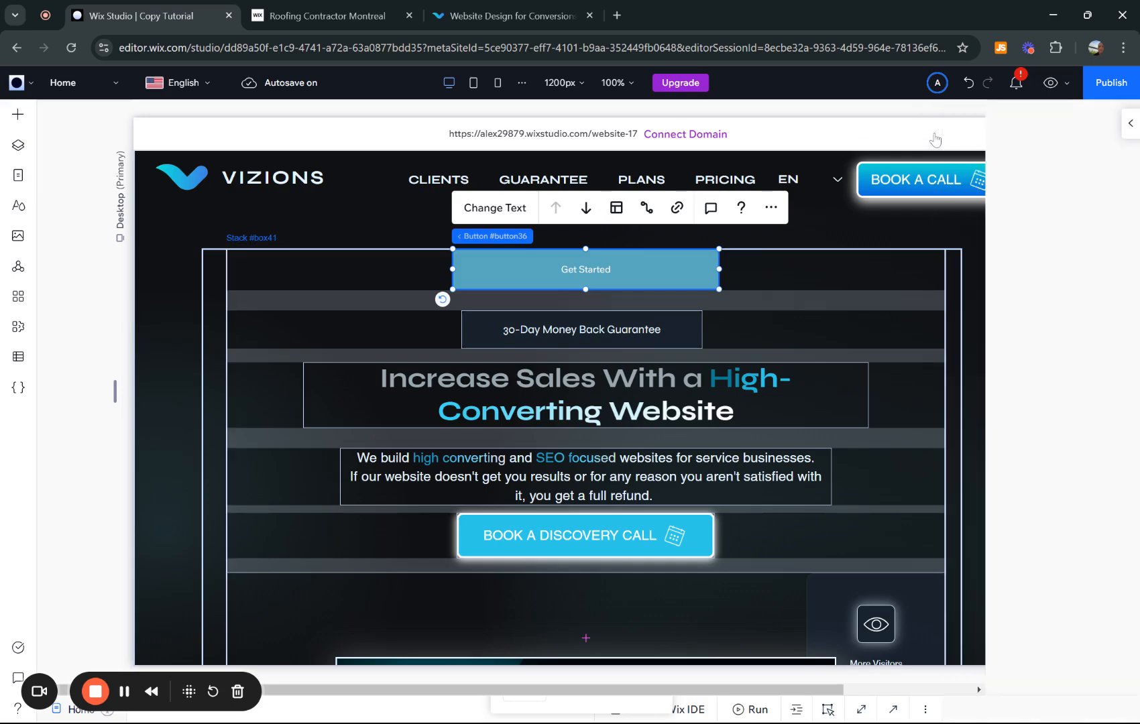
Add the blue gradient Contact Us styled button to the hero stack below Get Started and center it horizontally.
left_click(18, 116)
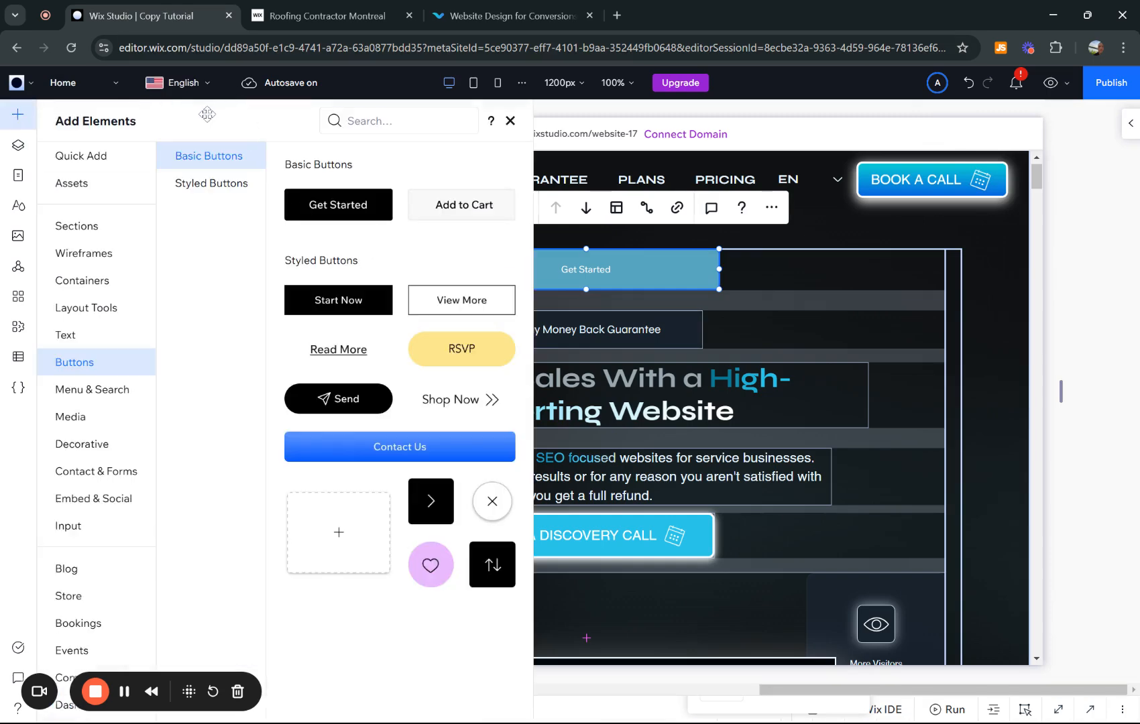
left_click(83, 157)
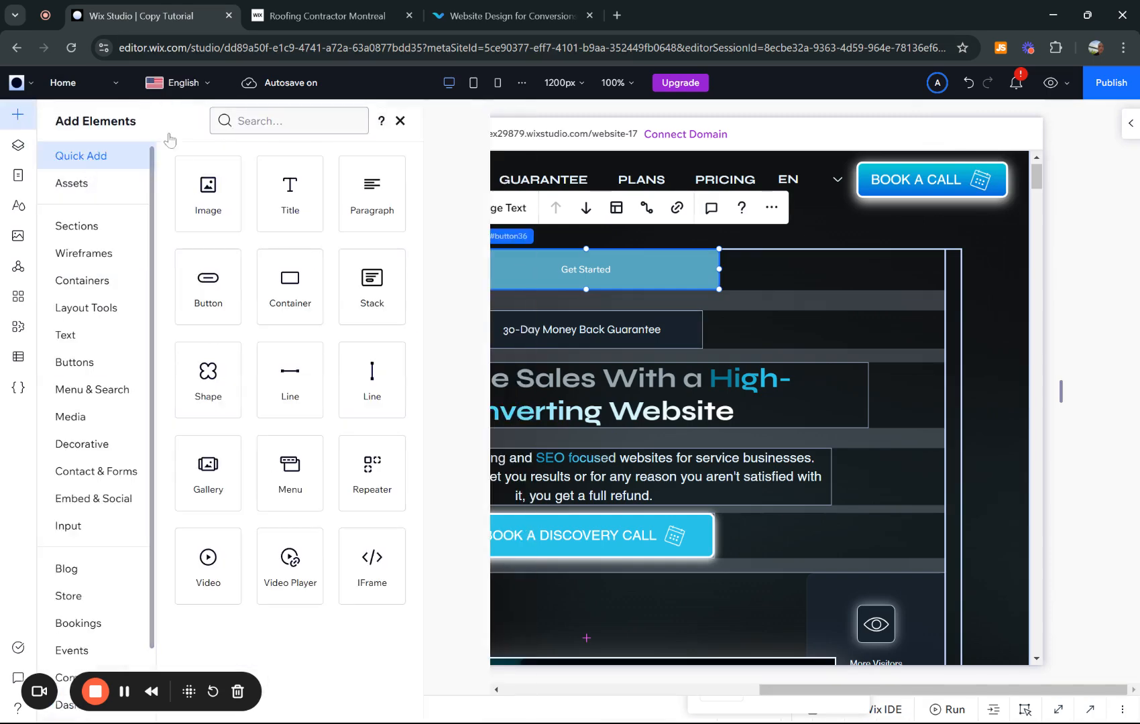
left_click(80, 363)
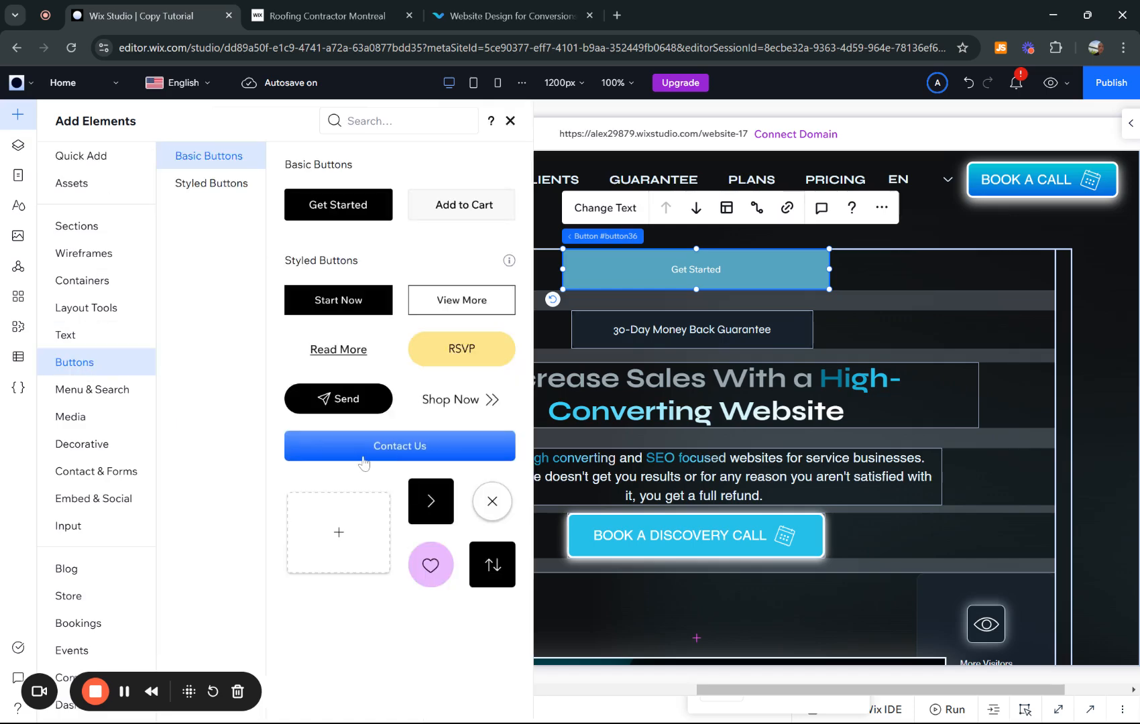
left_click_drag(363, 463, 573, 305)
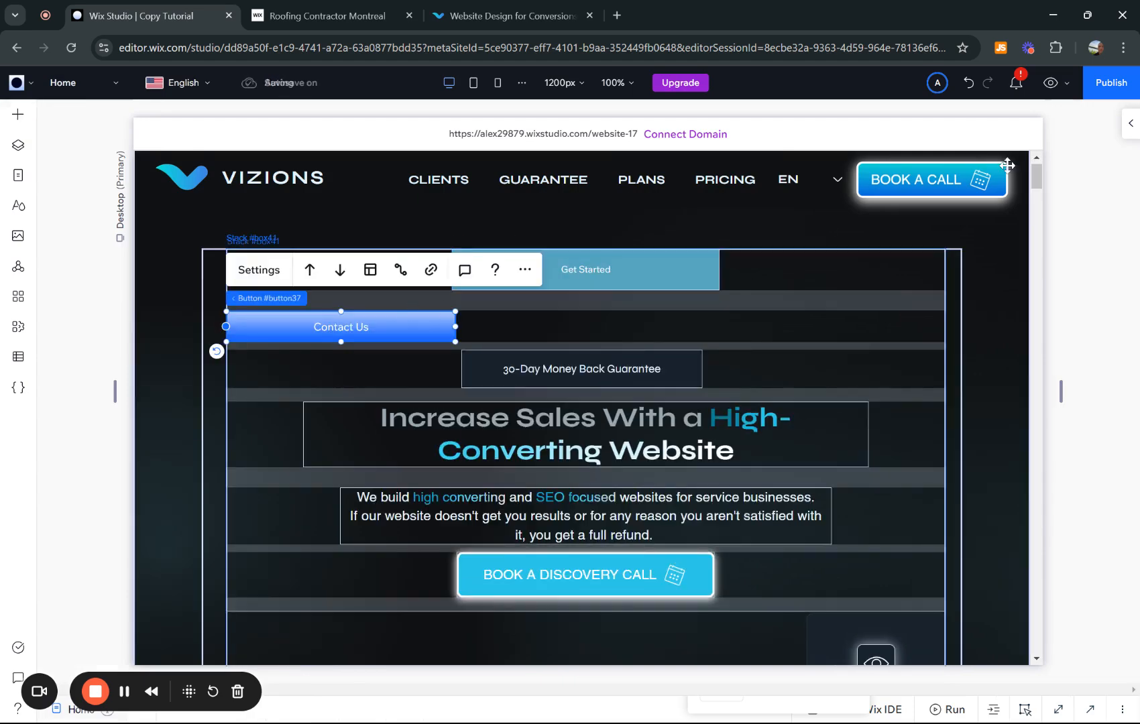
left_click(1131, 129)
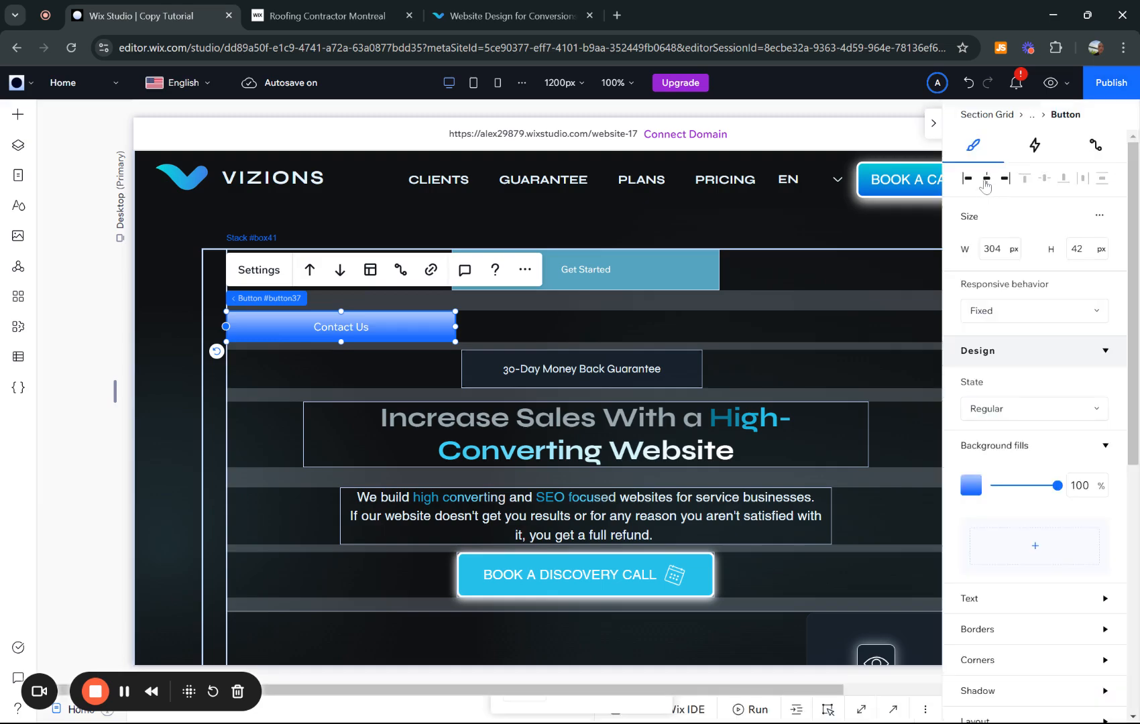
left_click(986, 178)
left_click(934, 124)
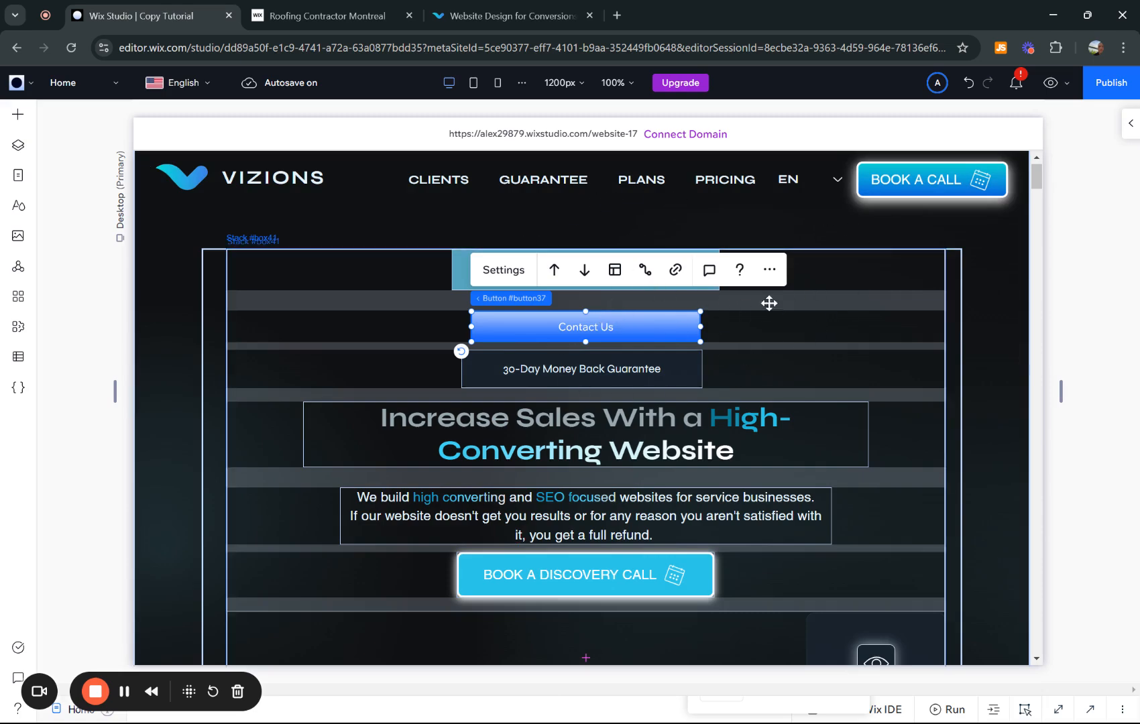
Delete the basic Get Started button from the hero stack.
left_click(453, 269)
left_click(476, 275)
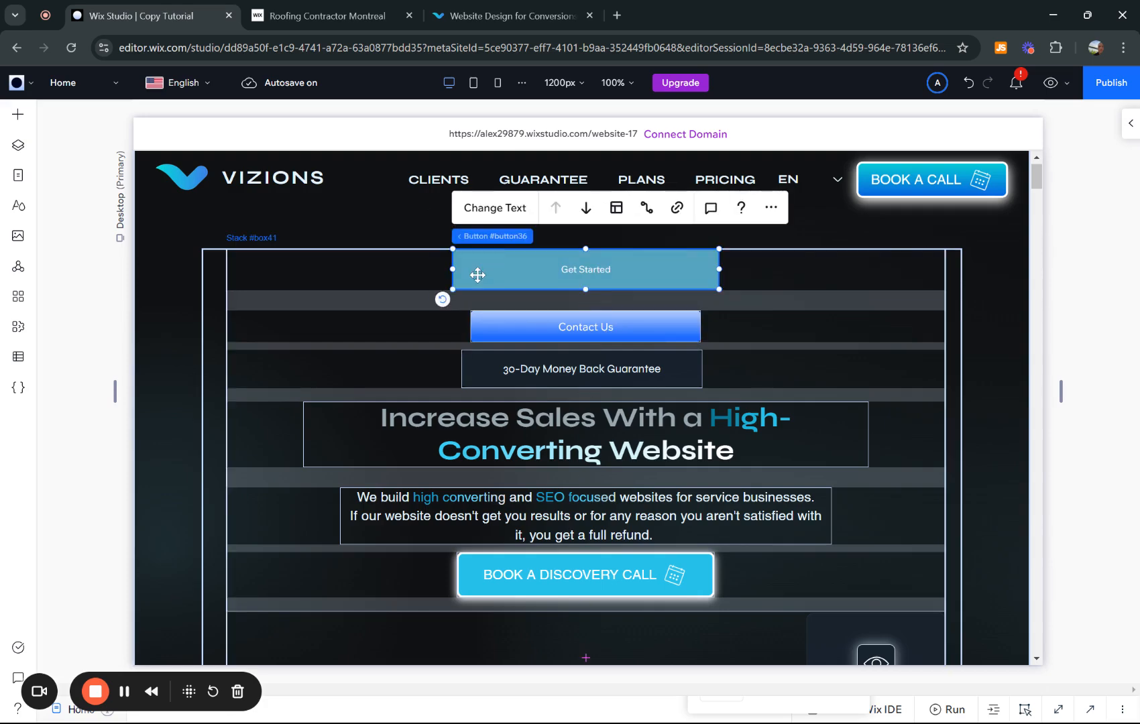
key("Delete")
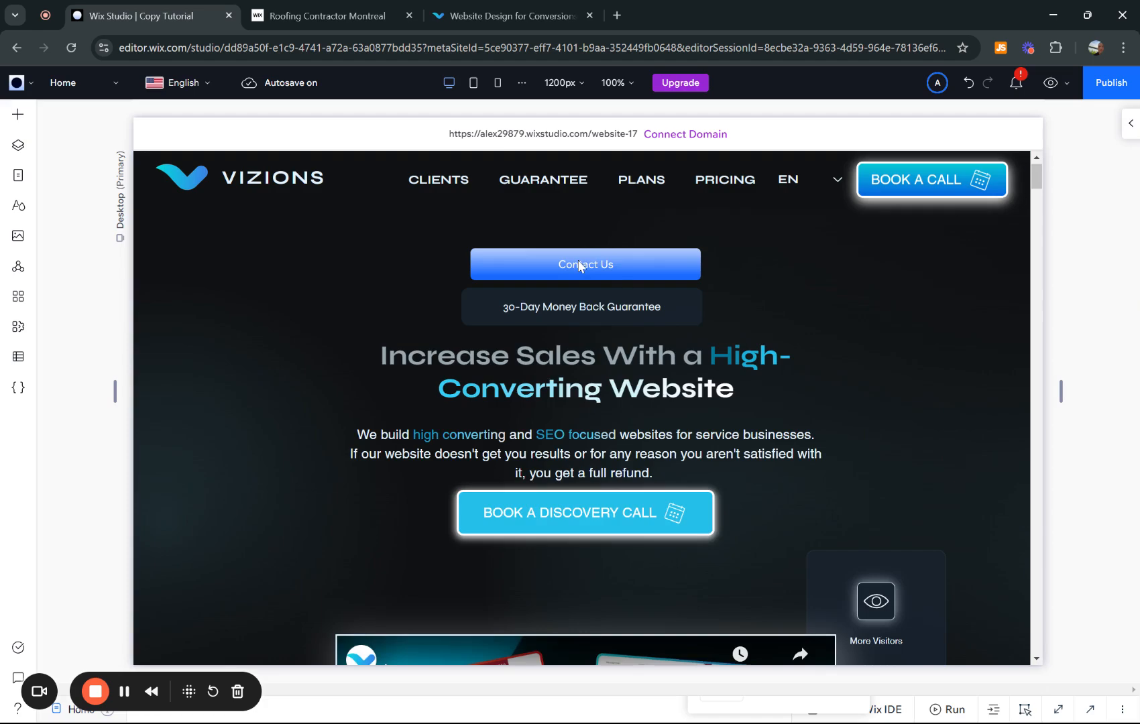
Enlarge the Contact Us button in the hero stack to about 357 by 67 px and center it horizontally.
left_click(614, 270)
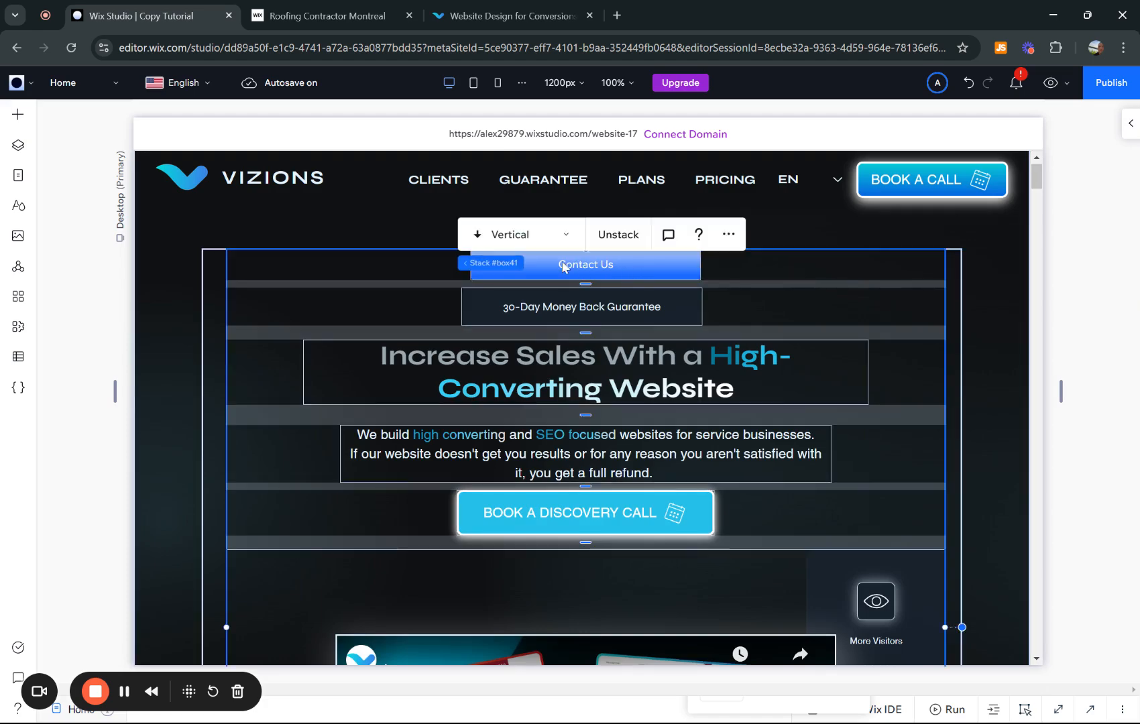
left_click(584, 268)
left_click_drag(588, 277, 588, 296)
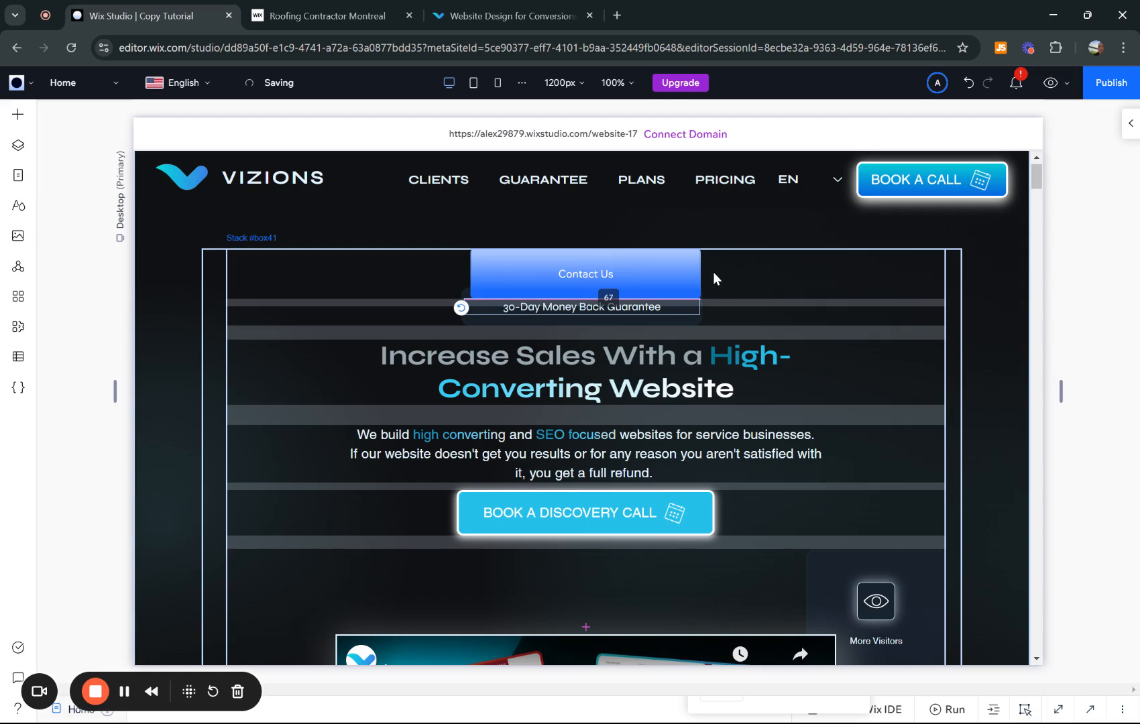
left_click_drag(700, 272, 741, 271)
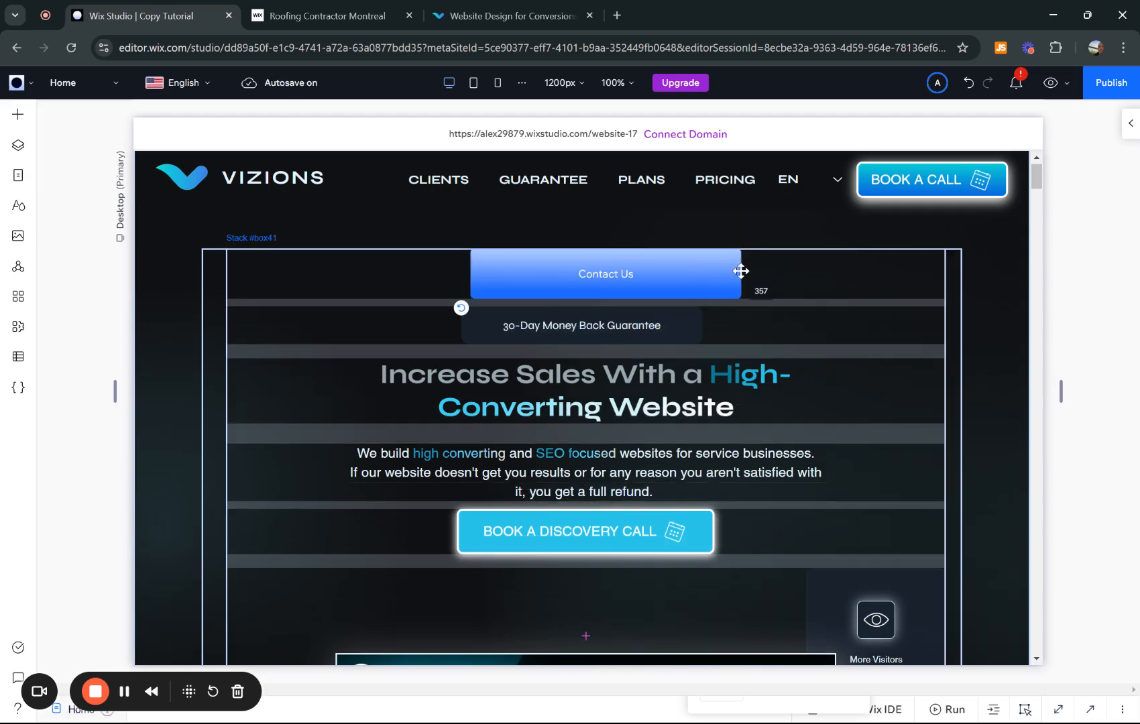
left_click(1132, 125)
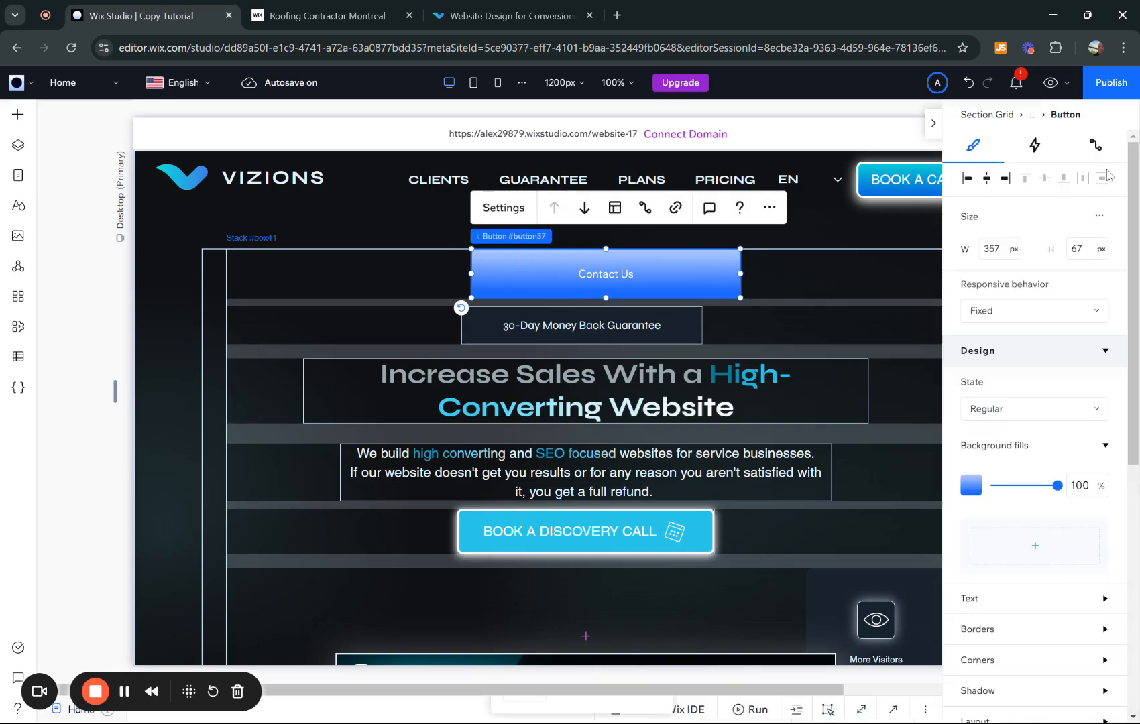
left_click(984, 180)
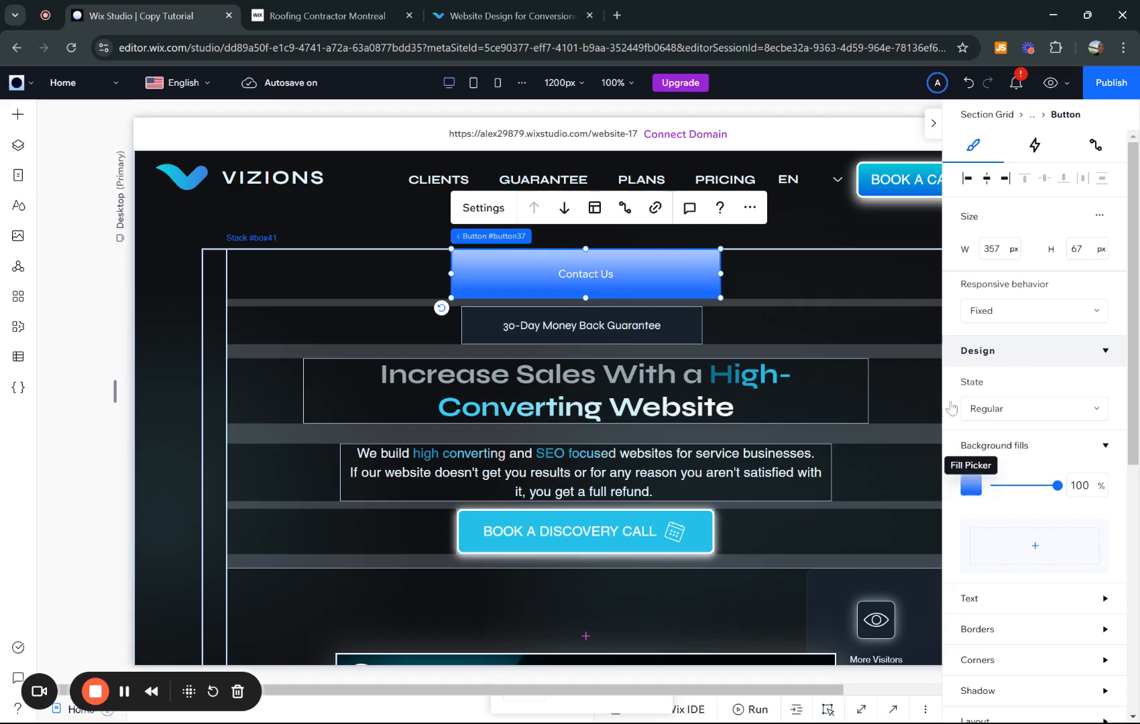
Change the strong blue end stop of the Contact Us button's linear background gradient to white, #FFFFFF.
left_click(970, 484)
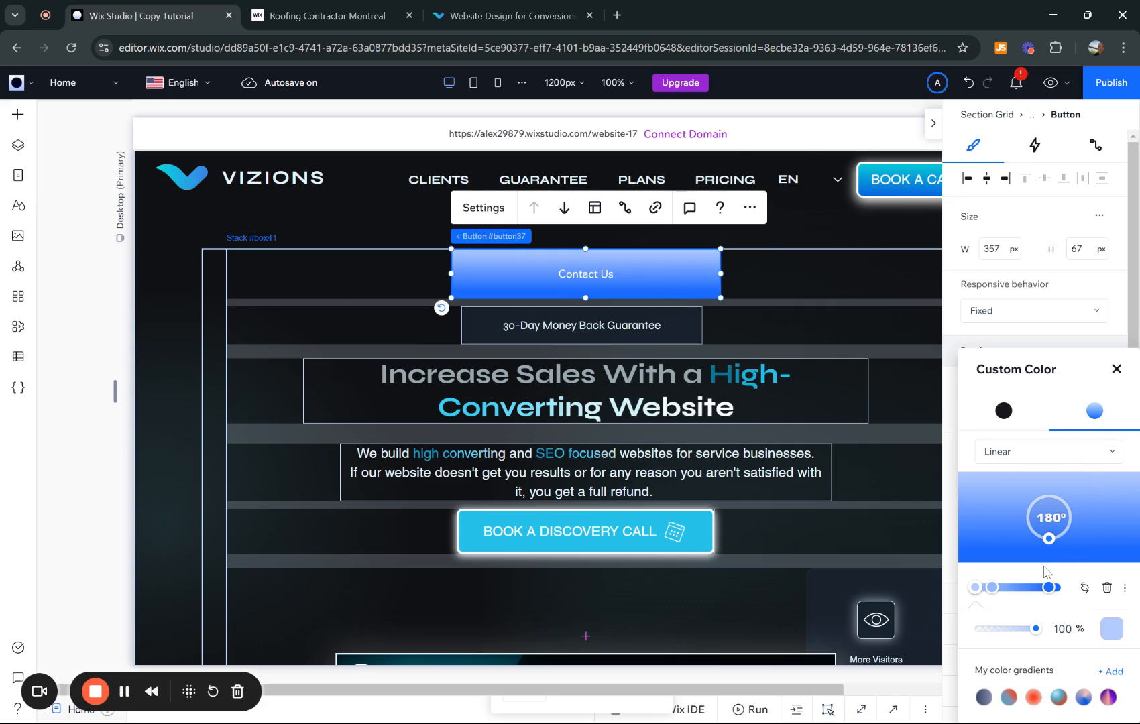
left_click(1048, 587)
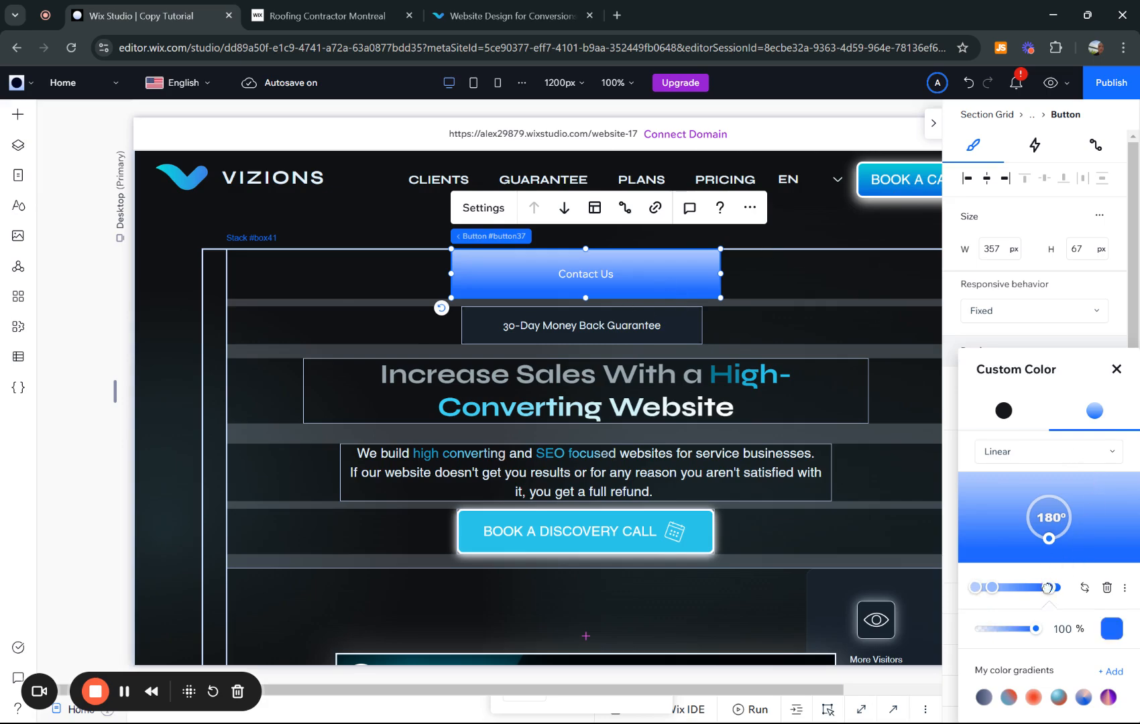
left_click(1114, 627)
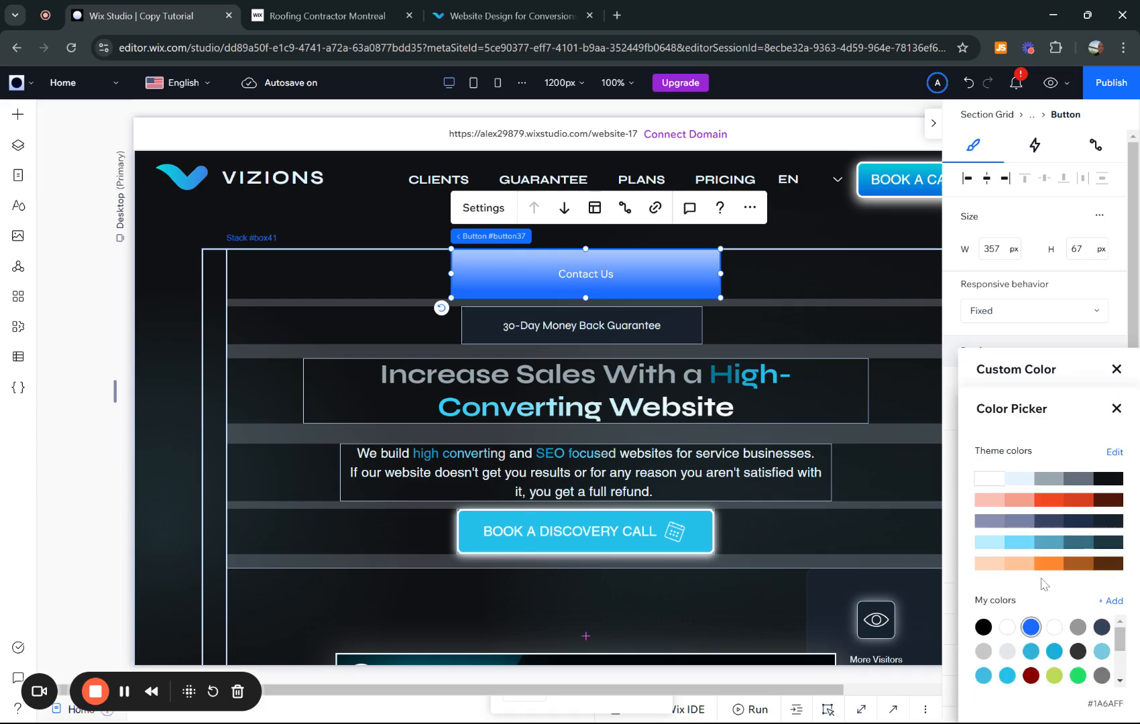
left_click(1114, 602)
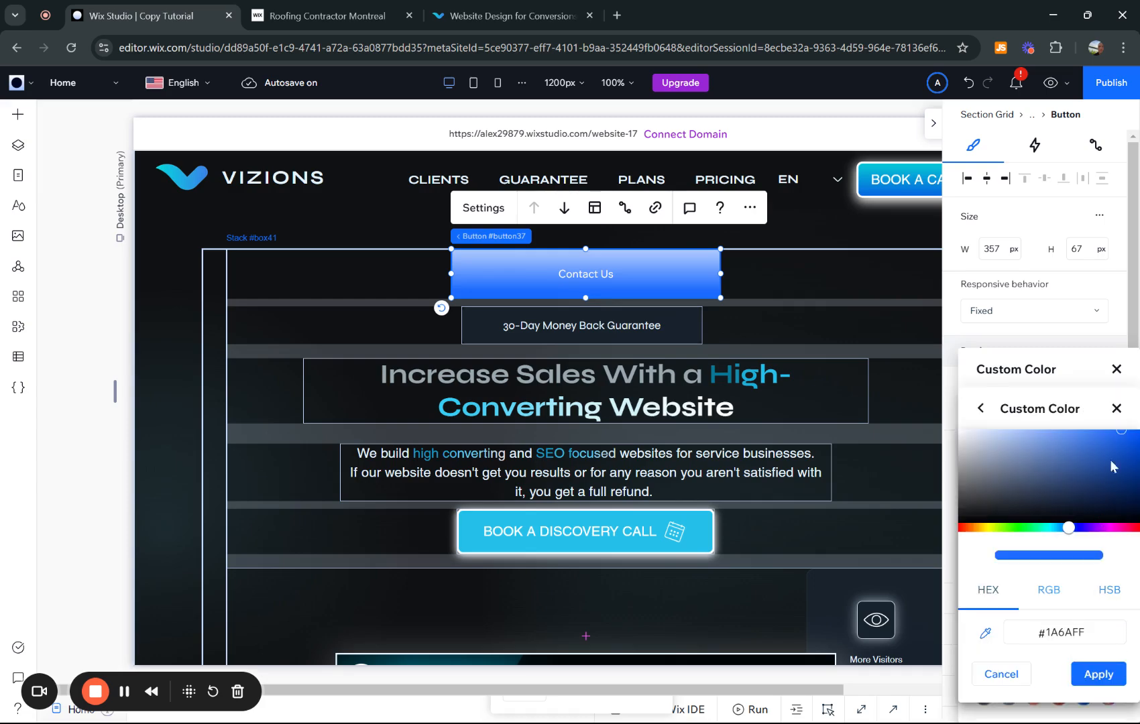
left_click(1055, 435)
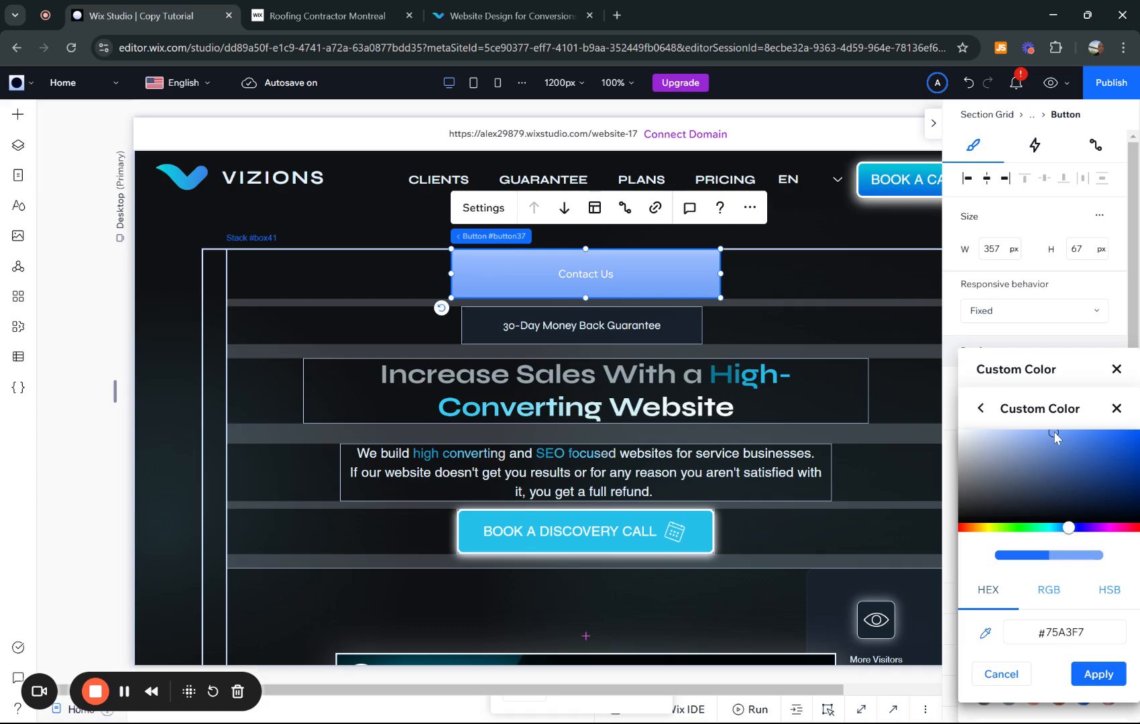
mouse_move(1054, 433)
left_mouse_down()
mouse_move(1064, 455)
mouse_move(1023, 431)
mouse_move(949, 434)
mouse_move(967, 439)
left_mouse_up()
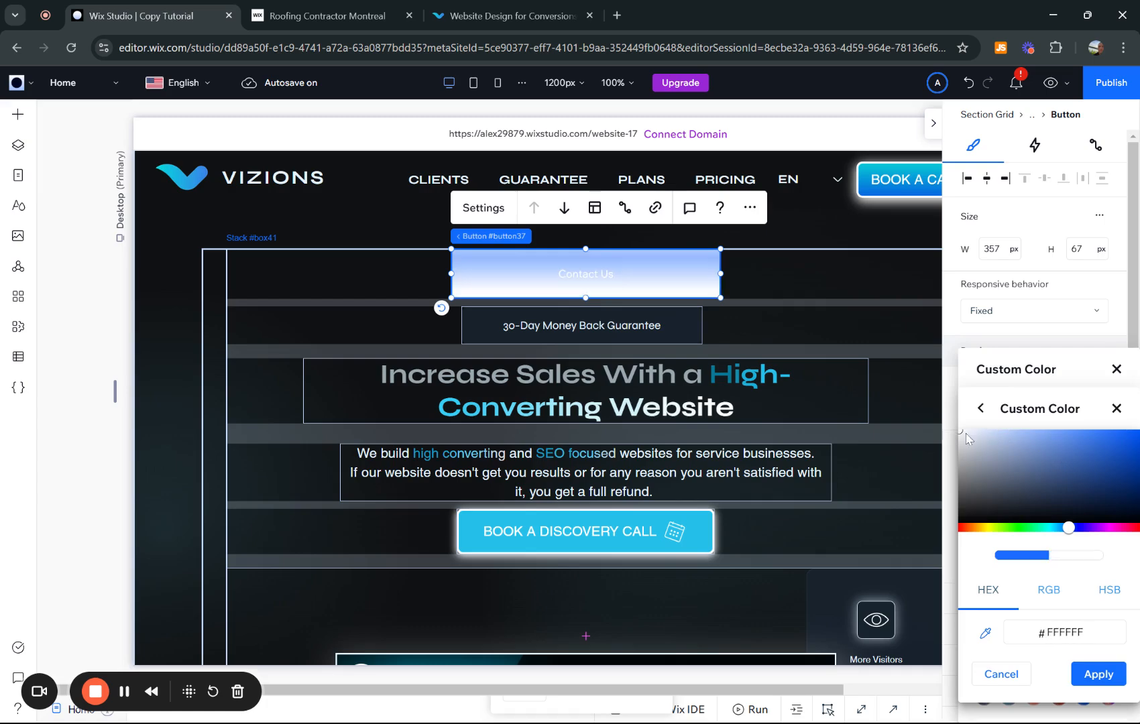
left_click(1116, 407)
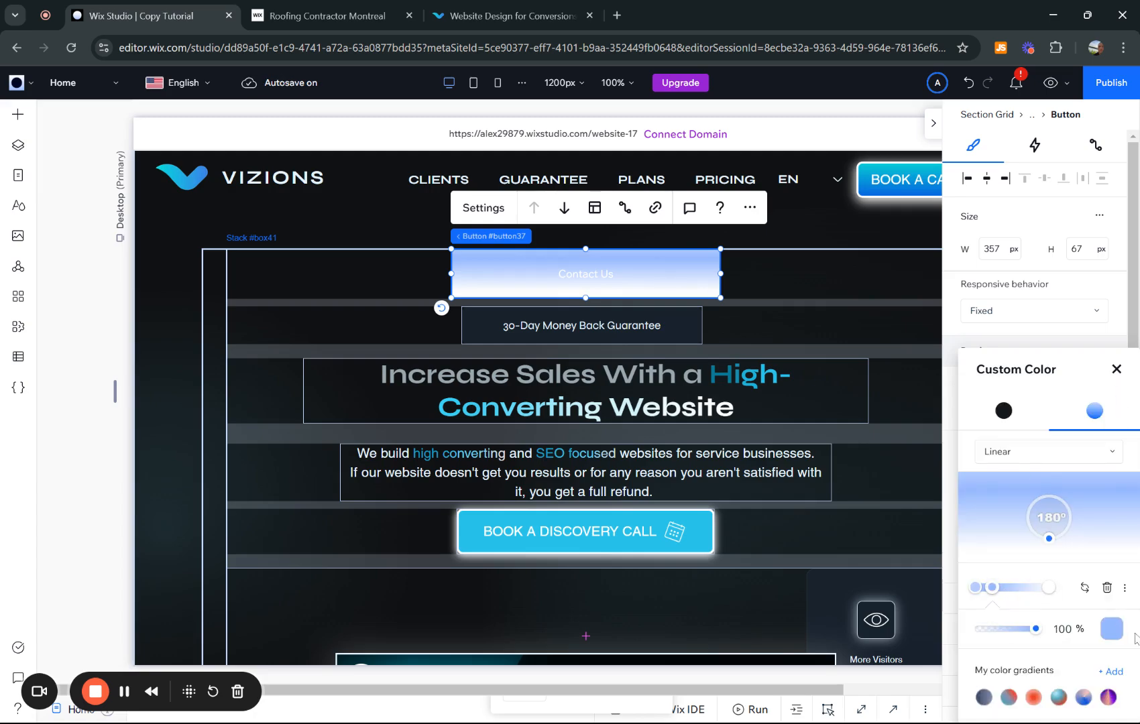
Set the middle stop of the Contact Us button's background gradient to the deeper blue #6395F6.
left_click(1111, 628)
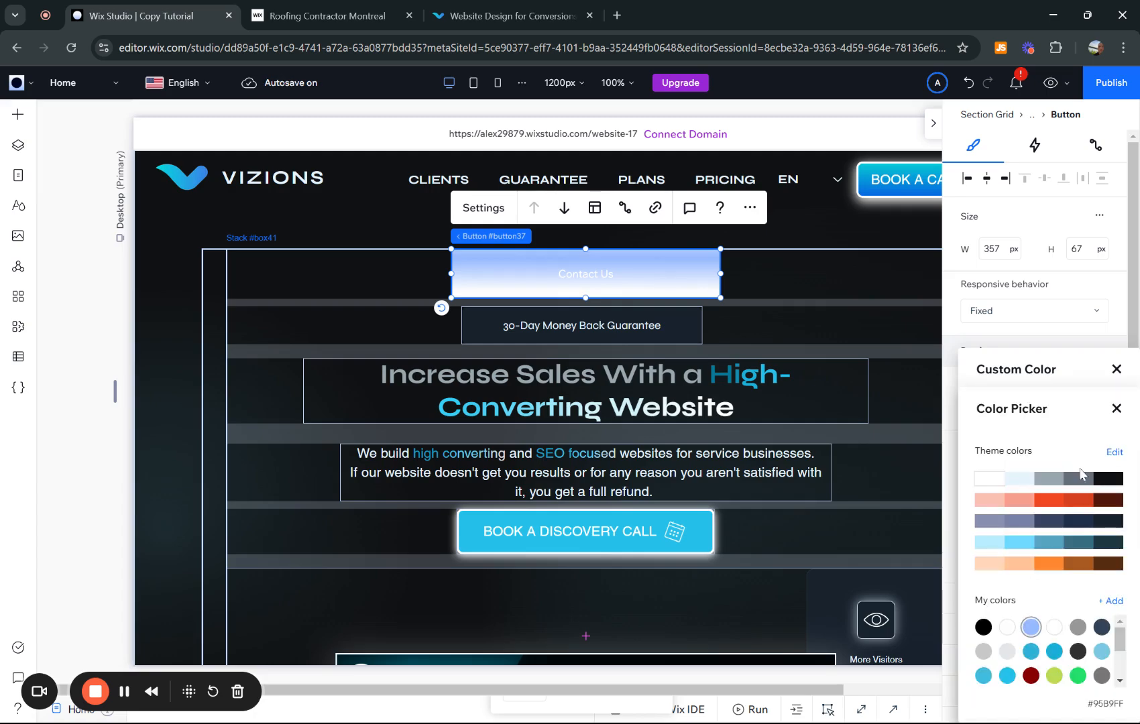
left_click(1110, 601)
mouse_move(1049, 495)
left_mouse_down()
mouse_move(1025, 480)
mouse_move(1071, 449)
mouse_move(1066, 431)
left_mouse_up()
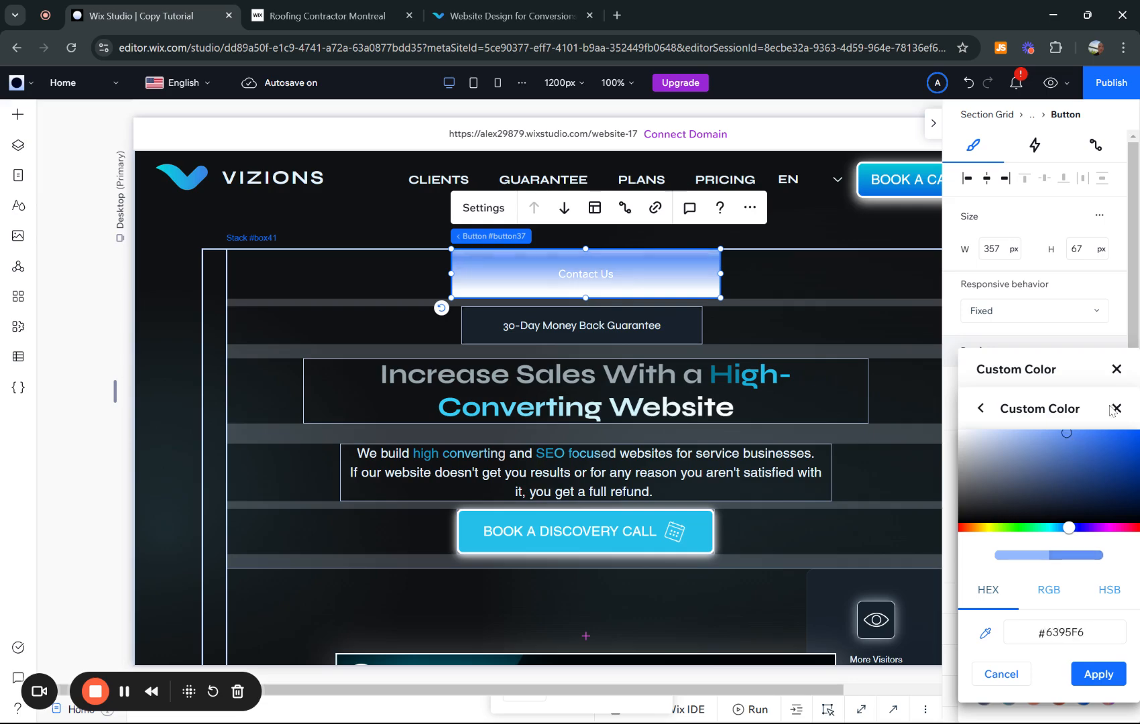
left_click(1116, 370)
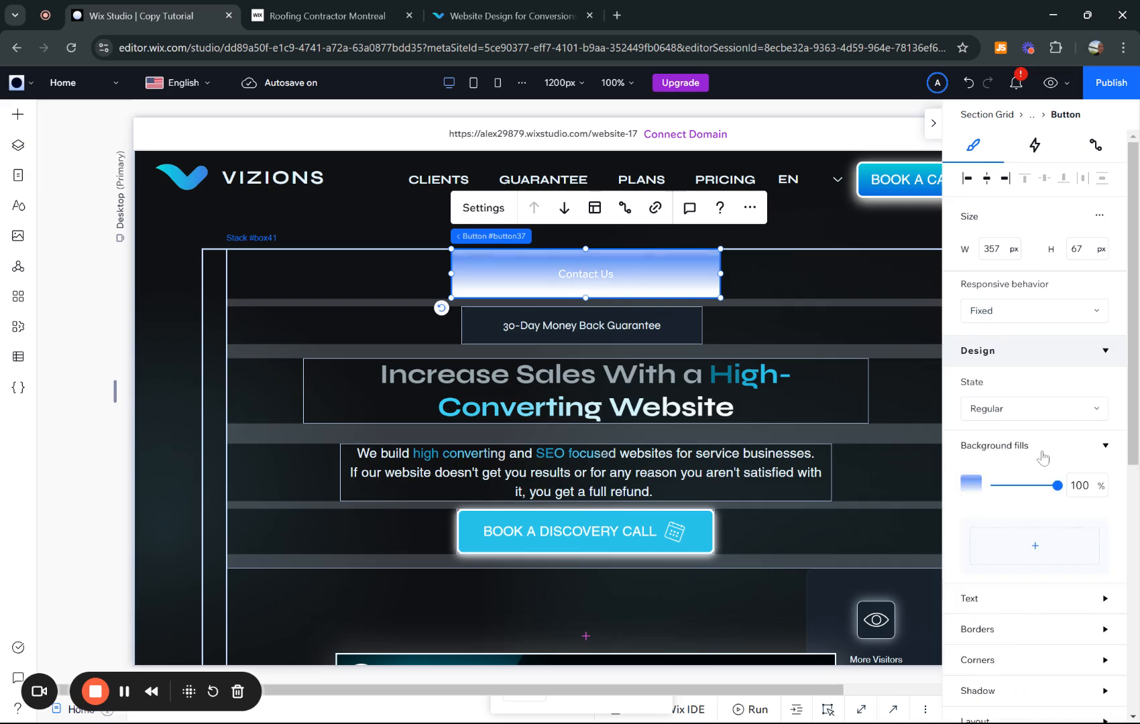
Change the Contact Us button's text color to the dark gray theme color #656E7C.
scroll(990, 510, "down", 2)
scroll(1063, 574, "down", 2)
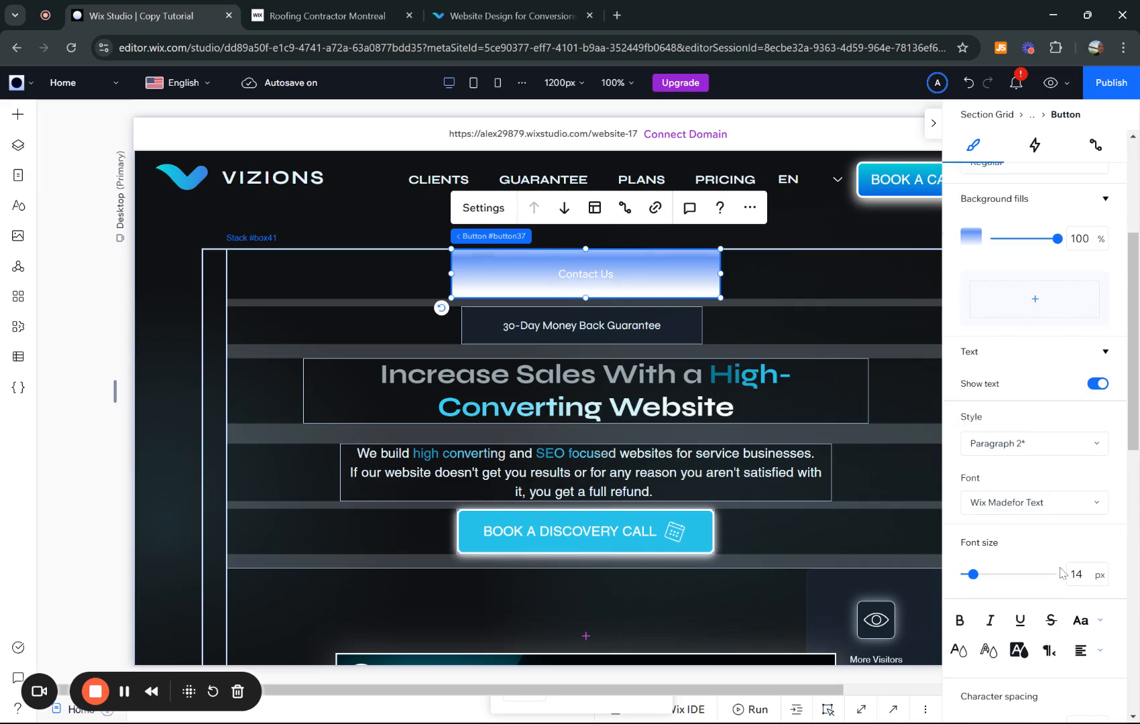
scroll(1025, 511, "down", 1)
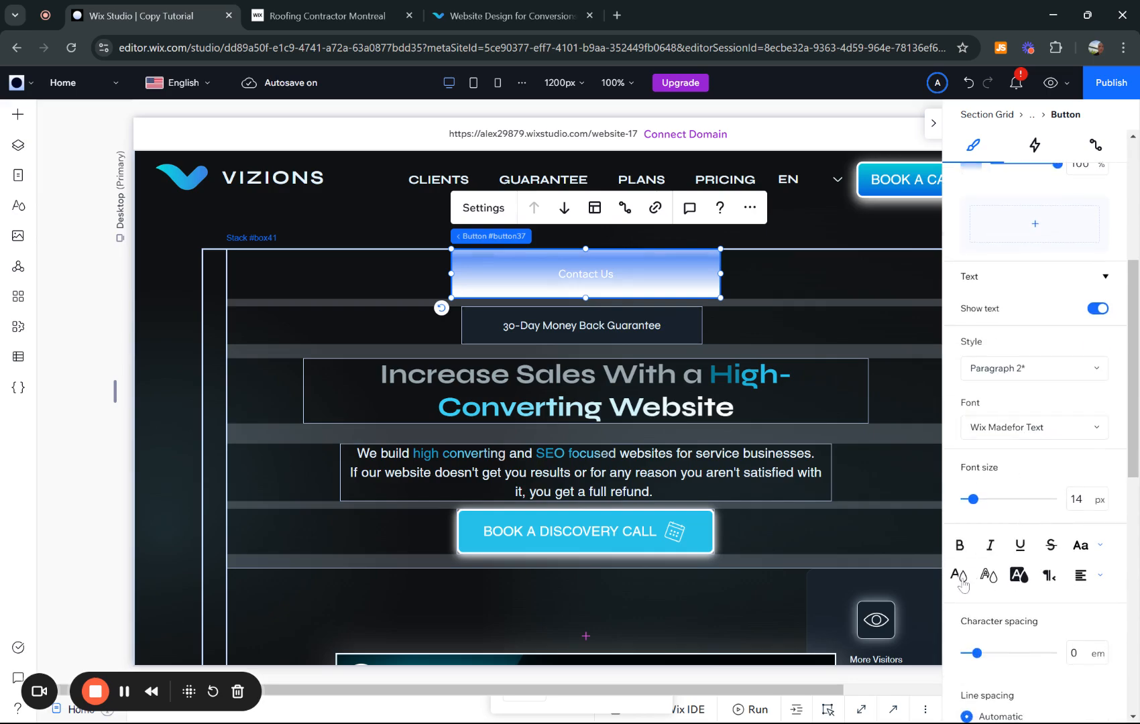
left_click(959, 574)
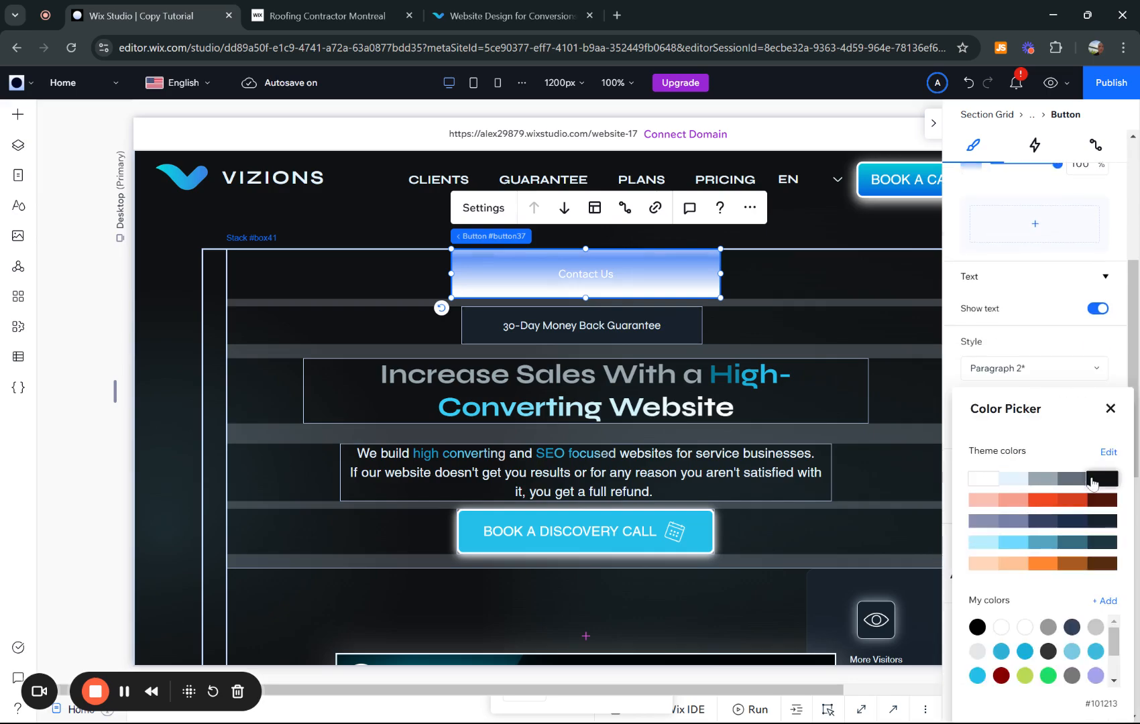
left_click(1100, 478)
left_click(1067, 485)
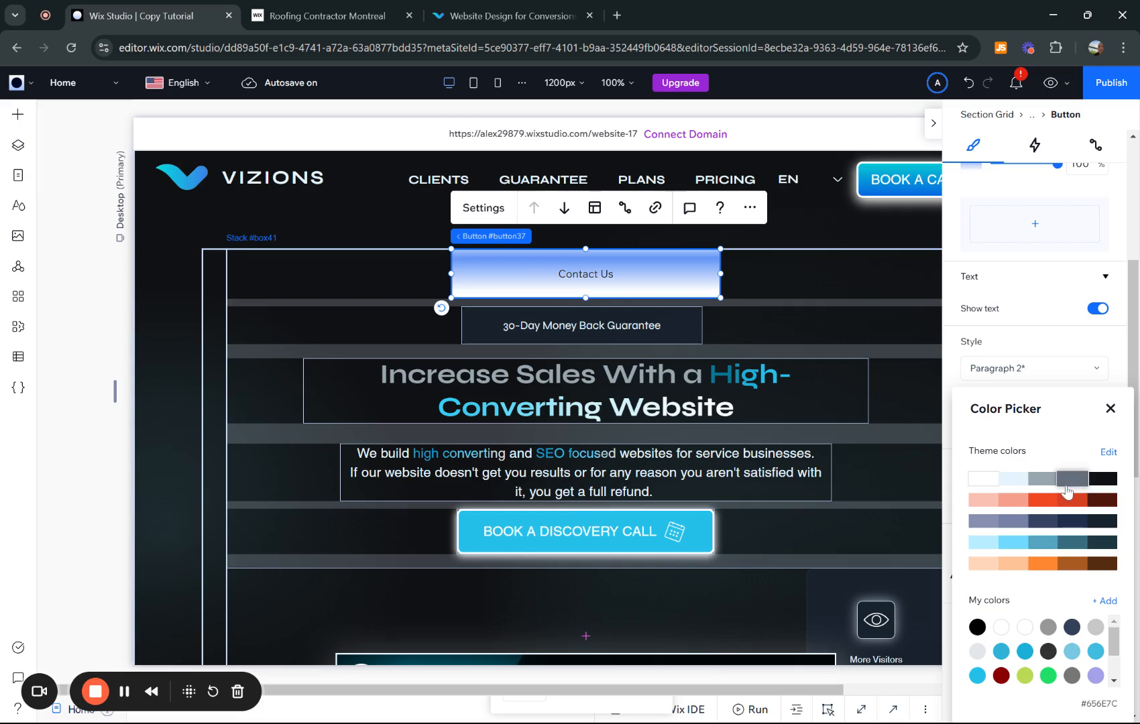
left_click(1111, 409)
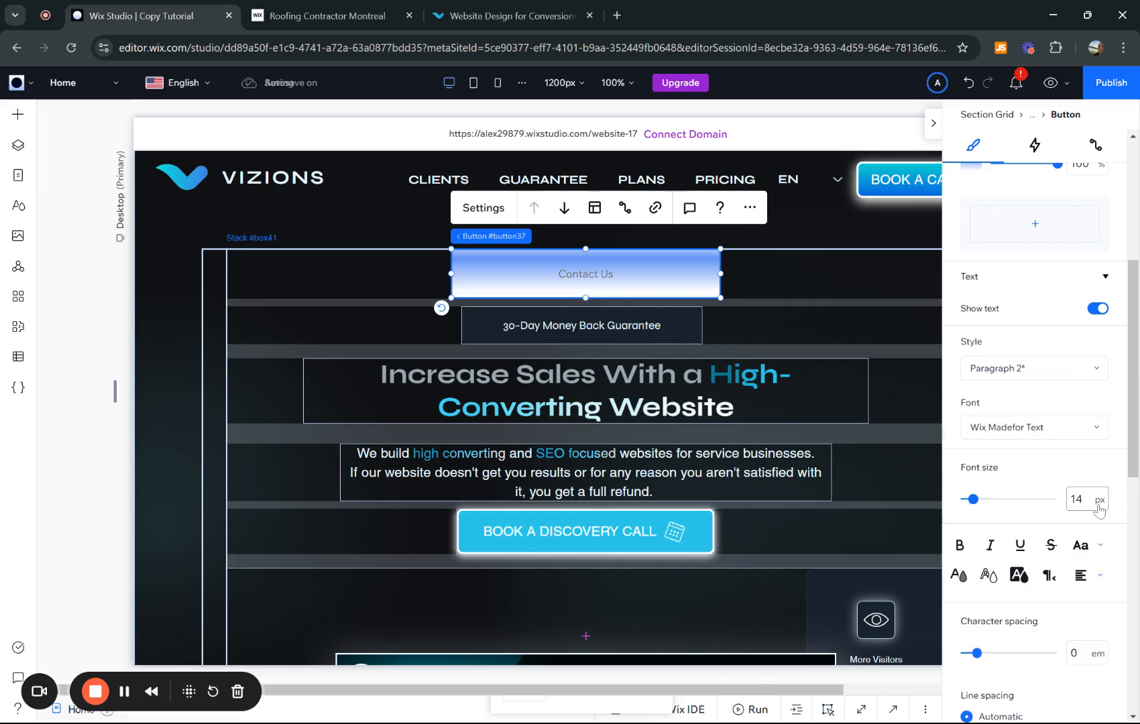
Set the Contact Us button's font size to 30 px after trying 40 px, and deselect the button.
left_click(1087, 504)
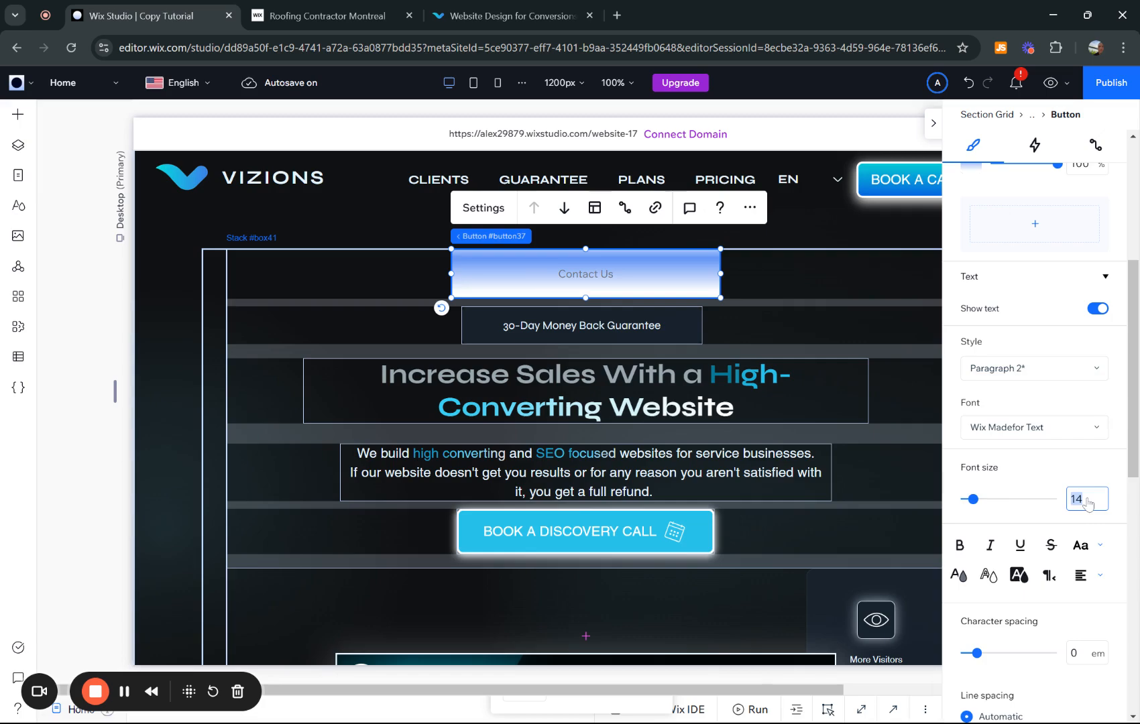
type("40")
key("Return")
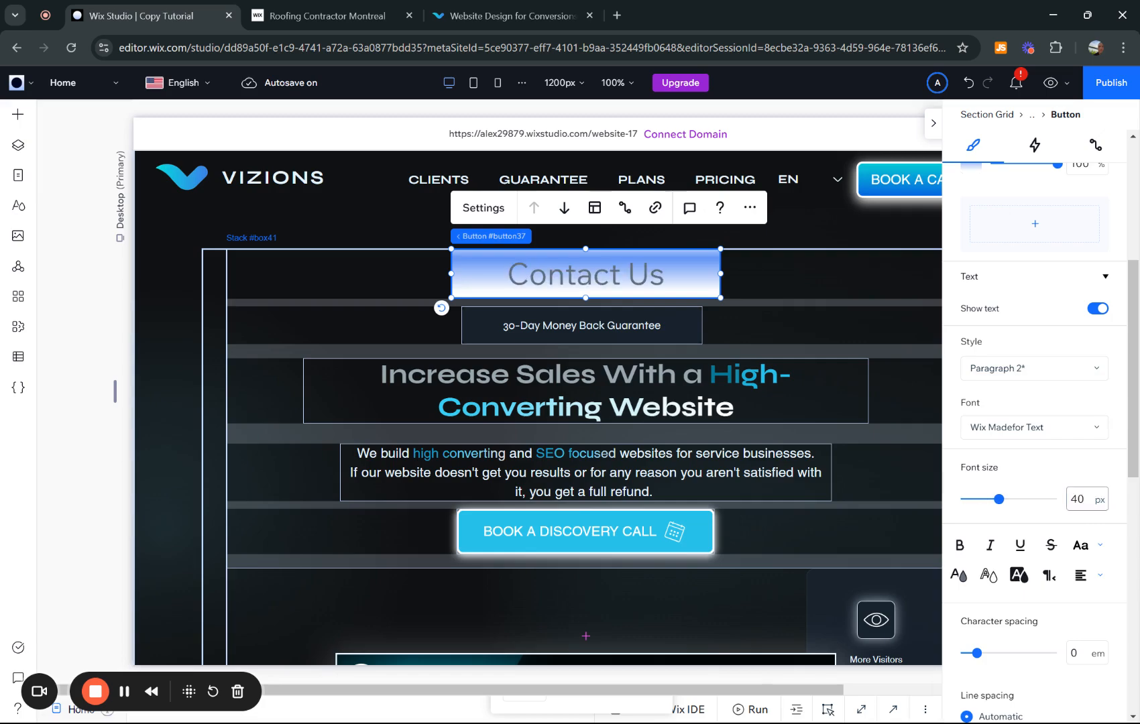
left_click(1085, 500)
type("30")
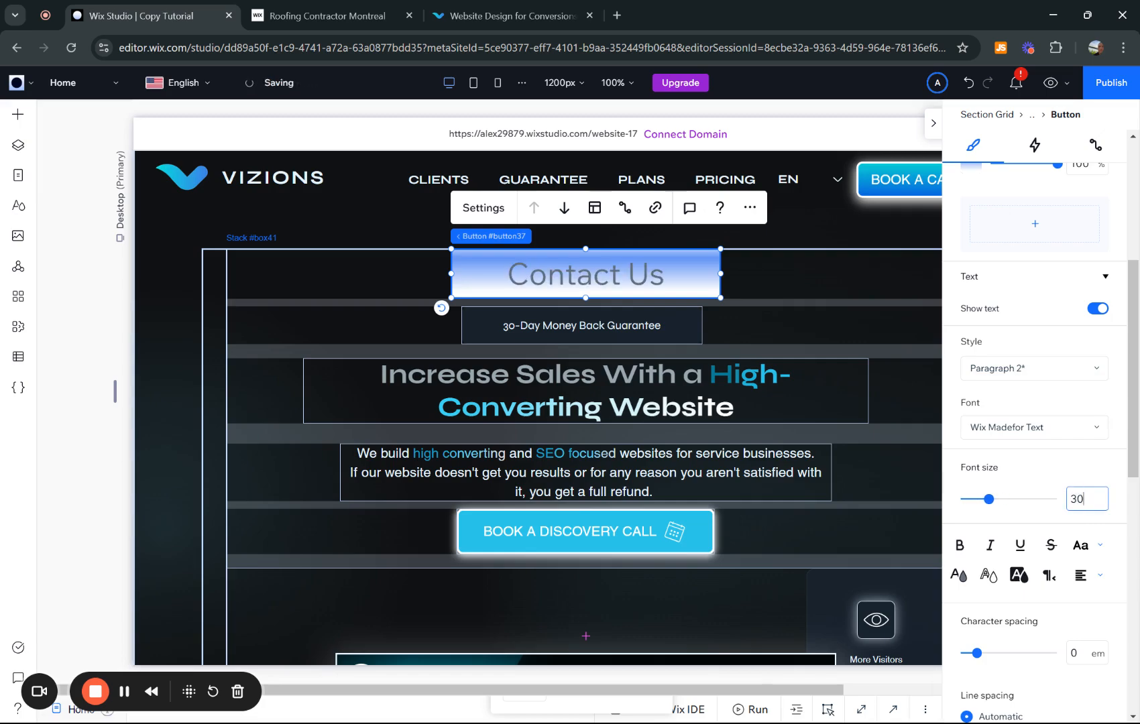
key("Return")
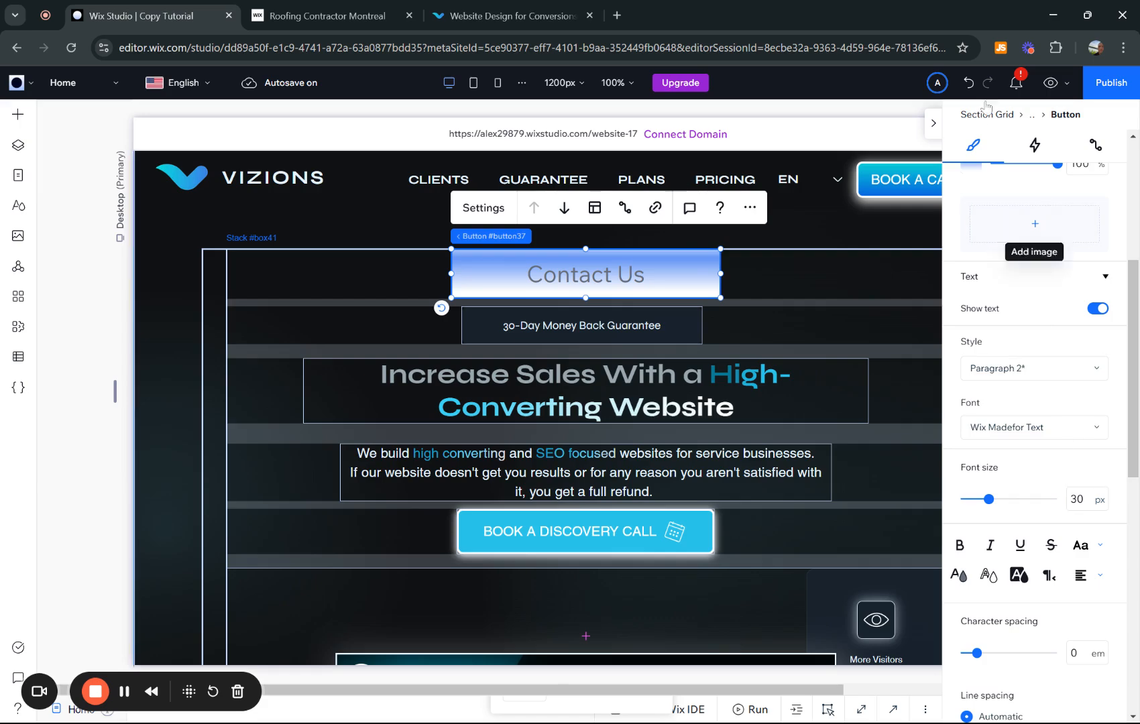
left_click(933, 123)
left_click(1092, 331)
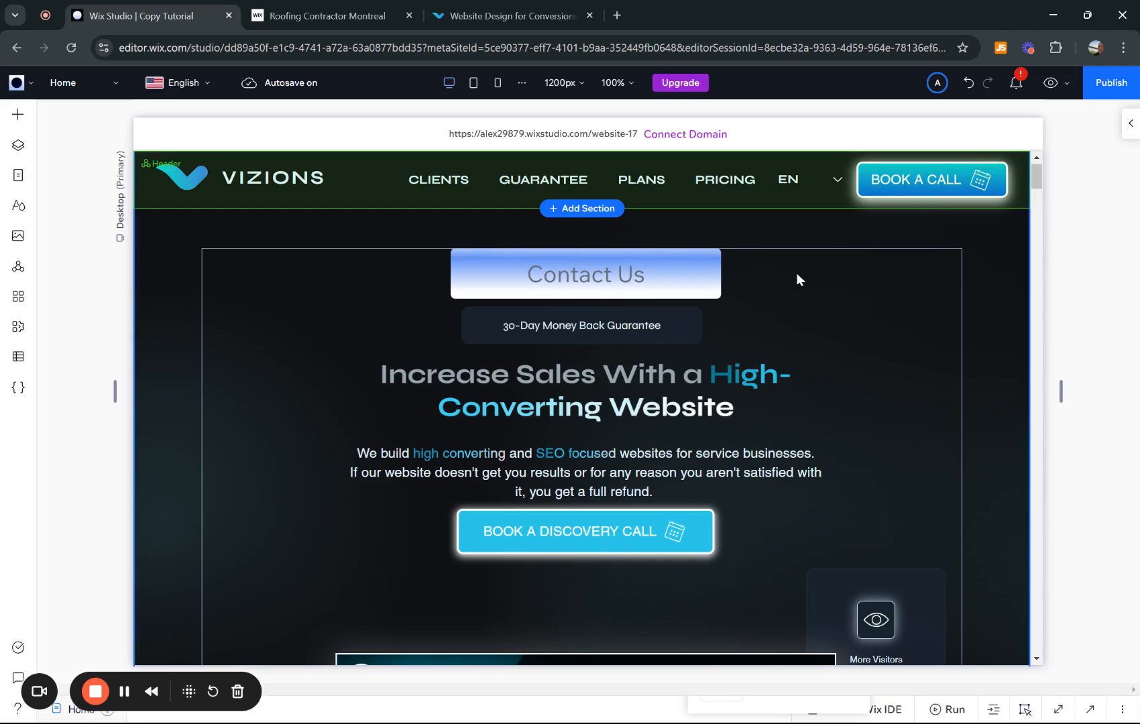
Move the deeper blue stop of the Contact Us button's background gradient past the white stop to the far end.
left_click(528, 282)
left_click(465, 277)
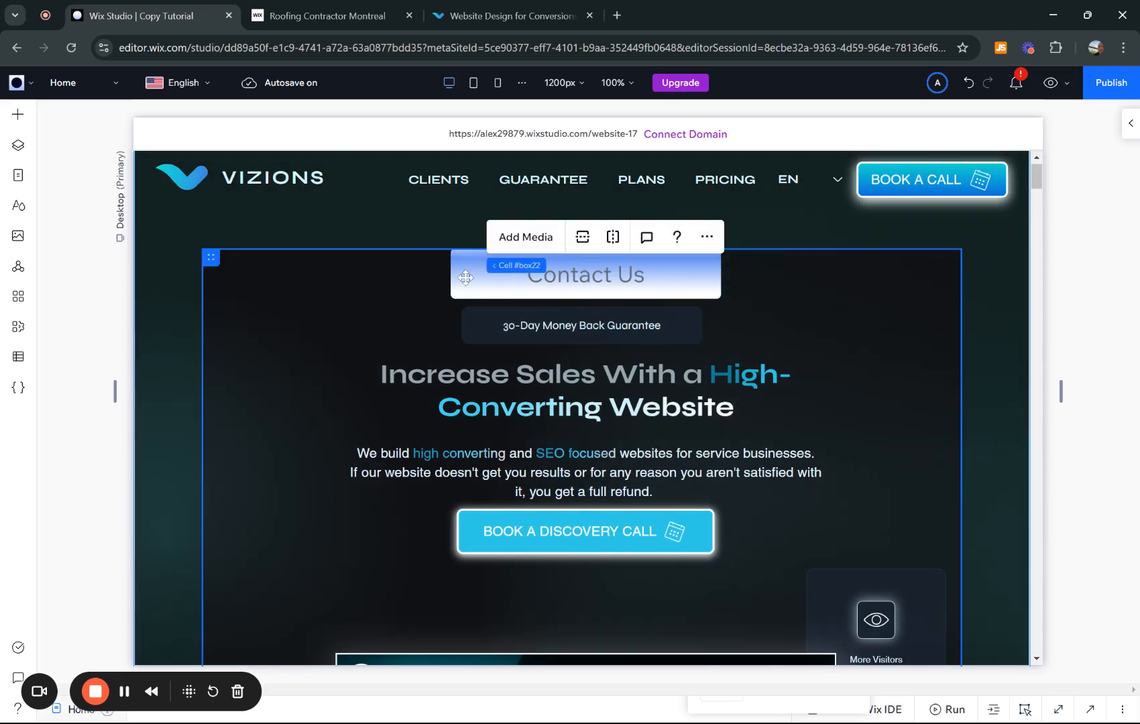
left_click(465, 277)
left_click(465, 277)
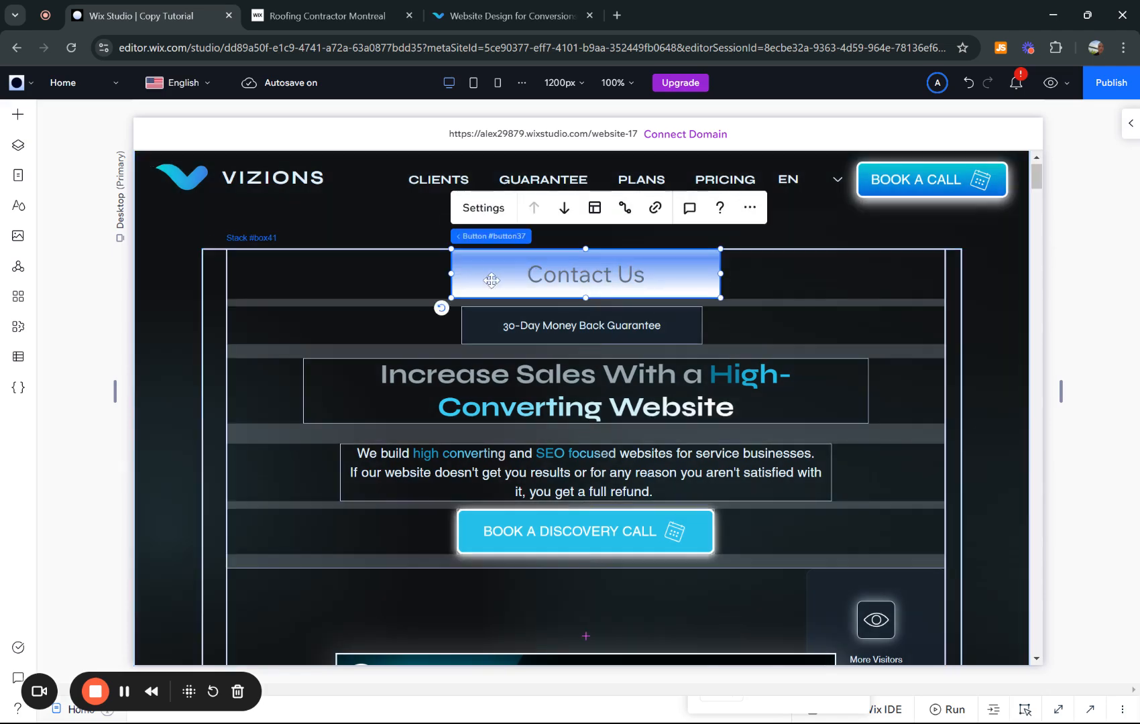
left_click(1125, 126)
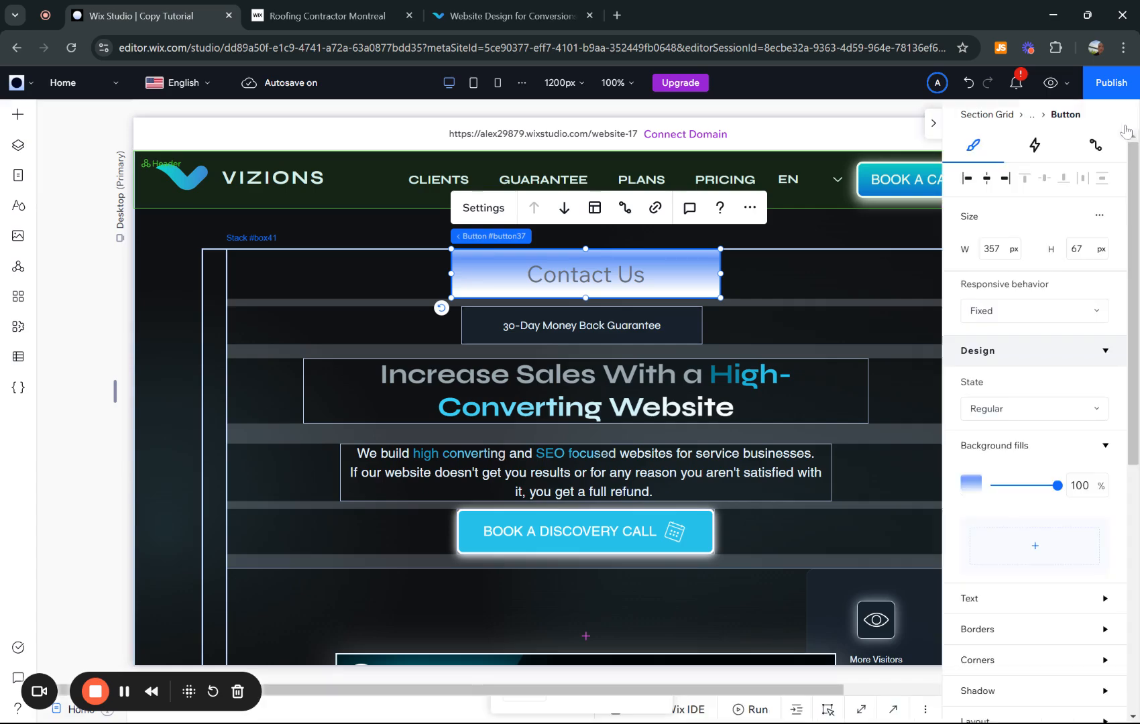
left_click(973, 495)
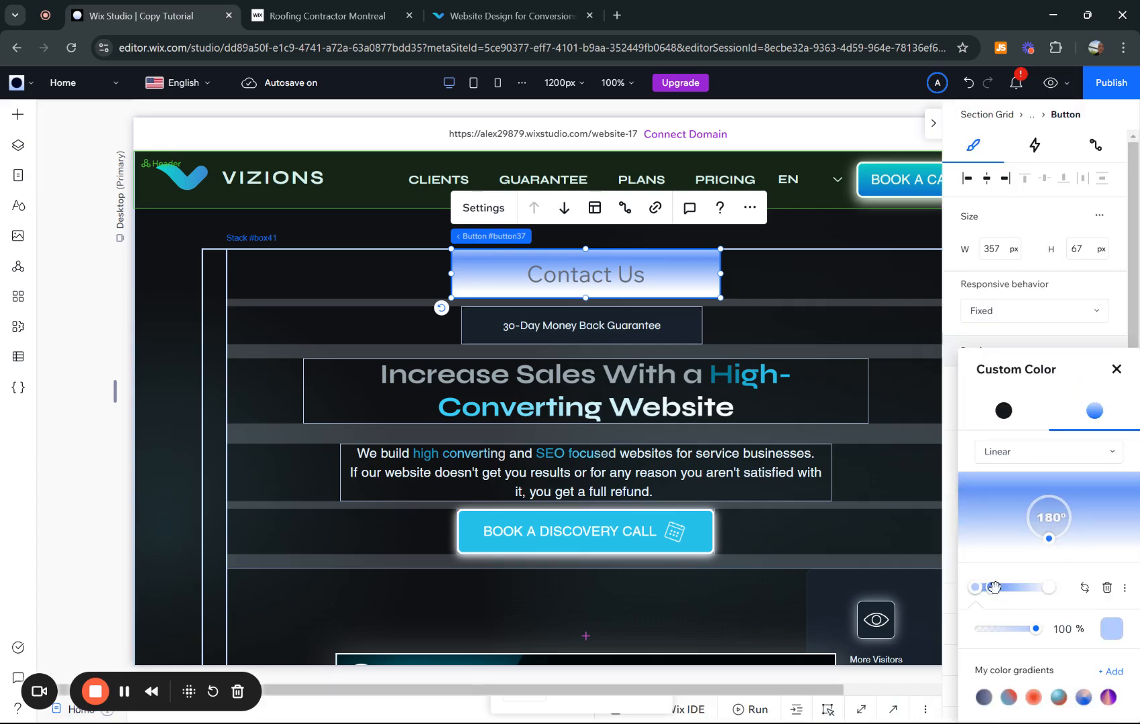
left_click(1022, 588)
left_click_drag(1023, 588, 1061, 588)
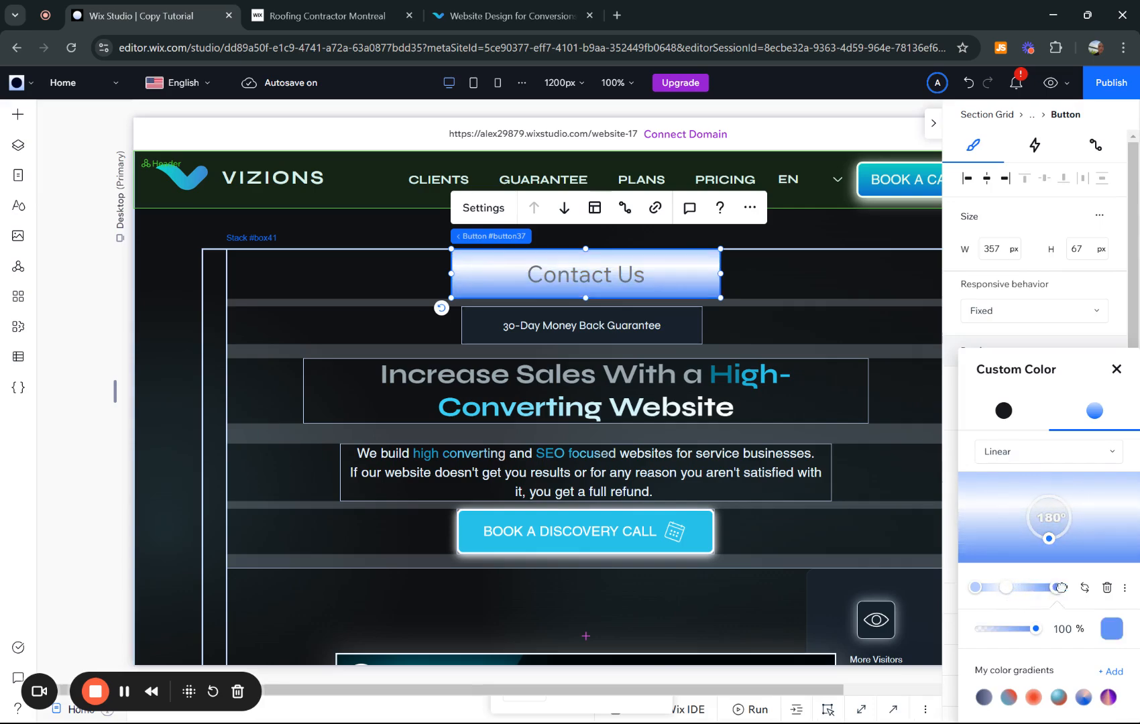
Move the pale blue starting stop toward the white stop so the button fades from white at its upper edge to blue below.
left_click(1005, 583)
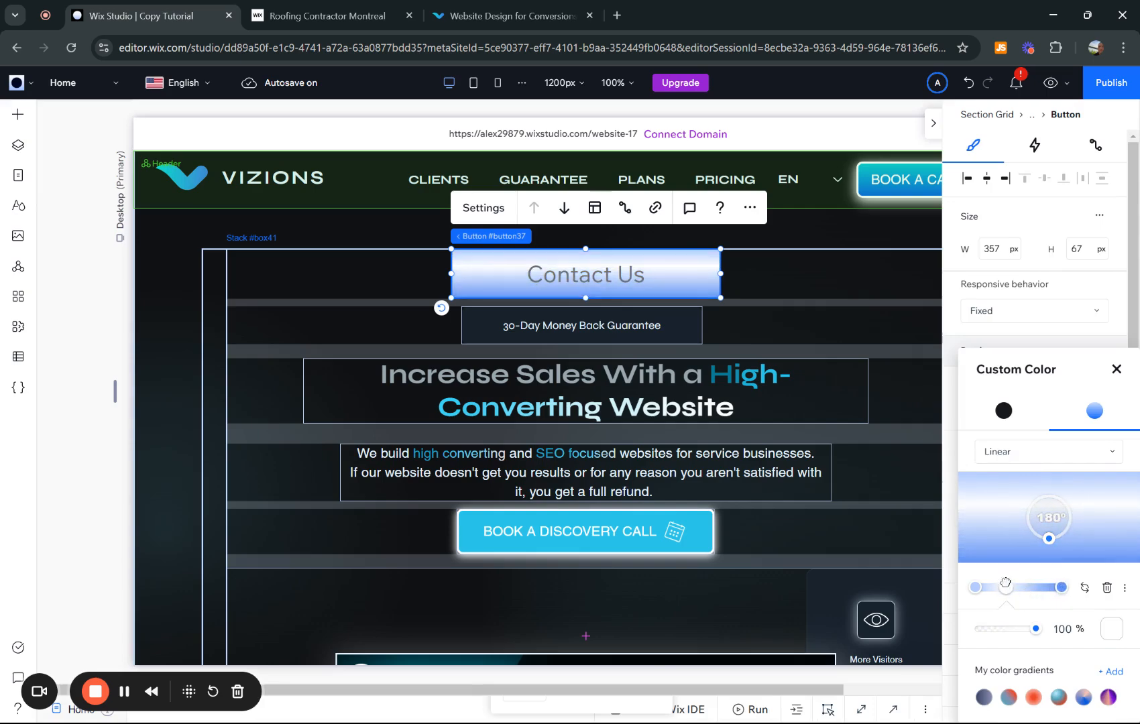
mouse_move(975, 587)
left_mouse_down()
mouse_move(1033, 588)
mouse_move(997, 592)
left_mouse_up()
left_click(1003, 587)
left_click(1116, 370)
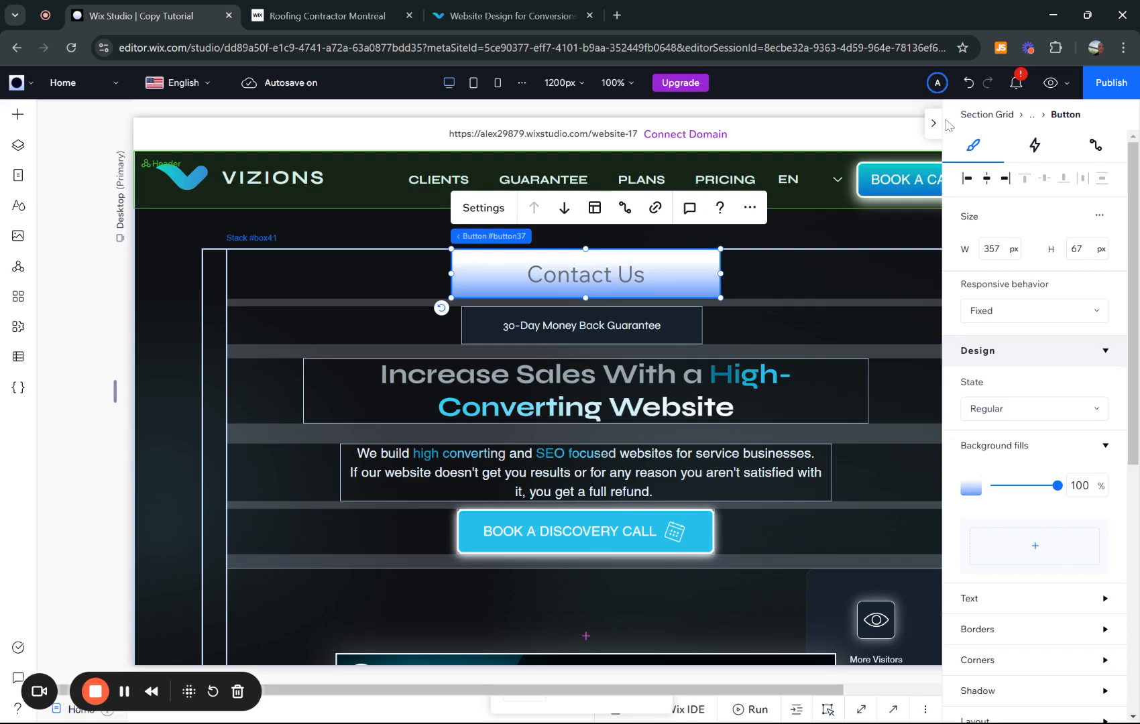
left_click(931, 123)
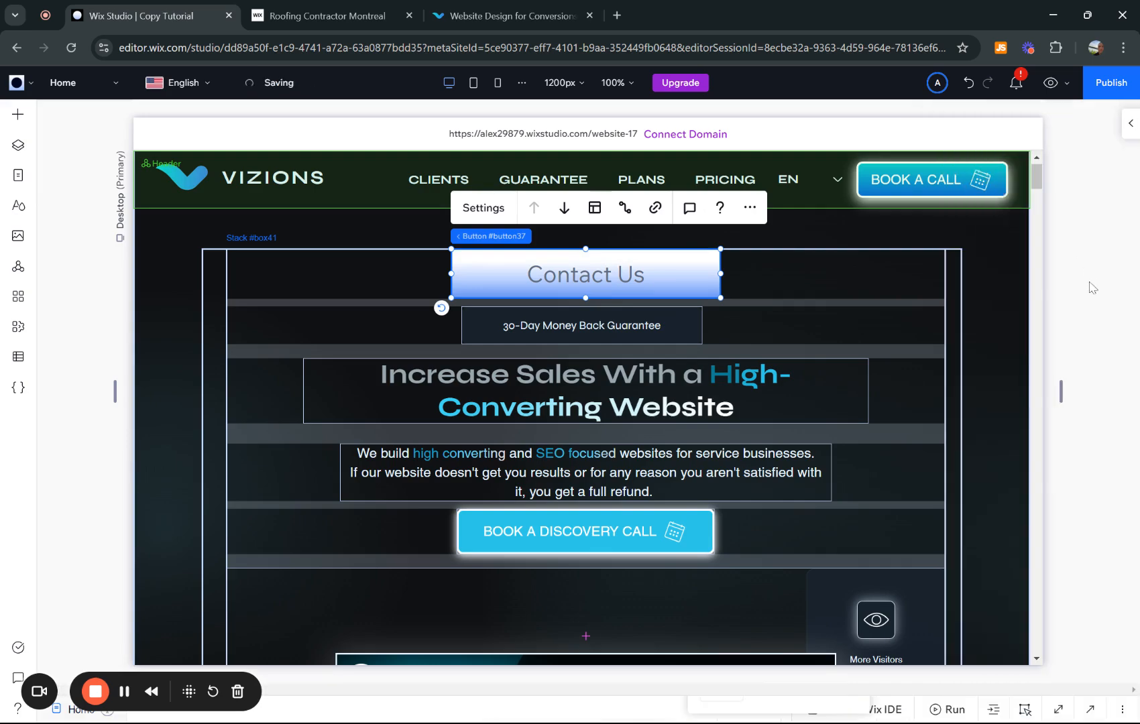
left_click(1091, 287)
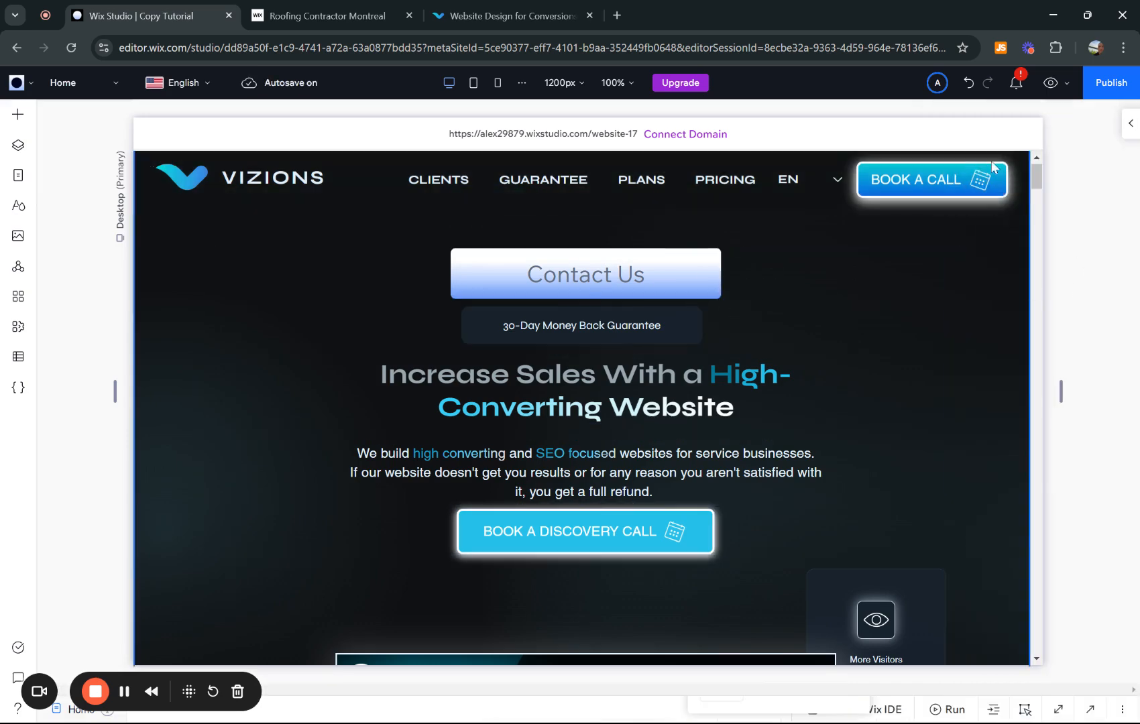
Change the Contact Us button's text to BOOK AN APPOINTMENT in its settings, then close the settings.
left_click(676, 281)
left_click(535, 283)
left_click(490, 271)
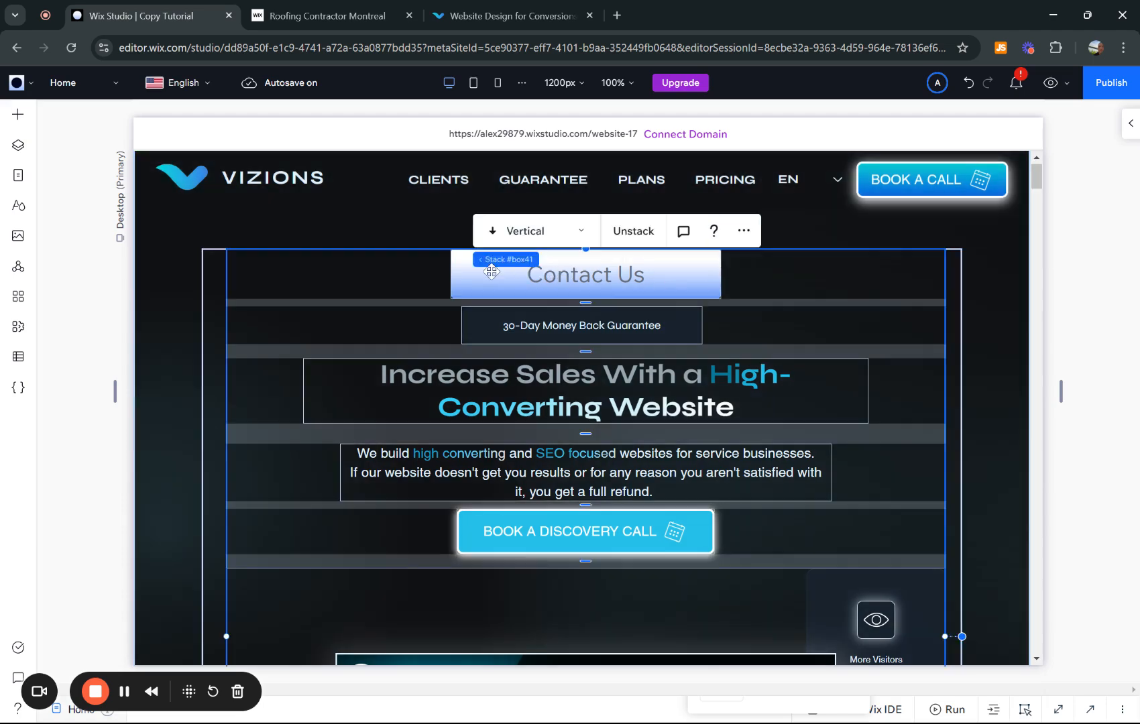
left_click(581, 288)
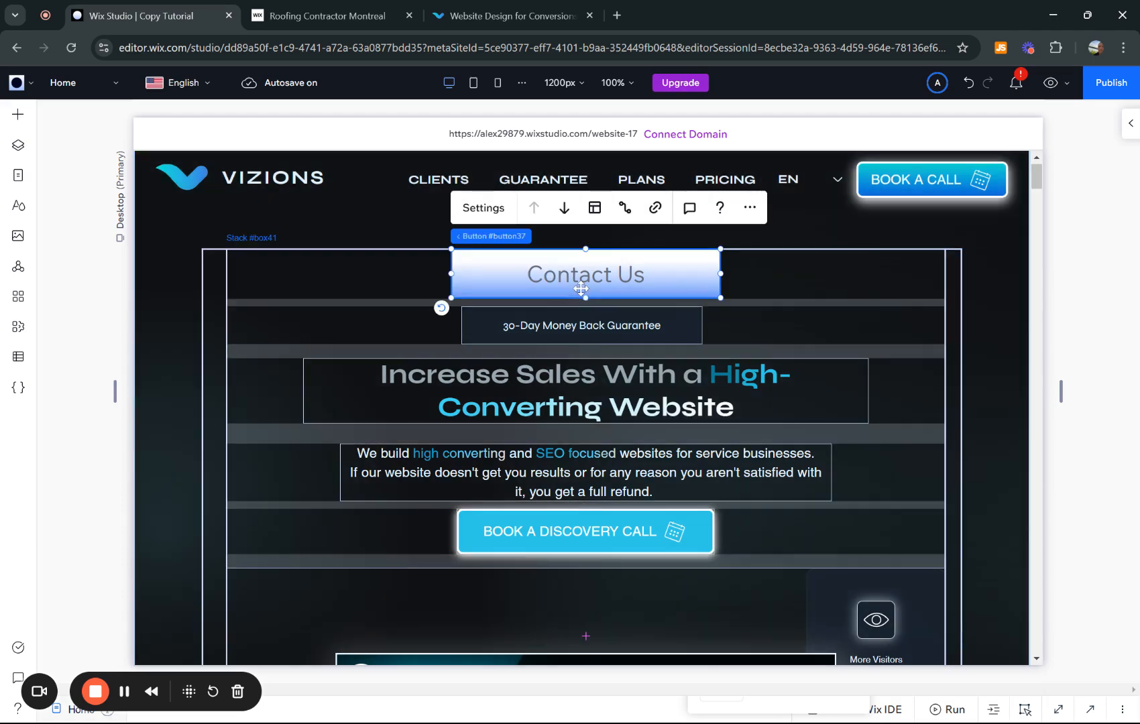
left_click(484, 208)
left_click(878, 401)
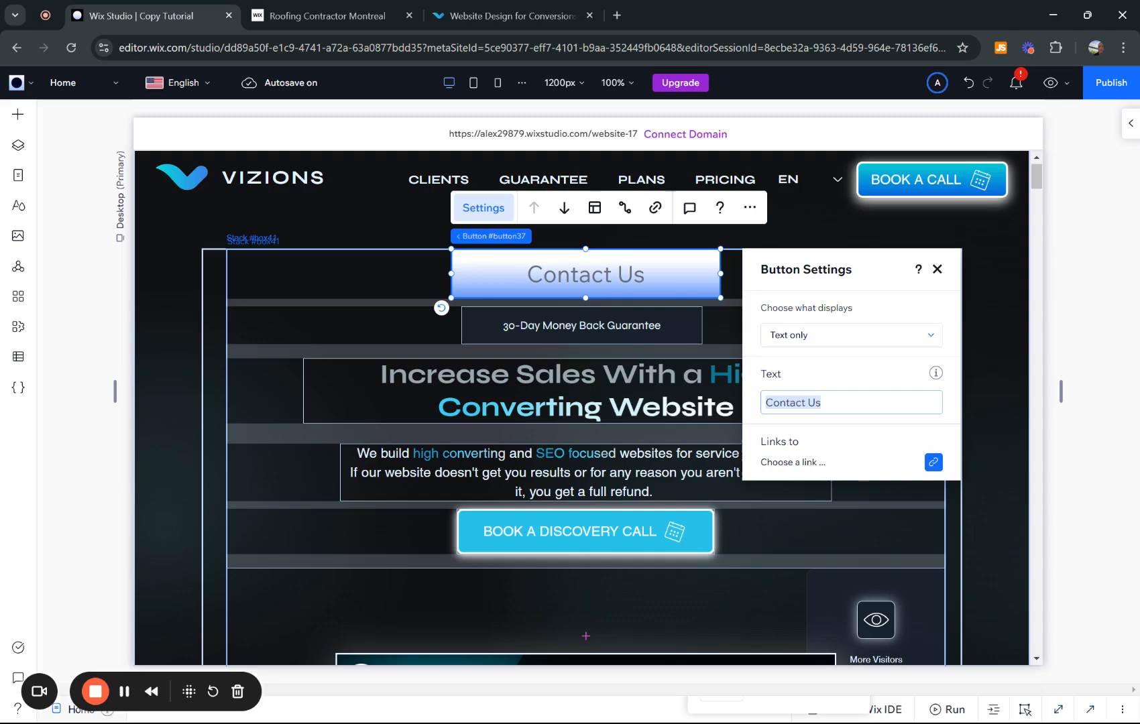
type("BOOK AN APPO")
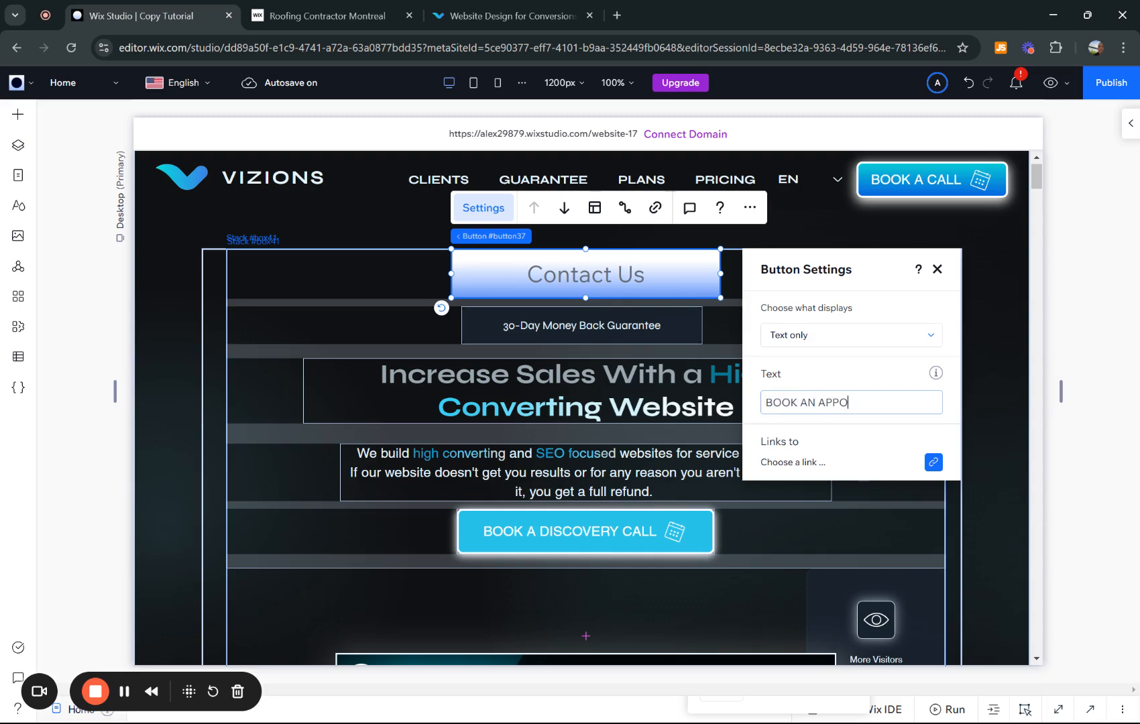
key("BackSpace")
key("BackSpace")
key("BackSpace")
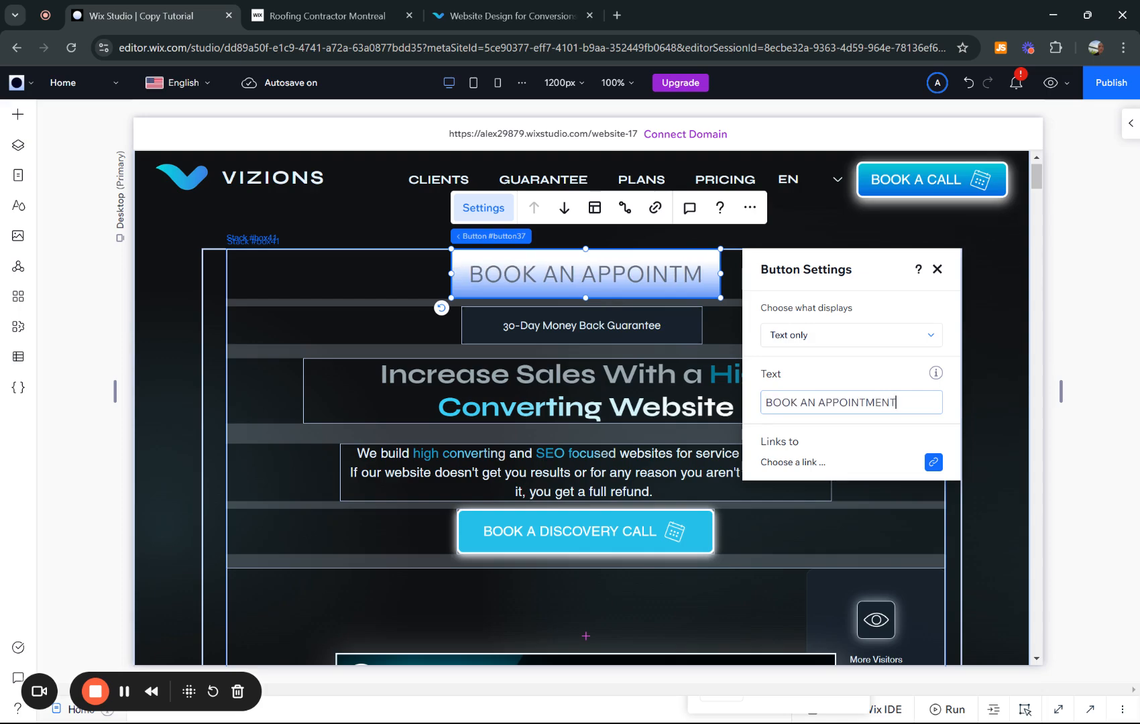
type("ENT")
key("Return")
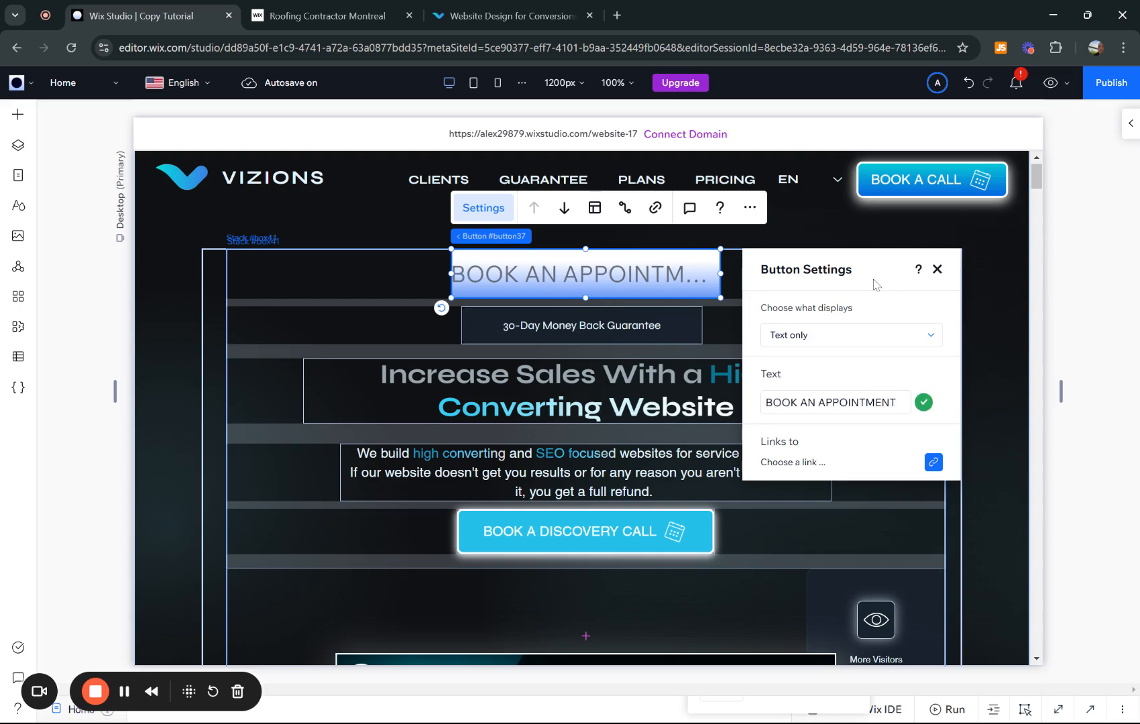
left_click(937, 270)
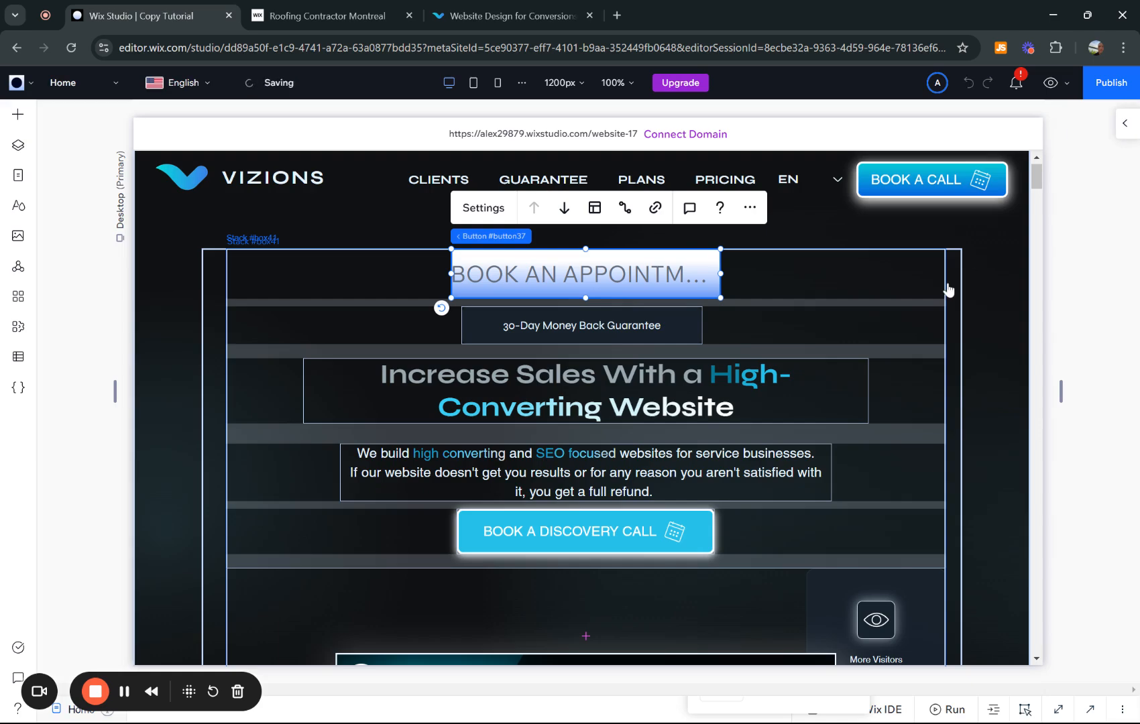
Set the BOOK AN APPOINTMENT button's font size to 21 px after trying 25 px and 23 px.
scroll(1048, 396, "down", 2)
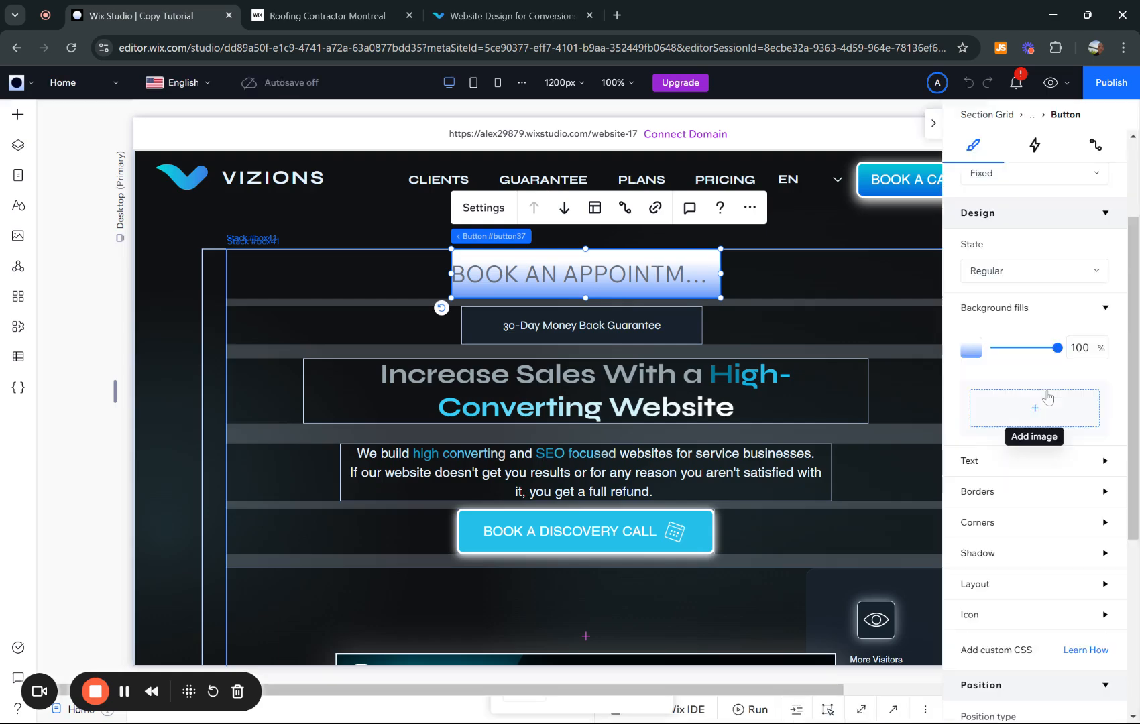
scroll(1047, 397, "up", 2)
scroll(1048, 397, "down", 1)
left_click(990, 513)
scroll(1091, 487, "down", 1)
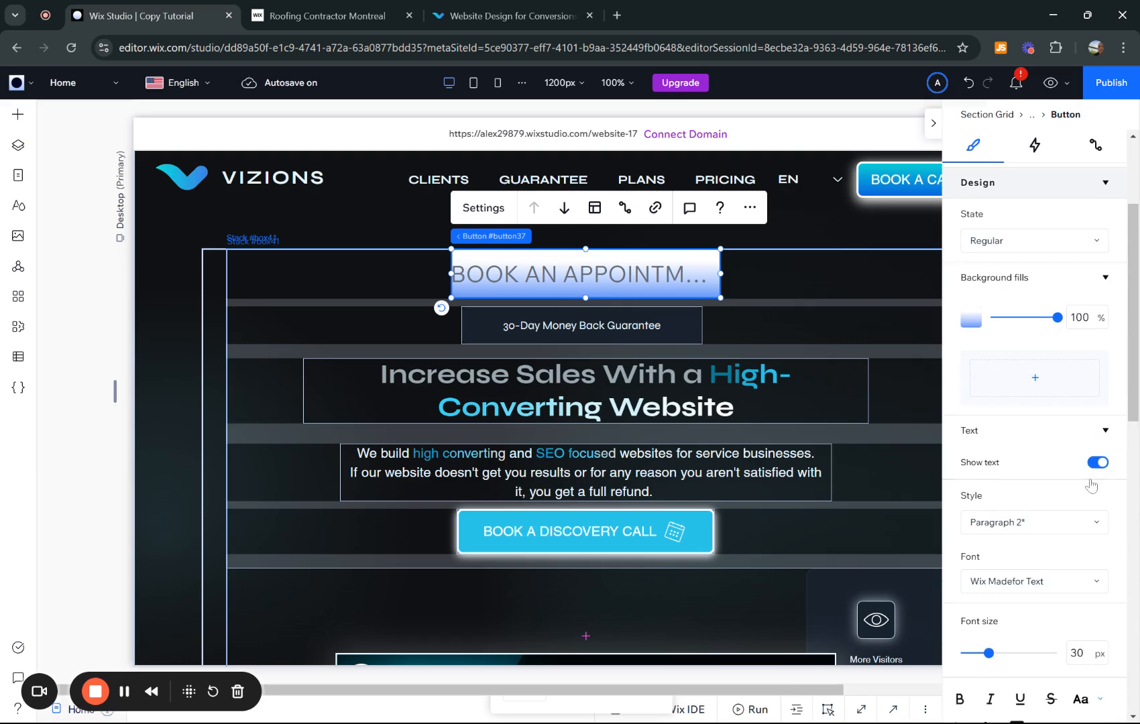
scroll(1091, 486, "down", 2)
left_click(1079, 529)
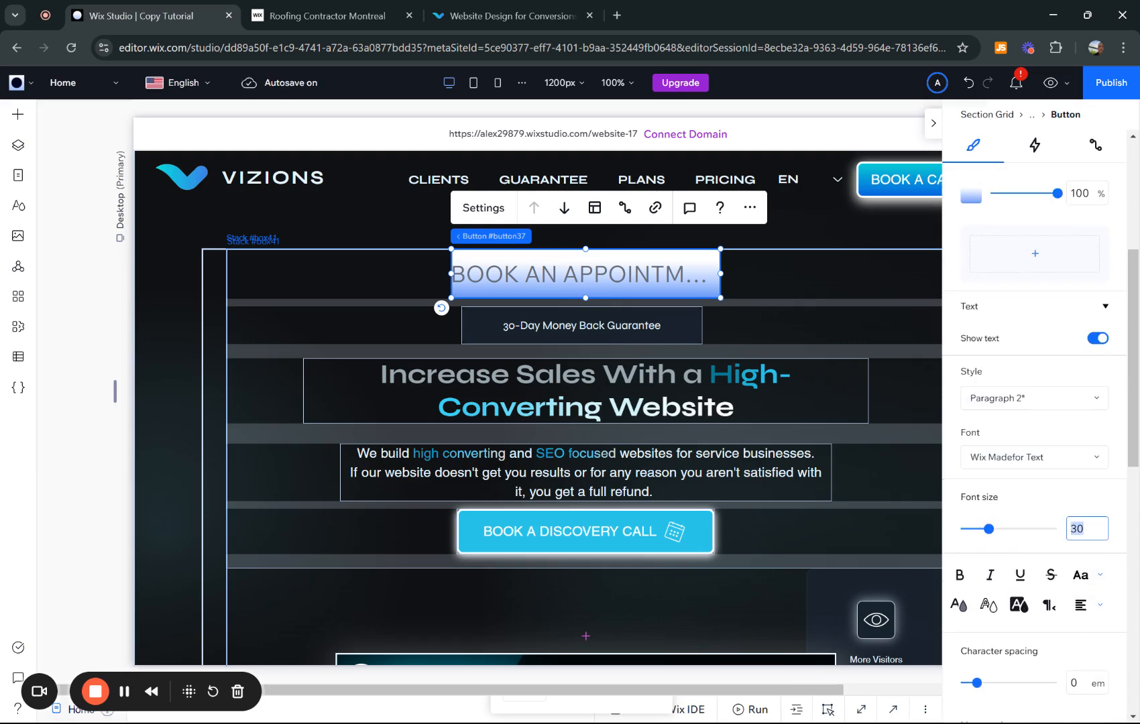
type("25")
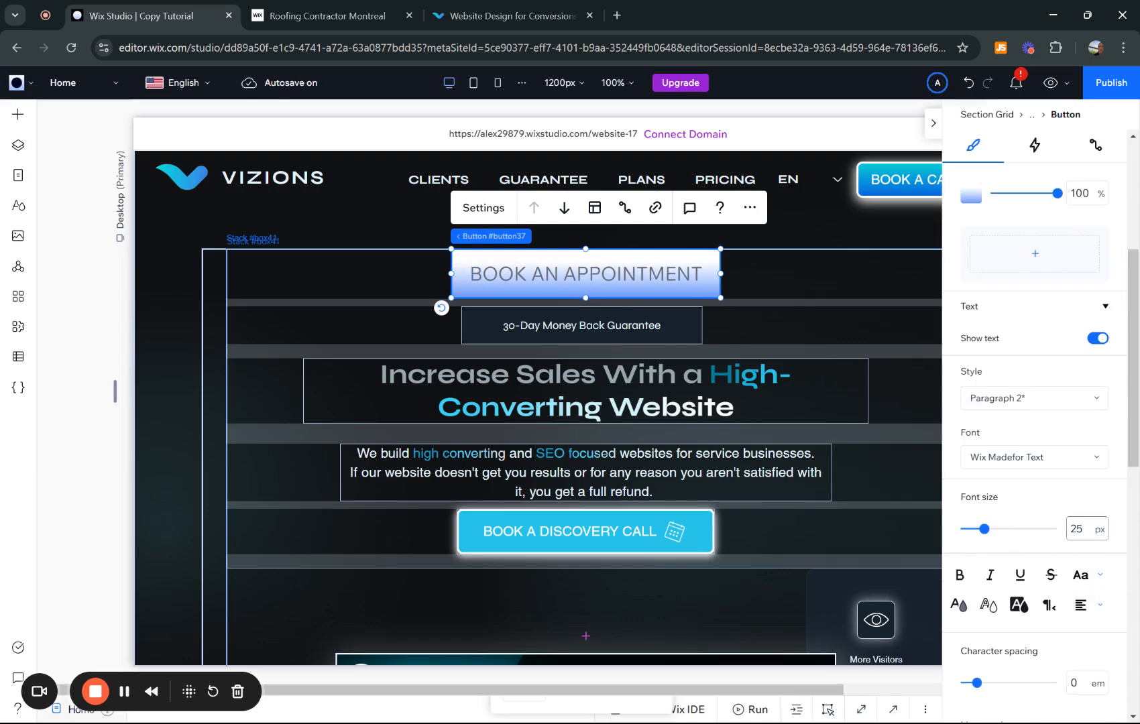
key("Return")
type("23")
key("Return")
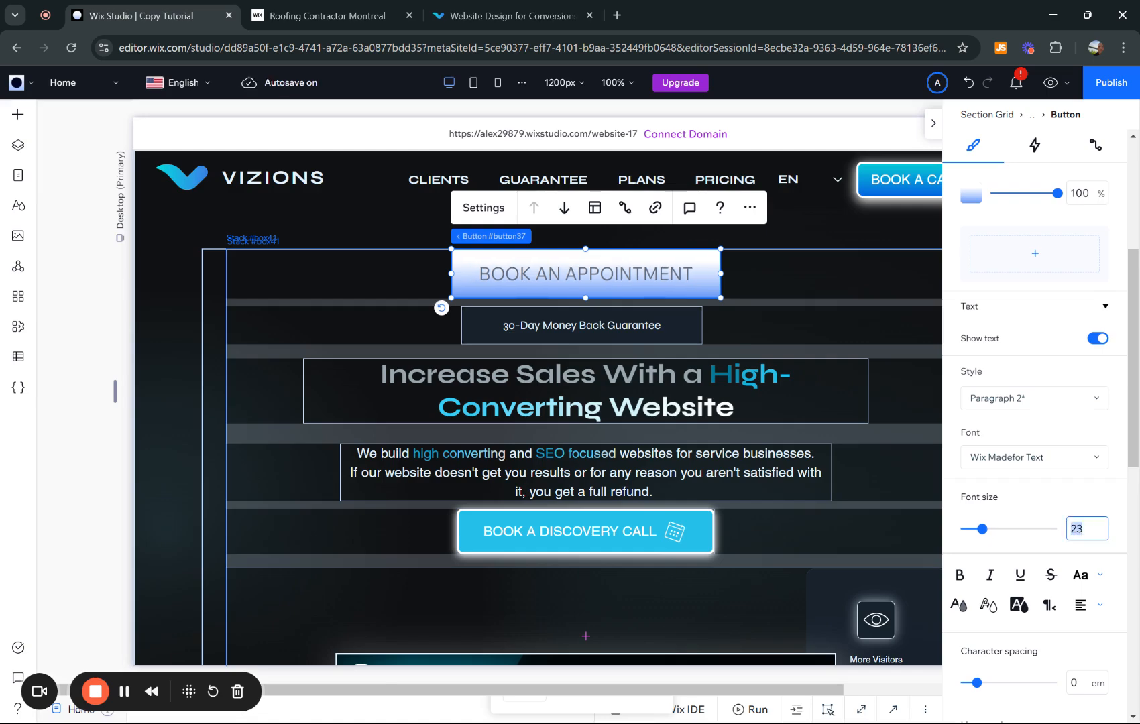
type("21")
key("Return")
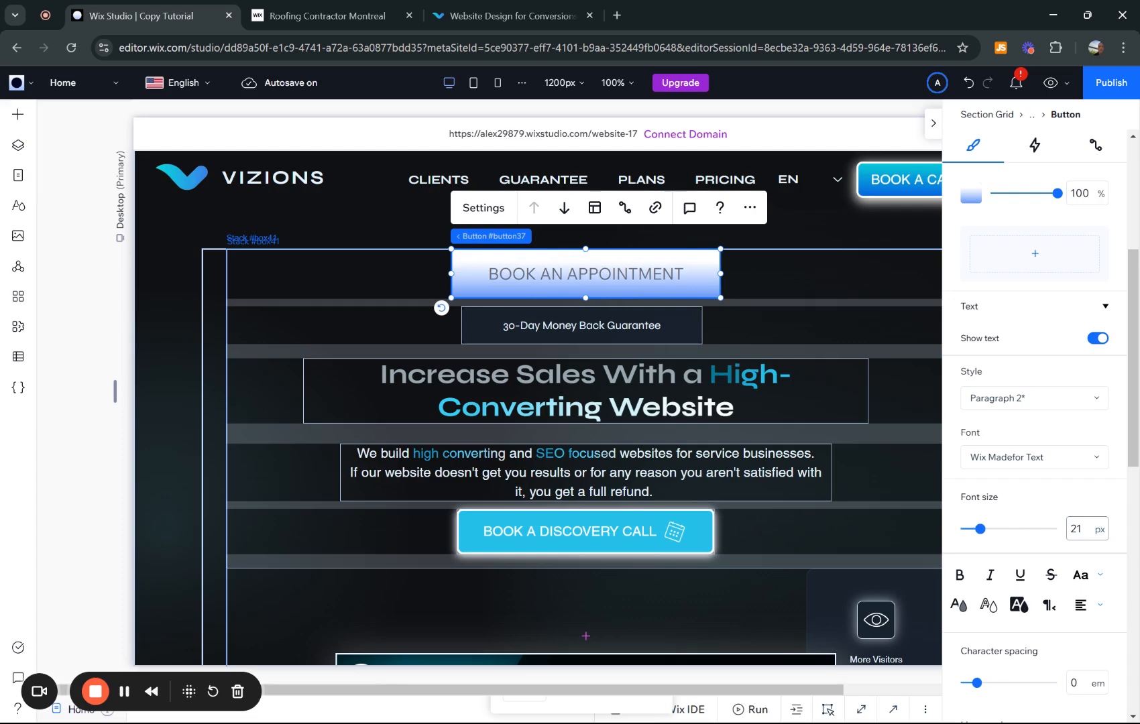
Change the BOOK AN APPOINTMENT button's font to Syne.
left_click(1019, 457)
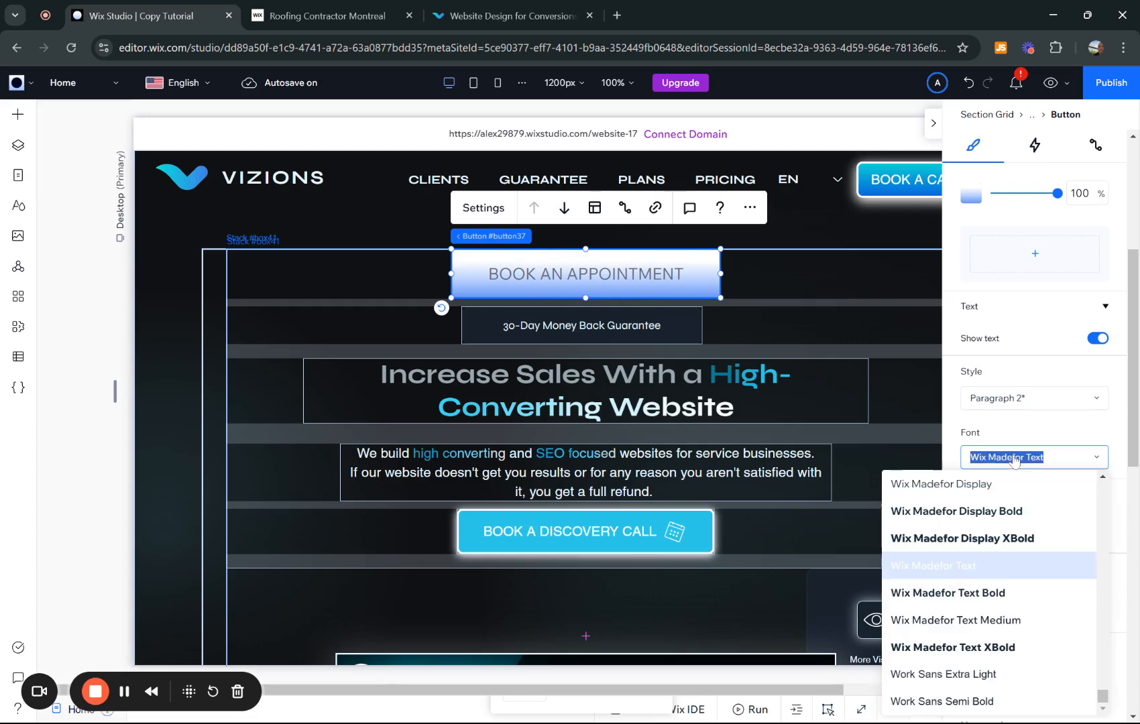
type("syne")
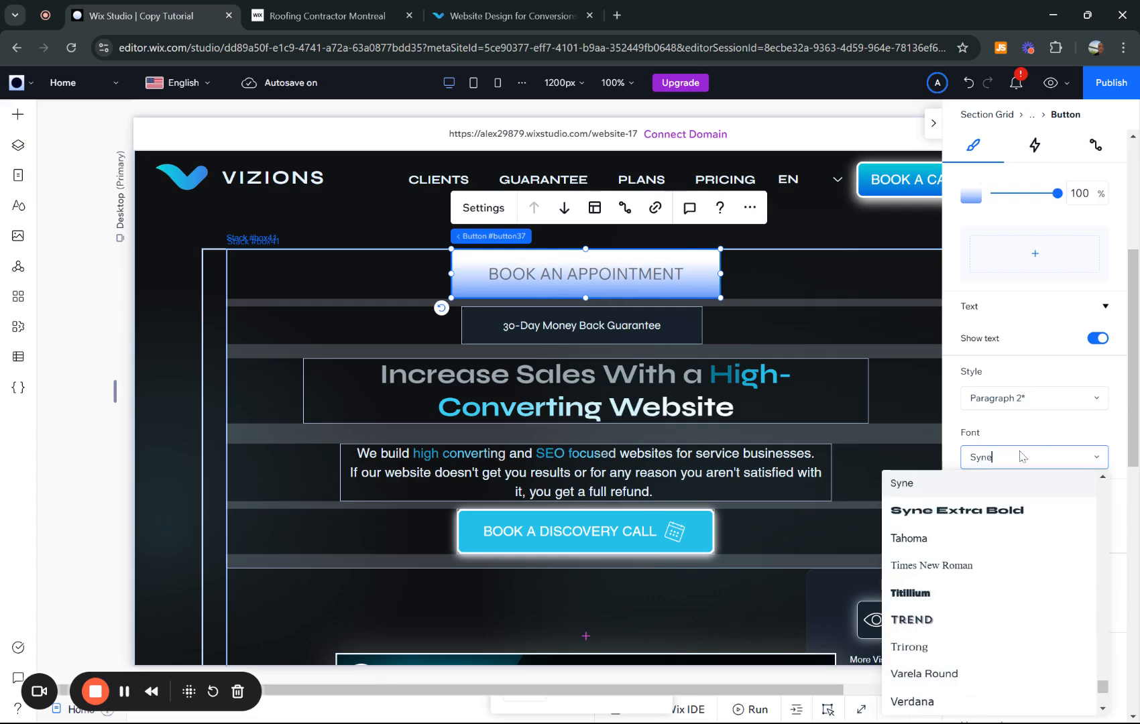
left_click(979, 488)
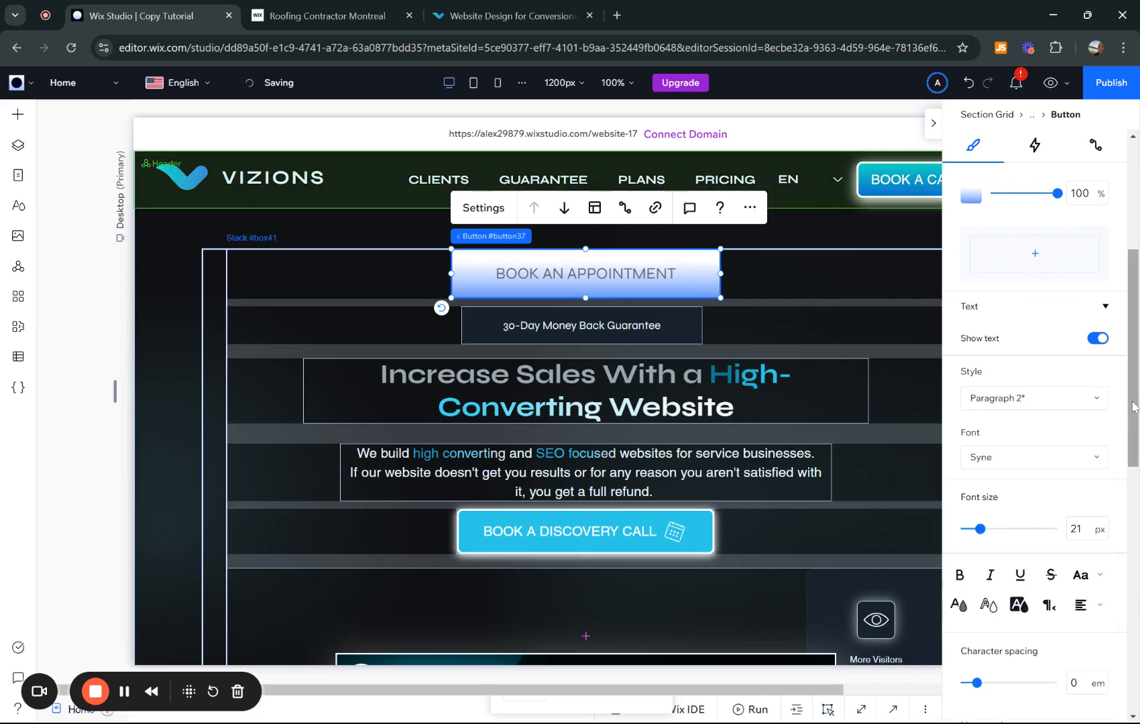
Try several text colors on the BOOK AN APPOINTMENT button and settle on the dark teal theme color #1C3740.
scroll(960, 610, "down", 3)
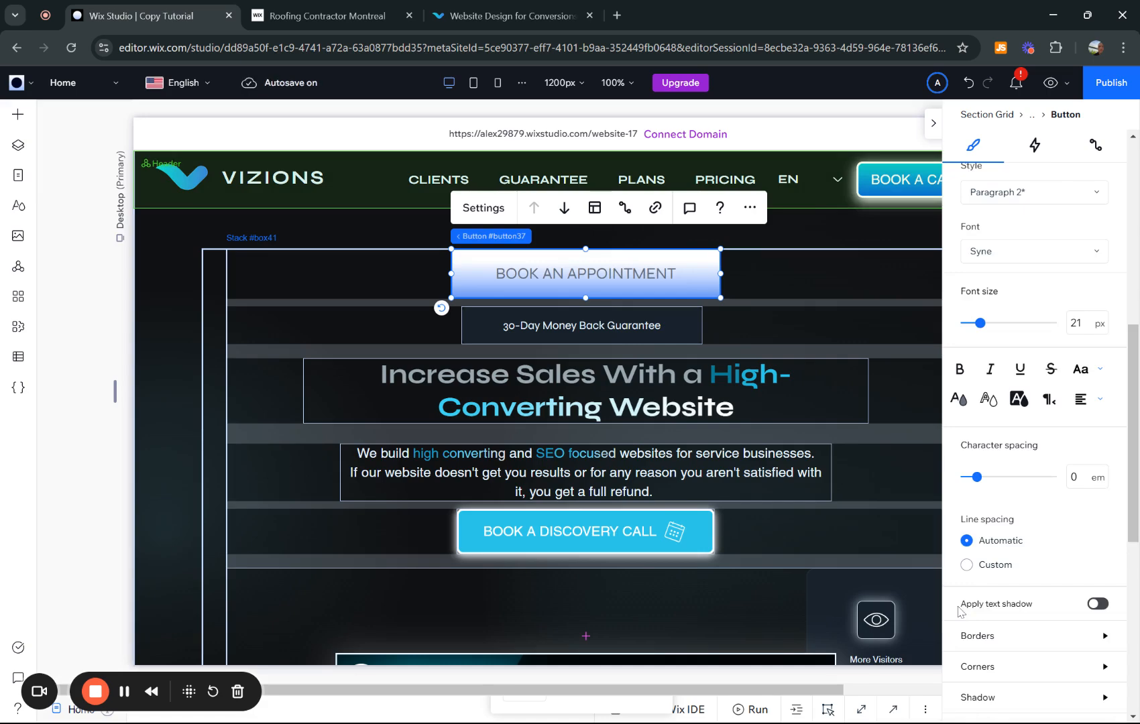
scroll(1006, 503, "up", 1)
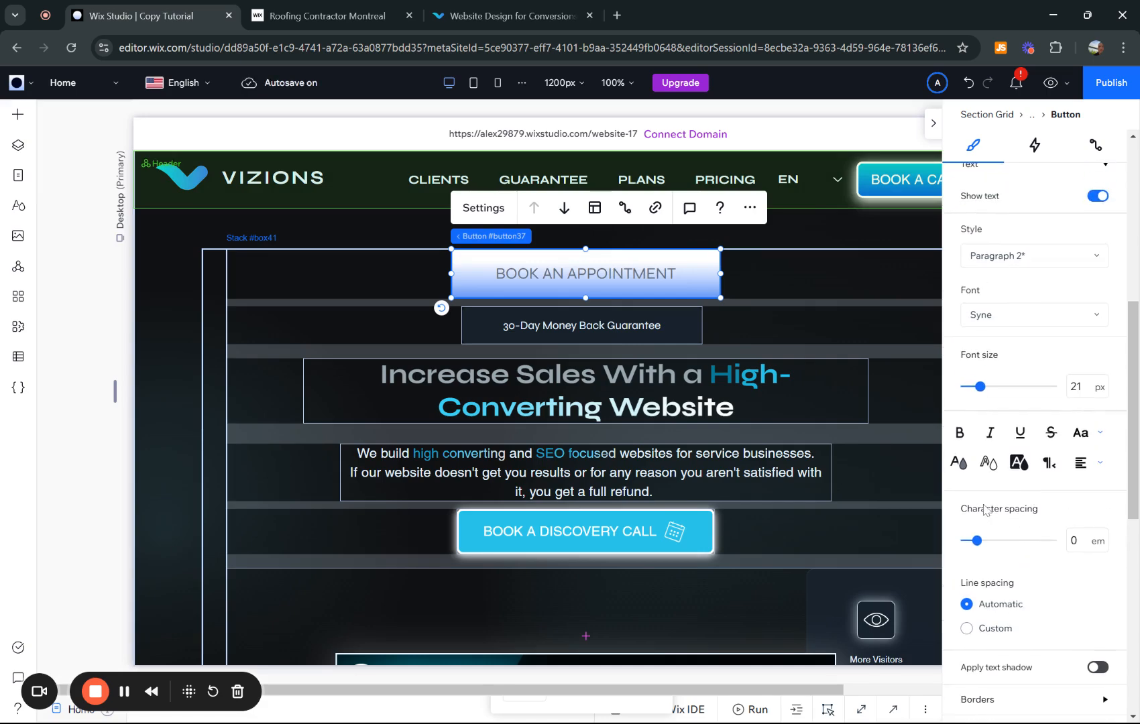
left_click(958, 469)
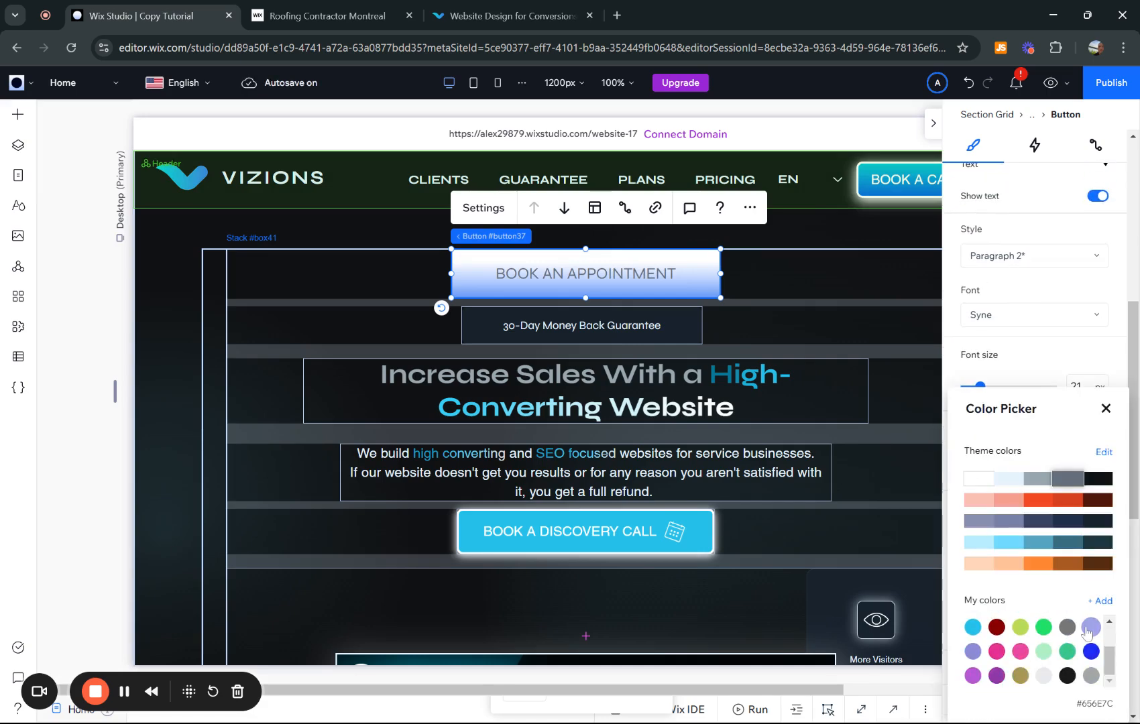
left_click(1090, 651)
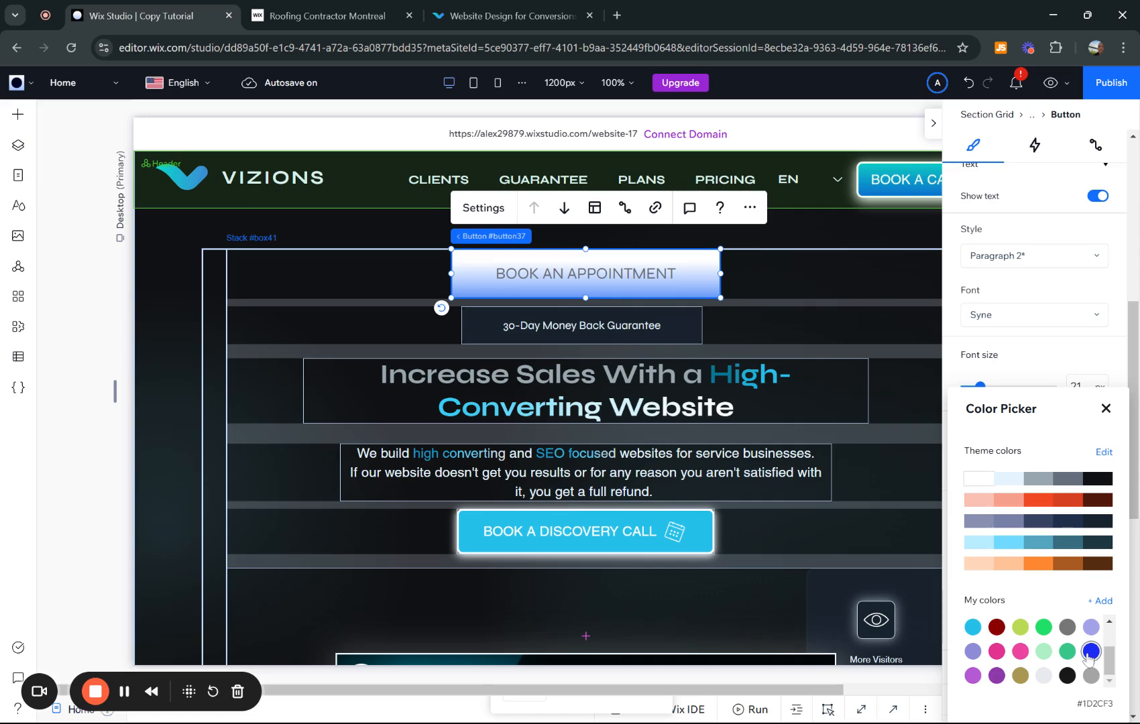
left_click(1041, 543)
left_click(1066, 544)
left_click(1008, 543)
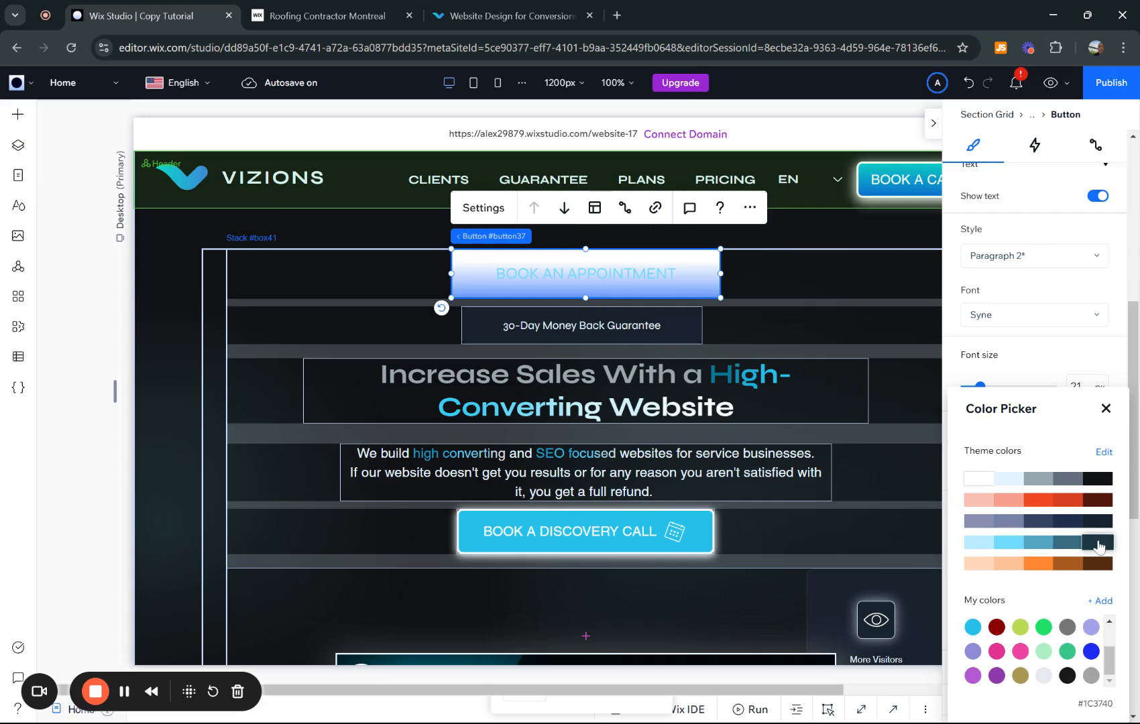
left_click(1098, 544)
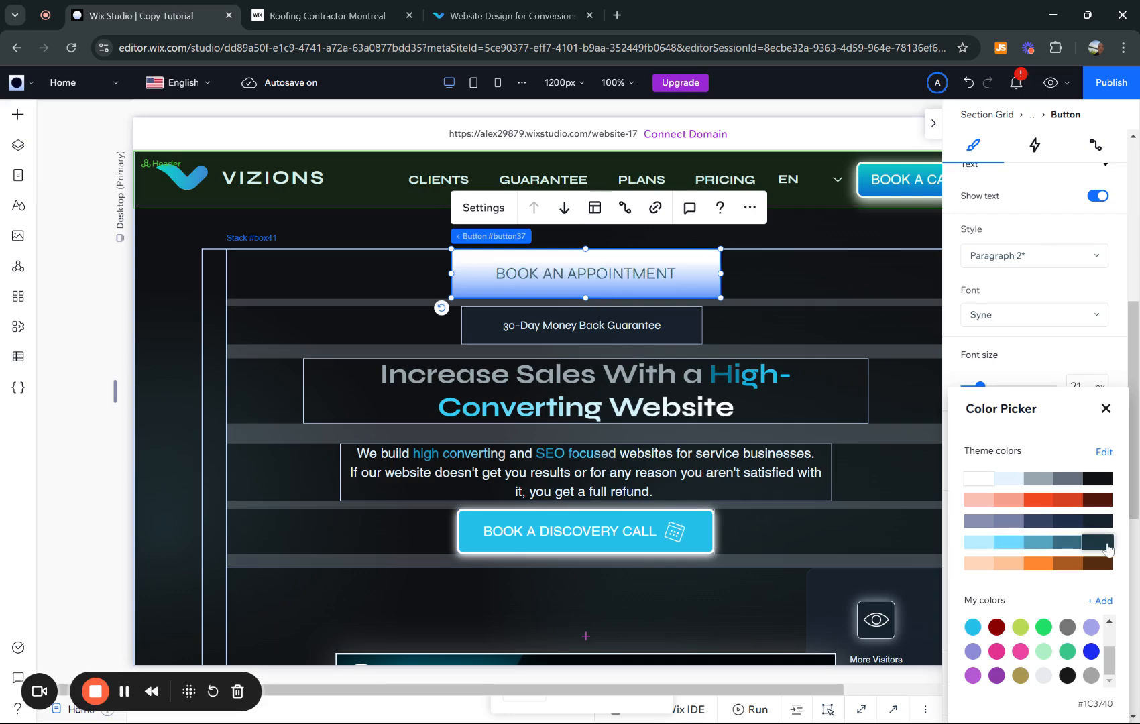
left_click(1098, 478)
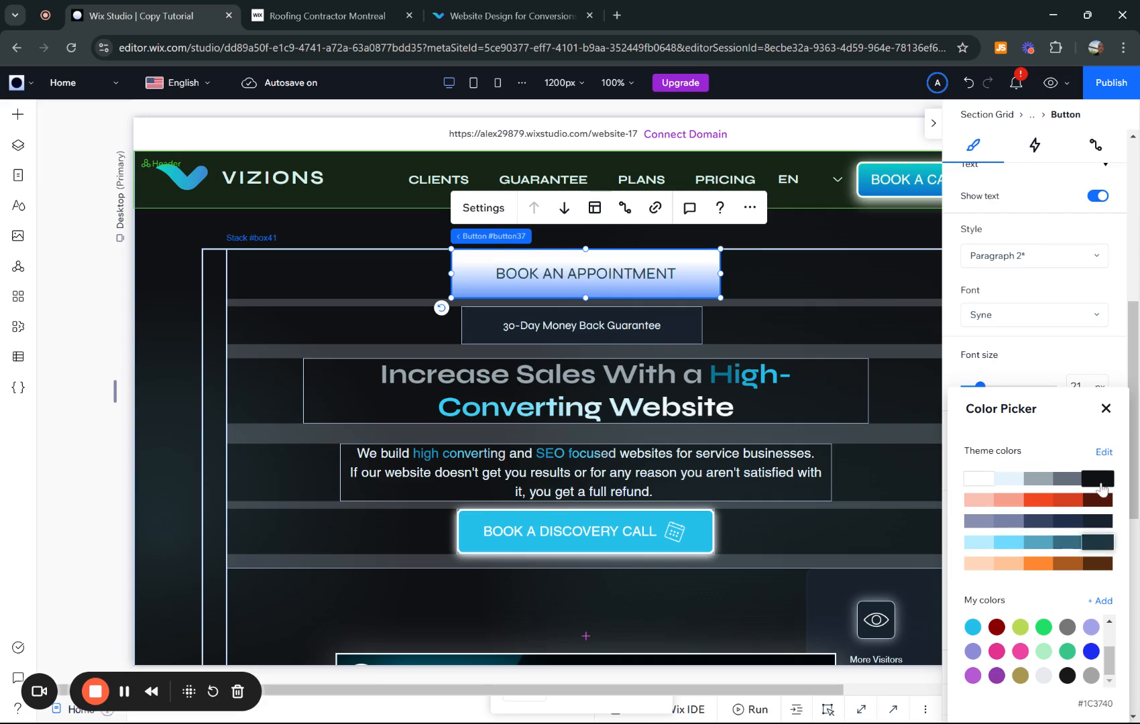
left_click(1099, 542)
left_click(1105, 409)
View the Book a Call button on the live Vizions website and the published test site, then return to the Wix Studio editor.
scroll(1001, 386, "down", 2)
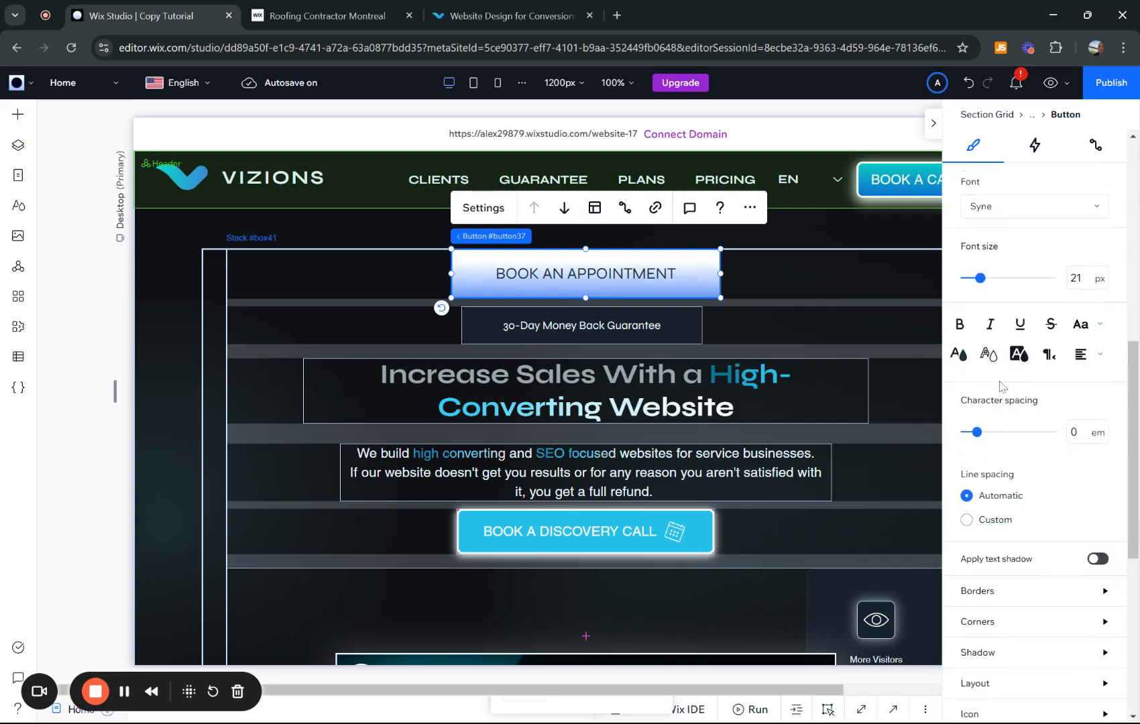
scroll(1001, 386, "down", 2)
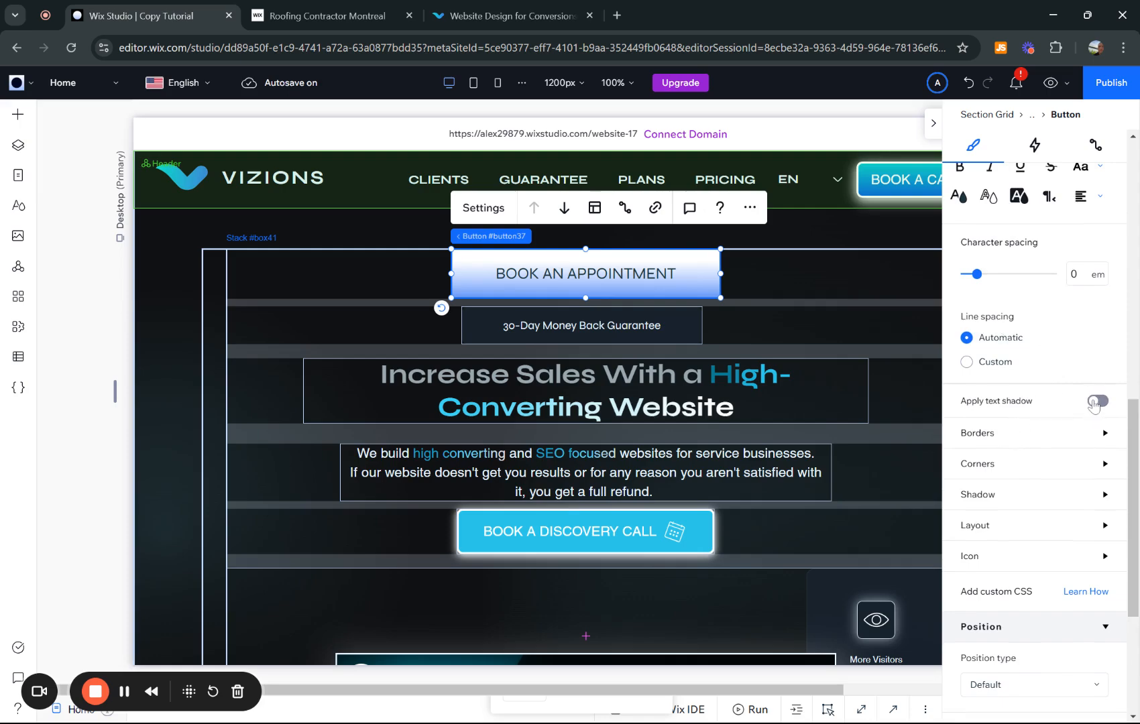
left_click(503, 9)
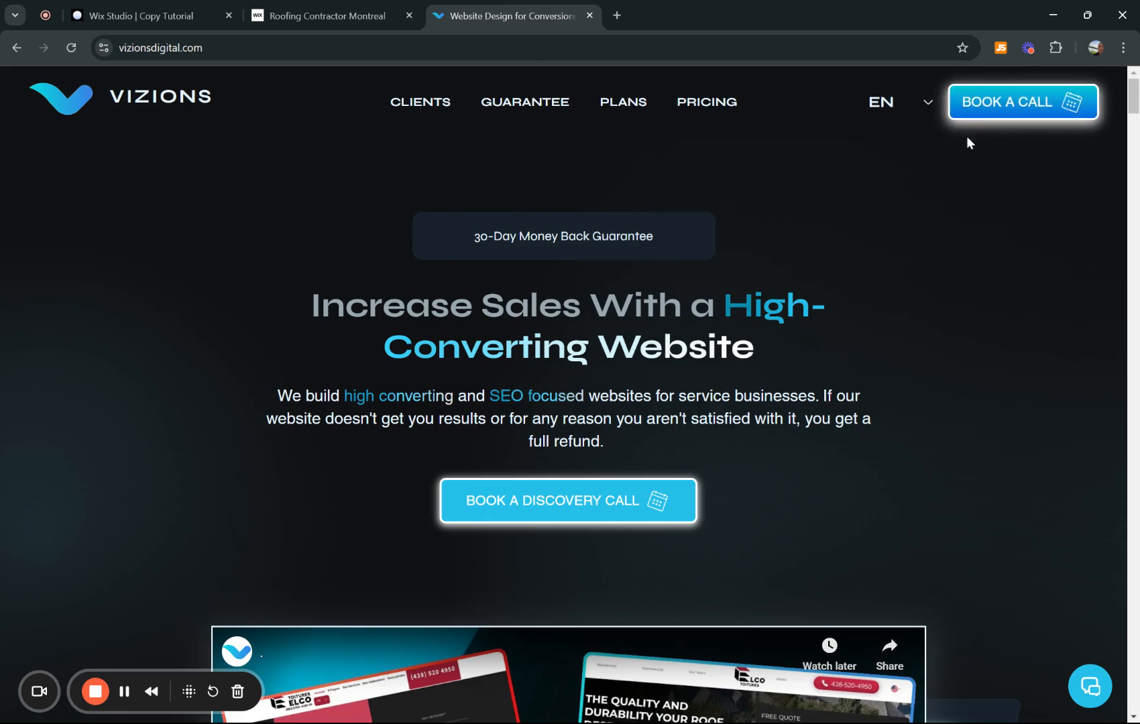
left_click(305, 10)
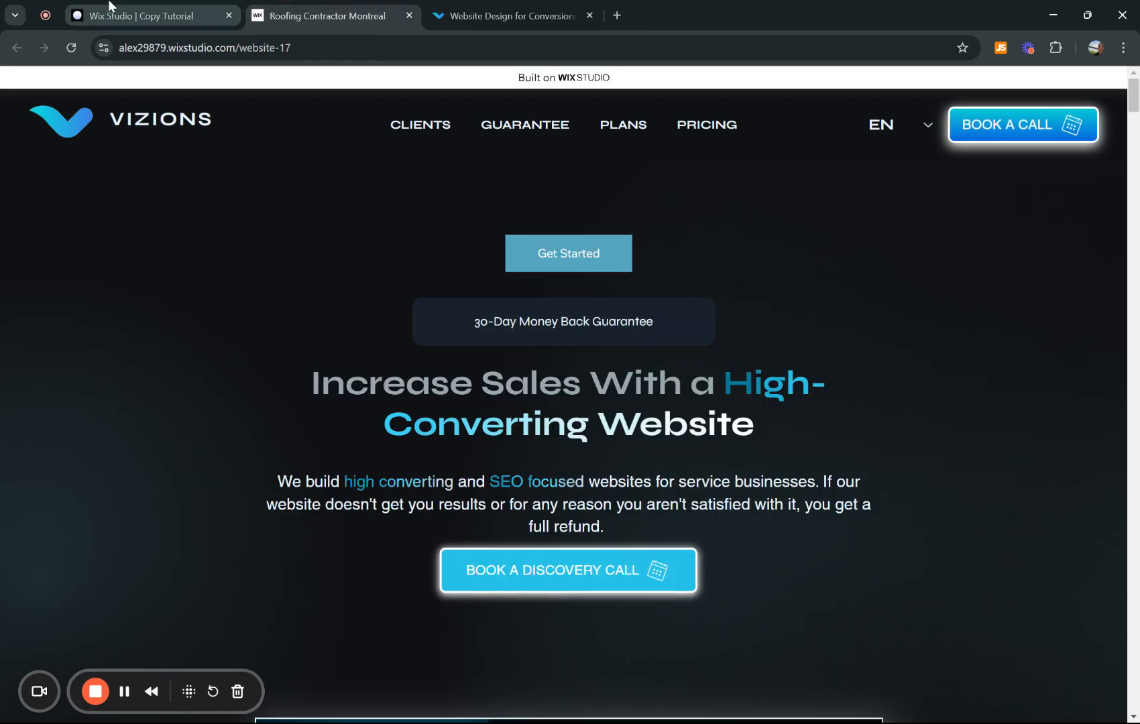
left_click(76, 9)
Try a text shadow on the BOOK AN APPOINTMENT button and turn it off again.
left_click(1096, 402)
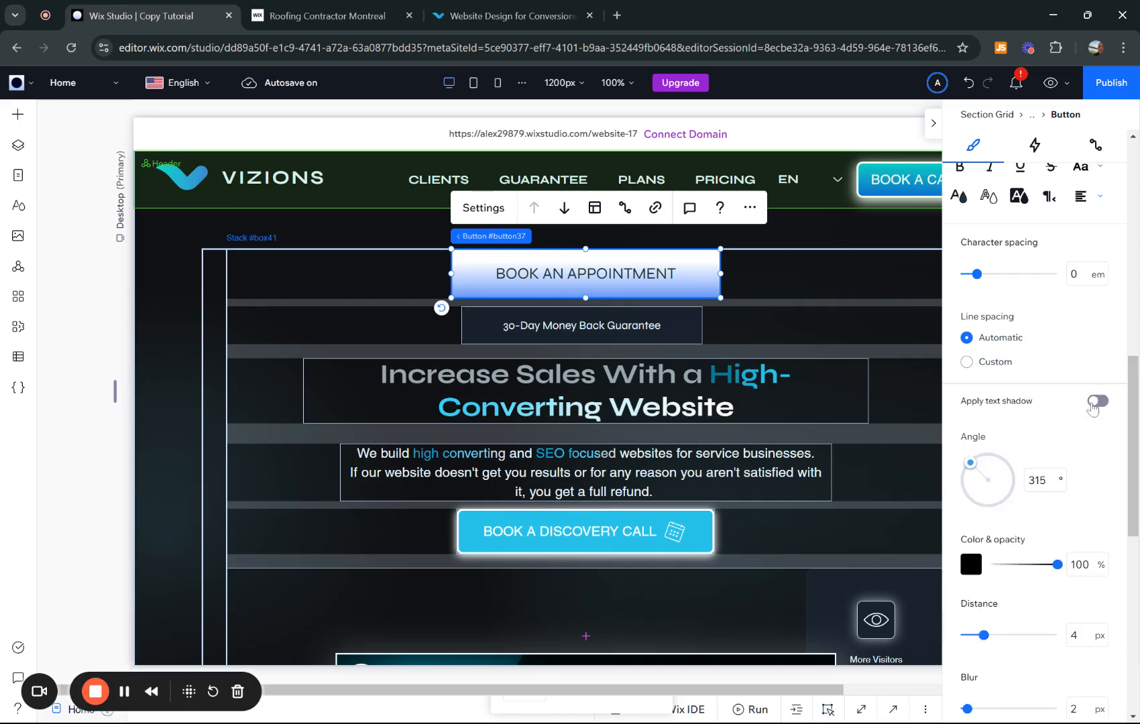
left_click(1095, 402)
scroll(1015, 415, "down", 1)
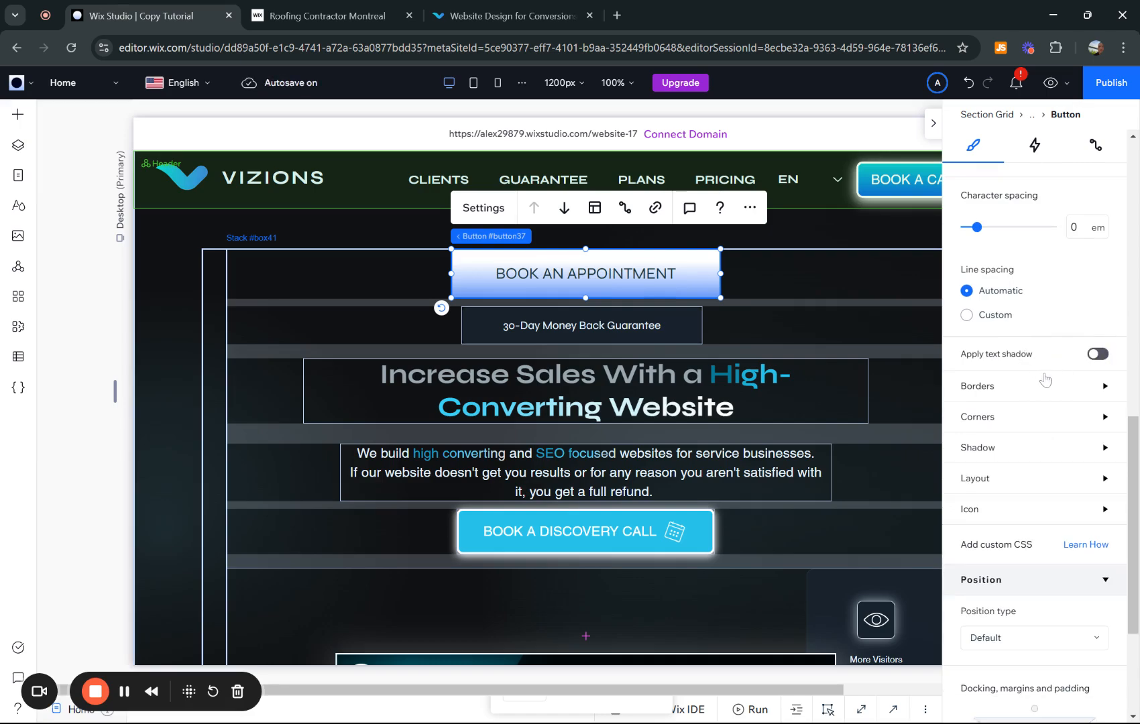
Add a drop shadow to the BOOK AN APPOINTMENT button with a 329° angle and the white theme color.
left_click(1036, 450)
scroll(1012, 459, "down", 1)
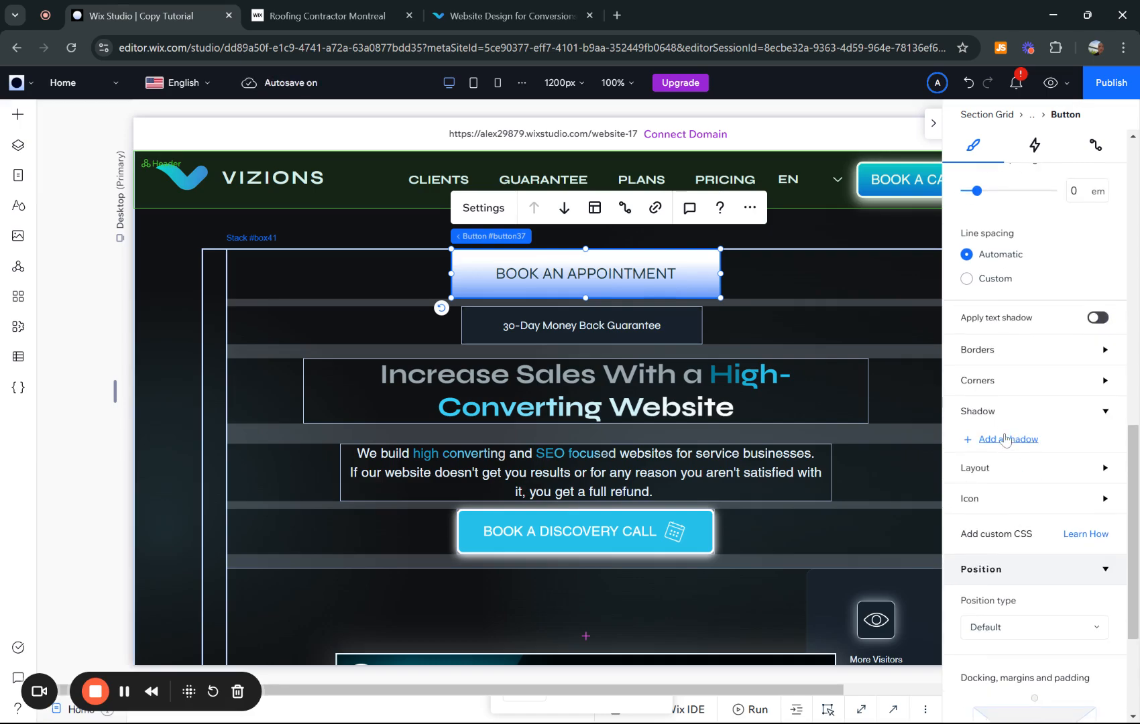
left_click(1006, 439)
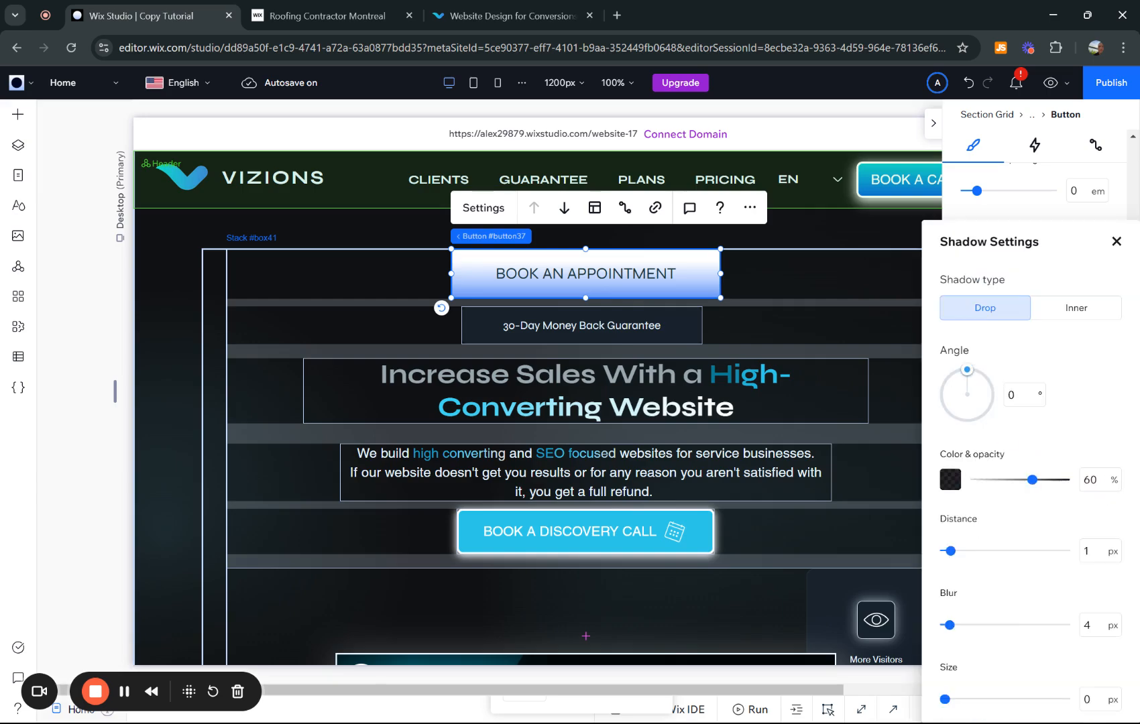
left_click_drag(966, 369, 954, 374)
left_click(949, 480)
left_click(963, 478)
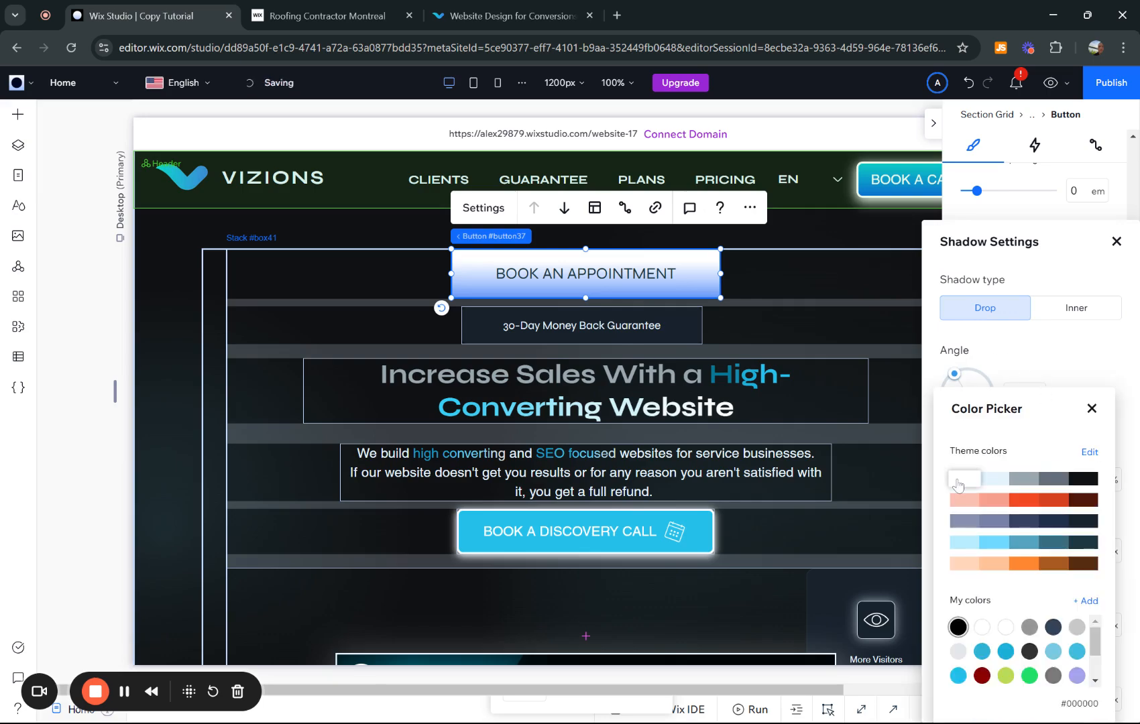
left_click(1090, 408)
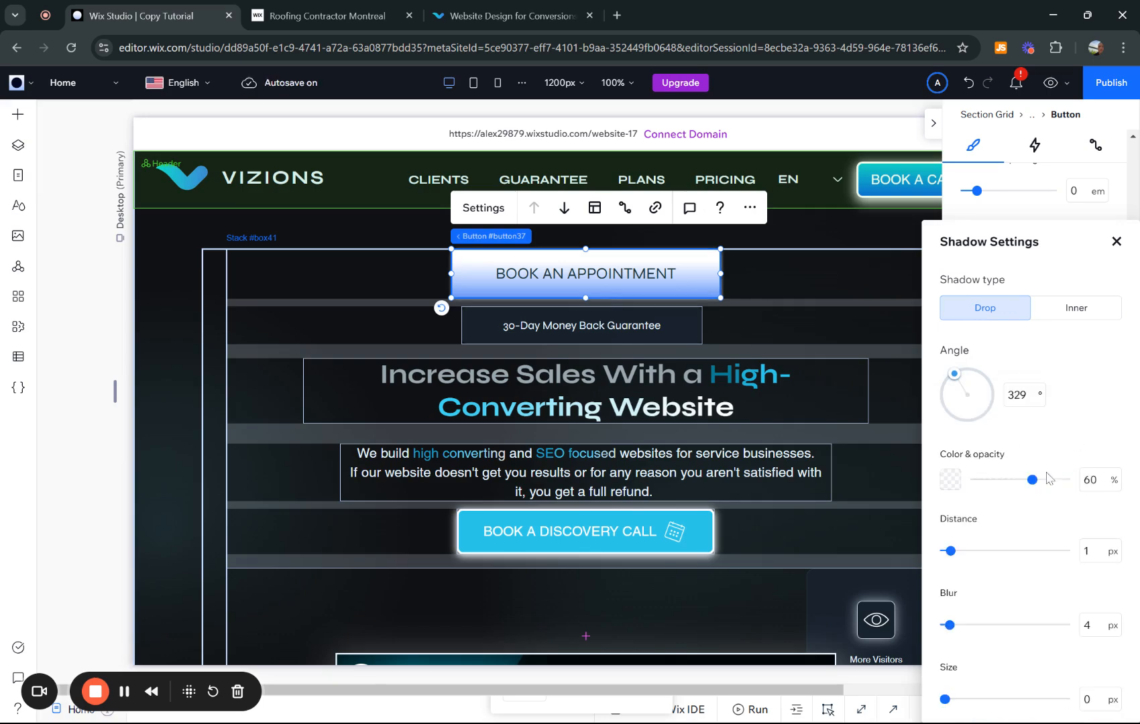
Set the button's drop shadow distance to 3 px and its blur to 47 px for a wide glow.
left_click_drag(950, 551, 963, 551)
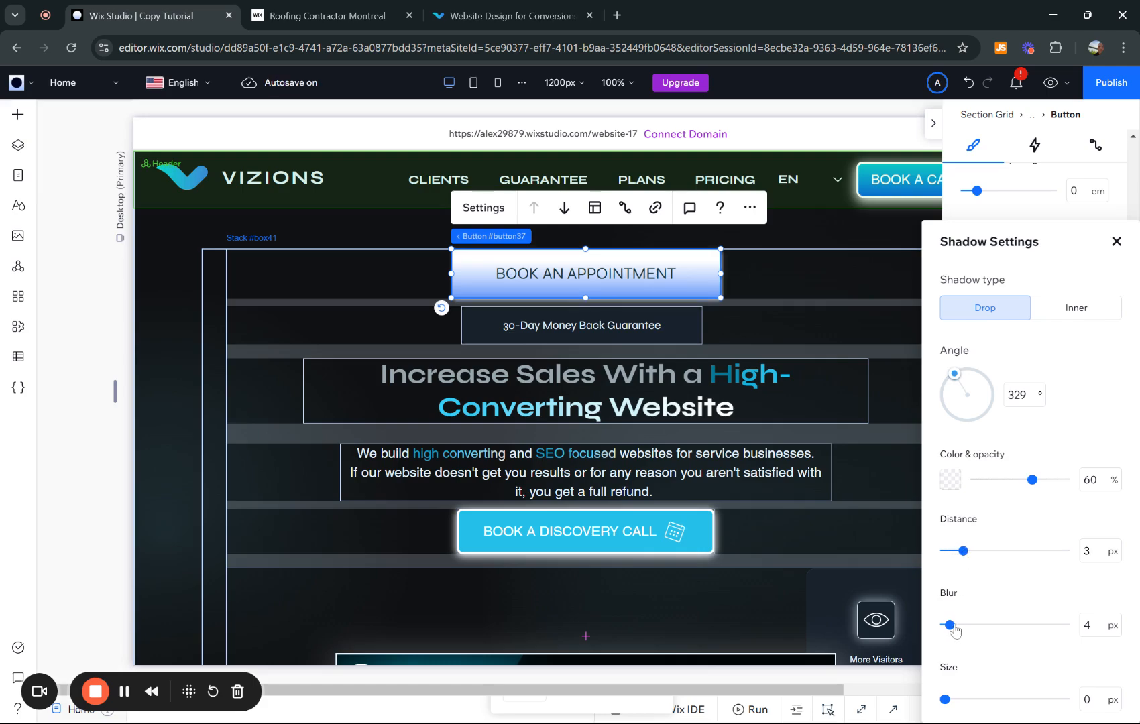
left_click_drag(951, 626, 1003, 626)
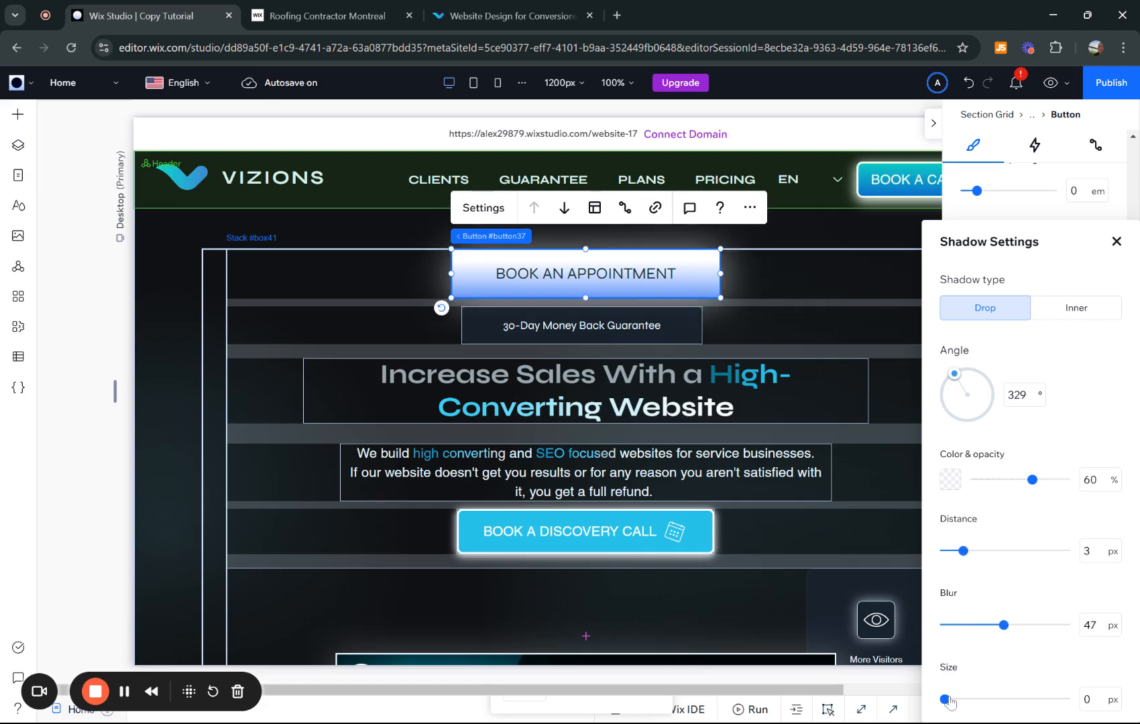
Set the BOOK AN APPOINTMENT button's drop shadow distance to 1 px and its size to 6 px.
left_click_drag(948, 699, 956, 699)
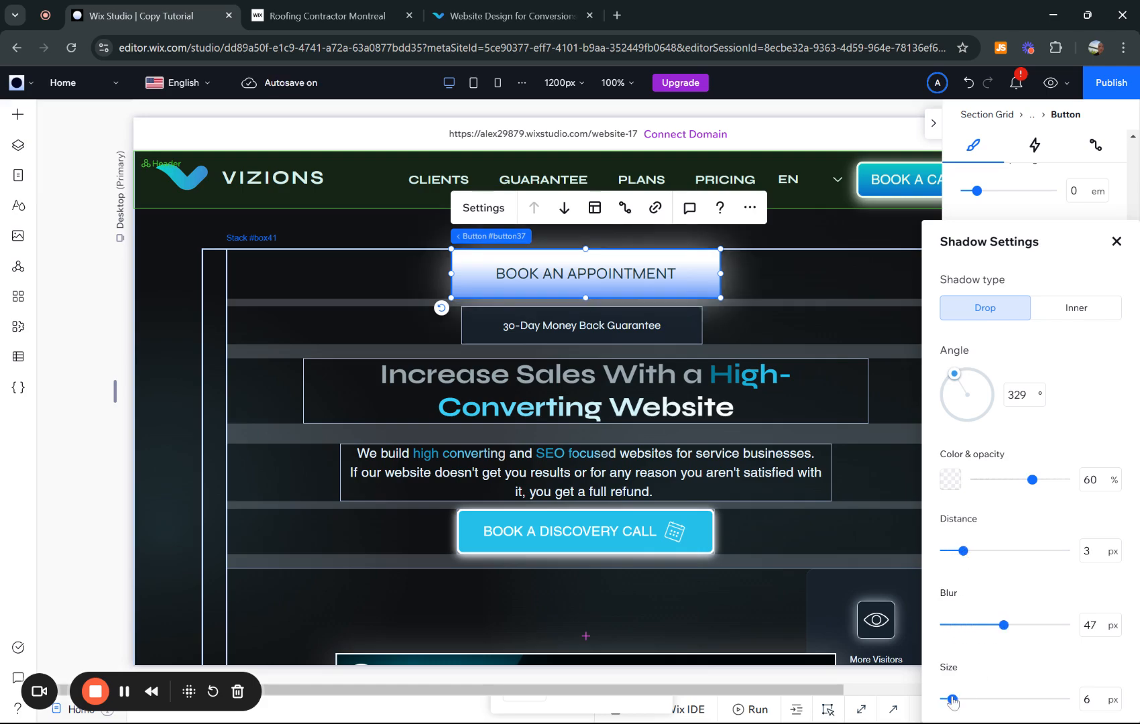
left_click(991, 699)
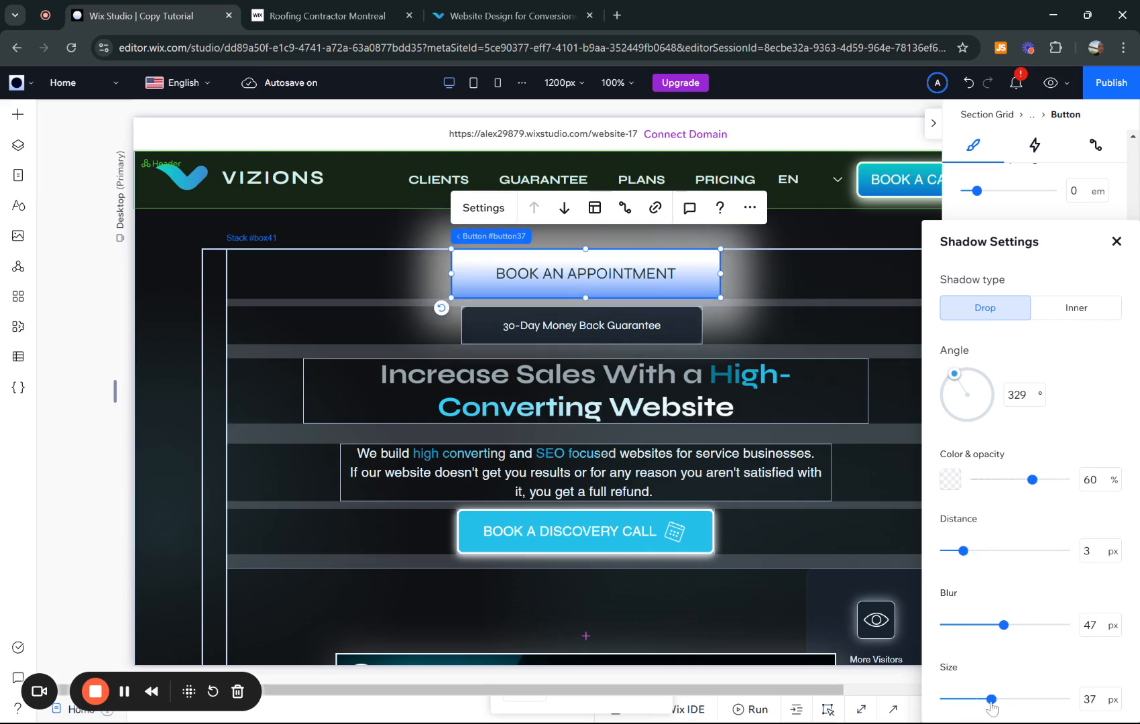
left_click_drag(991, 700, 954, 700)
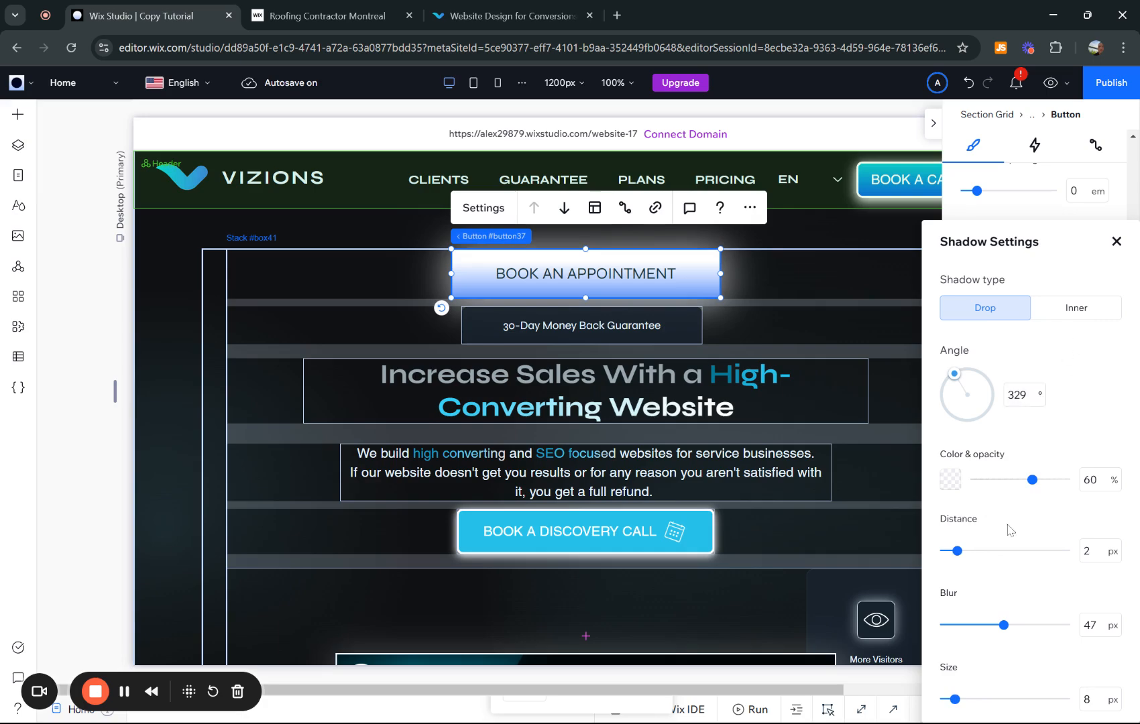
left_click(1098, 551)
type("1")
left_click(1093, 699)
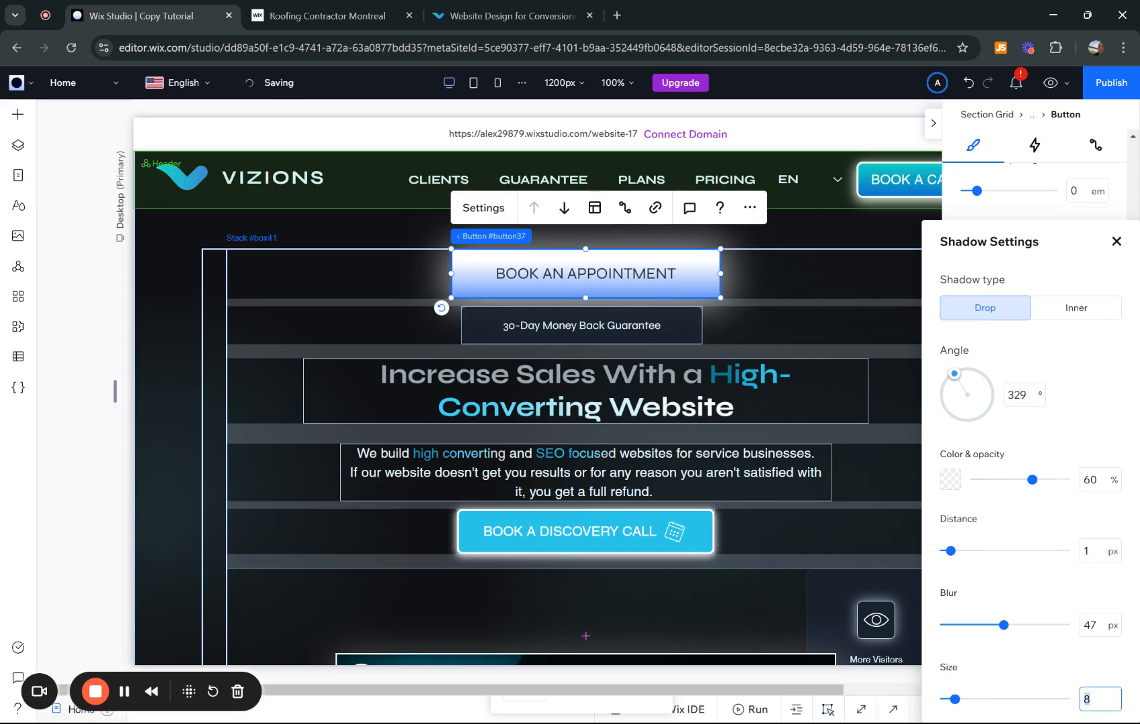
type("6")
key("Return")
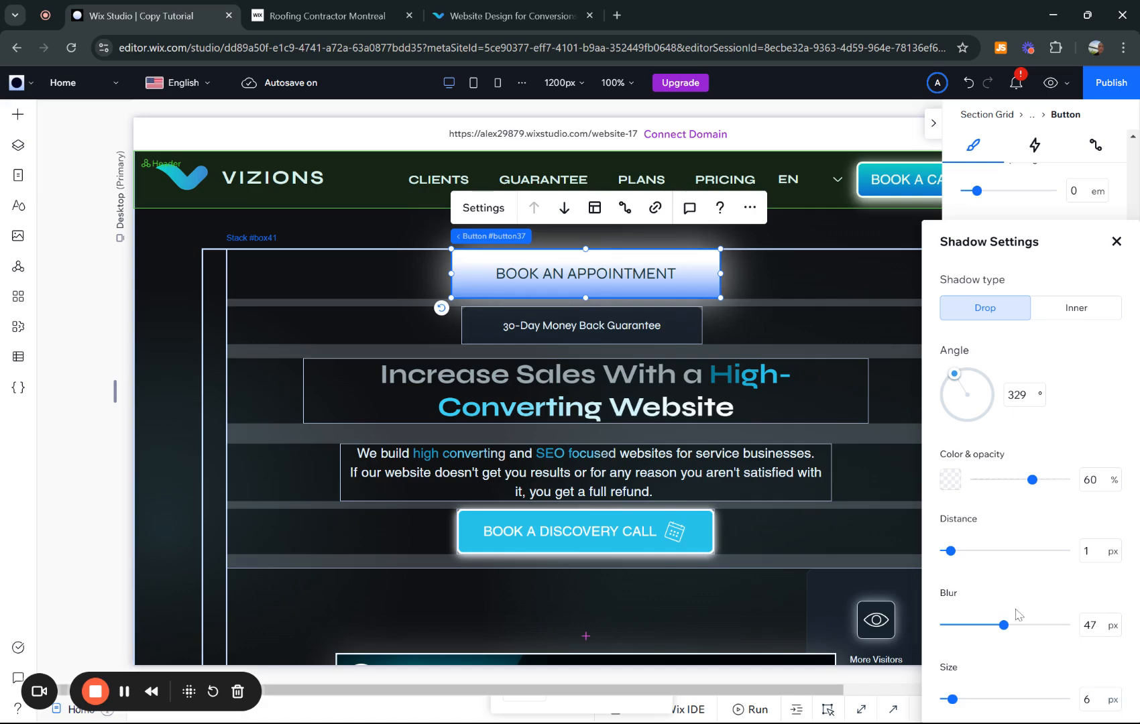
Reduce the drop shadow's blur to 20 px and its opacity to 26%, then close the settings and deselect the button.
left_click_drag(1004, 632, 969, 627)
left_click(968, 627)
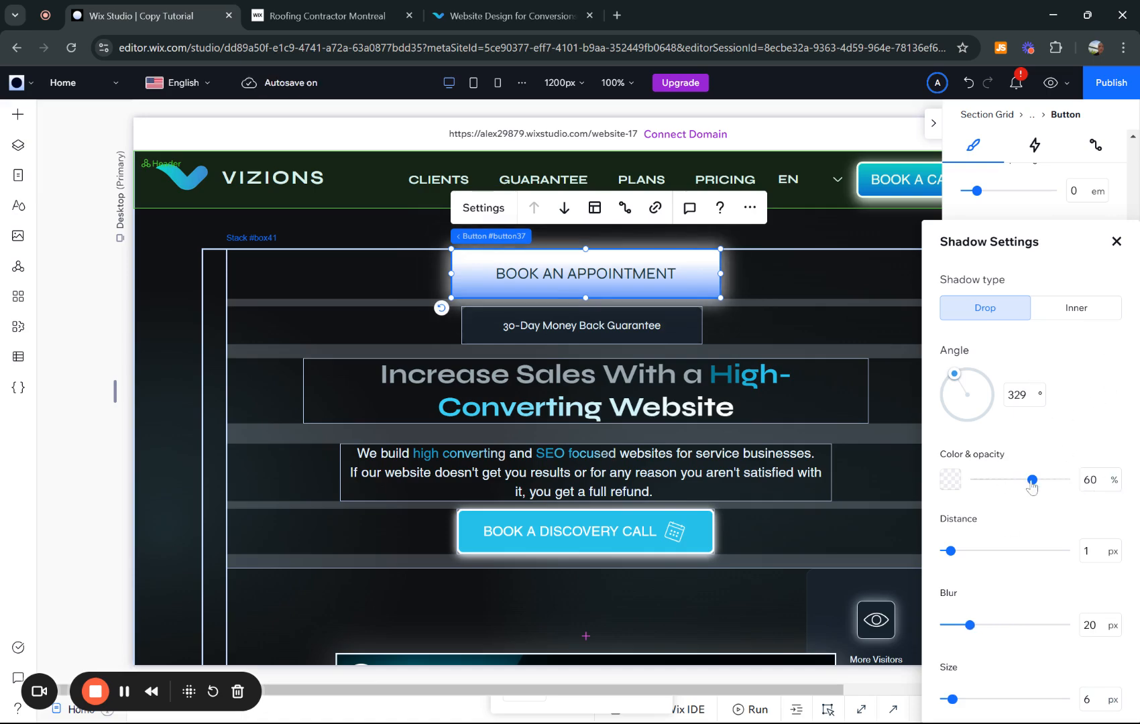
left_click_drag(1032, 484, 999, 484)
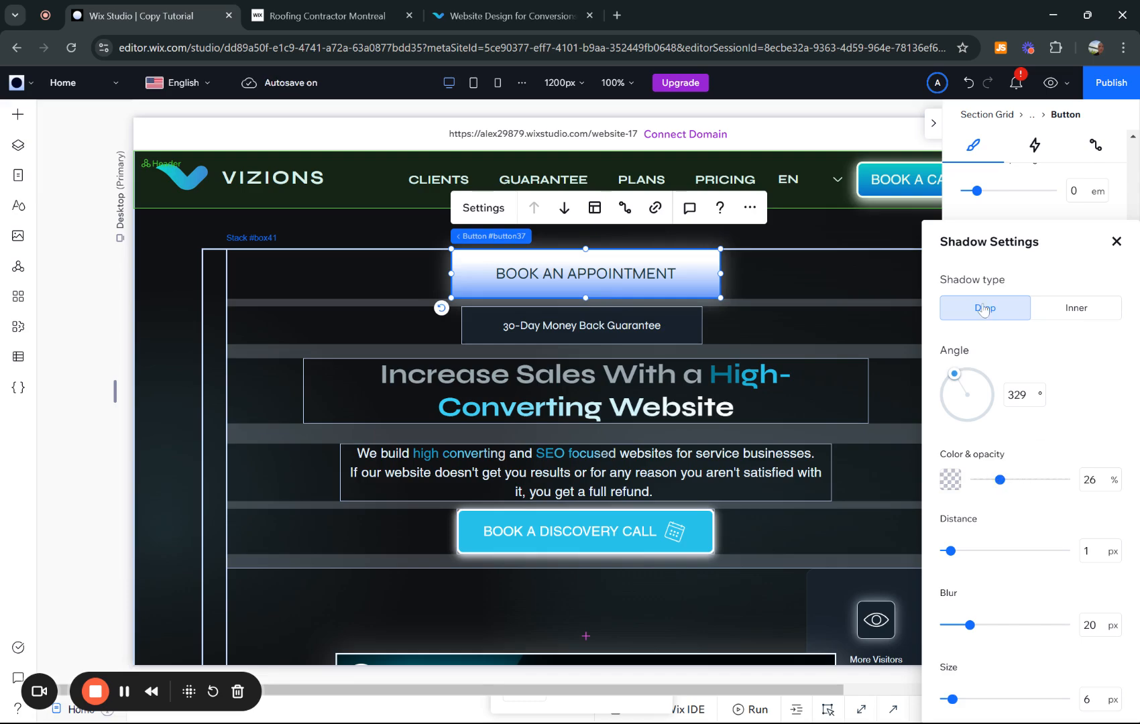
left_click(1115, 241)
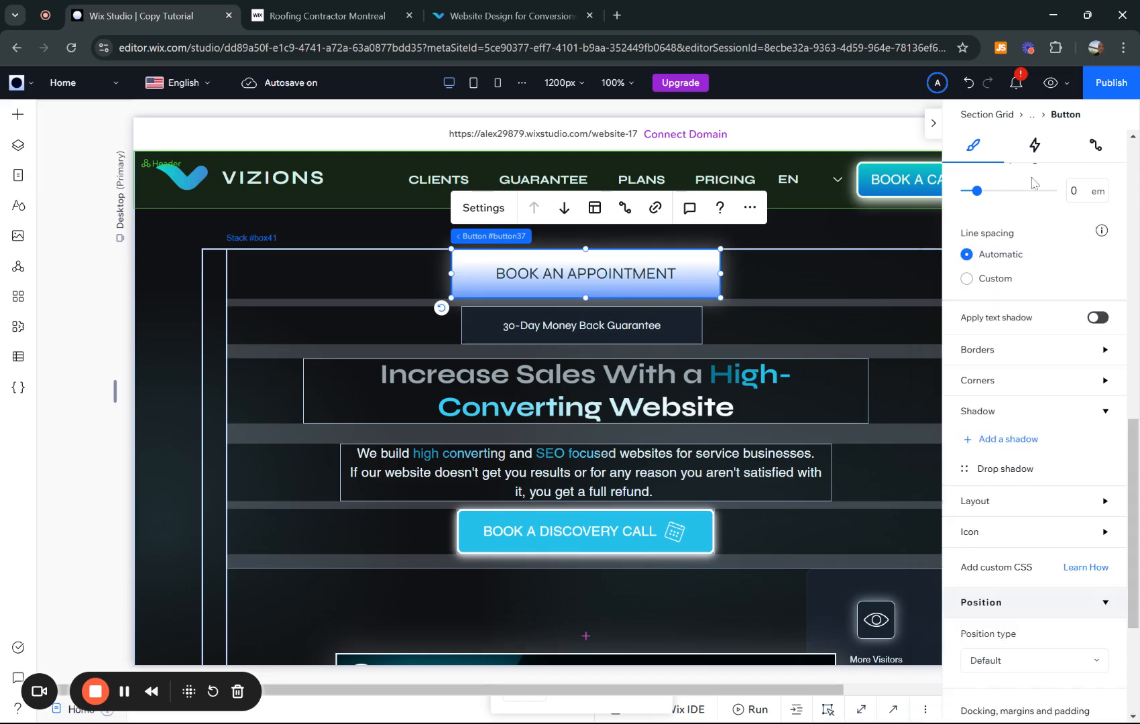
left_click(933, 123)
left_click(1122, 341)
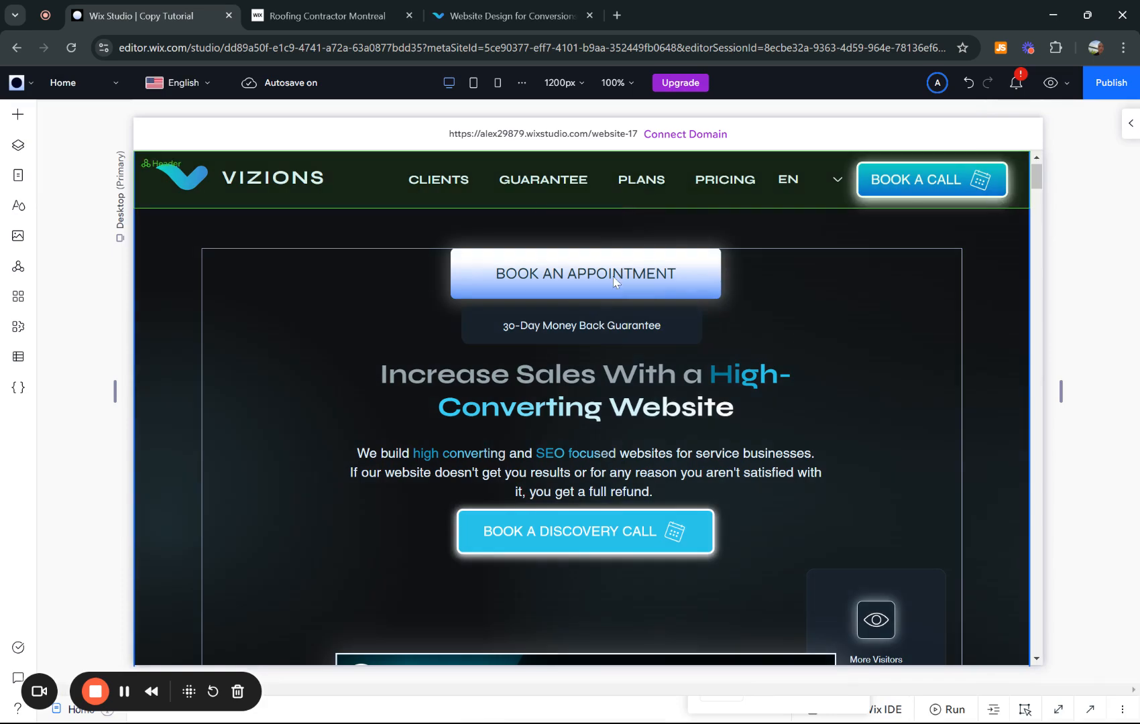
Reselect the BOOK AN APPOINTMENT button inside its stack and expand its shadow design options.
left_click(495, 272)
left_click(484, 271)
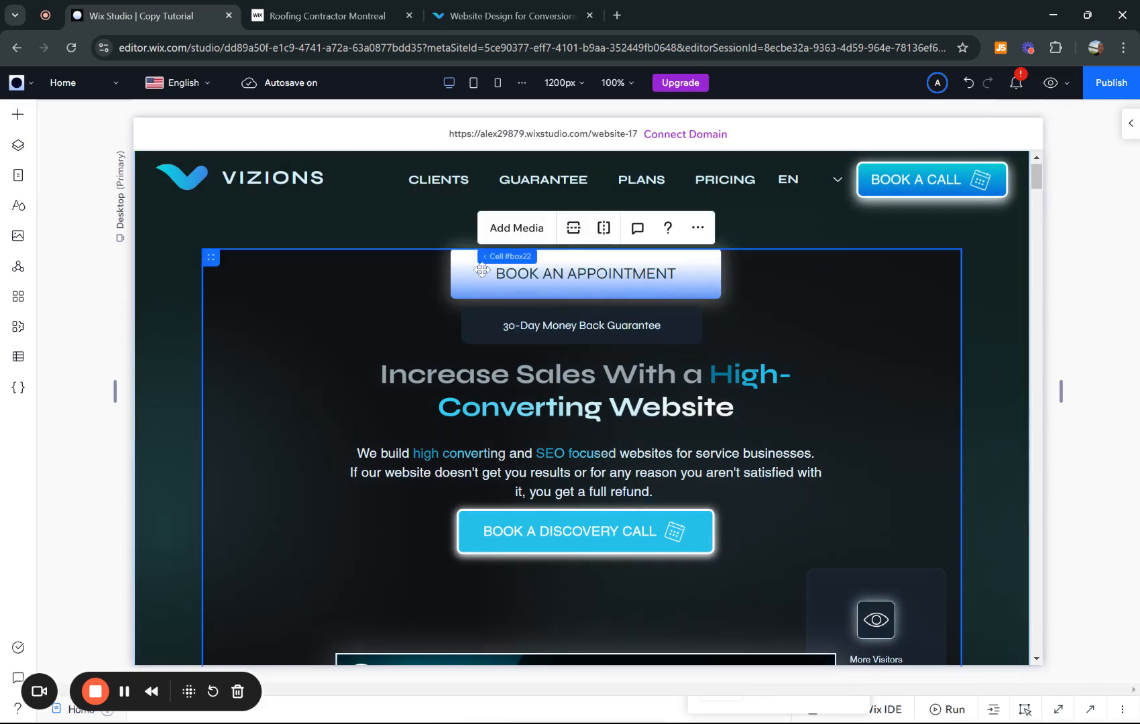
left_click(577, 266)
left_click(578, 268)
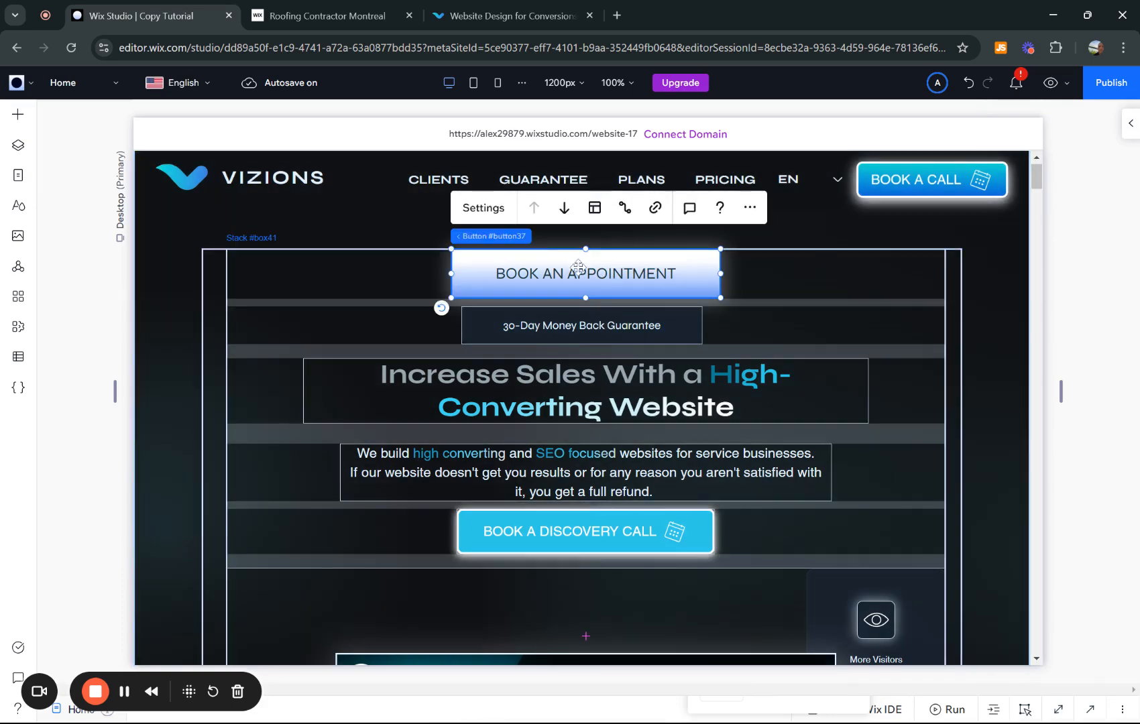
left_click(1130, 122)
scroll(1050, 474, "down", 4)
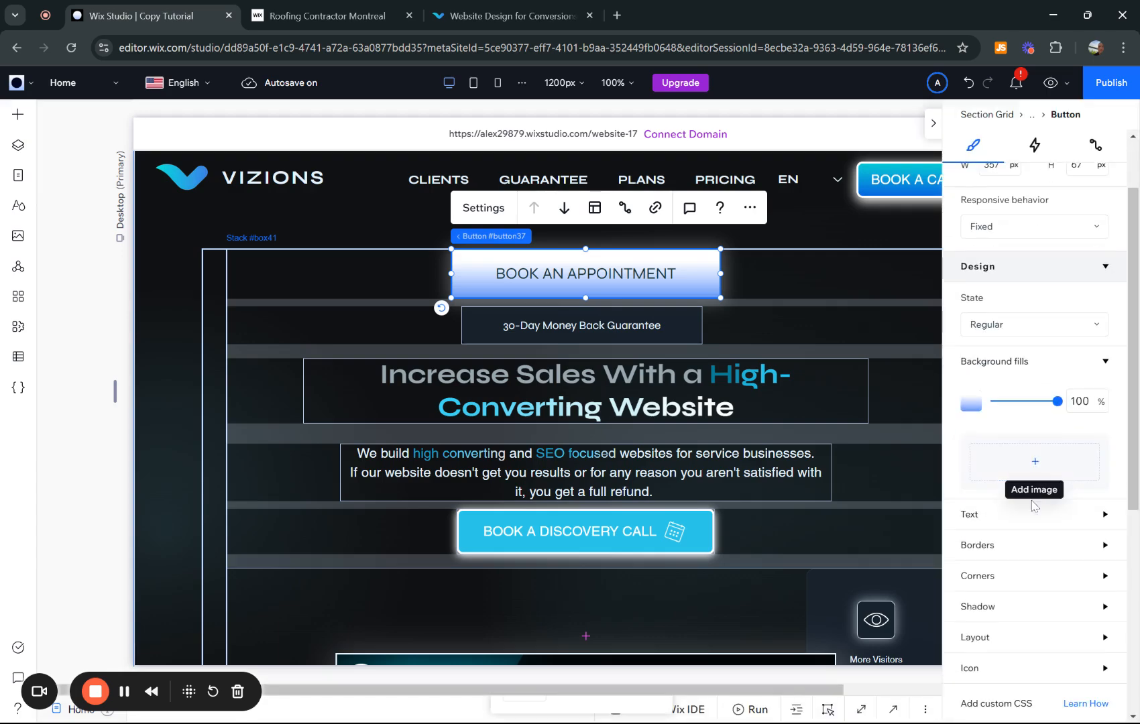
left_click(1016, 566)
scroll(1015, 569, "down", 3)
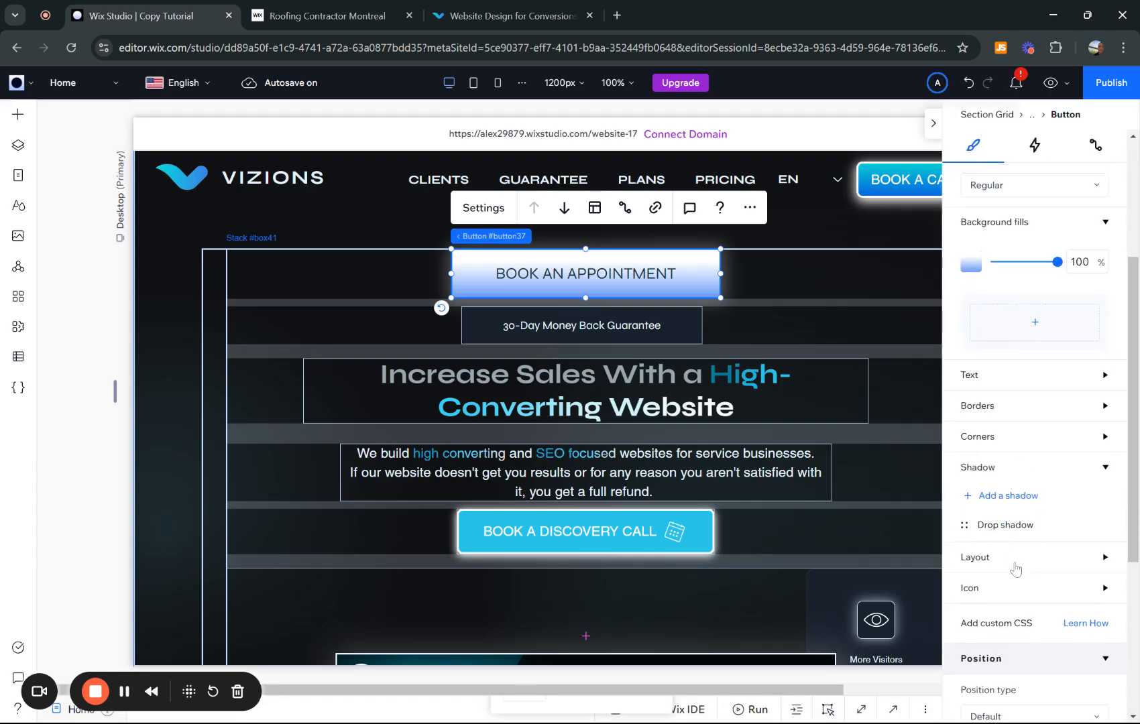
Give the BOOK AN APPOINTMENT button a 2 px border on all four sides.
scroll(1016, 569, "up", 2)
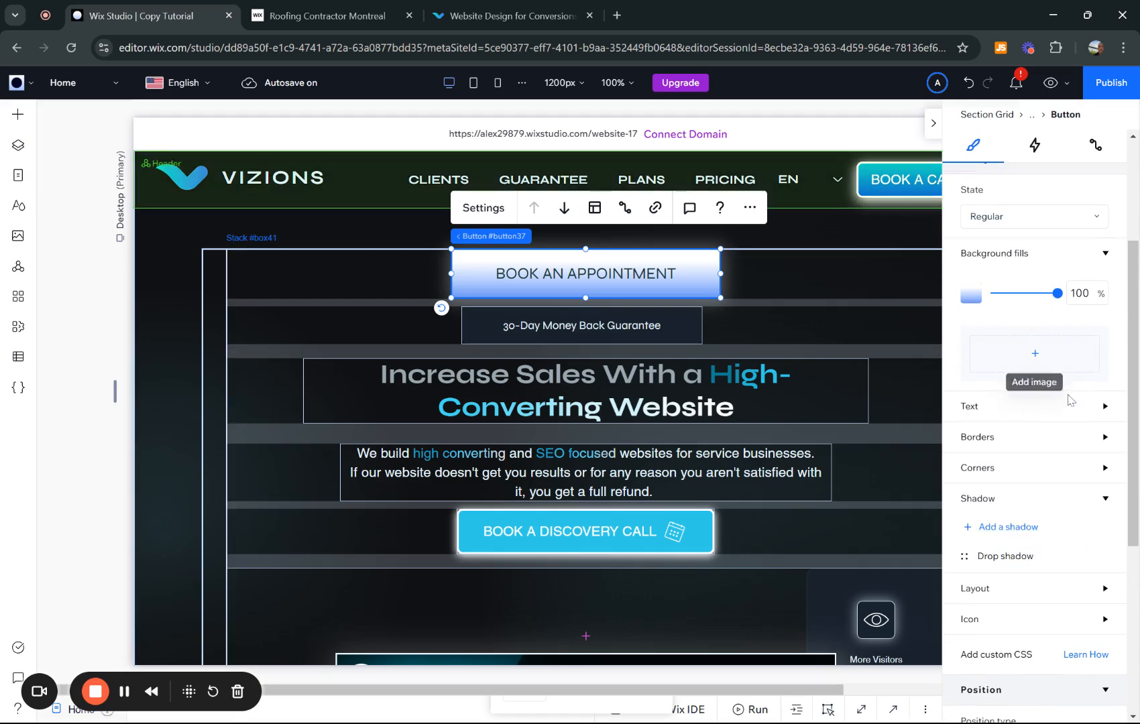
scroll(1082, 462, "down", 1)
left_click(1064, 429)
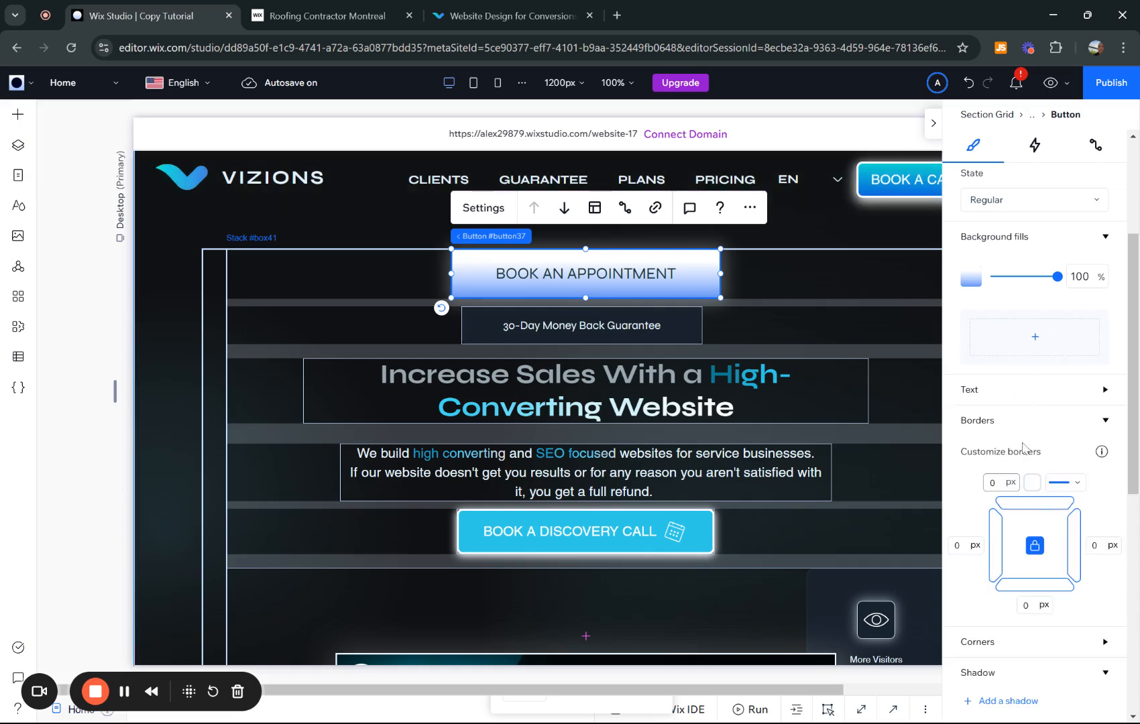
scroll(1005, 415, "down", 2)
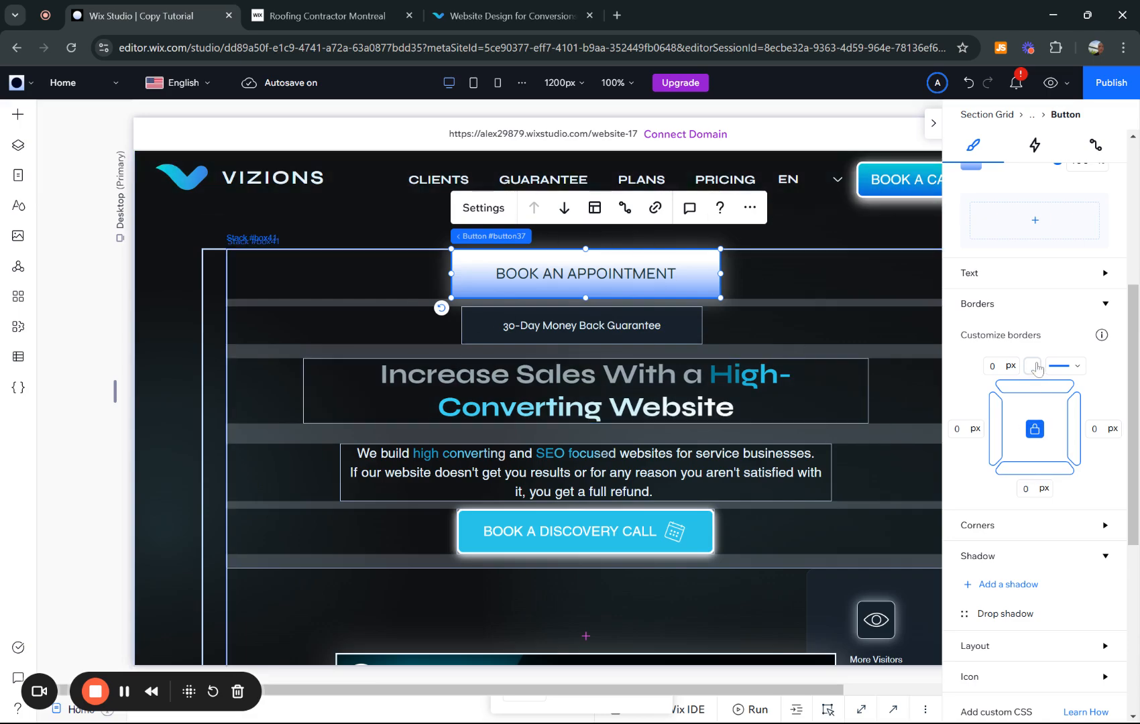
left_click(996, 366)
key("Return")
left_click(933, 123)
left_click(1089, 329)
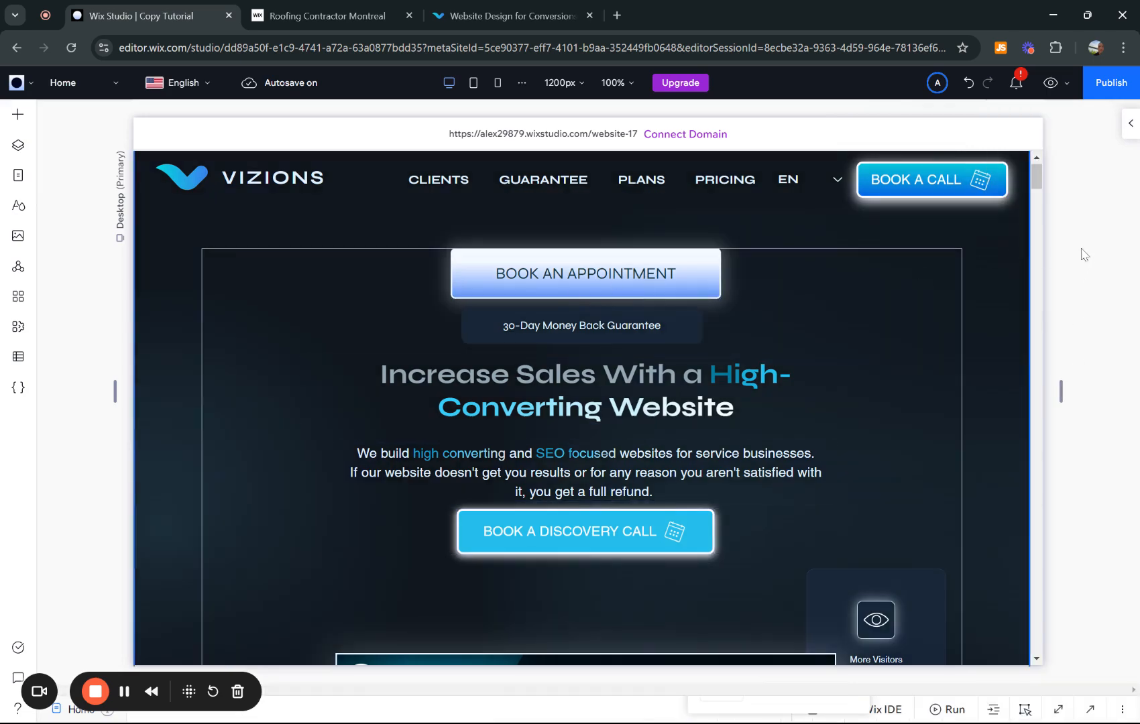
Publish the site and reload the live test page to check the BOOK AN APPOINTMENT button.
left_click(1110, 83)
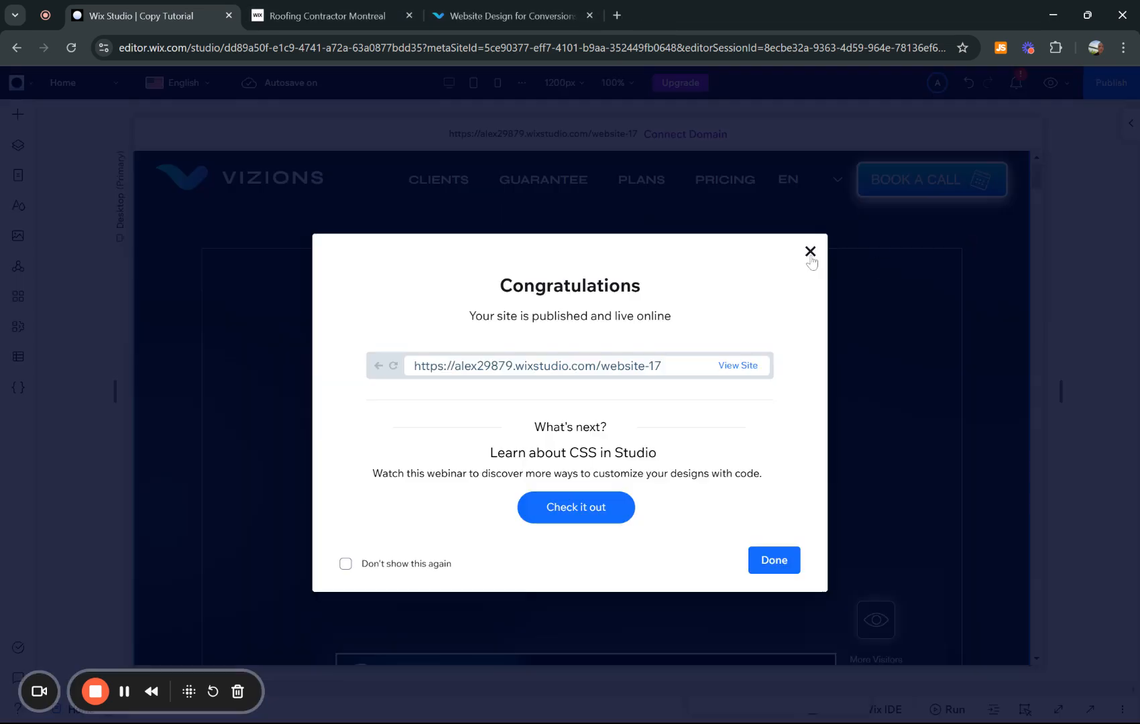
left_click(810, 252)
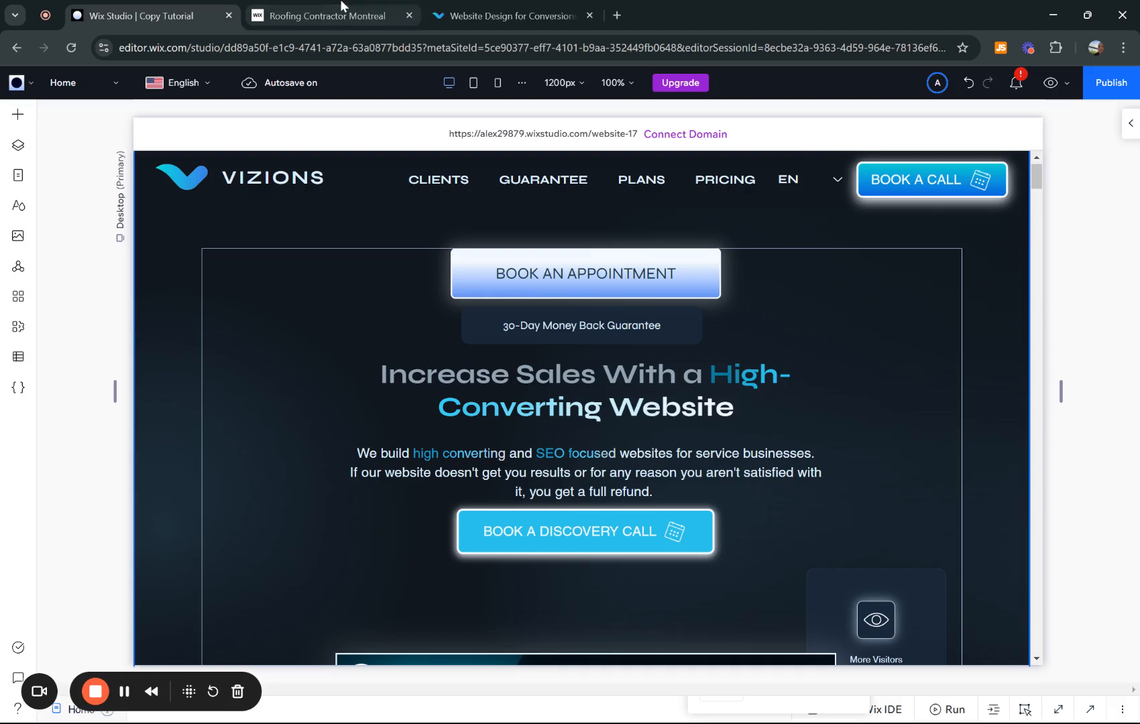
left_click(308, 15)
left_click(71, 46)
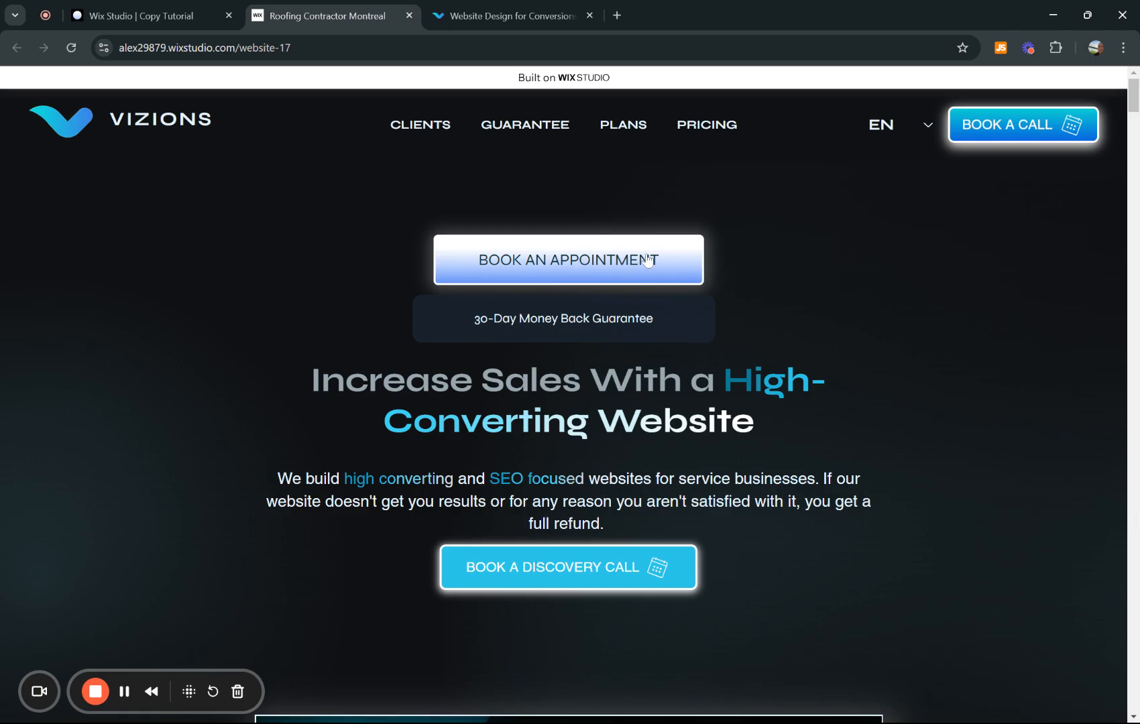
Return to the Wix Studio editor, reselect the BOOK AN APPOINTMENT button and open its border options.
left_click(147, 14)
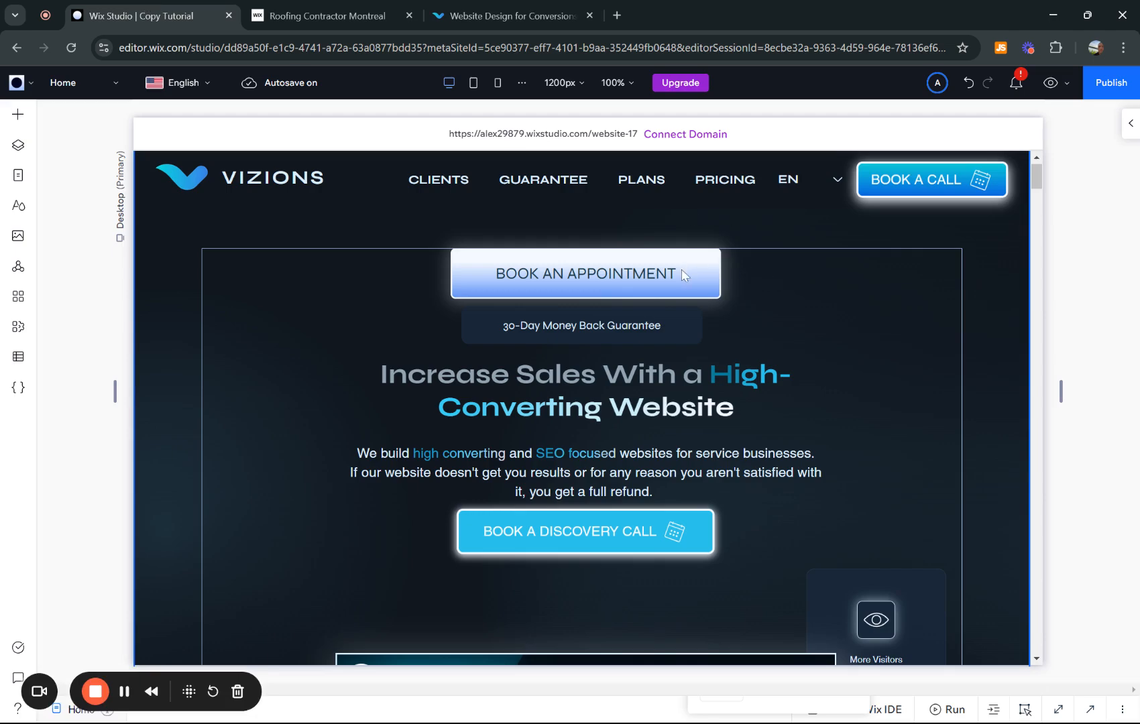
left_click(662, 272)
left_click(590, 281)
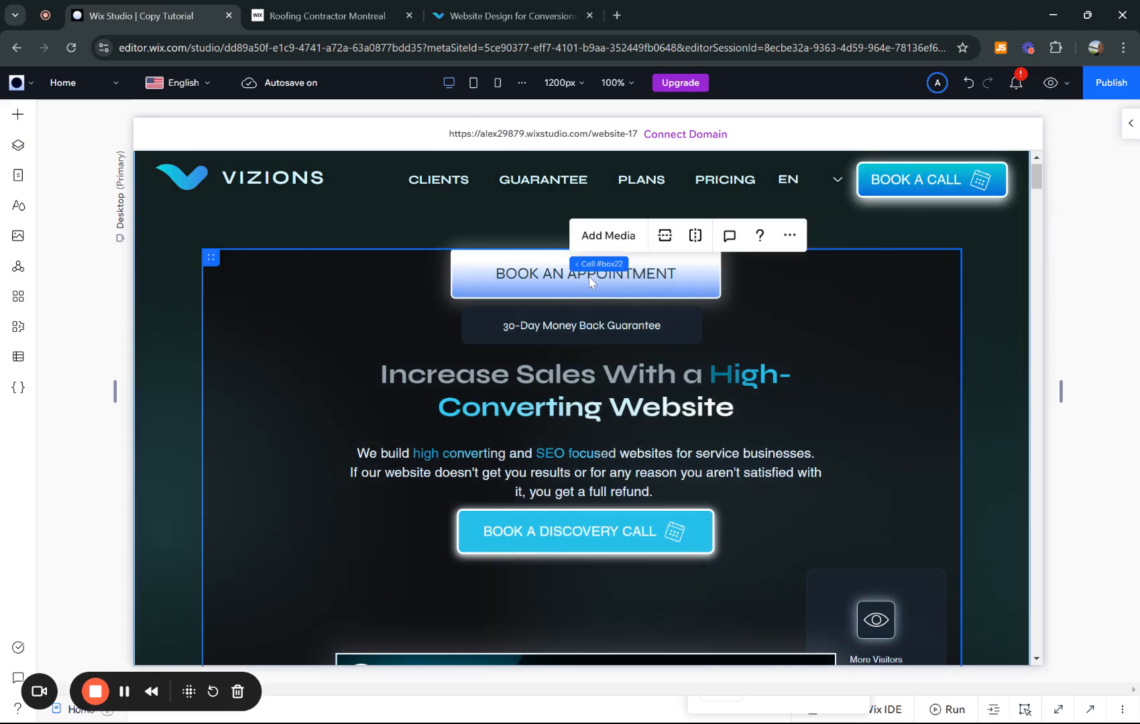
left_click(543, 279)
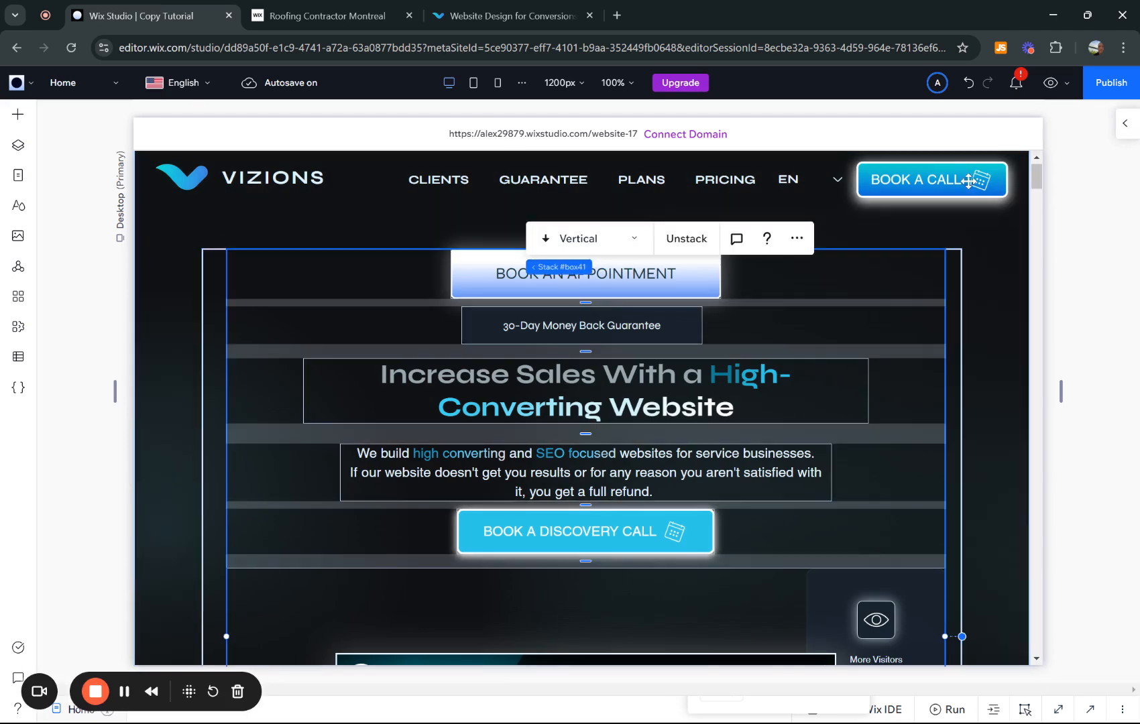
left_click(666, 274)
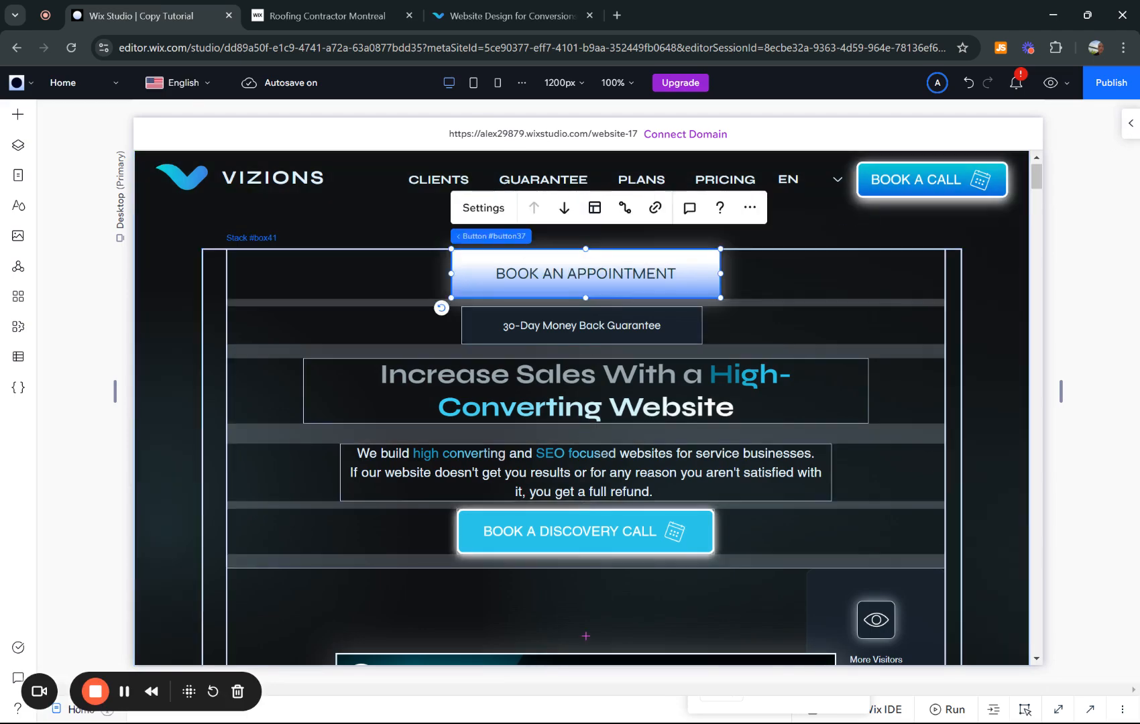
left_click(1128, 128)
scroll(1094, 372, "down", 2)
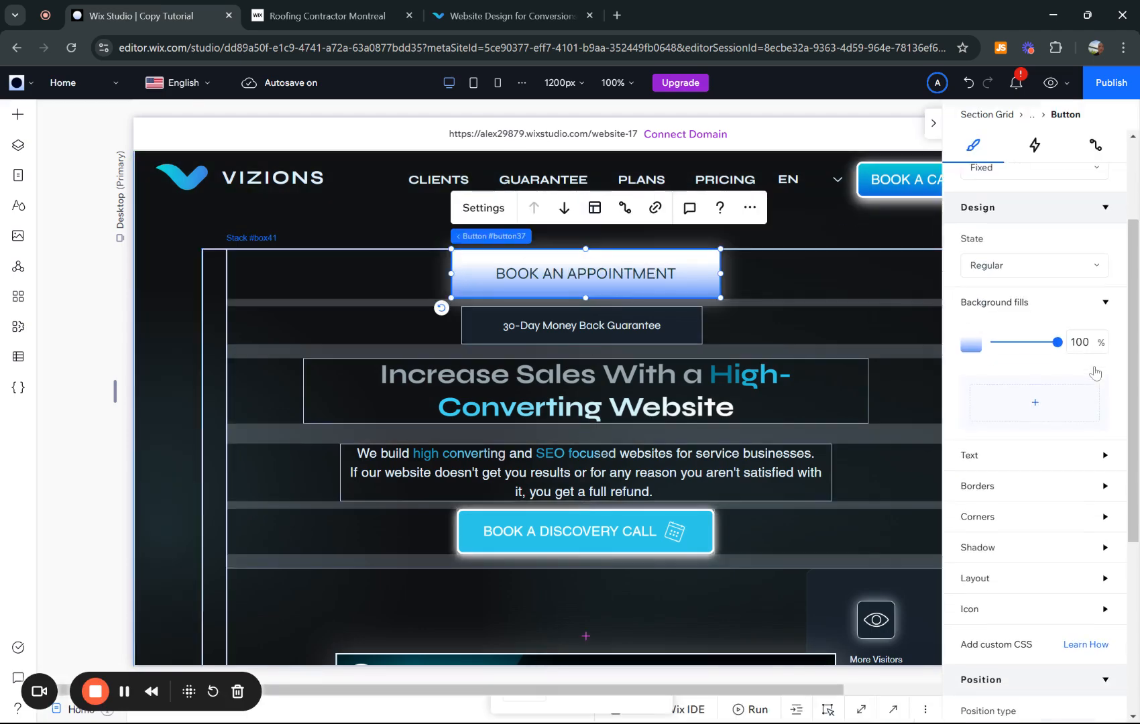
left_click(996, 433)
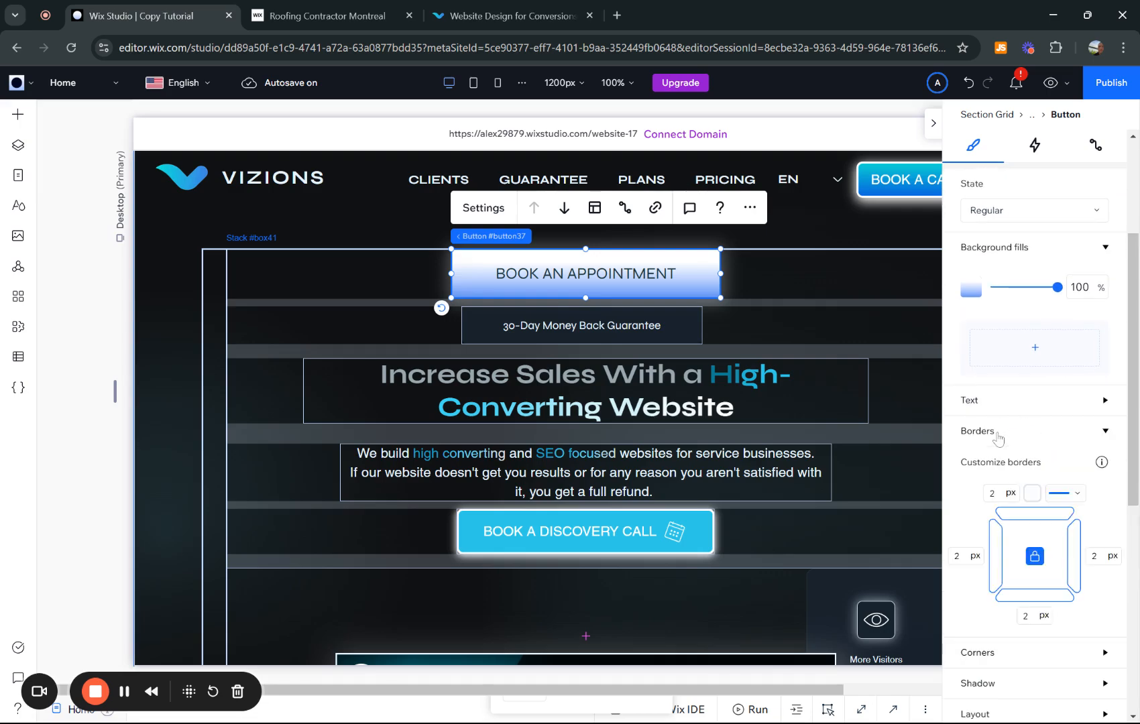
left_click(1000, 493)
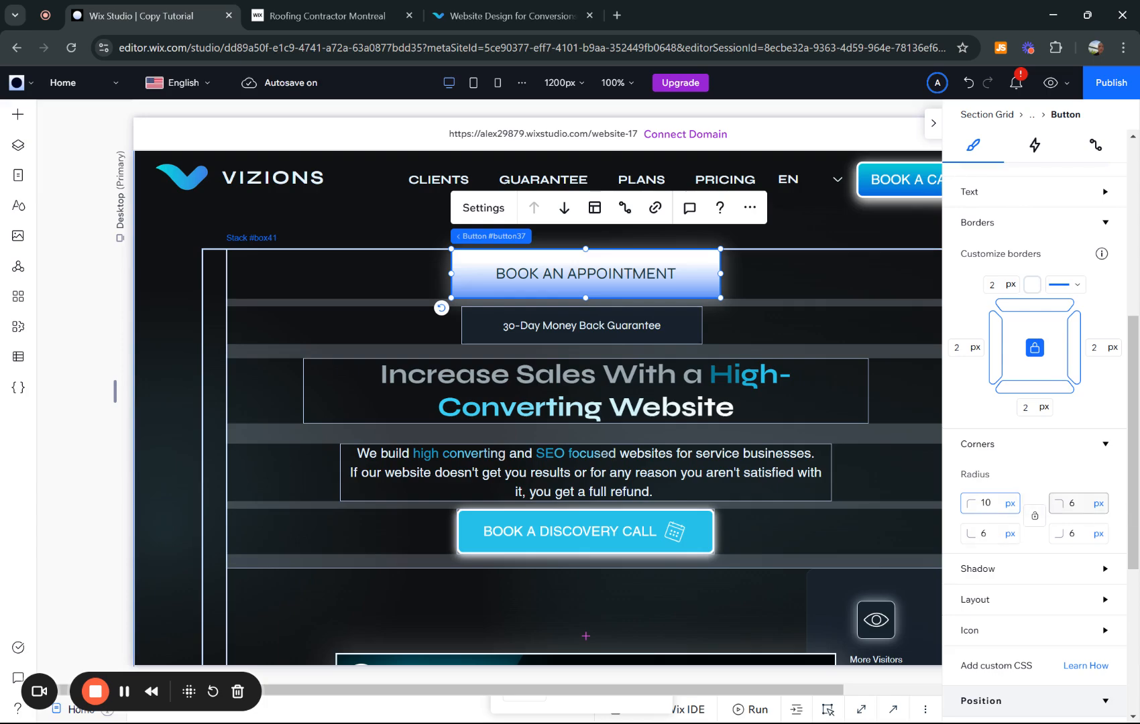
Link the BOOK AN APPOINTMENT button's four corner radii and set them all to 10 px.
left_click(1035, 523)
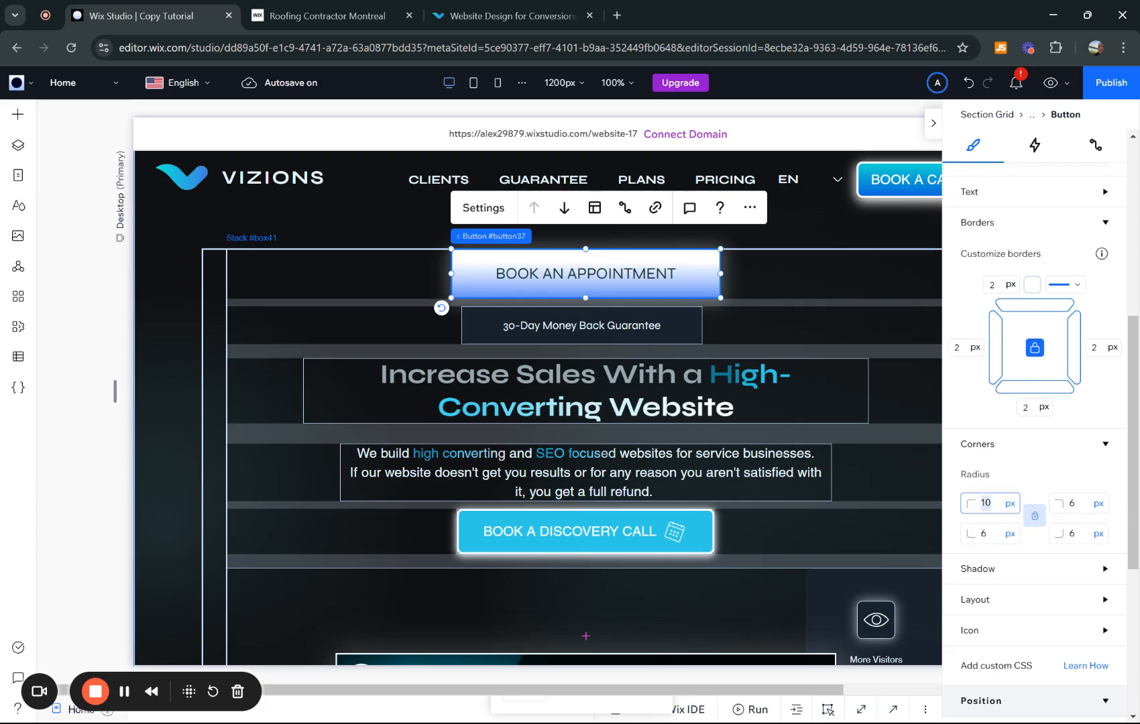
key("BackSpace")
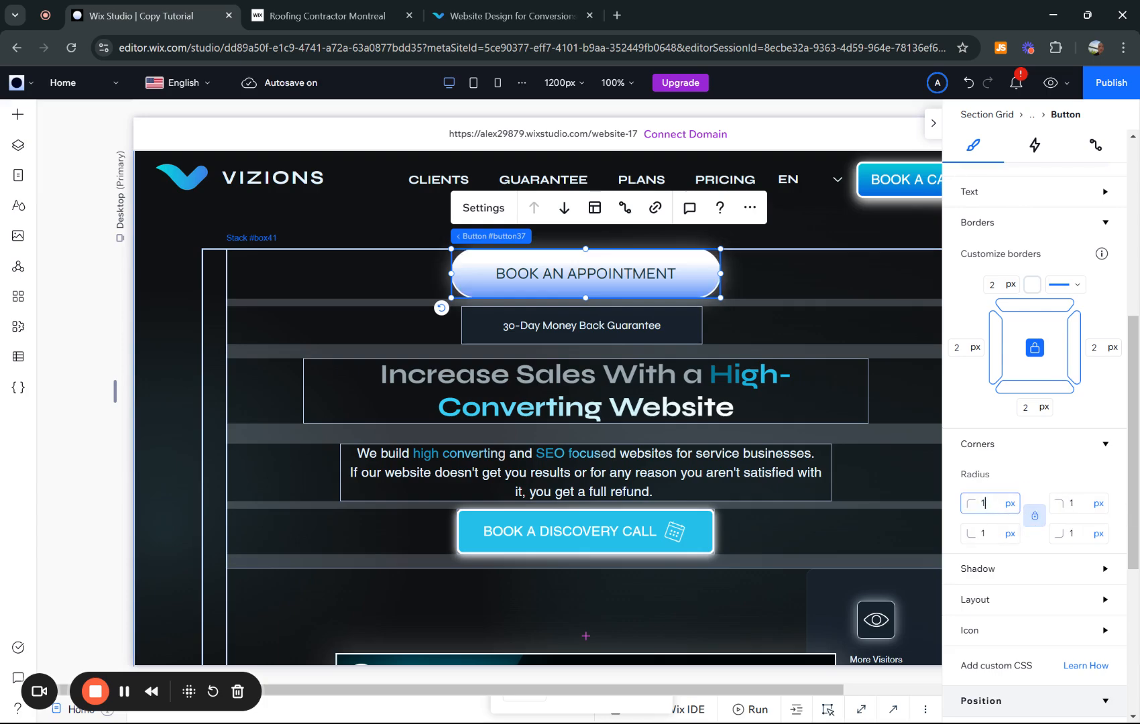
type("00")
key("BackSpace")
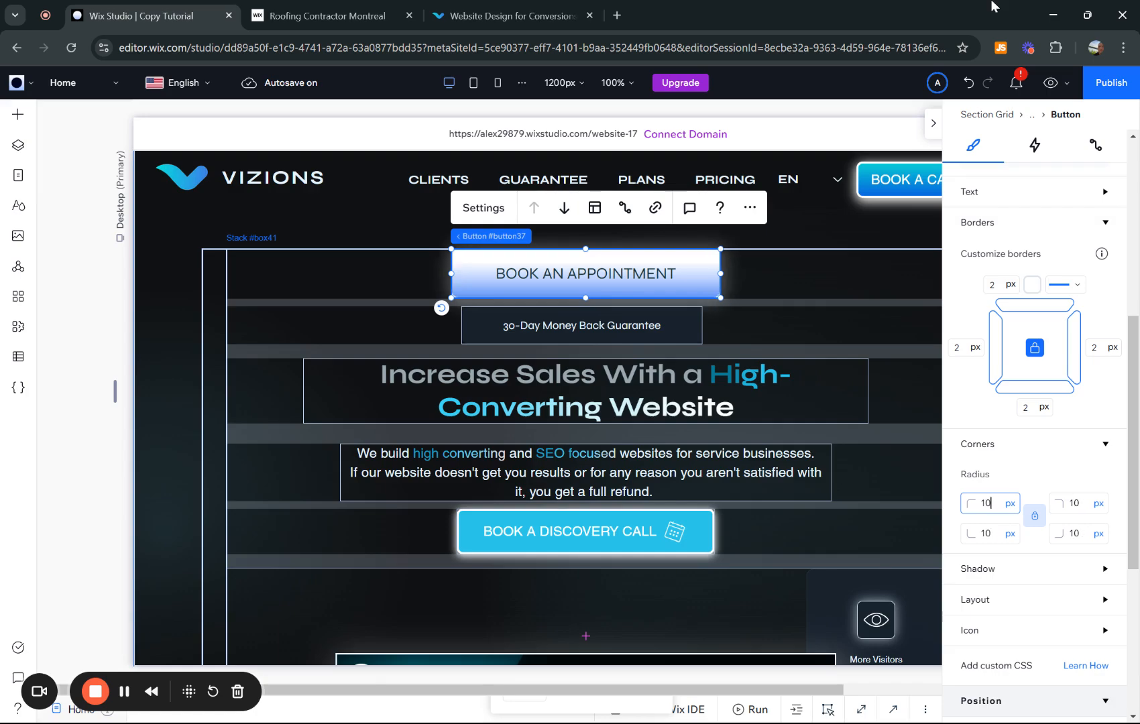
left_click(934, 122)
left_click(1098, 315)
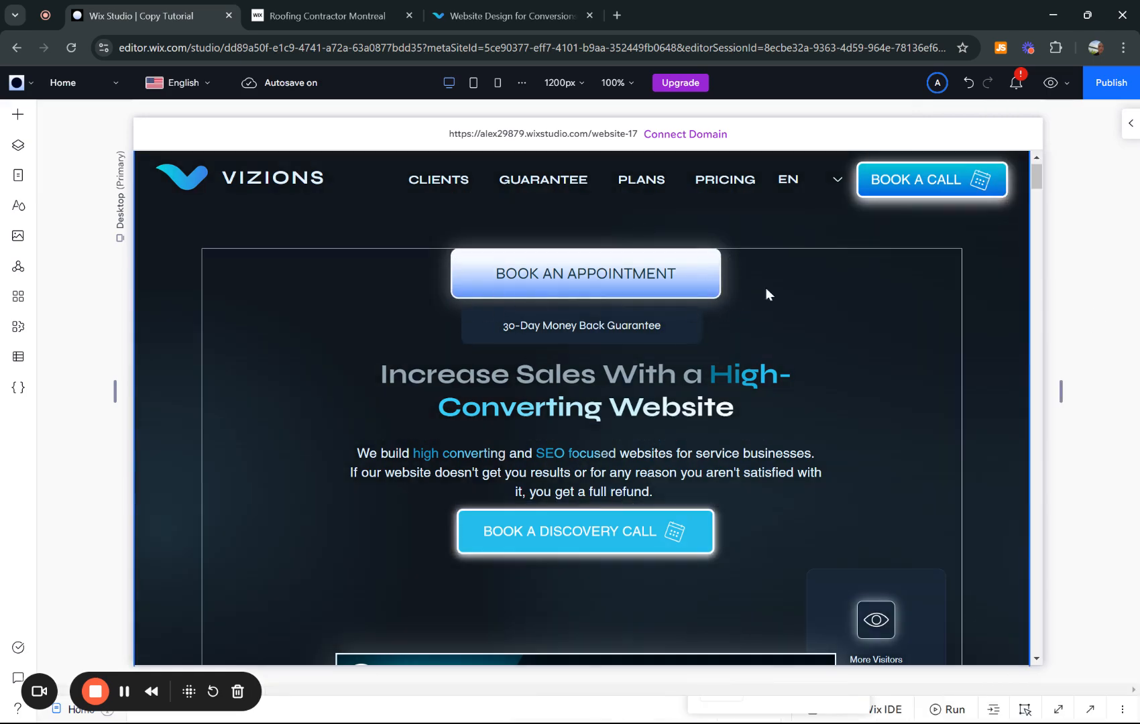
Reselect the BOOK AN APPOINTMENT button and open its layout padding options.
left_click(1130, 123)
scroll(1080, 319, "down", 1)
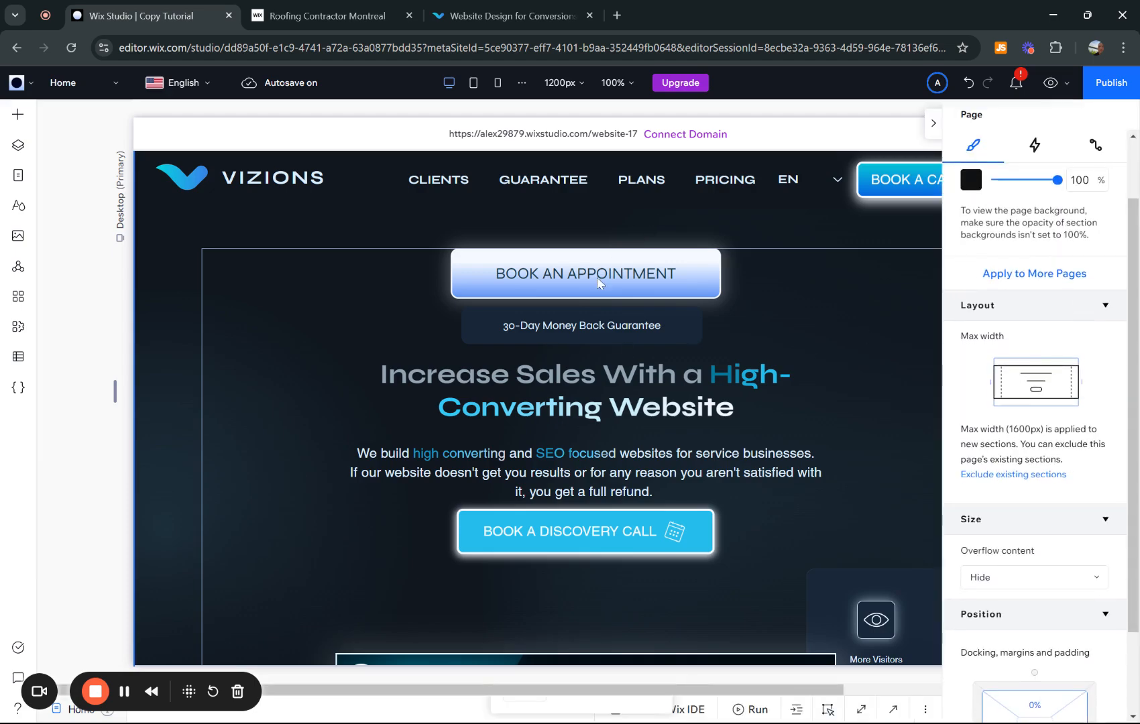
left_click(512, 278)
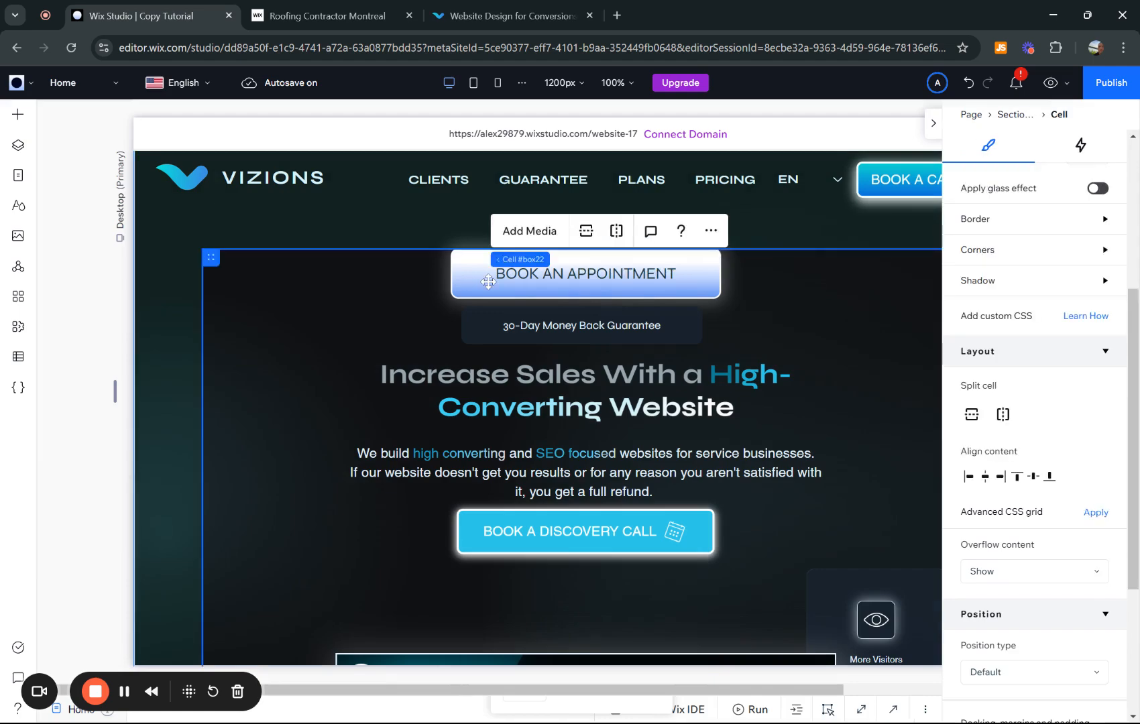
left_click(488, 282)
left_click(584, 283)
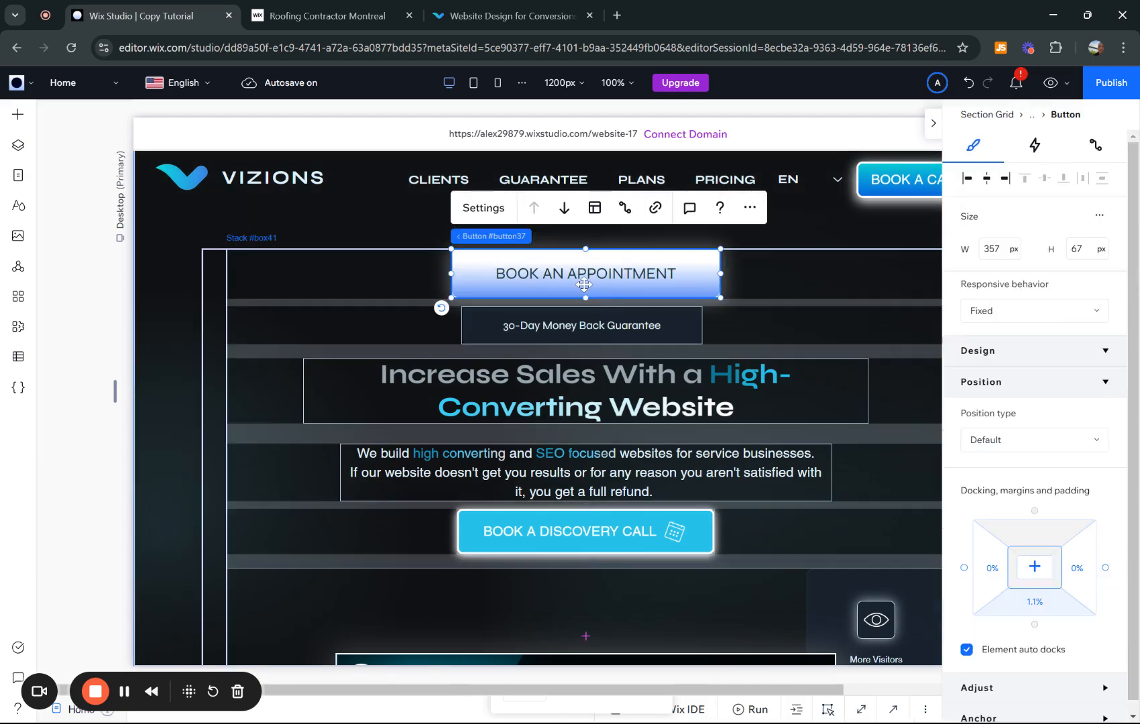
scroll(1071, 413, "down", 5)
scroll(1043, 362, "up", 1)
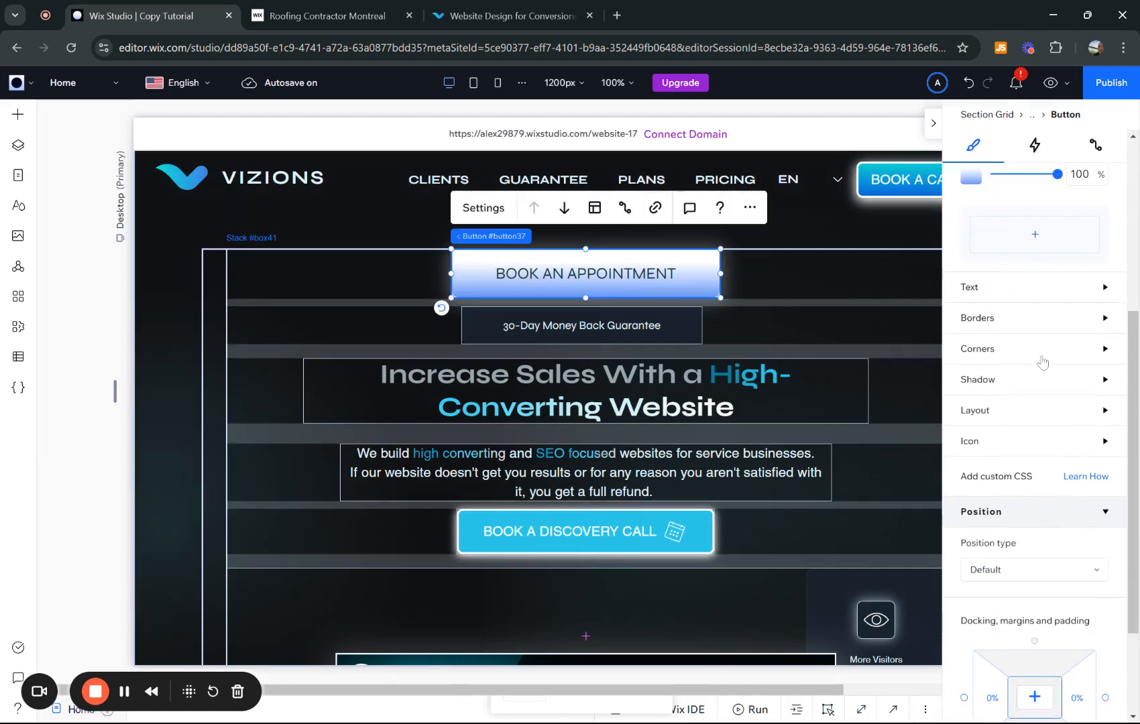
left_click(1020, 414)
scroll(1023, 418, "down", 2)
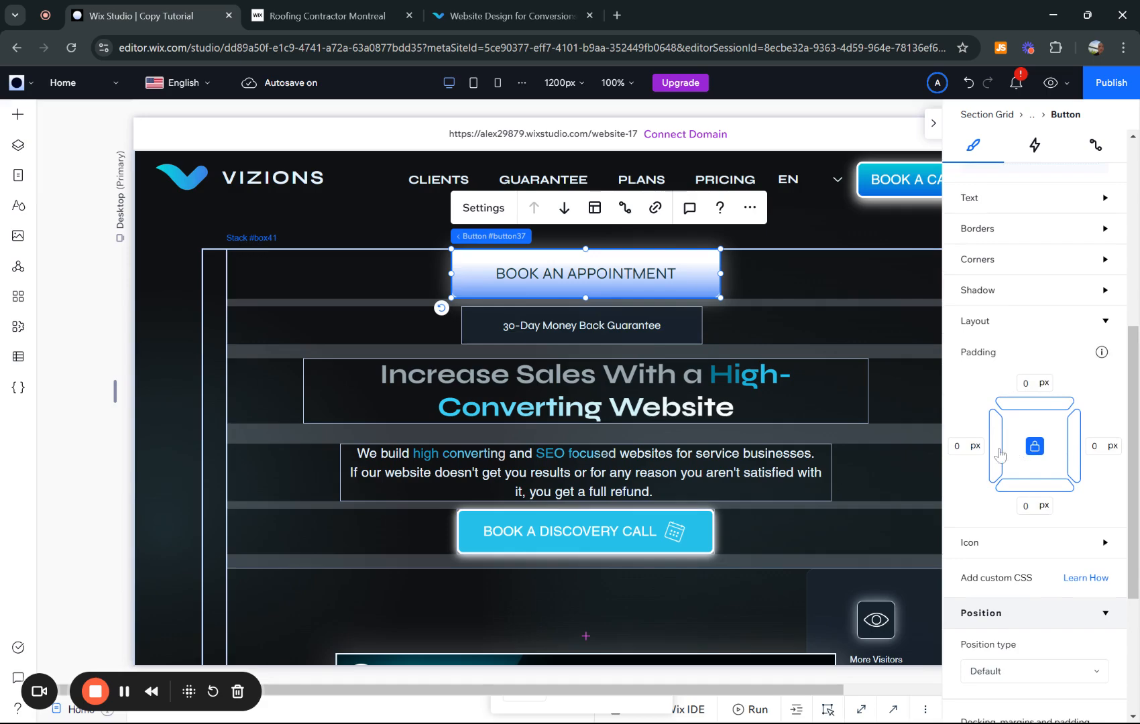
Try 10 px padding on all sides of the BOOK AN APPOINTMENT button, with 20 px and then 0 px on the left only.
left_click(965, 446)
key("Return")
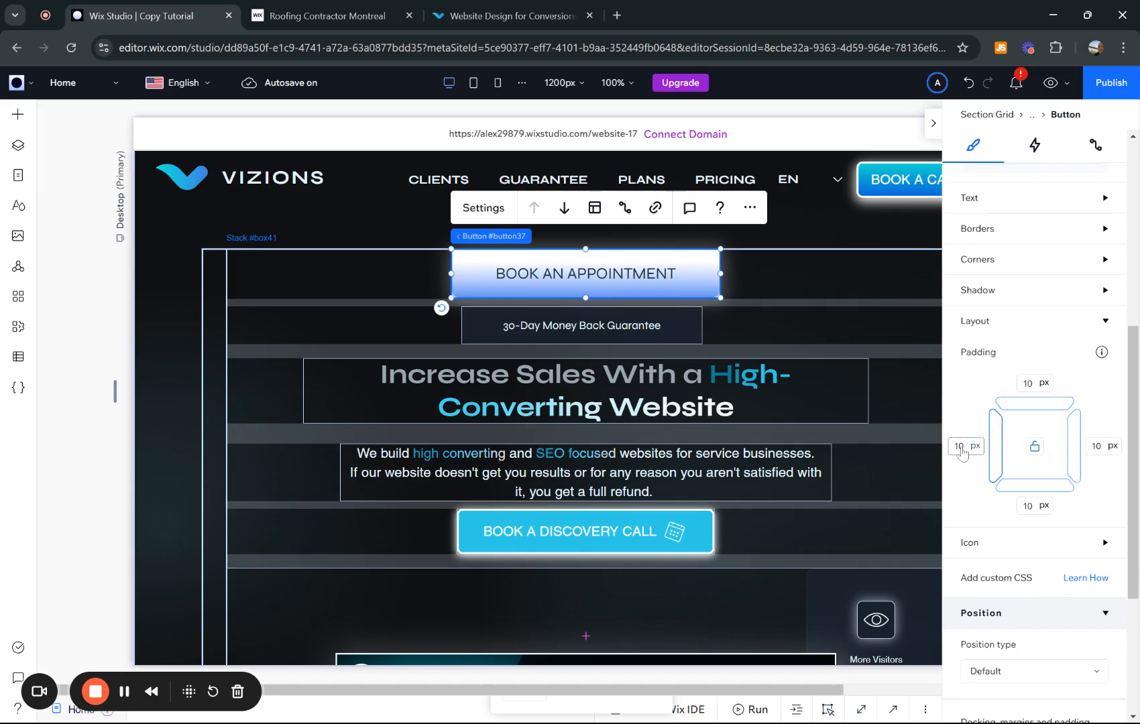
left_click(962, 449)
type("20")
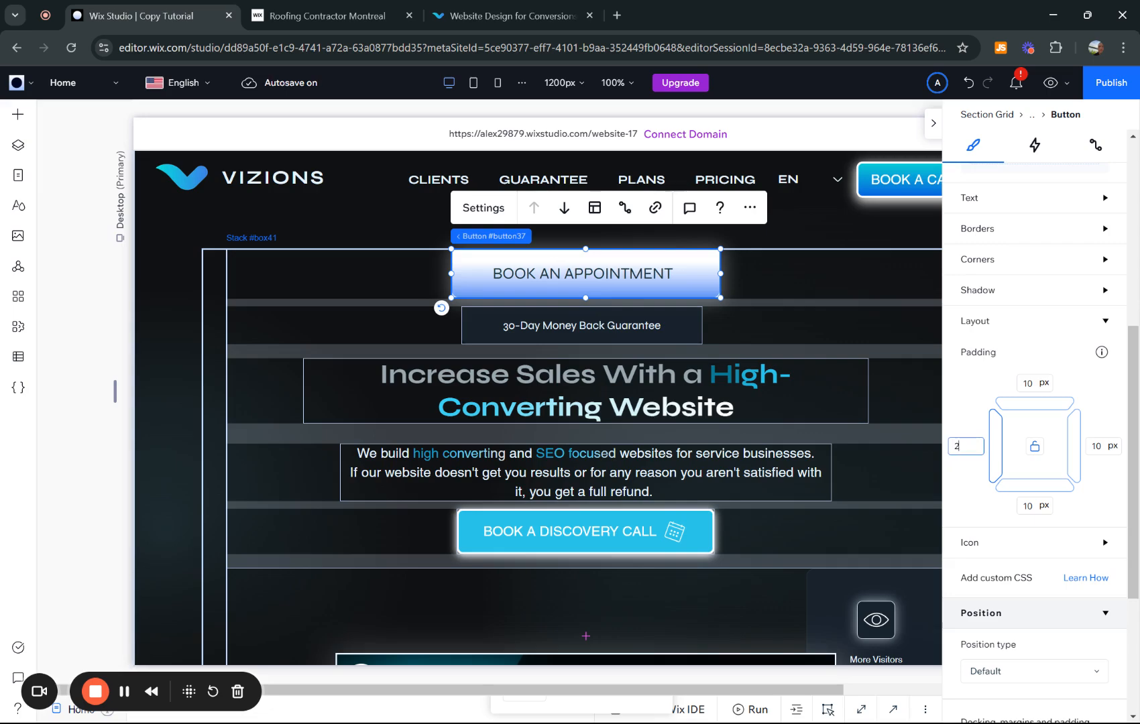
key("Return")
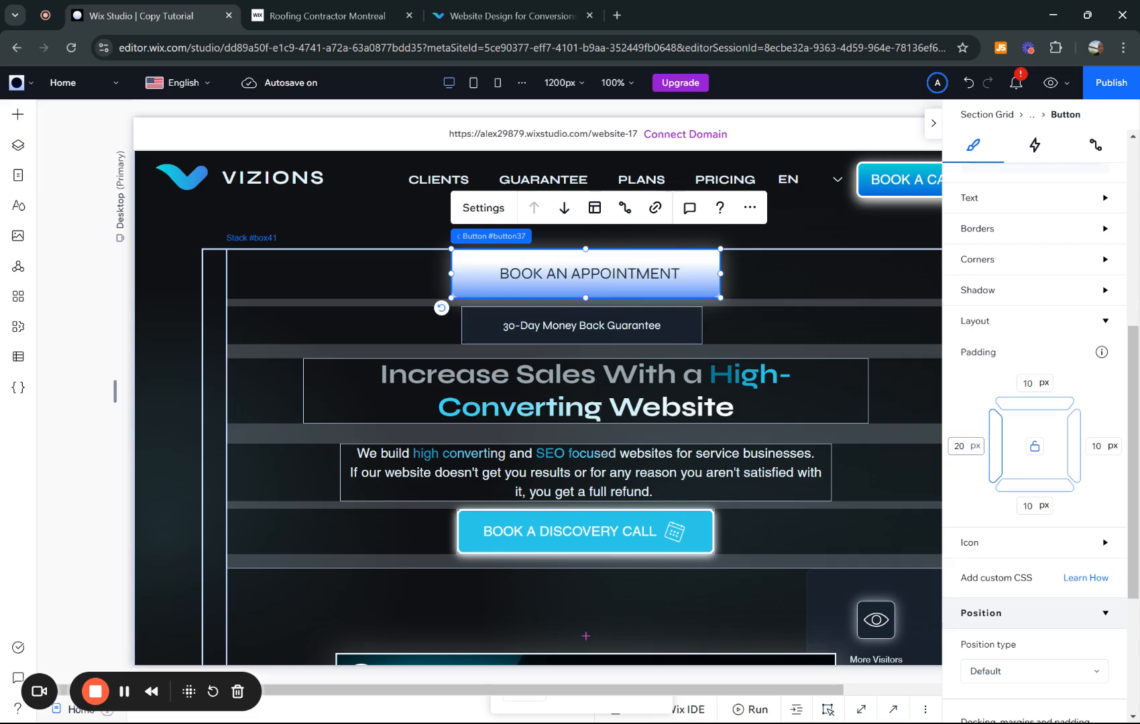
left_click(964, 445)
type("0")
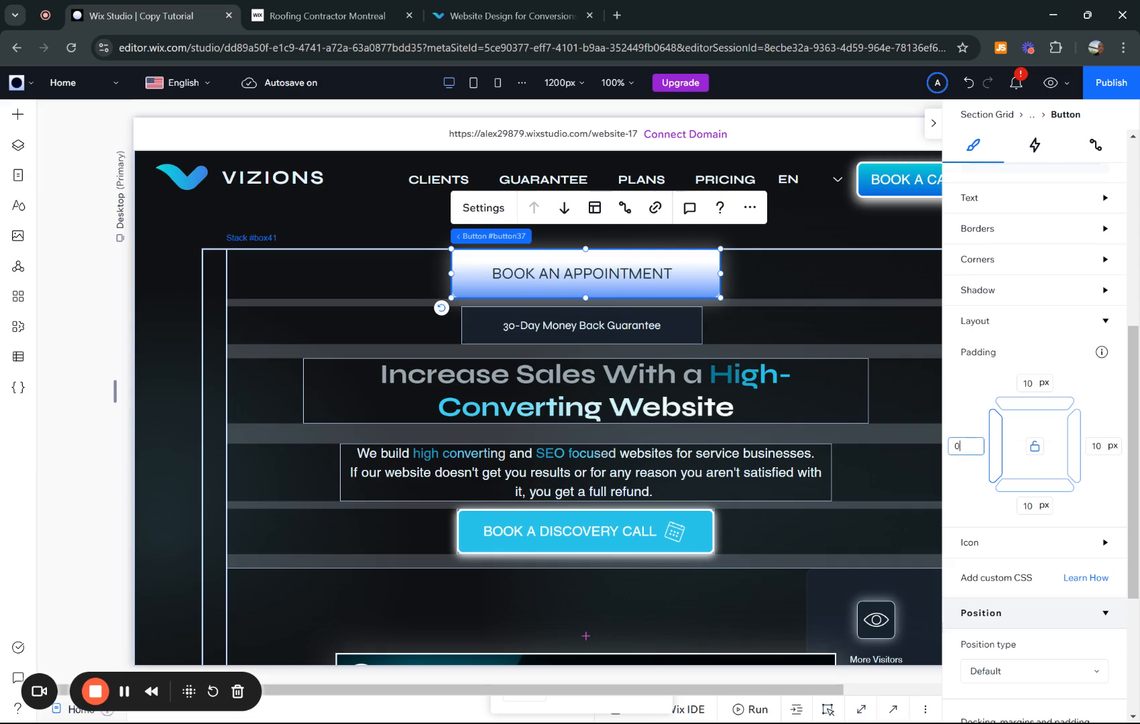
key("Return")
Link the button's four padding values and set them all to 1 px.
left_click(1033, 452)
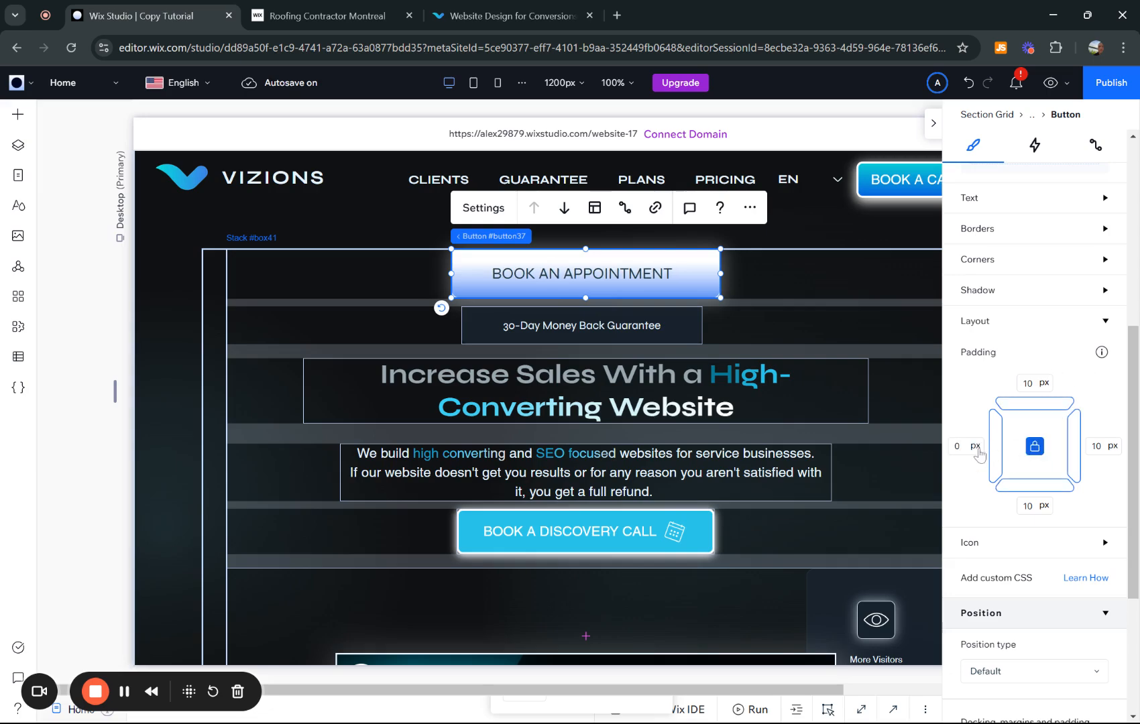
left_click(973, 450)
left_click(1035, 446)
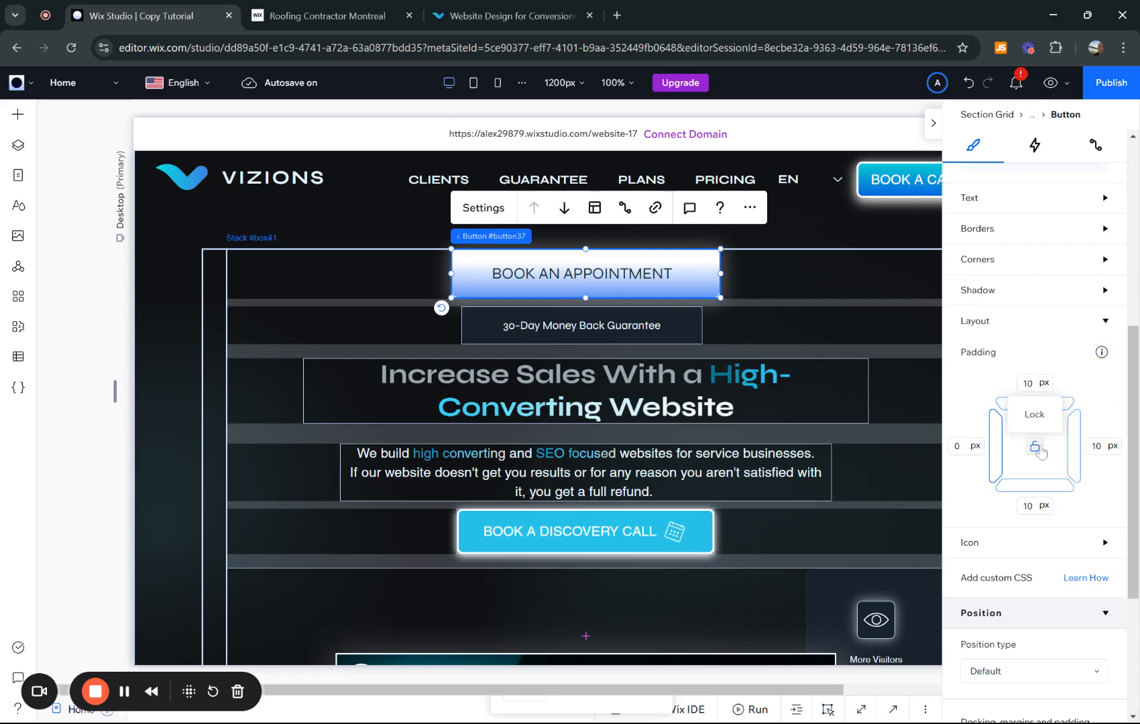
left_click(1035, 446)
left_click(966, 446)
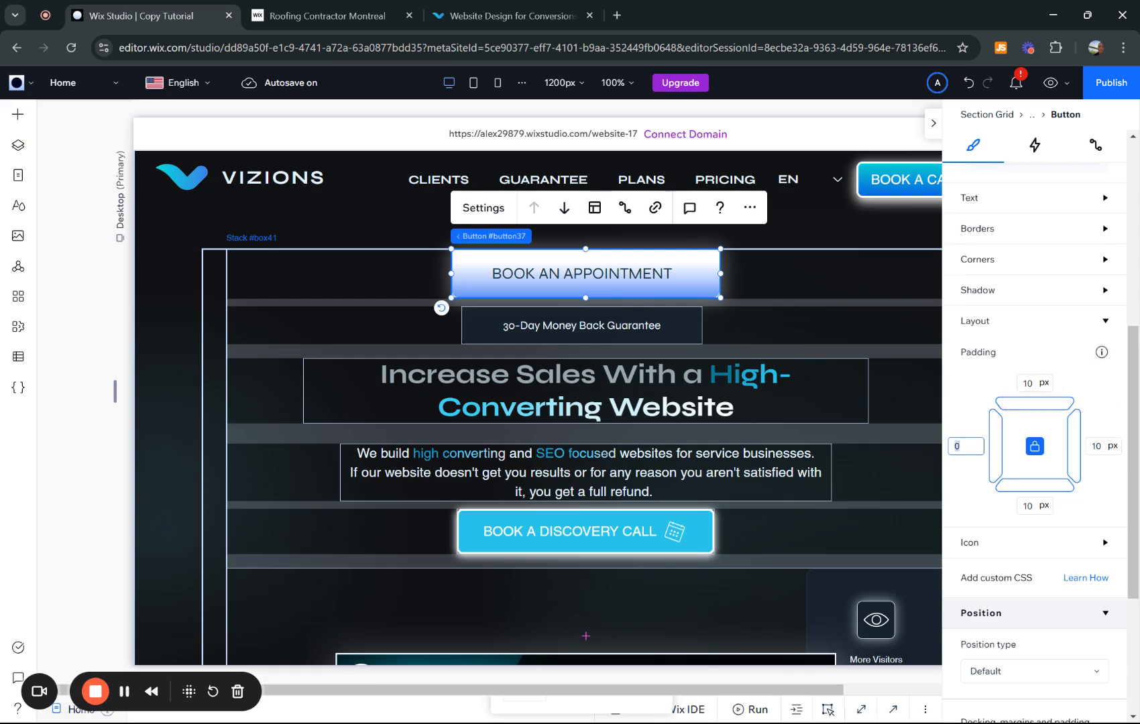
type("1")
key("Return")
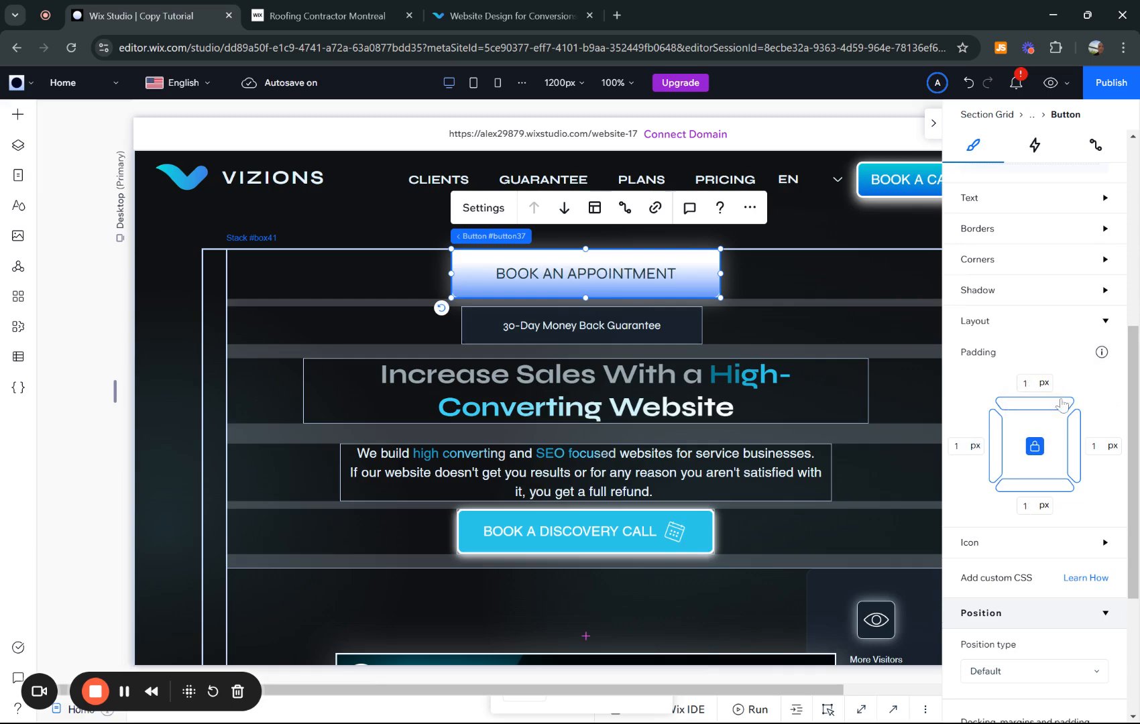
Show the icon on the BOOK AN APPOINTMENT button and enlarge it to 49 px.
scroll(1026, 429, "down", 3)
left_click(1036, 400)
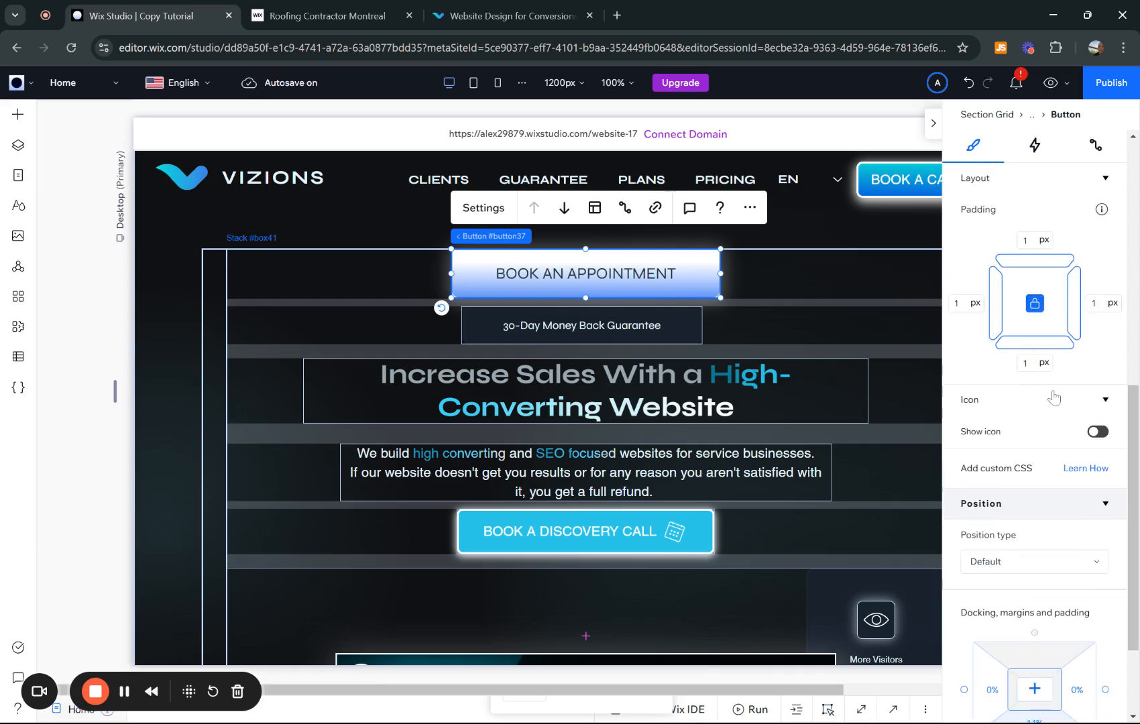
scroll(1052, 399, "down", 1)
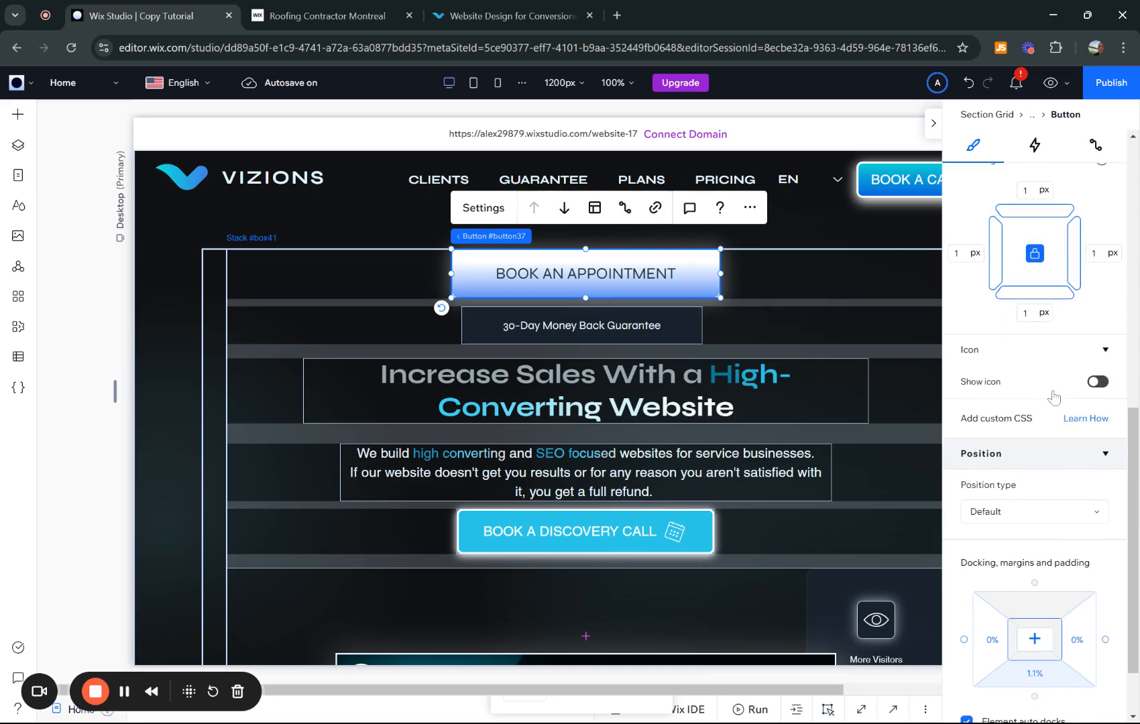
left_click(1098, 382)
scroll(1039, 386, "down", 3)
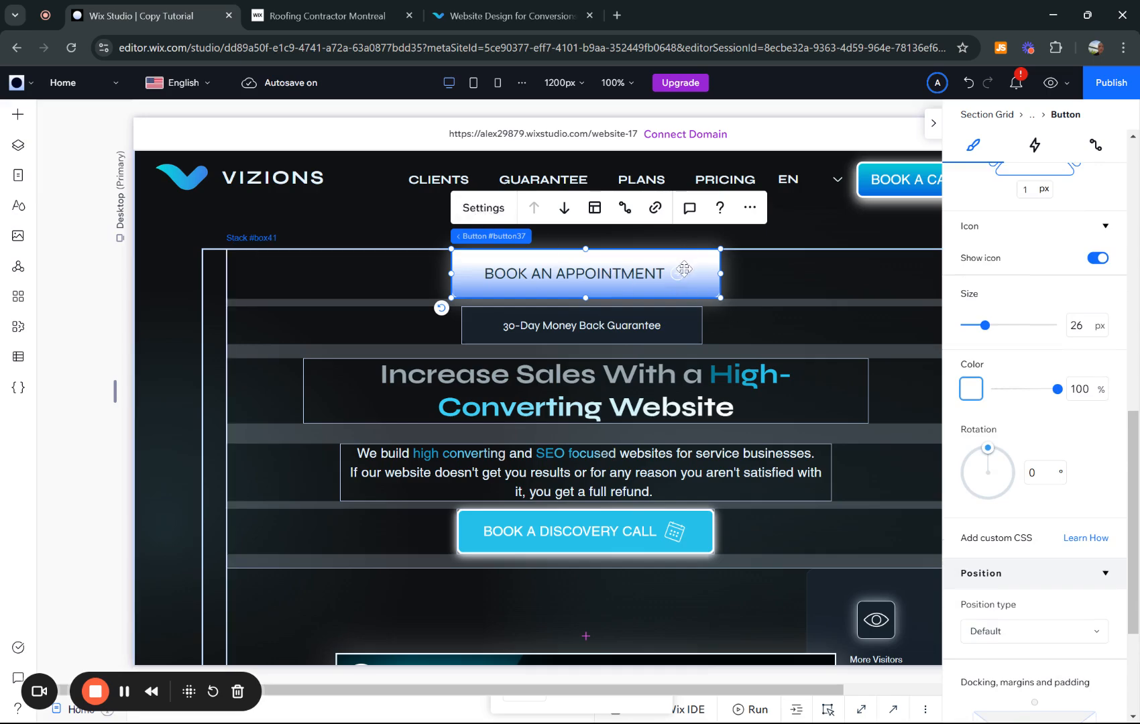
scroll(1015, 395, "up", 2)
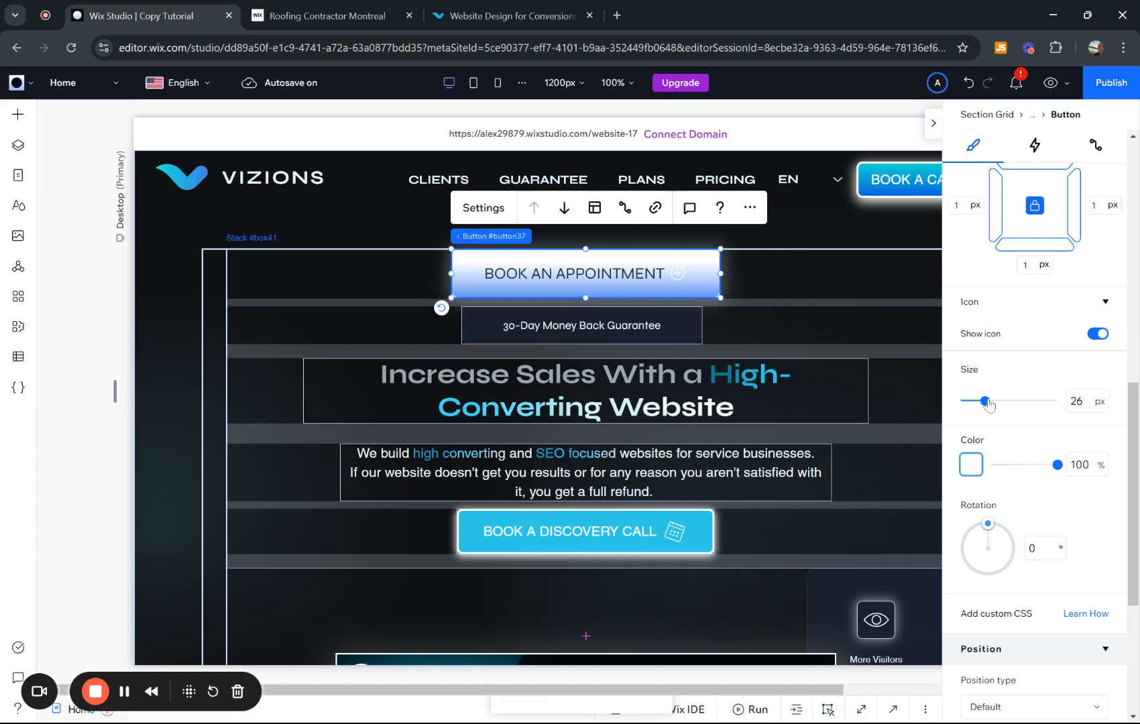
left_click_drag(989, 404, 1008, 403)
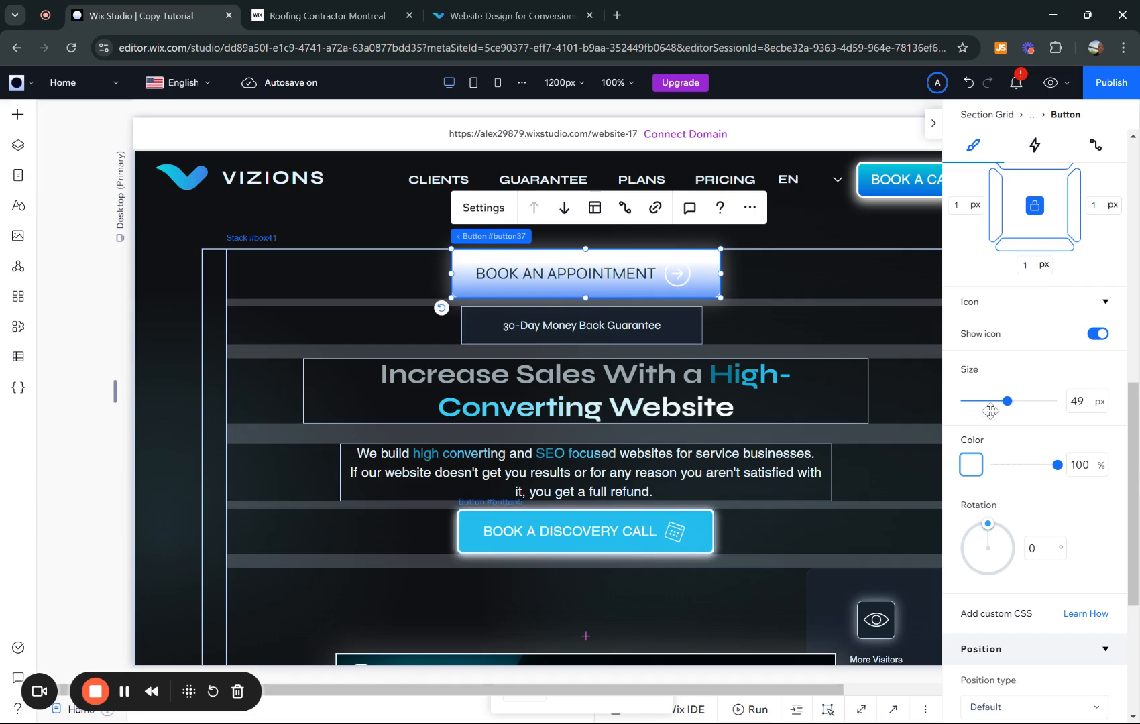
Change the button icon's color to the dark navy theme color #18242F.
left_click(970, 466)
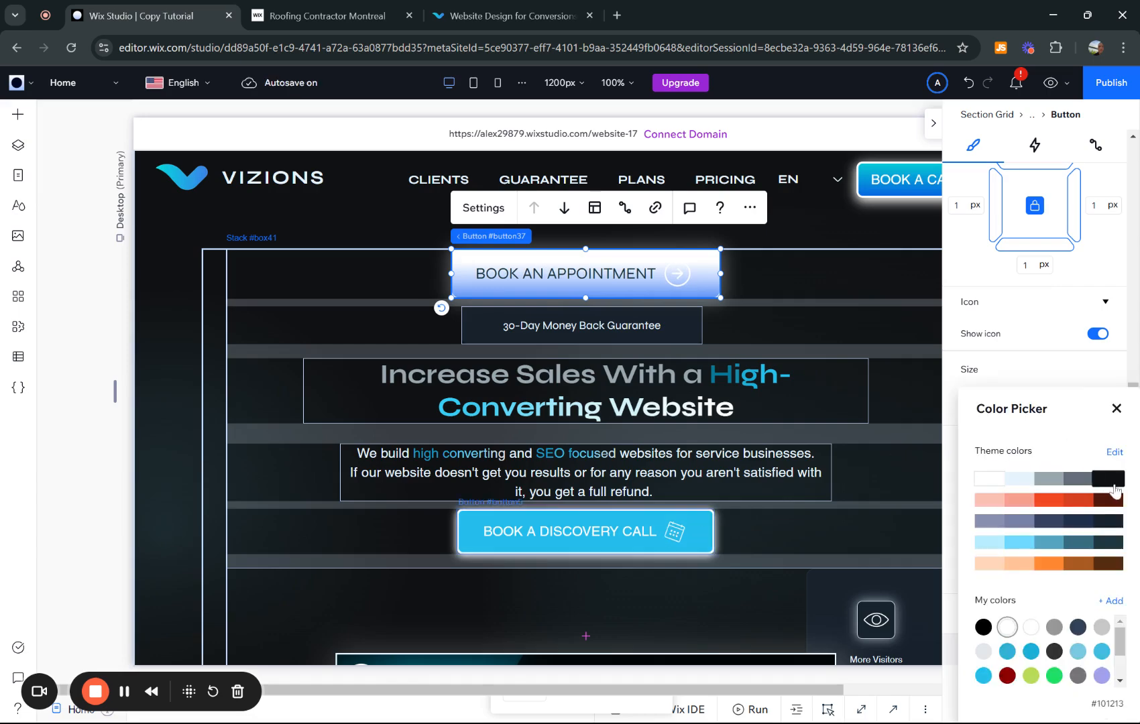
left_click(1108, 521)
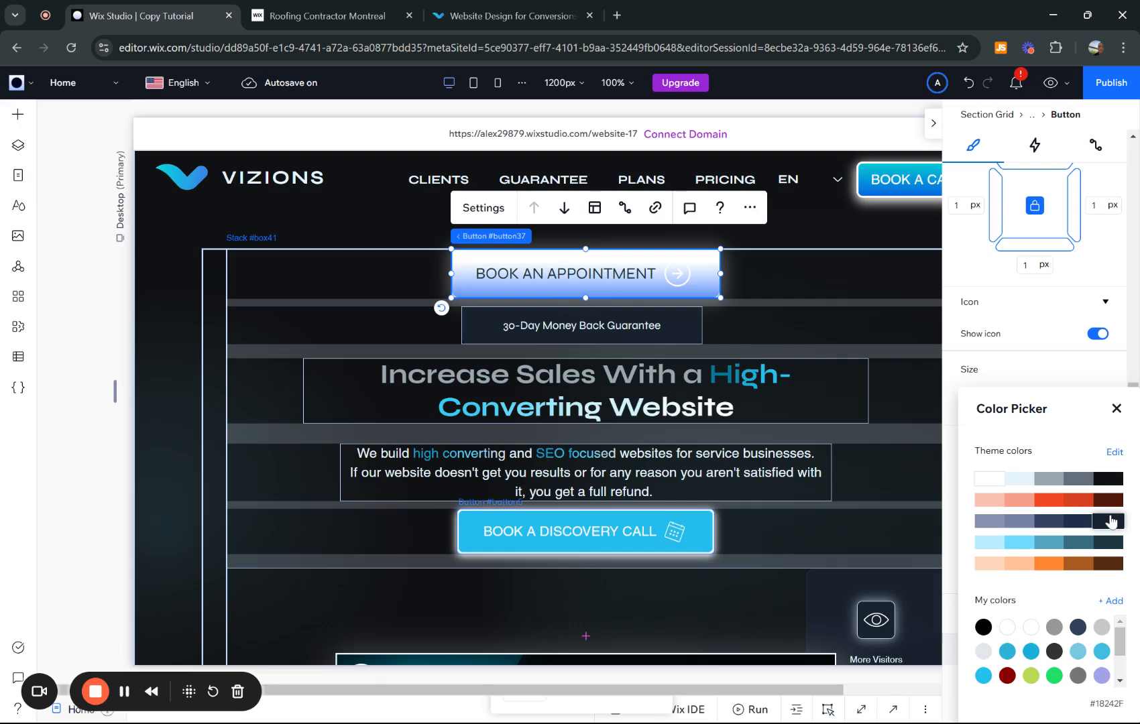
left_click(1116, 409)
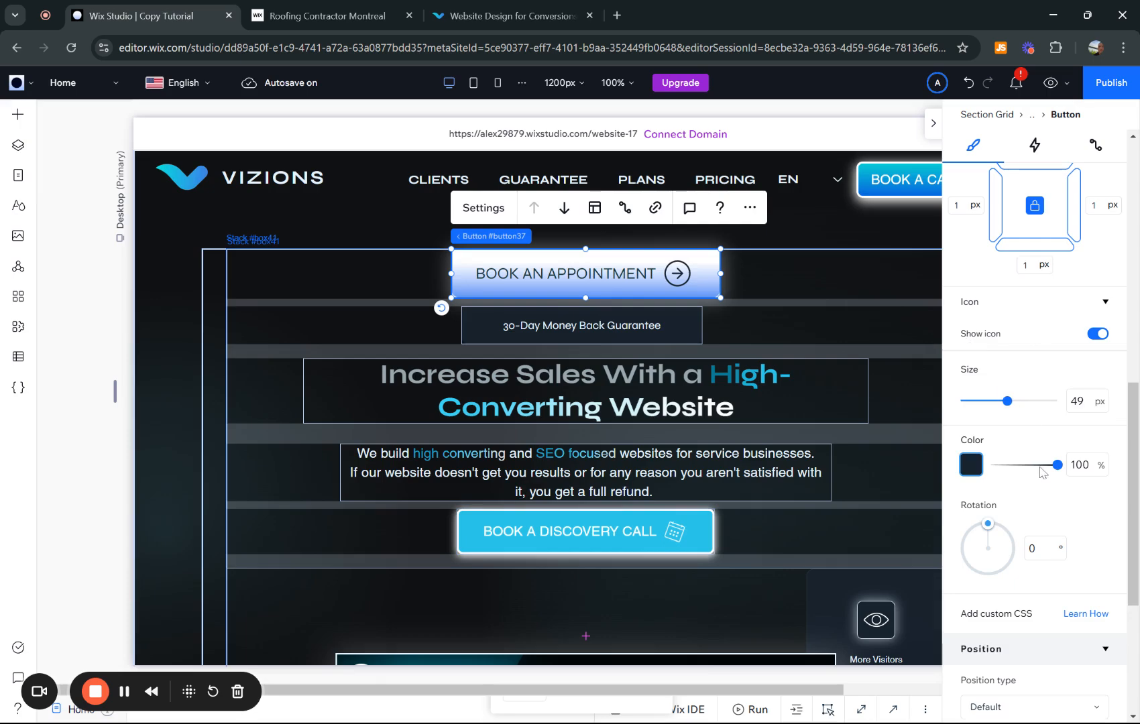
Rotate the button's arrow icon to about 23°.
scroll(1042, 472, "down", 2)
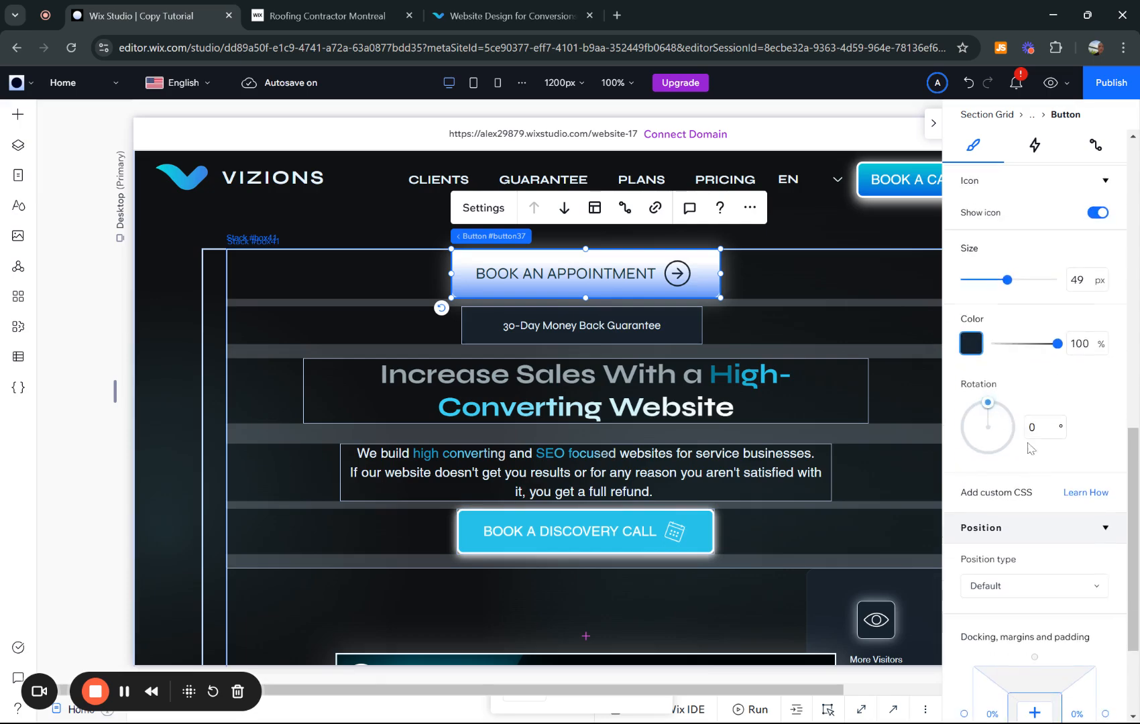
scroll(1008, 449, "up", 1)
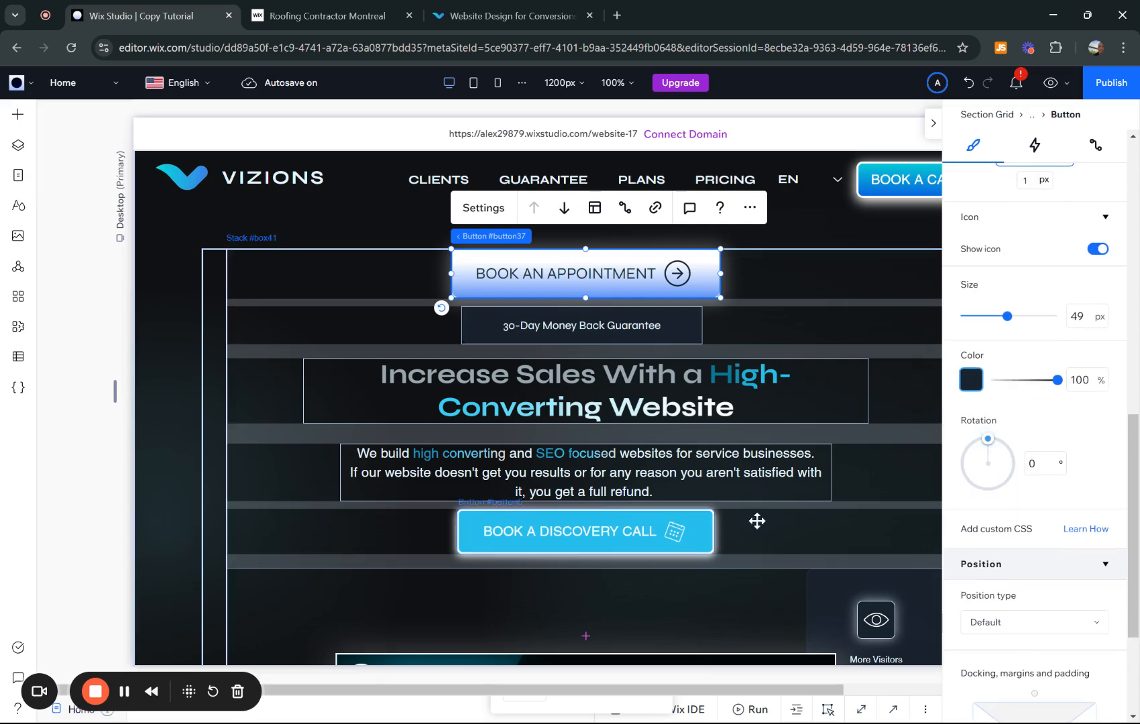
left_click(1003, 444)
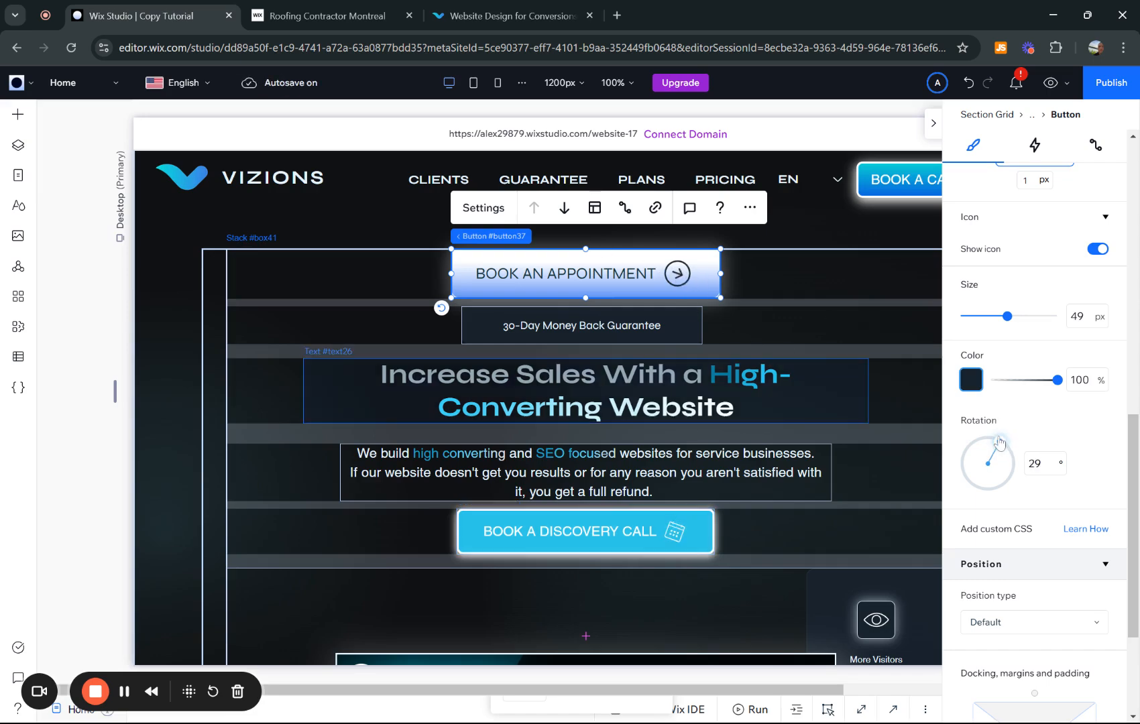
left_click_drag(999, 443, 998, 442)
scroll(1080, 441, "up", 3)
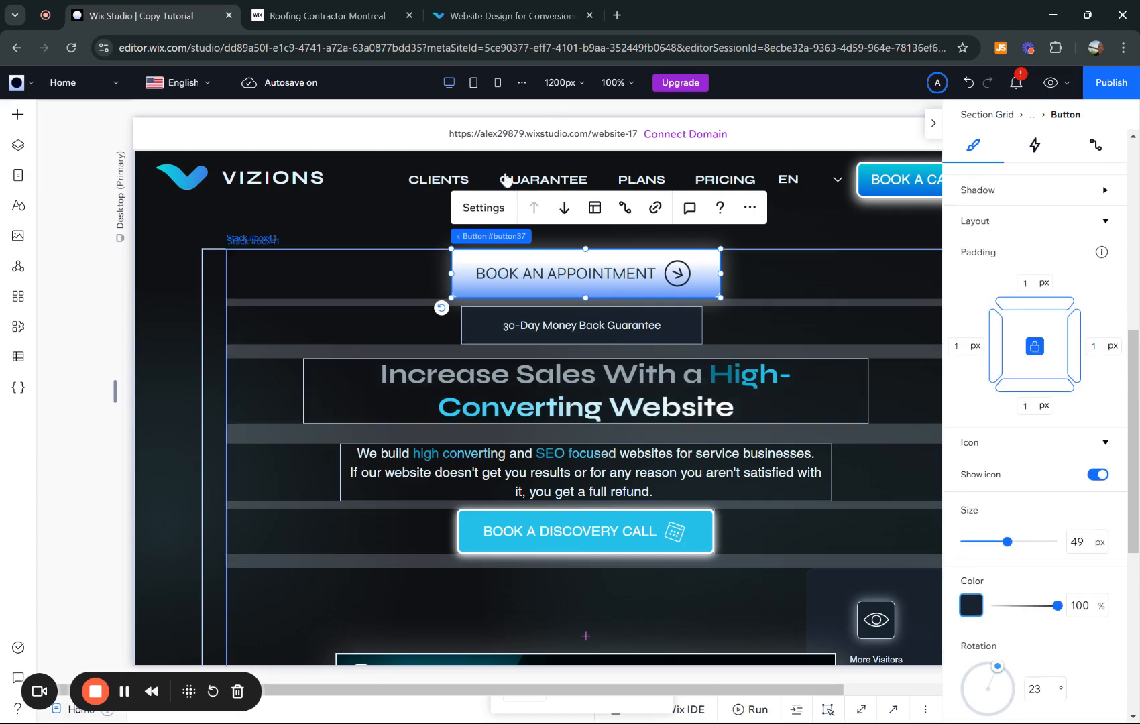
Start replacing the button's icon from its settings and search the site files for "appointment".
left_click(480, 210)
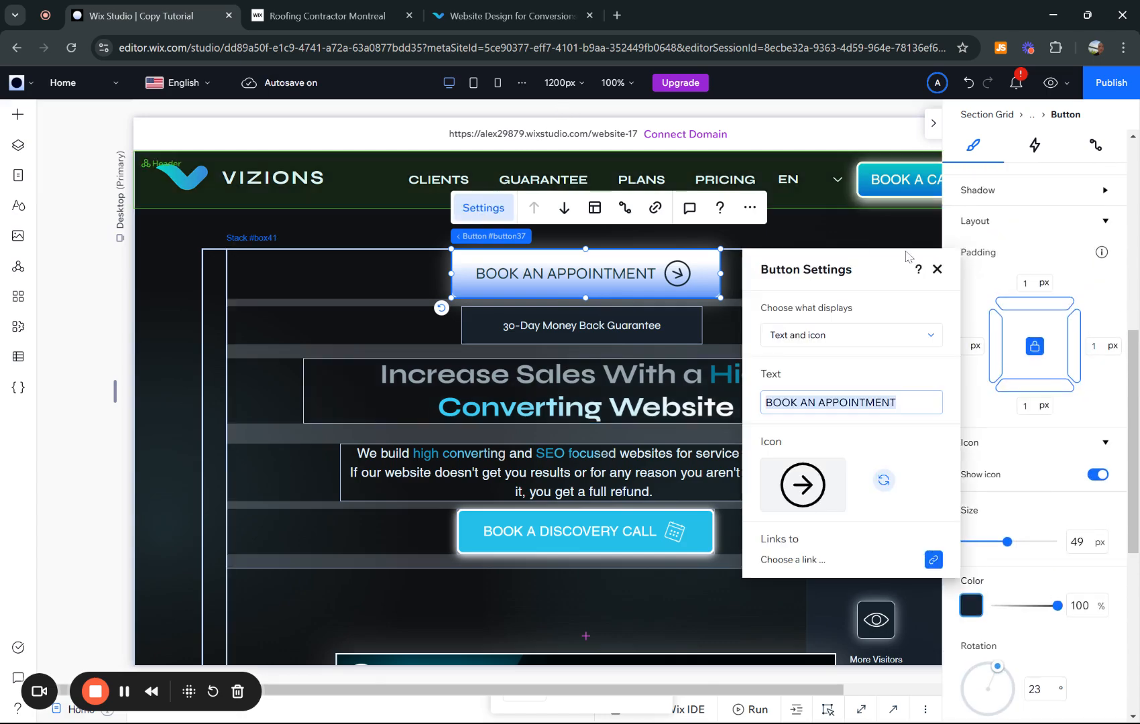
left_click(883, 482)
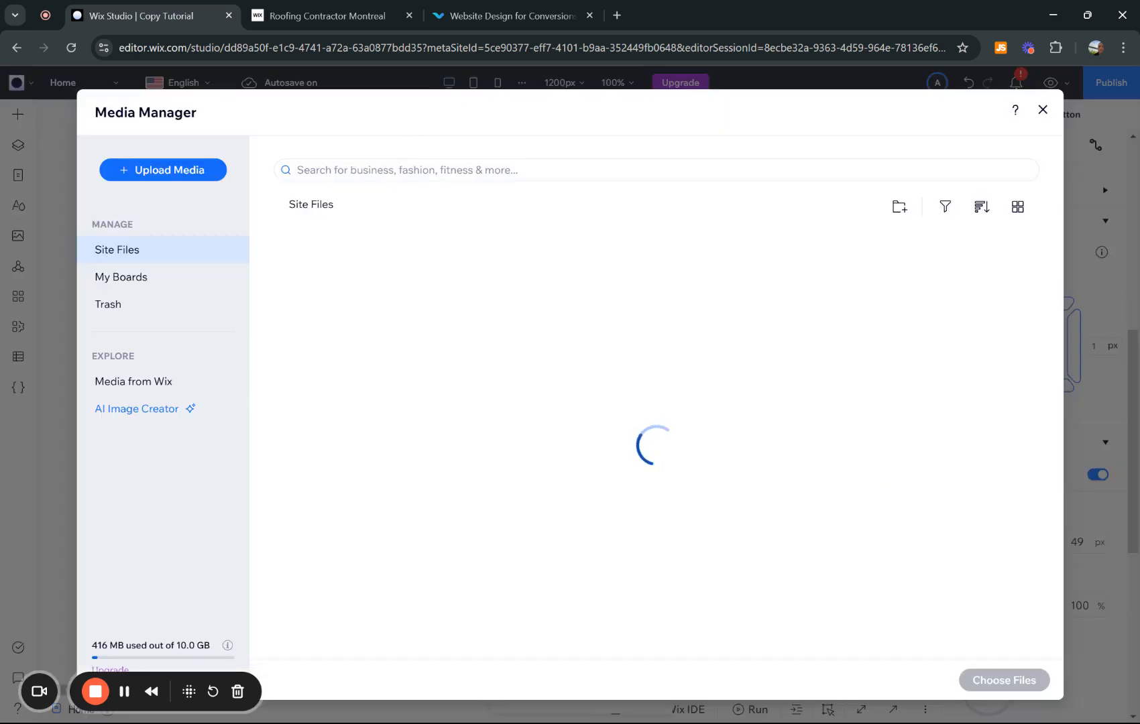
type("appointm")
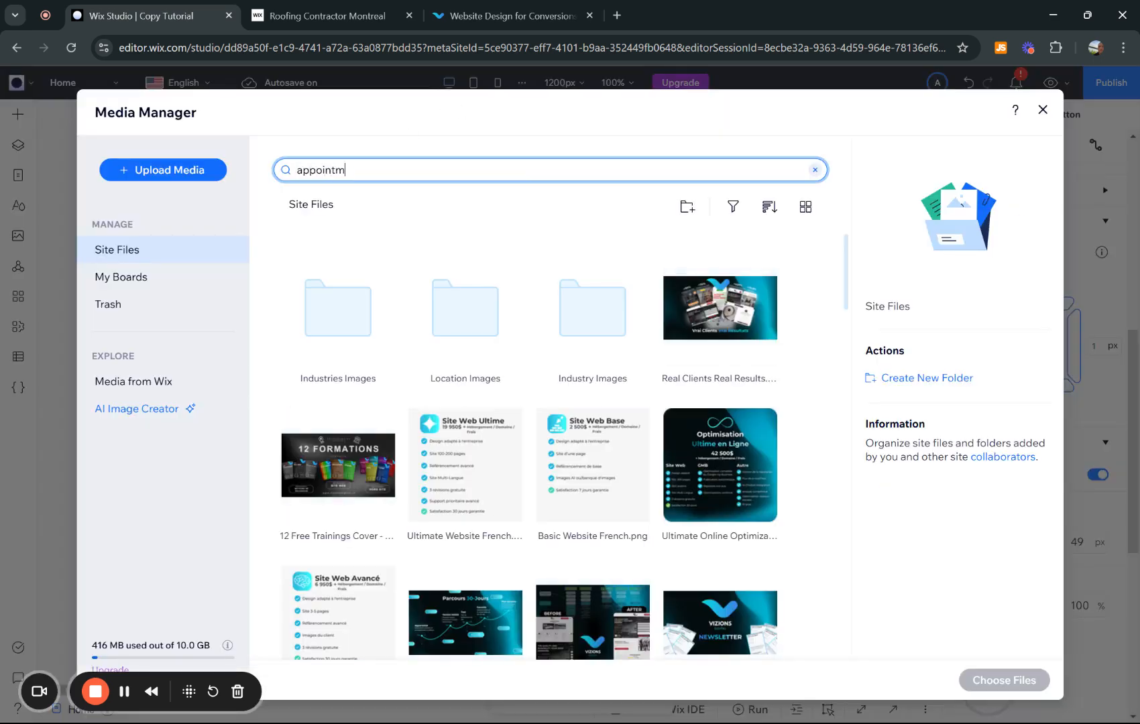
type("ent")
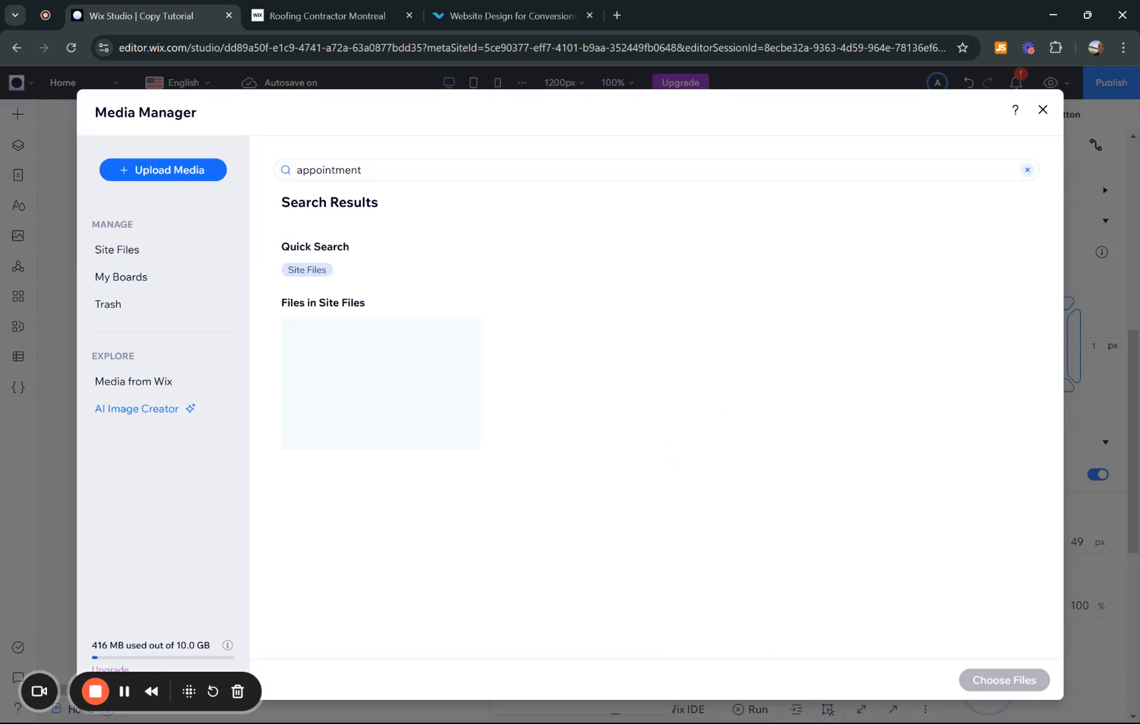
Switch to Media from Wix and search it for "appointment" icons.
left_click(160, 383)
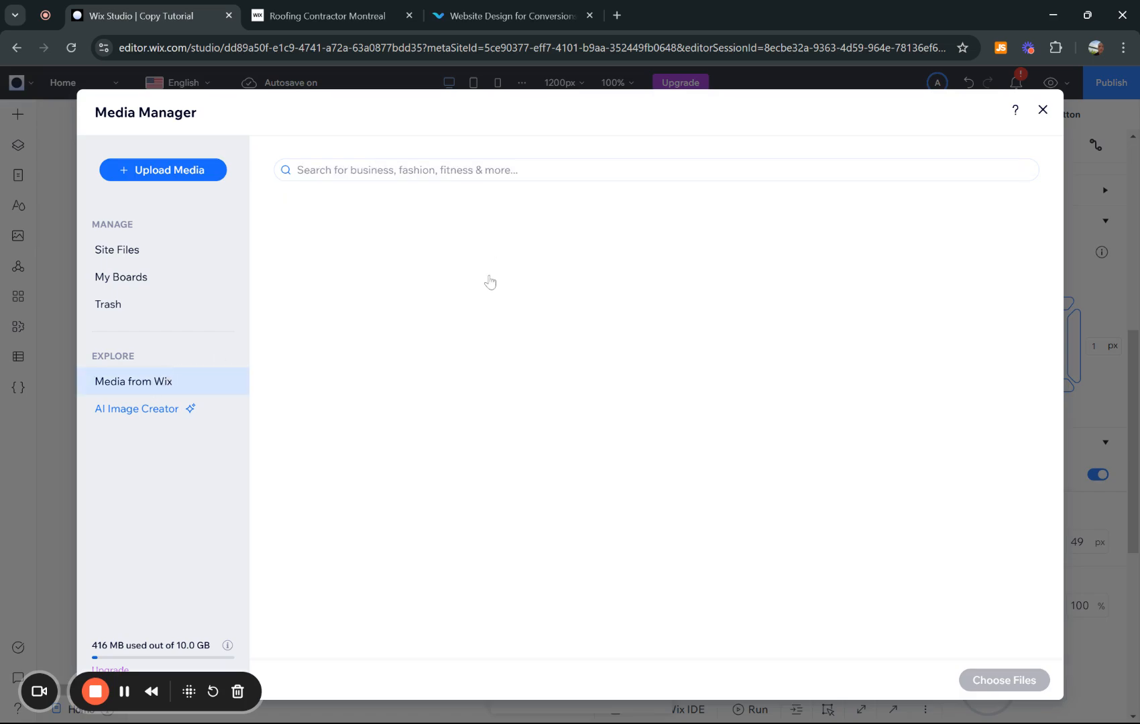
left_click(527, 167)
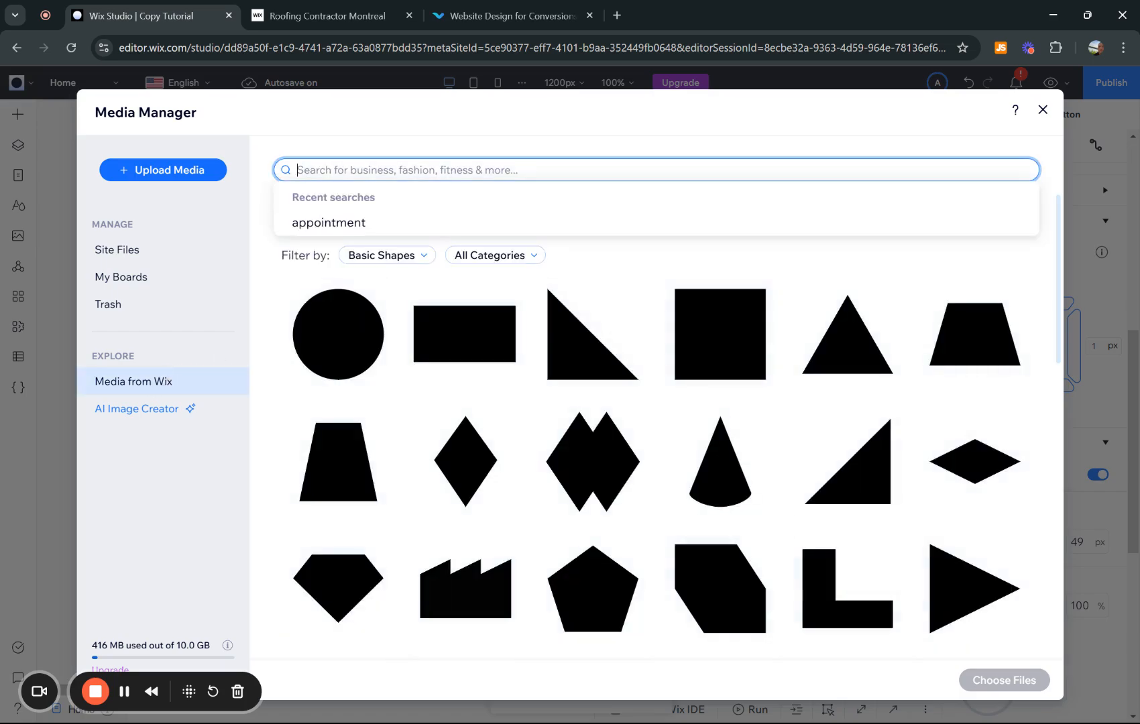
left_click(372, 228)
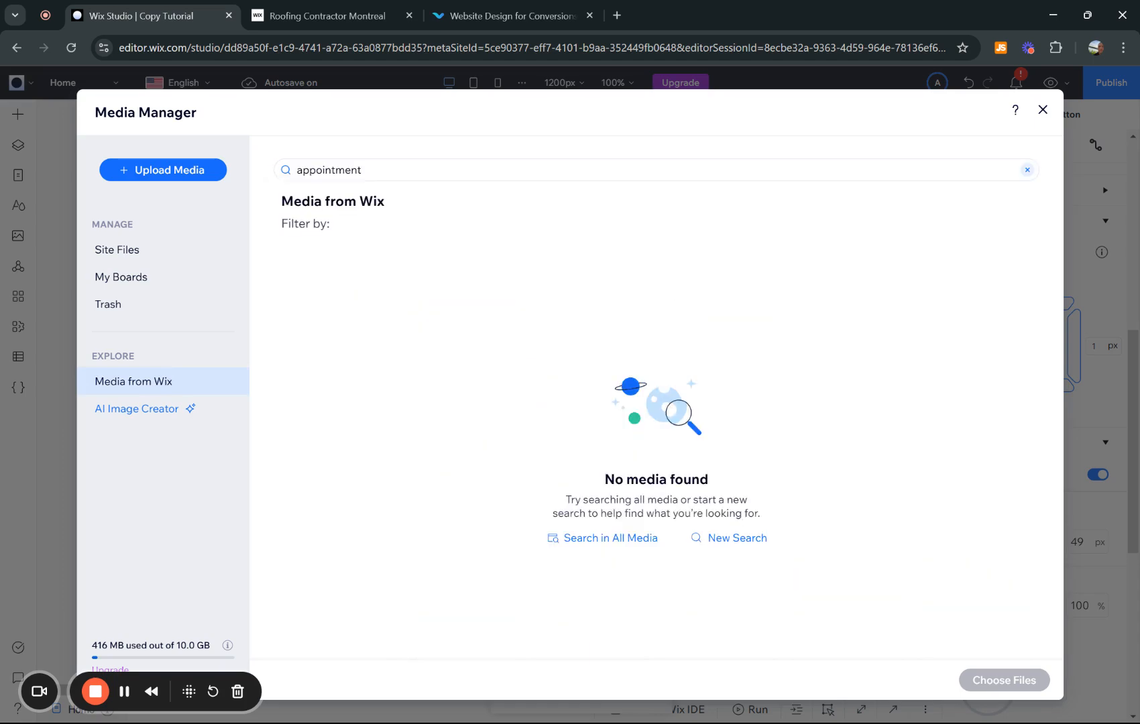
Search Media from Wix for "calendar" instead.
left_click(483, 164)
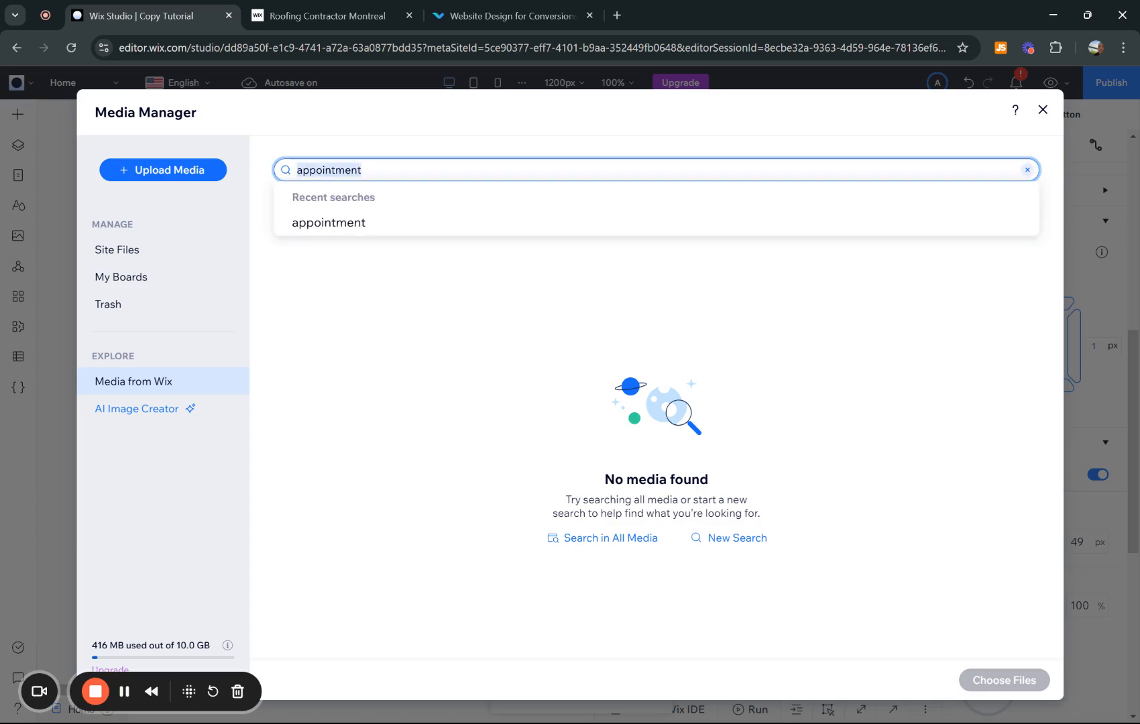
type("cale")
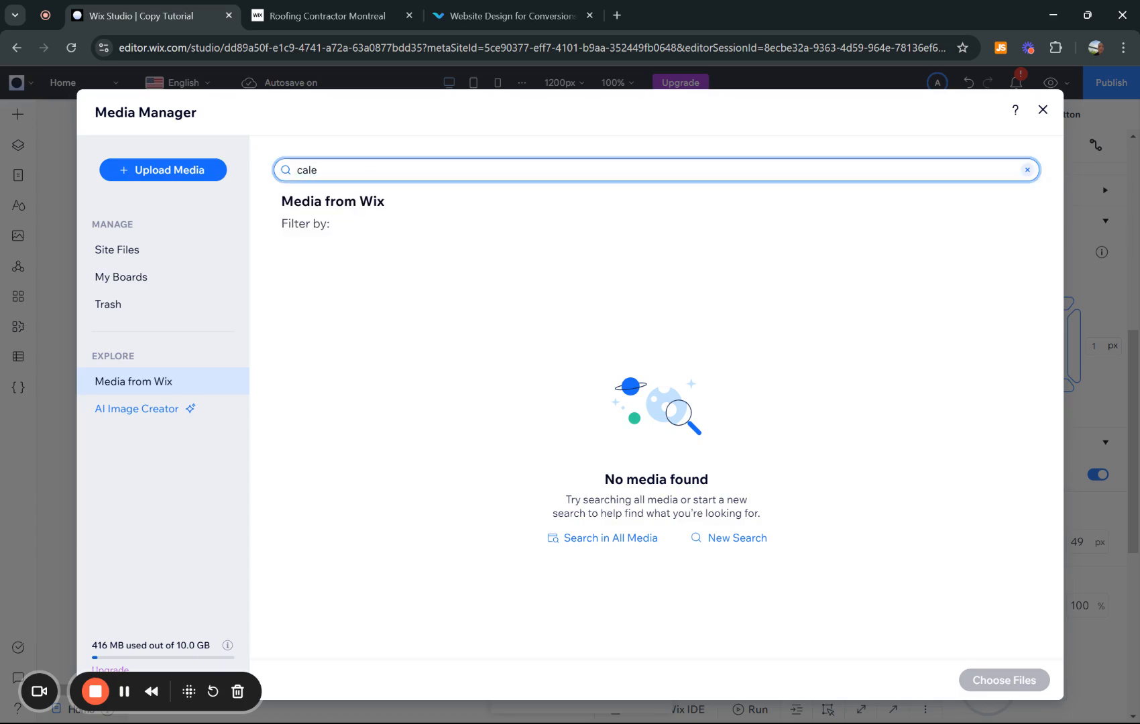
type("ndar")
key("Return")
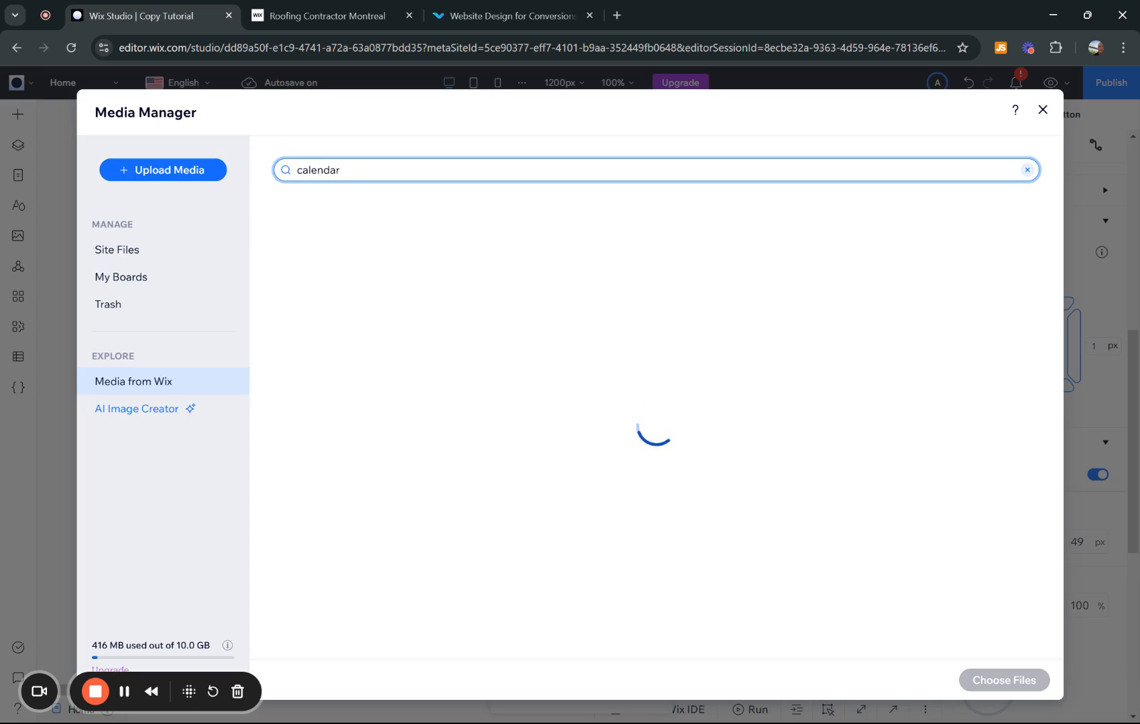
Search Media from Wix for "phone" icons and for "call" icons.
left_click(337, 335)
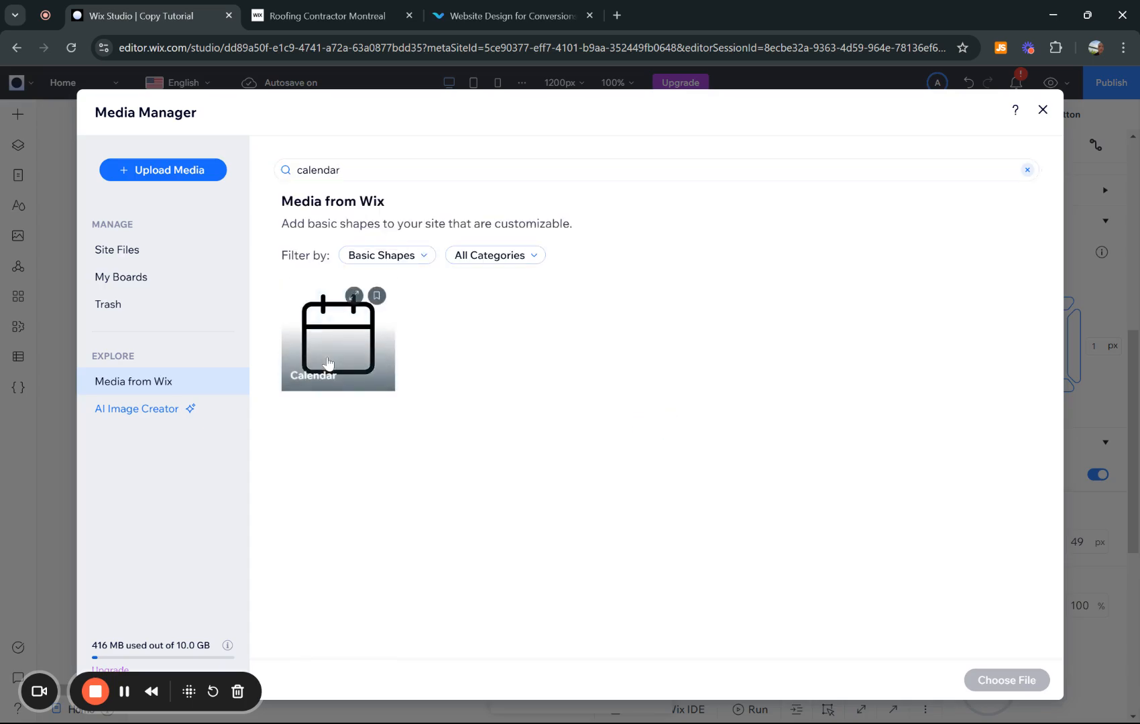
left_click(335, 170)
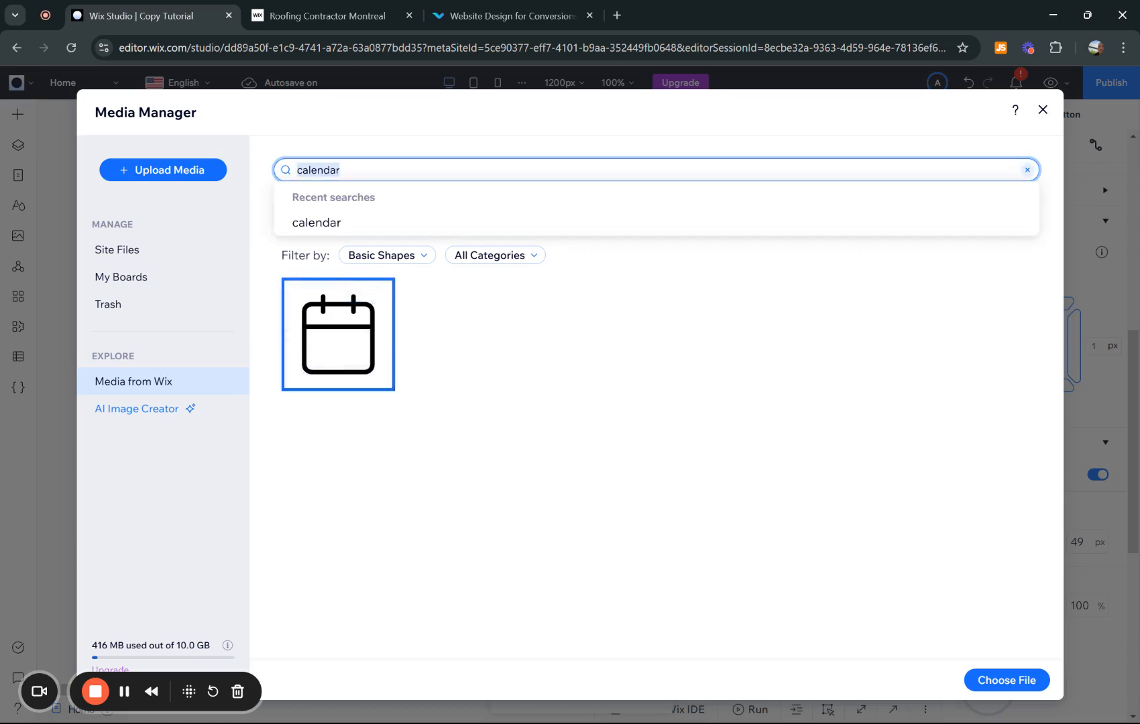
type("phone")
key("Return")
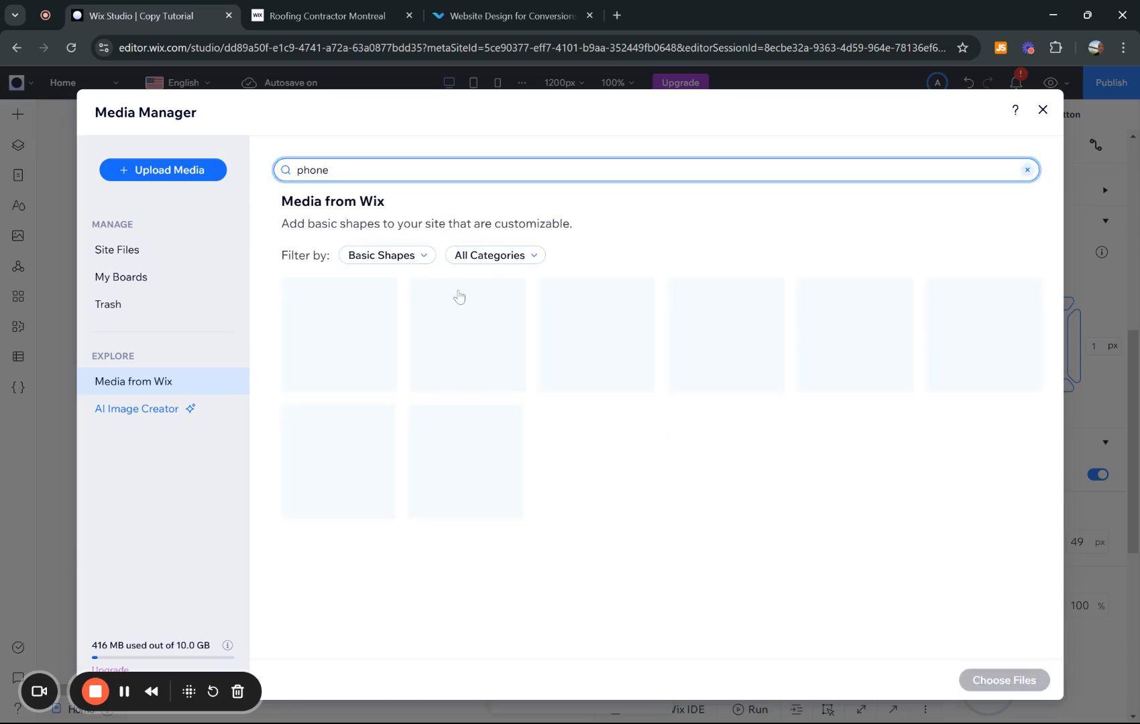
left_click(449, 170)
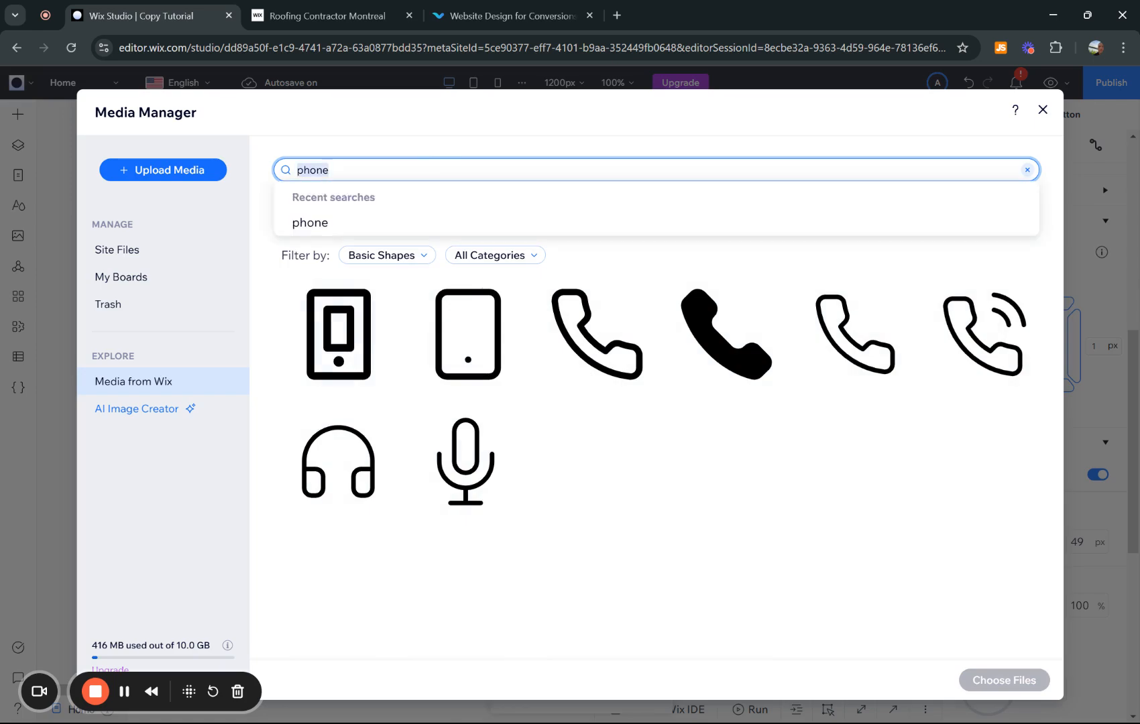
type("call")
key("Return")
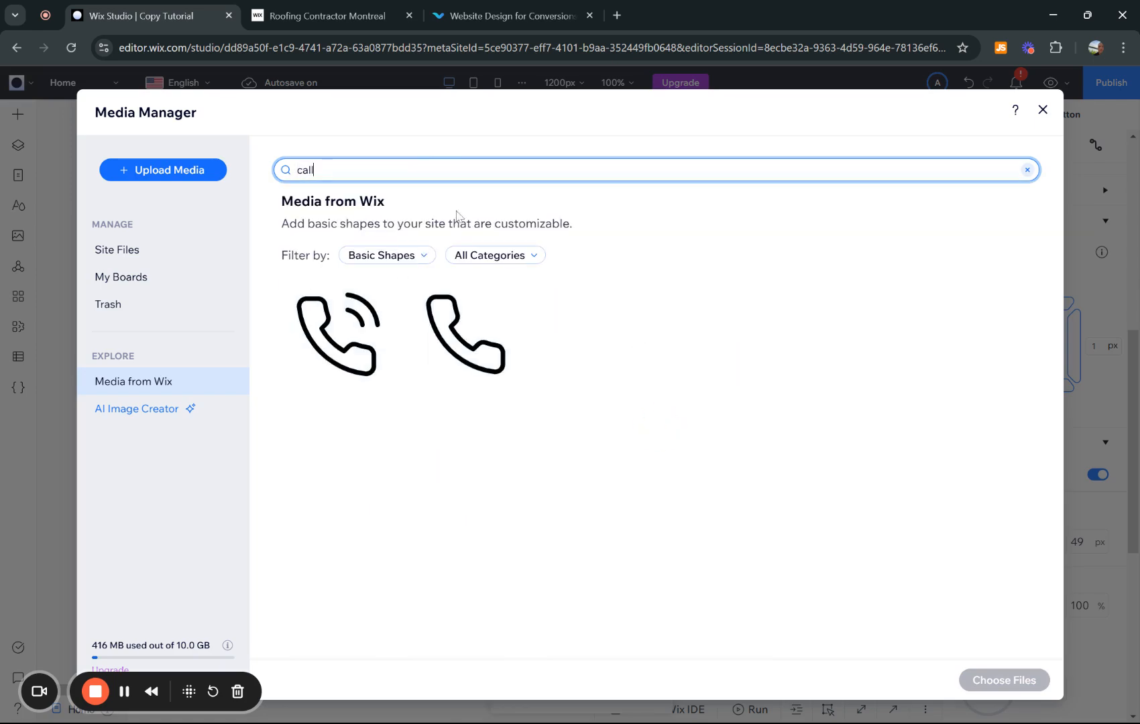
Browse the "arrow" icons in Media from Wix and search for "roof" icons.
left_click(456, 171)
type("arrow")
key("Return")
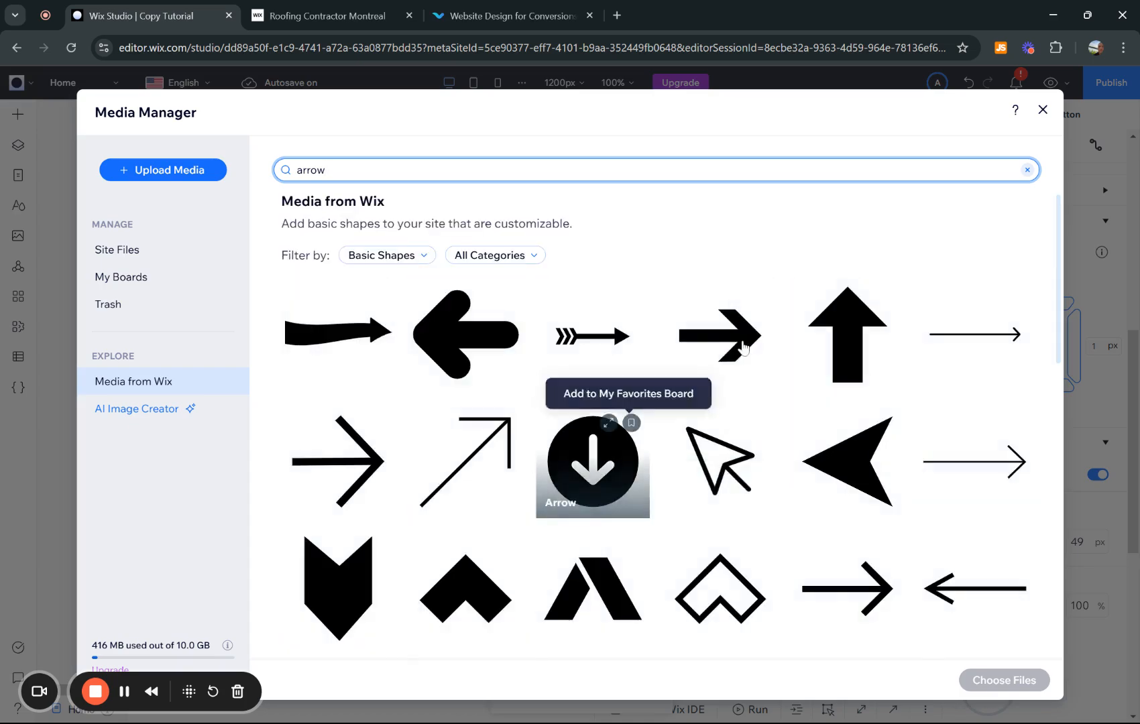
scroll(671, 348, "down", 5)
scroll(838, 348, "down", 5)
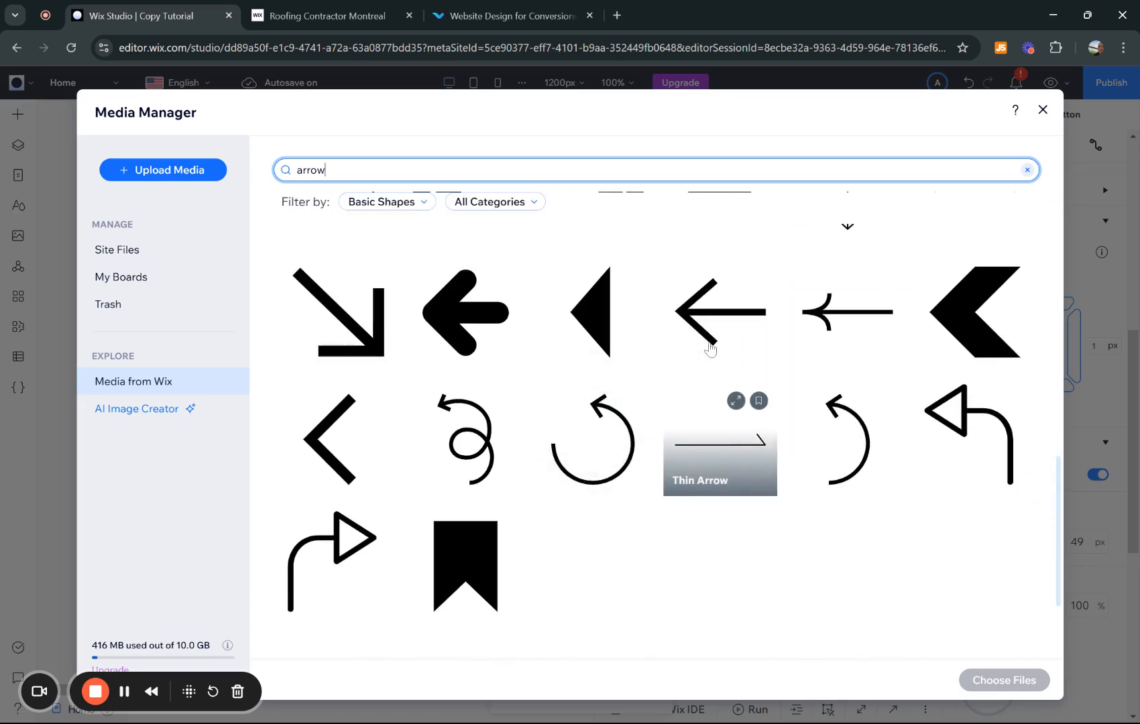
scroll(472, 251, "up", 8)
scroll(472, 251, "up", 3)
left_click(316, 169)
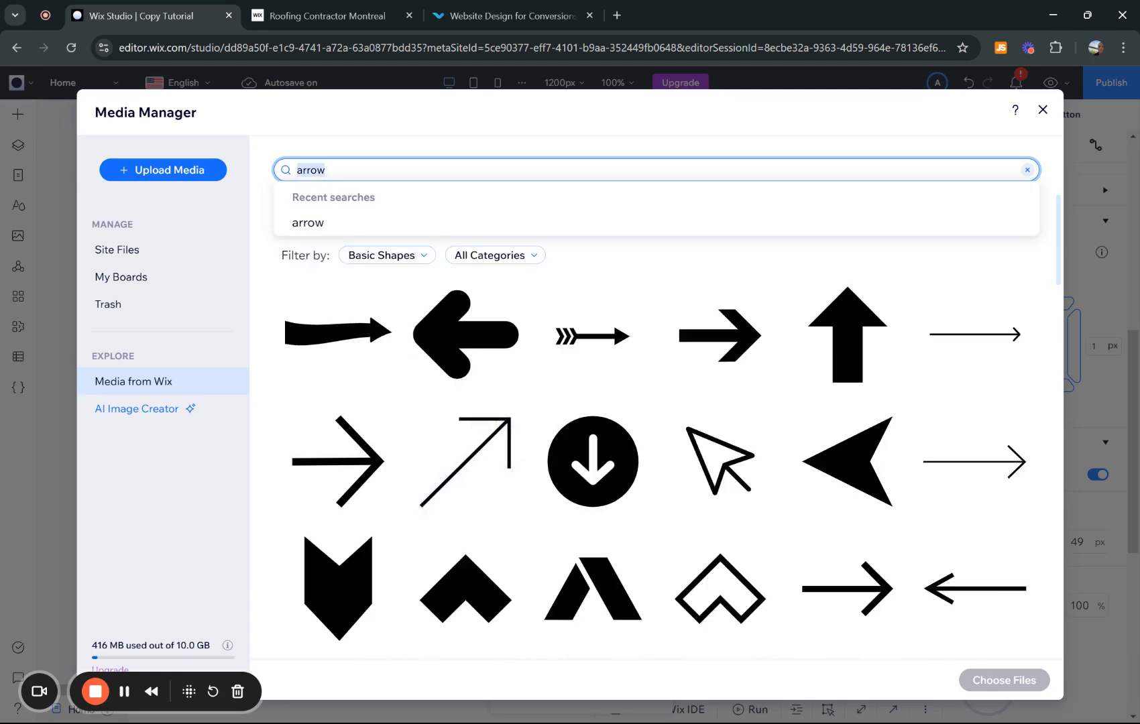
type("roof")
key("Return")
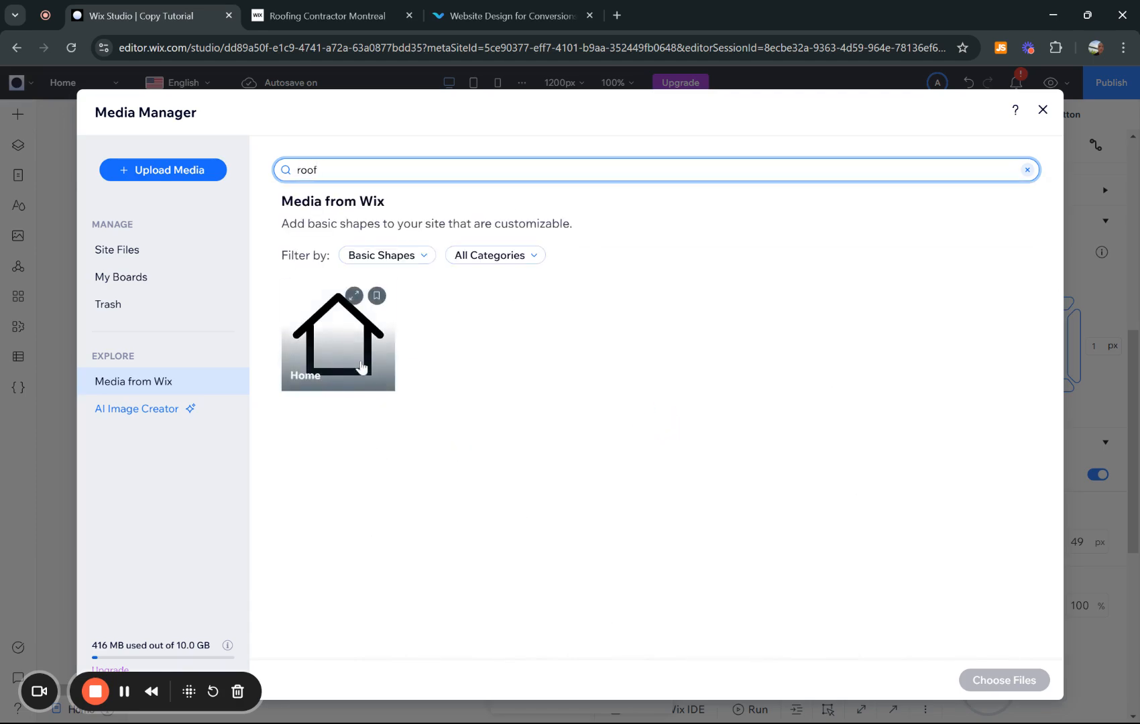
Search Media from Wix for "calendar" again and use the Calendar shape as the BOOK AN APPOINTMENT button's icon.
double_click(395, 164)
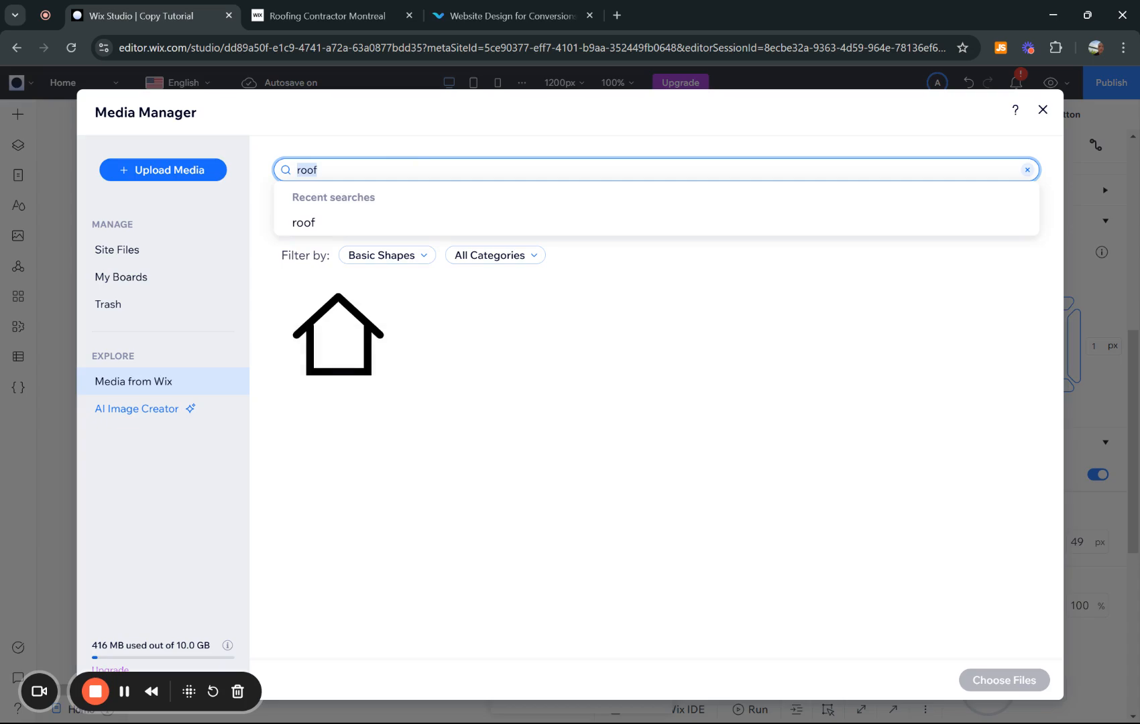
type("calendar")
key("Return")
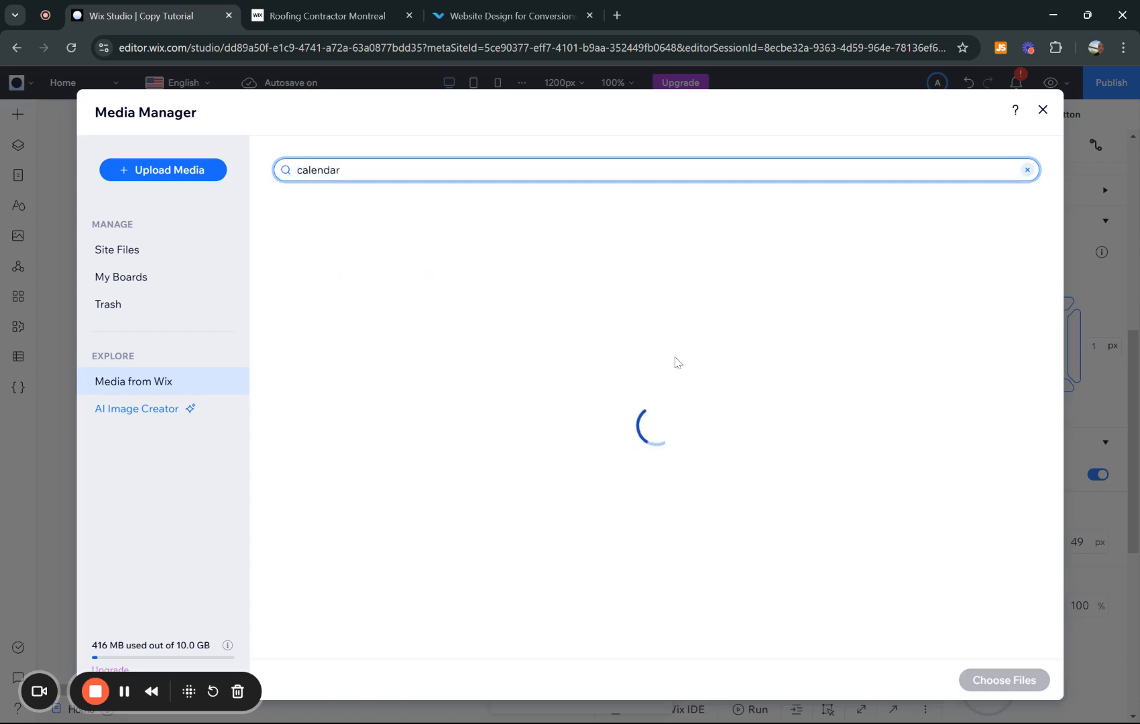
left_click(338, 335)
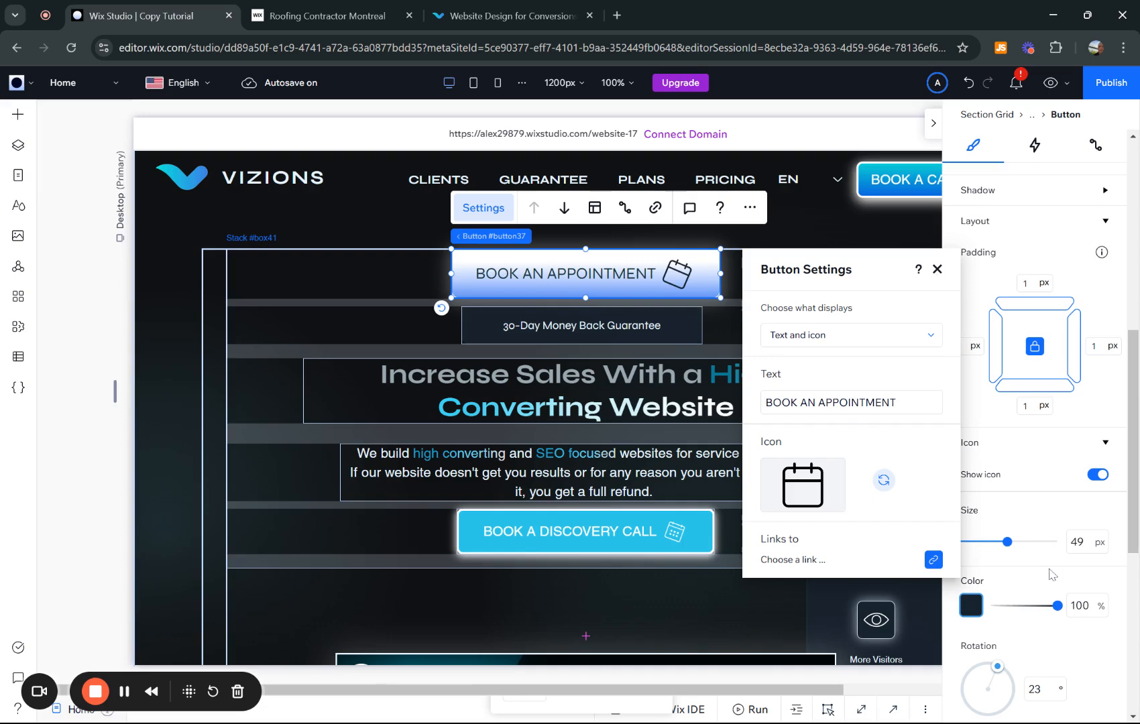
Set the calendar icon's rotation to 15° and compare it with the button icons on the live Vizions site.
scroll(1052, 575, "down", 2)
double_click(1043, 609)
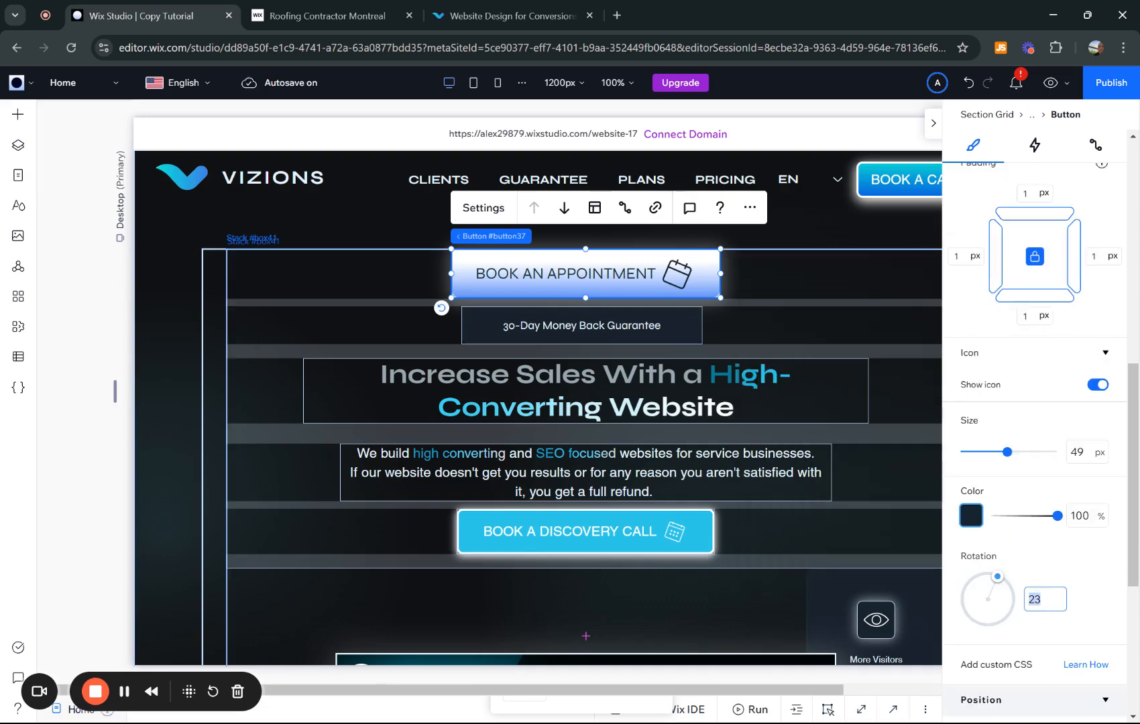
type("15")
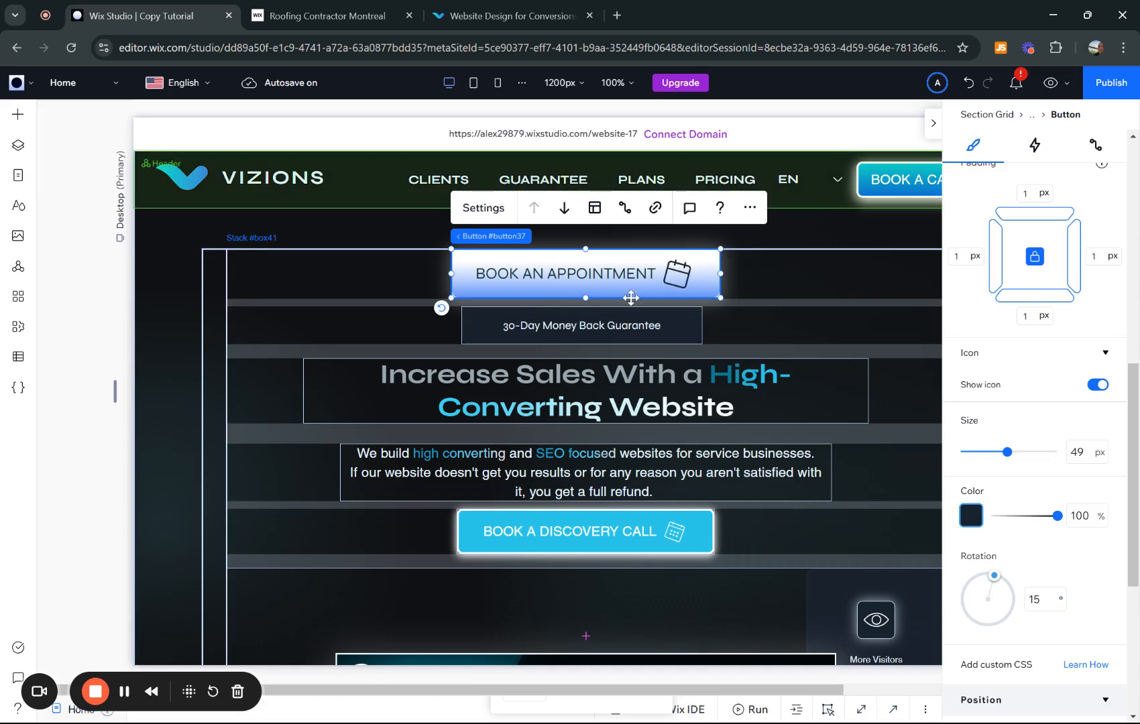
left_click(474, 9)
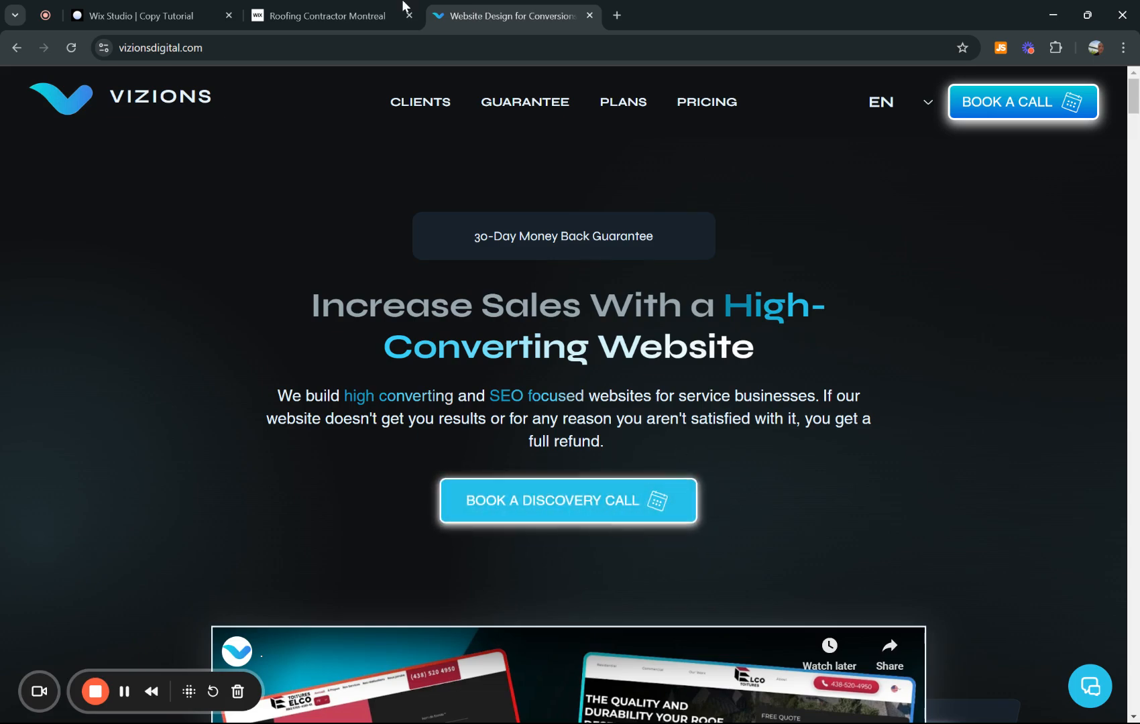
left_click(219, 23)
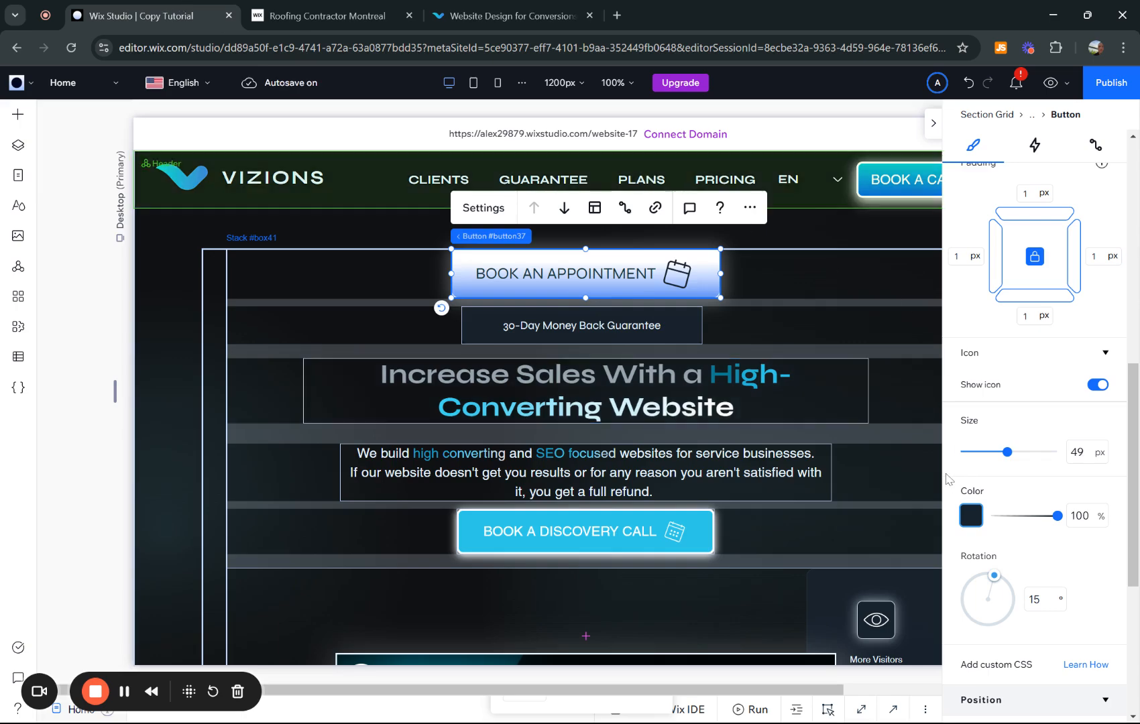
Review the button's position type options, docking and margins, and its Adjust properties.
scroll(1026, 515, "down", 5)
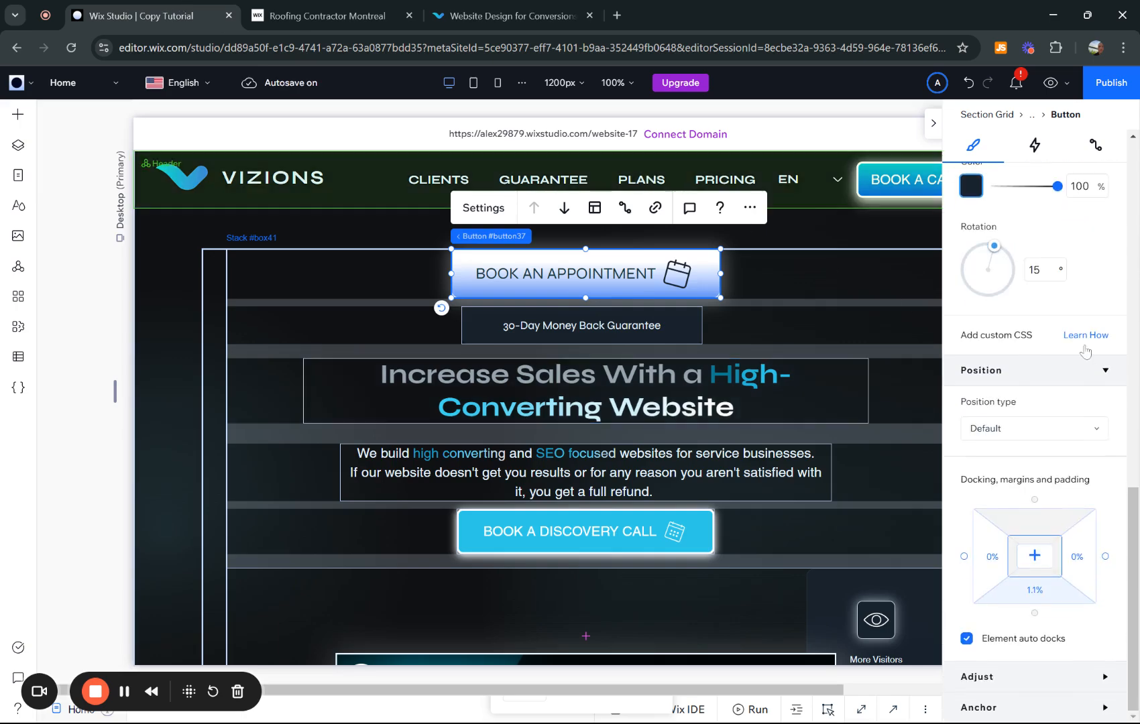
left_click(1016, 431)
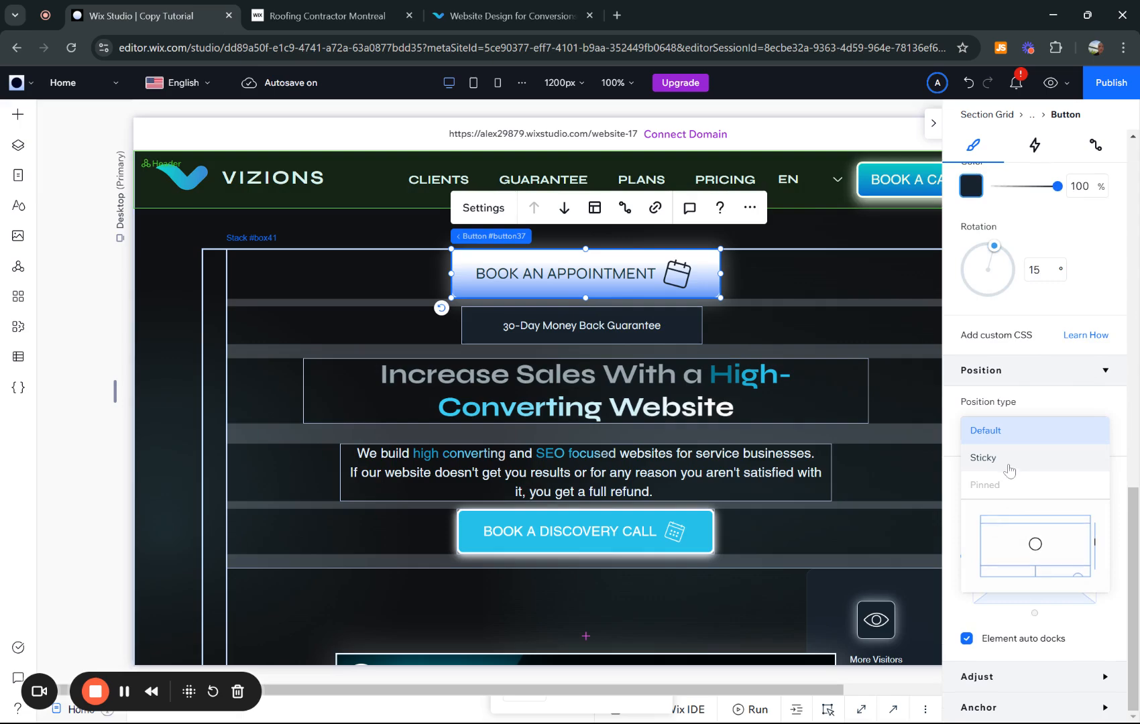
left_click(1118, 410)
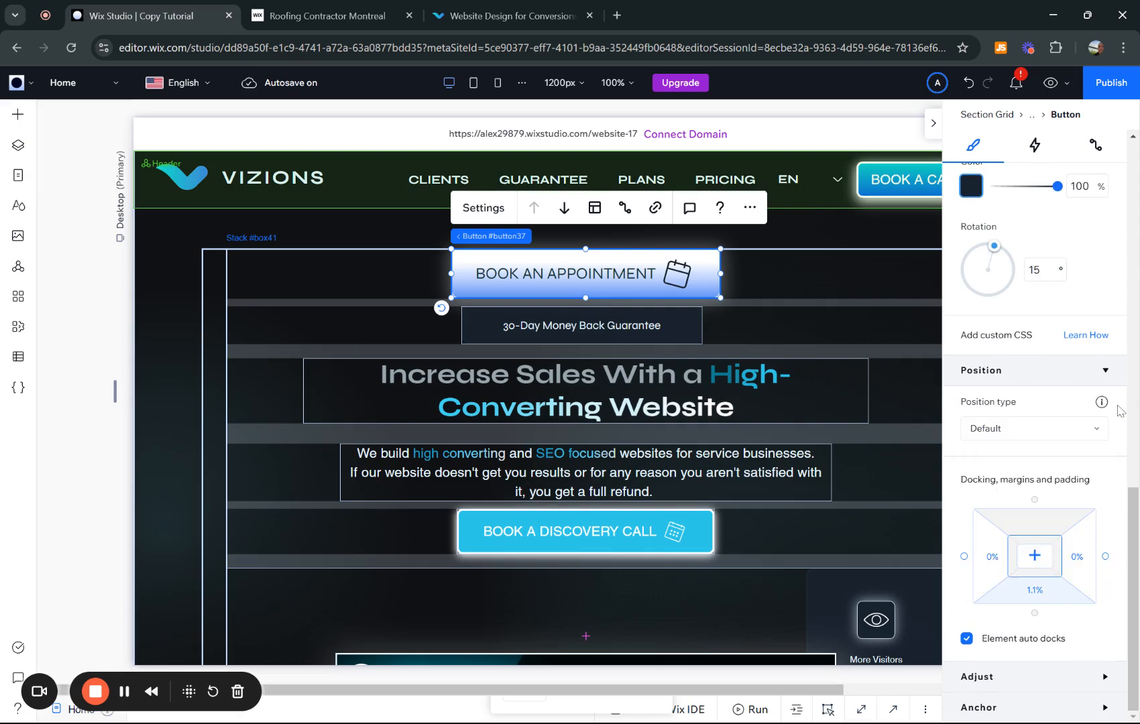
scroll(1113, 413, "up", 5)
scroll(1046, 456, "down", 5)
scroll(1051, 520, "down", 4)
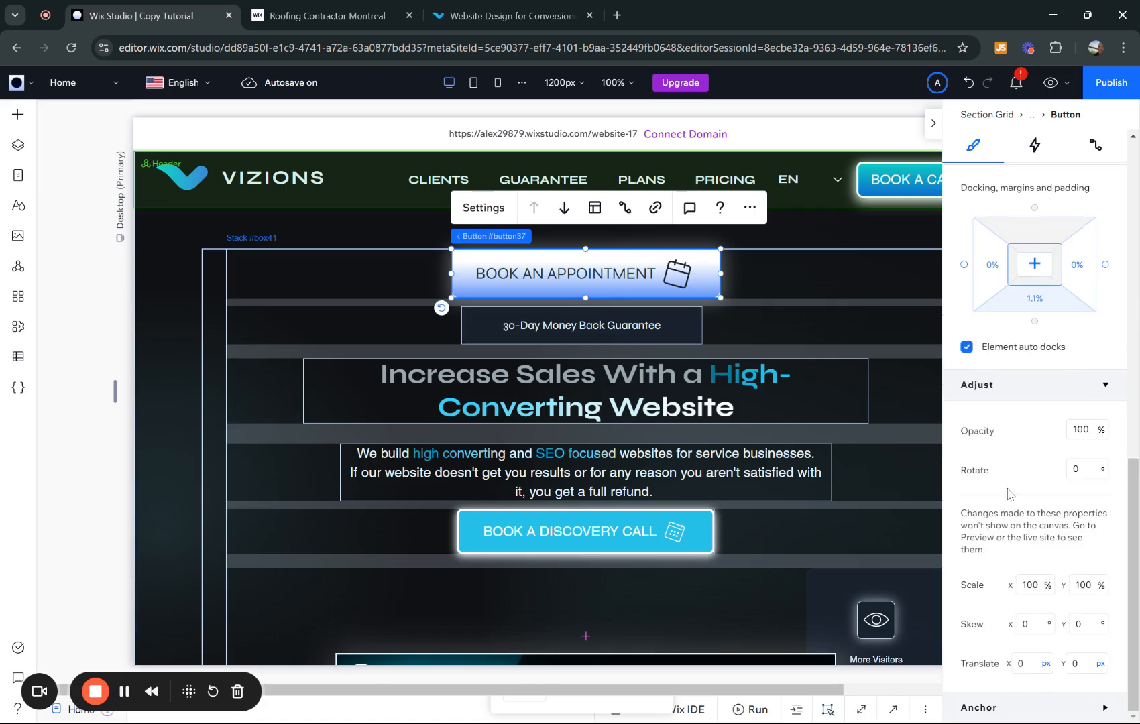
scroll(1008, 482, "up", 2)
scroll(1043, 367, "up", 2)
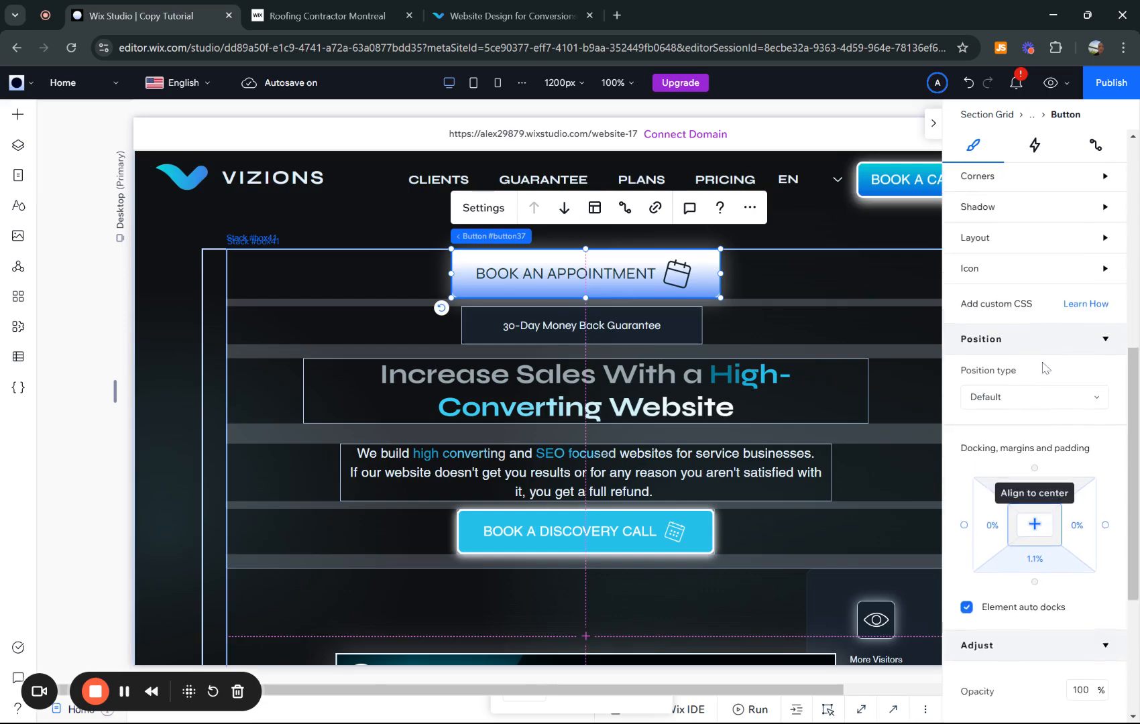
Review which text and icon display options the button's settings offer, and close the settings.
left_click(482, 207)
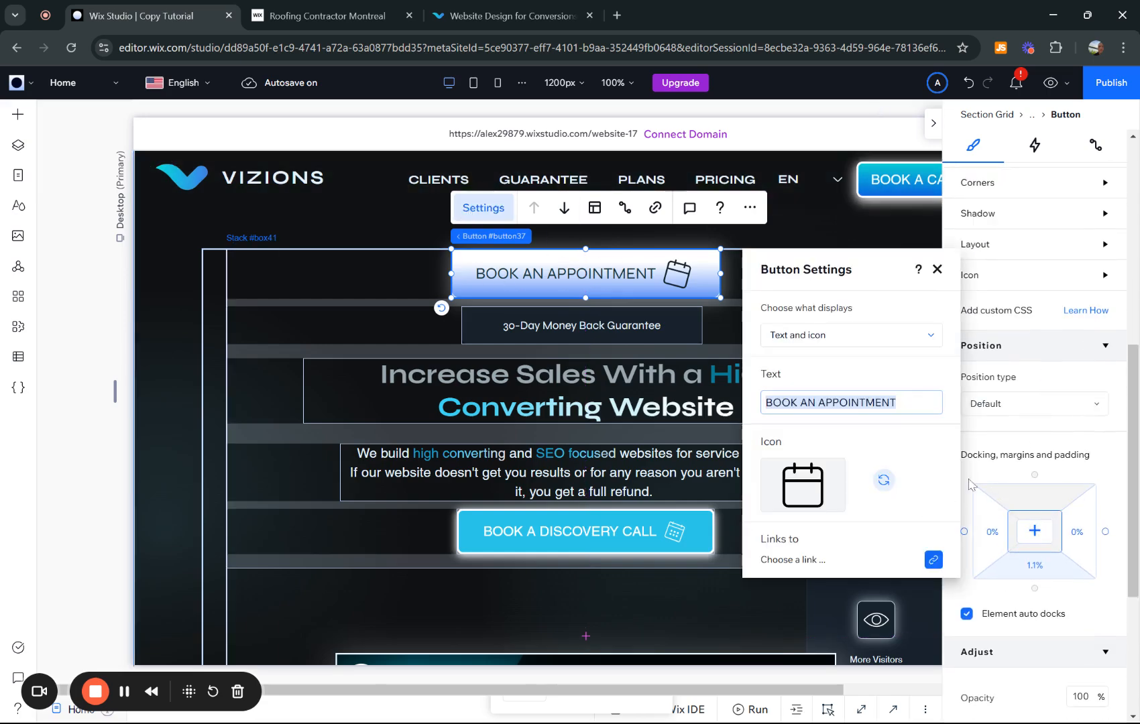
left_click(838, 336)
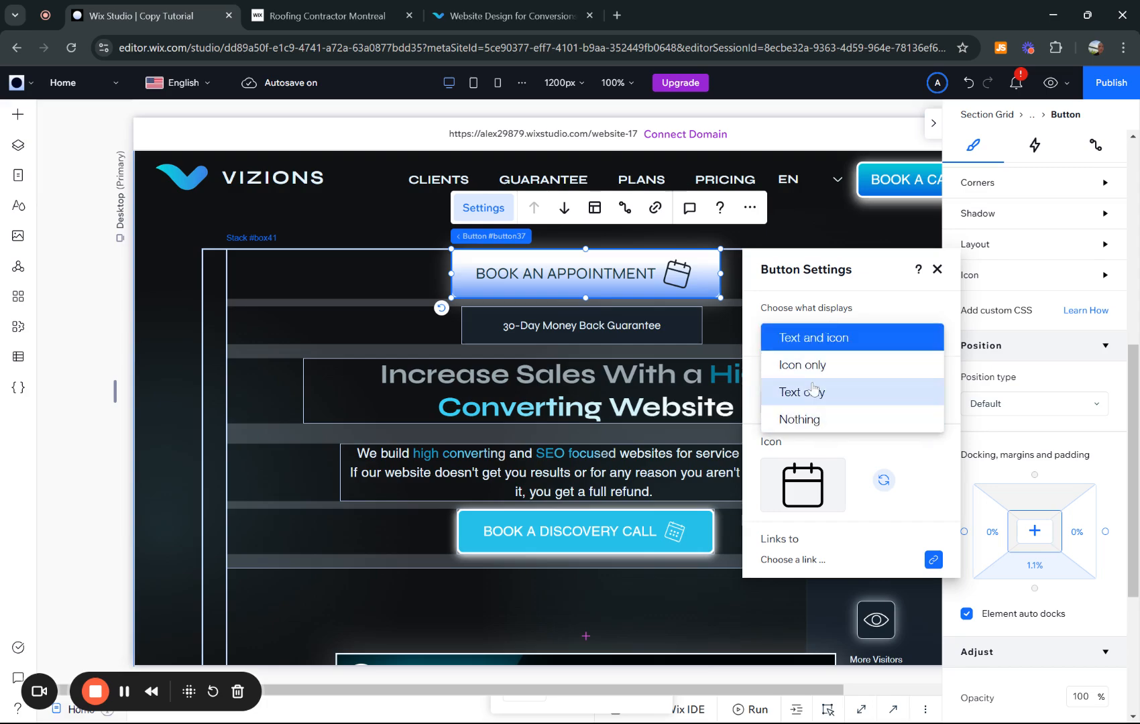
left_click(927, 486)
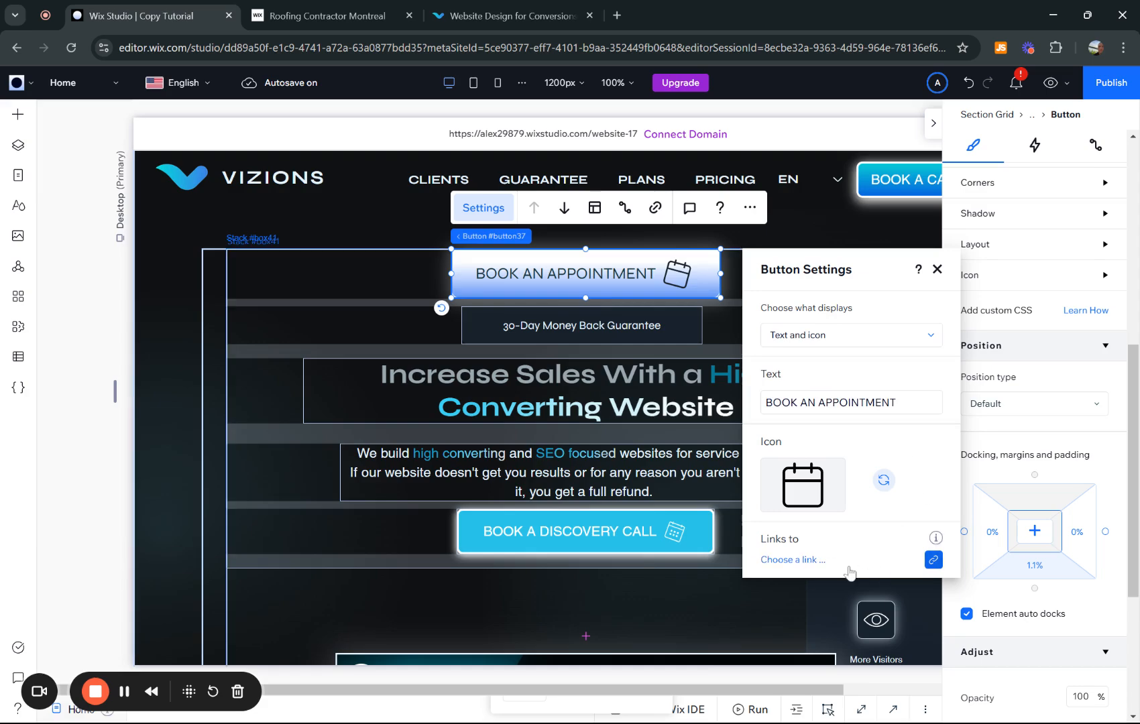
left_click(937, 270)
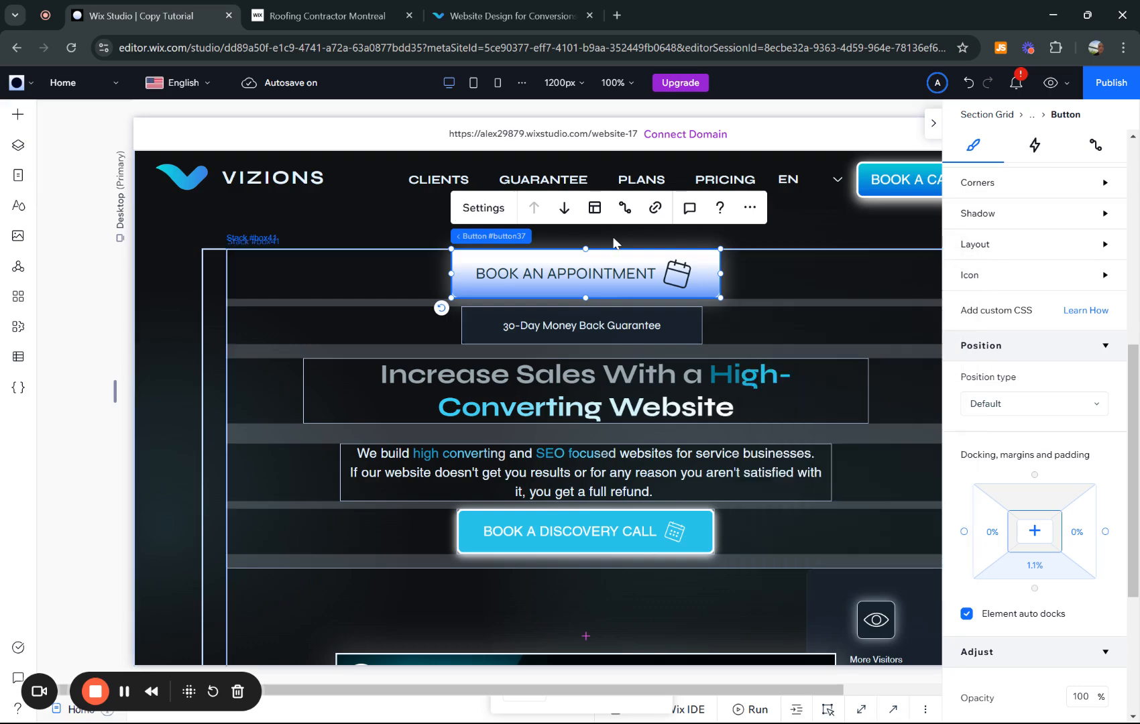
In the button layout, try placing the icon before the text and return it to after the text.
left_click(593, 209)
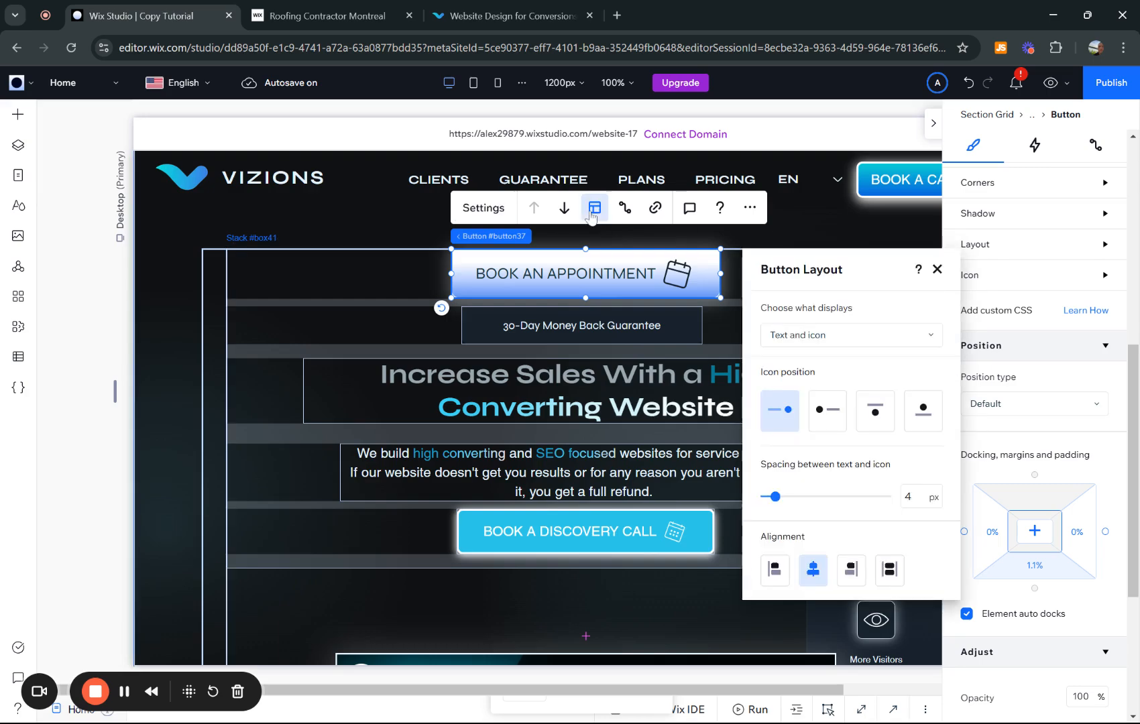
left_click(827, 410)
left_click(773, 417)
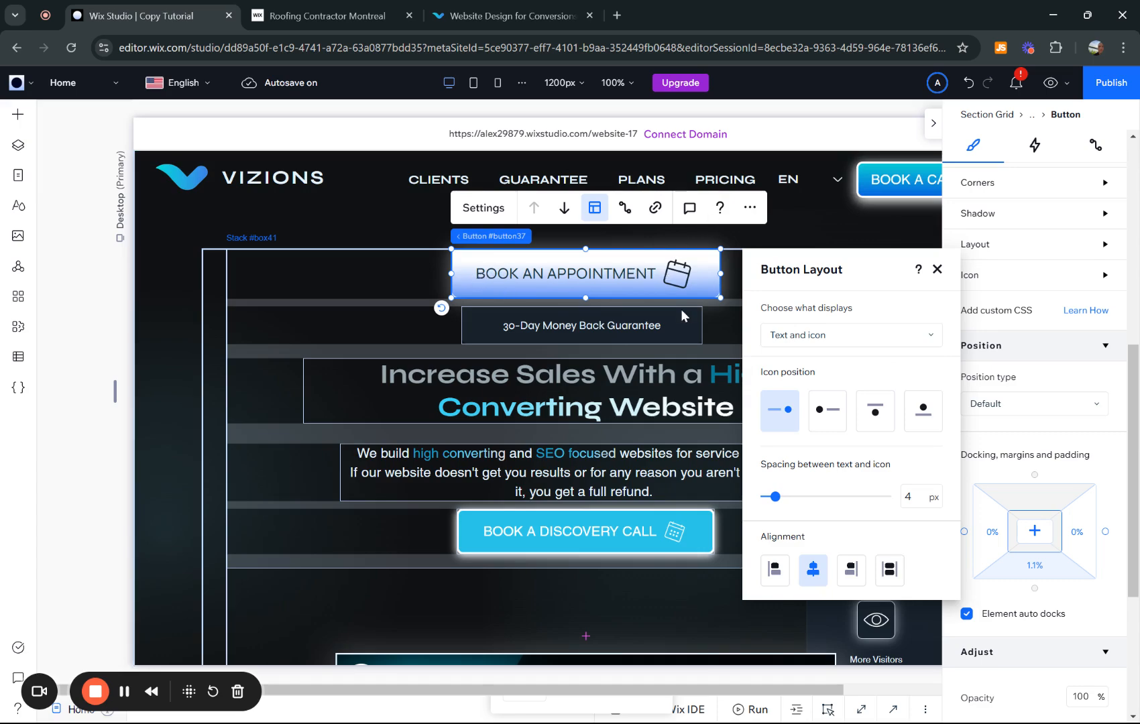
Try the other content alignments, return the button to center alignment, and close the layout settings.
left_click(775, 569)
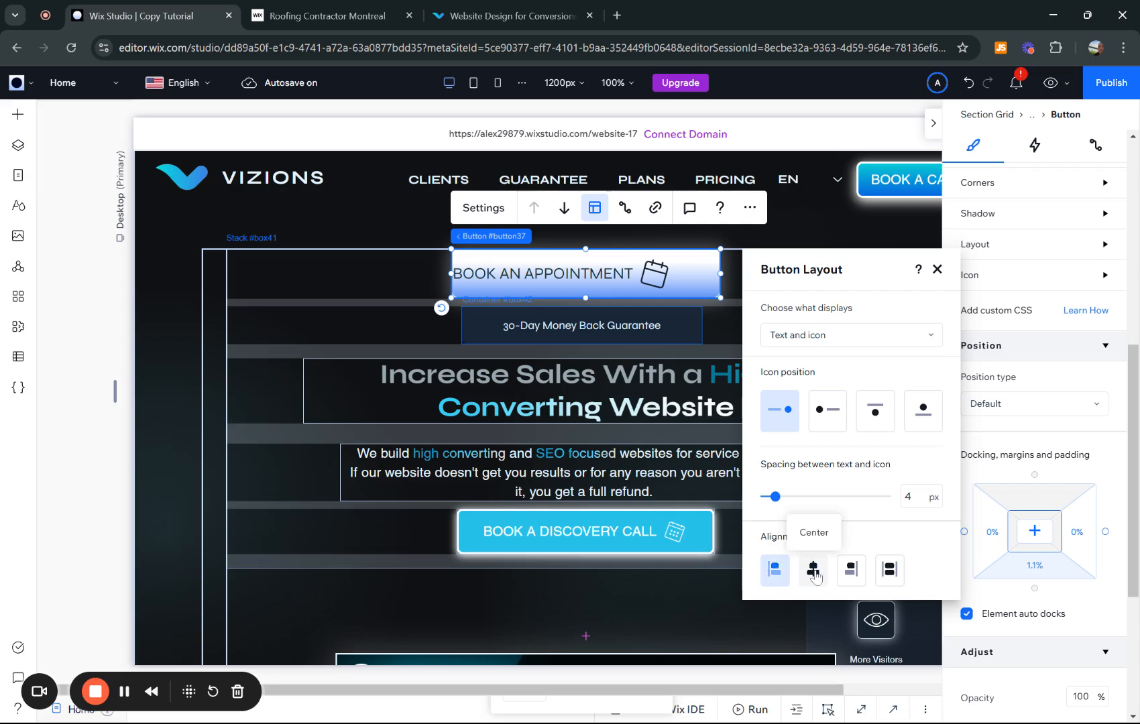
left_click(814, 574)
left_click(850, 571)
left_click(878, 570)
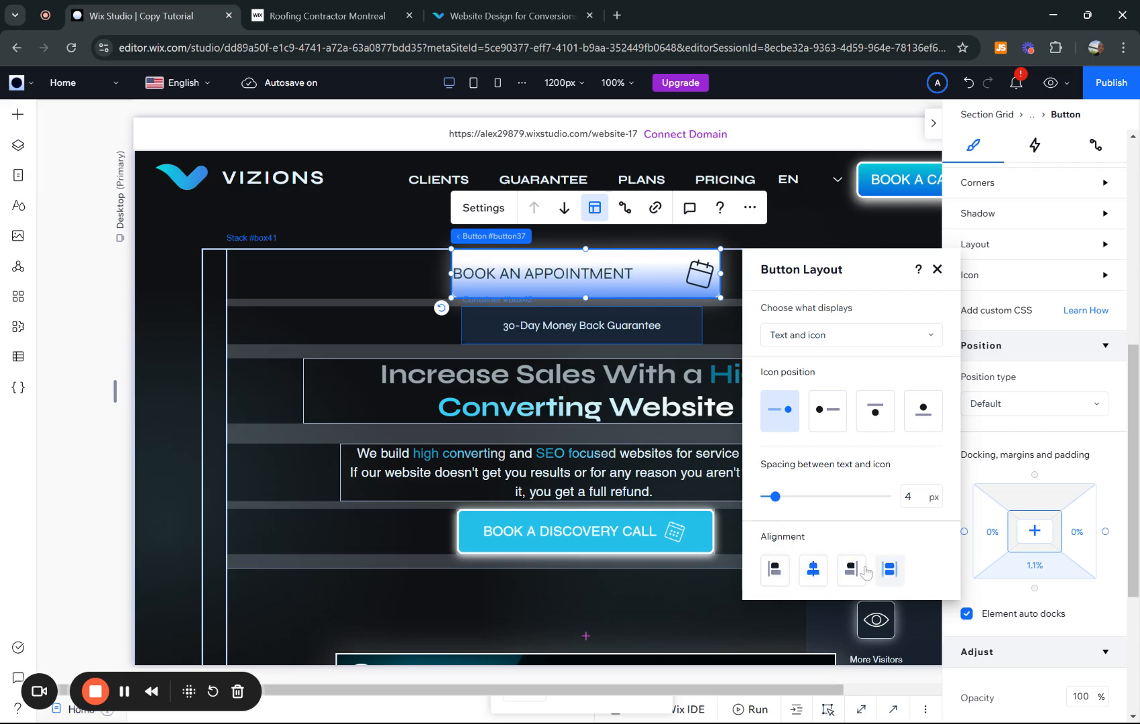
left_click(813, 573)
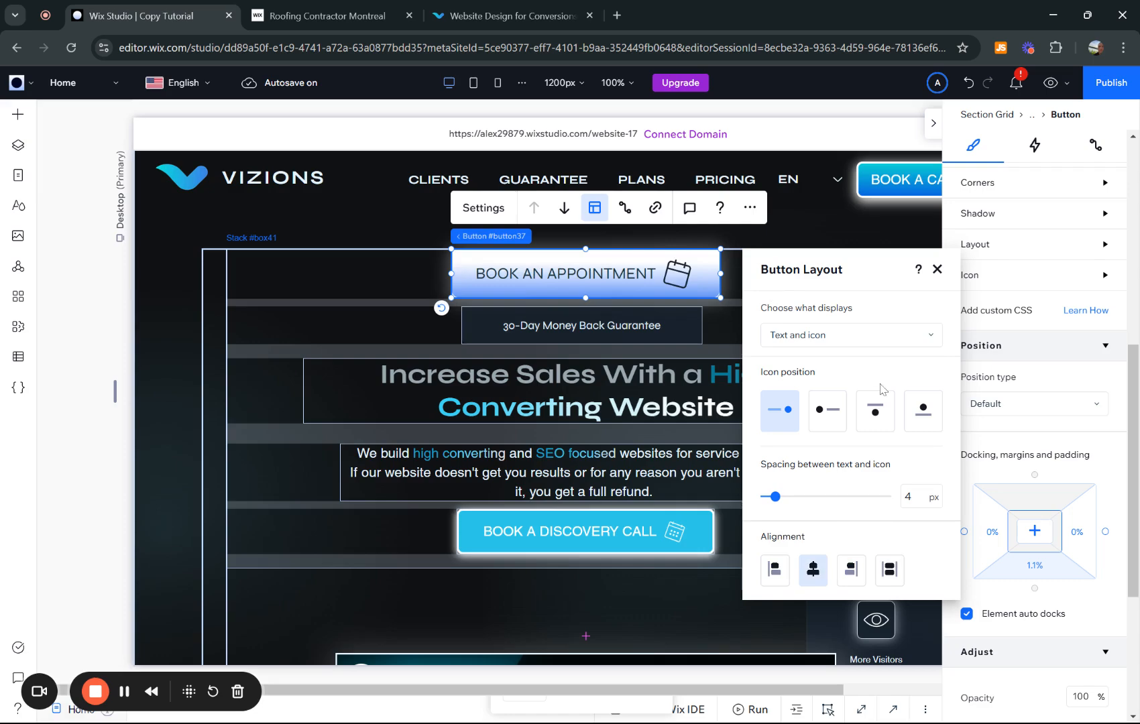
left_click(937, 270)
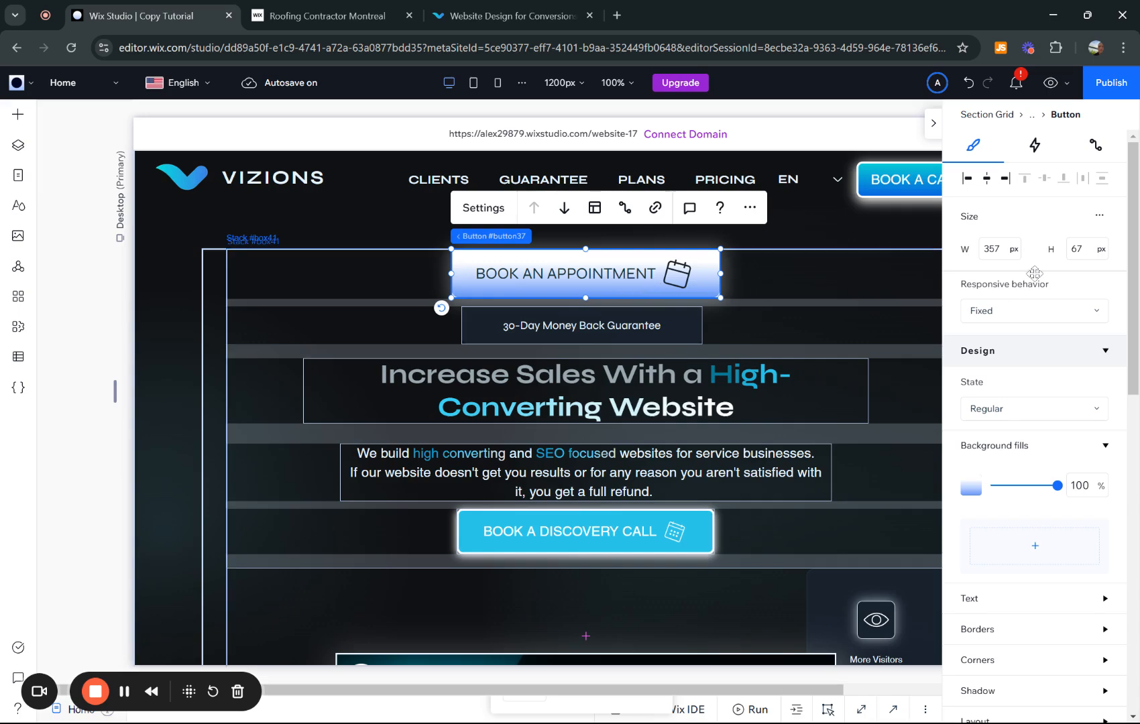
Open the button's entrance animation choices and reload the live Vizions site to examine how its elements enter.
left_click(1036, 146)
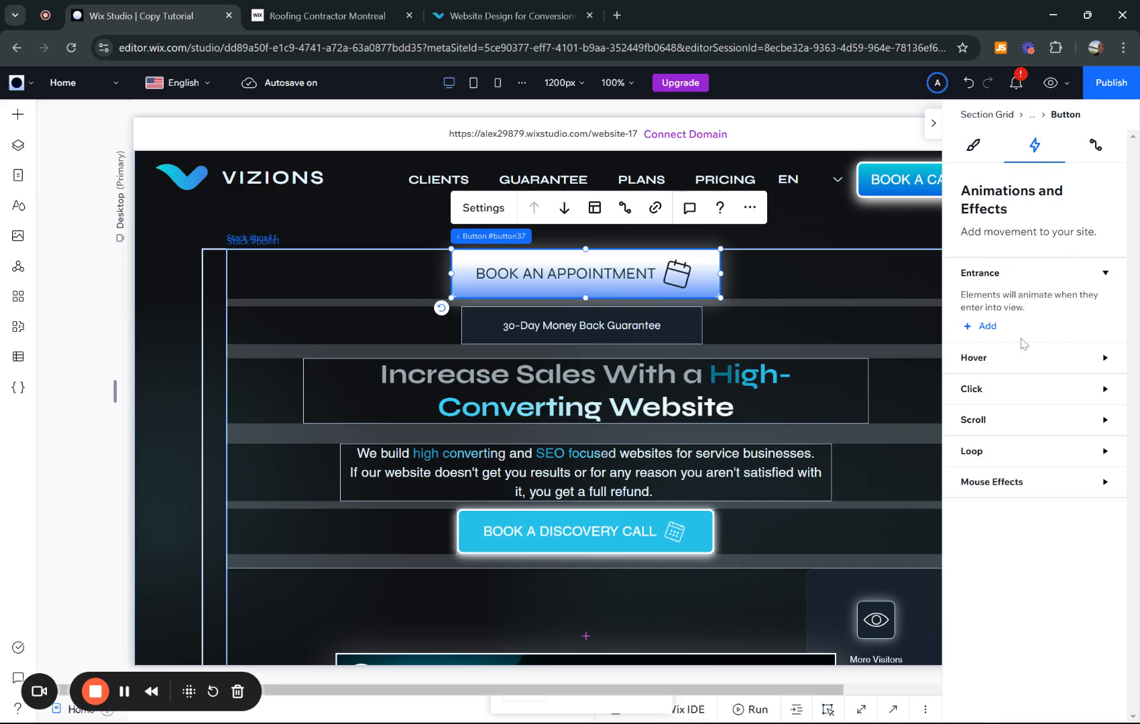
left_click(986, 327)
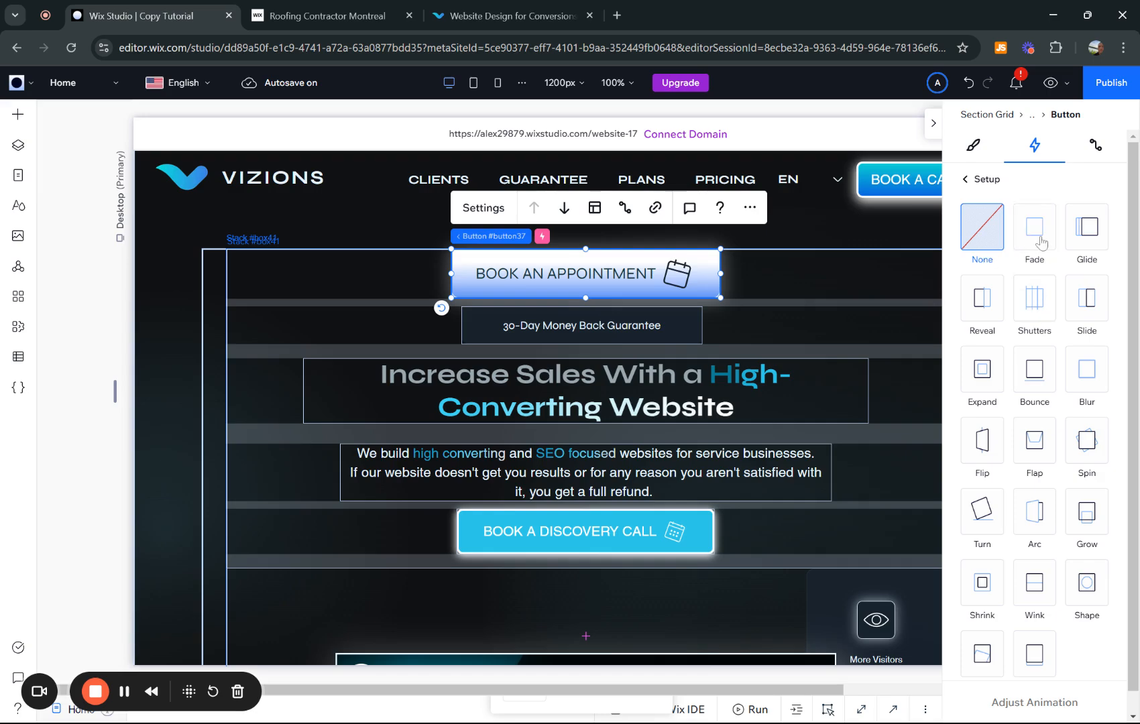
left_click(493, 9)
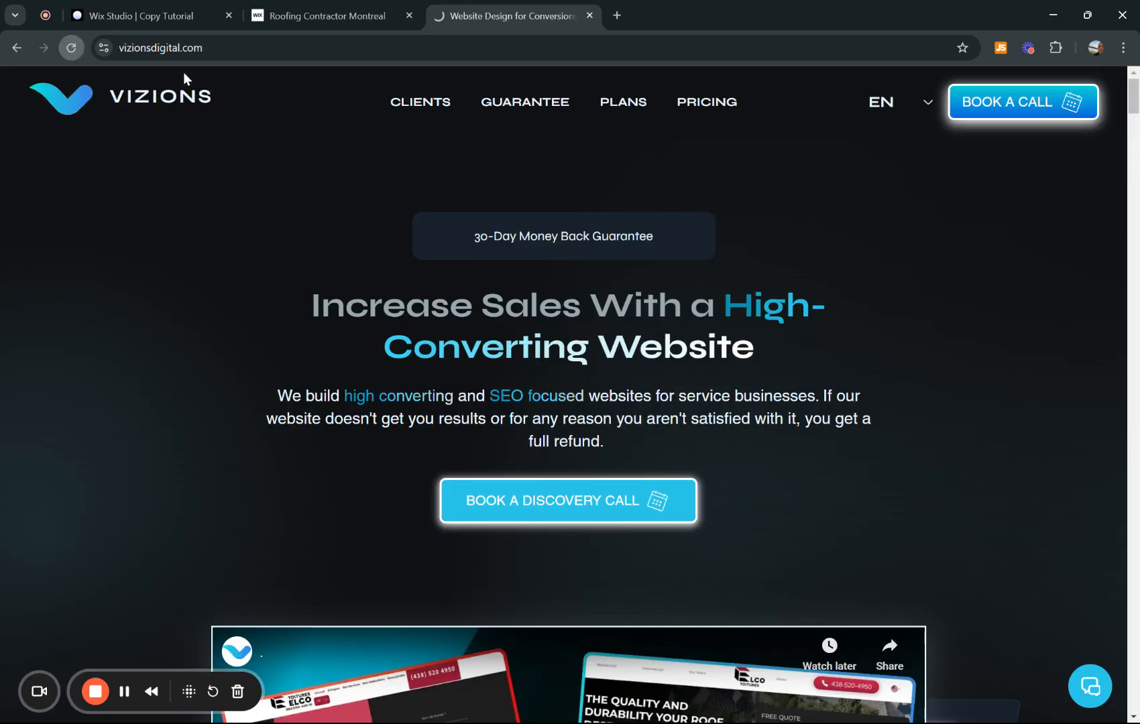
left_click(72, 47)
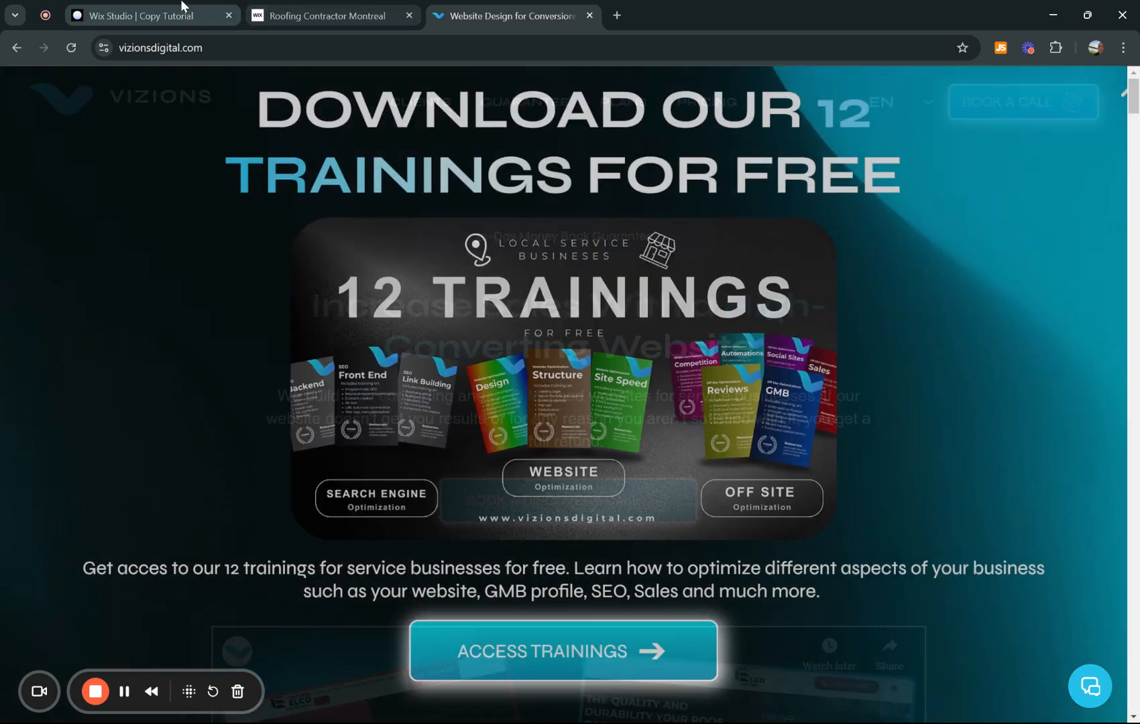
Return to Wix Studio, try the Reveal entrance animation, set the button's entrance to Fade and check its duration and delay options.
left_click(181, 5)
left_click(1036, 230)
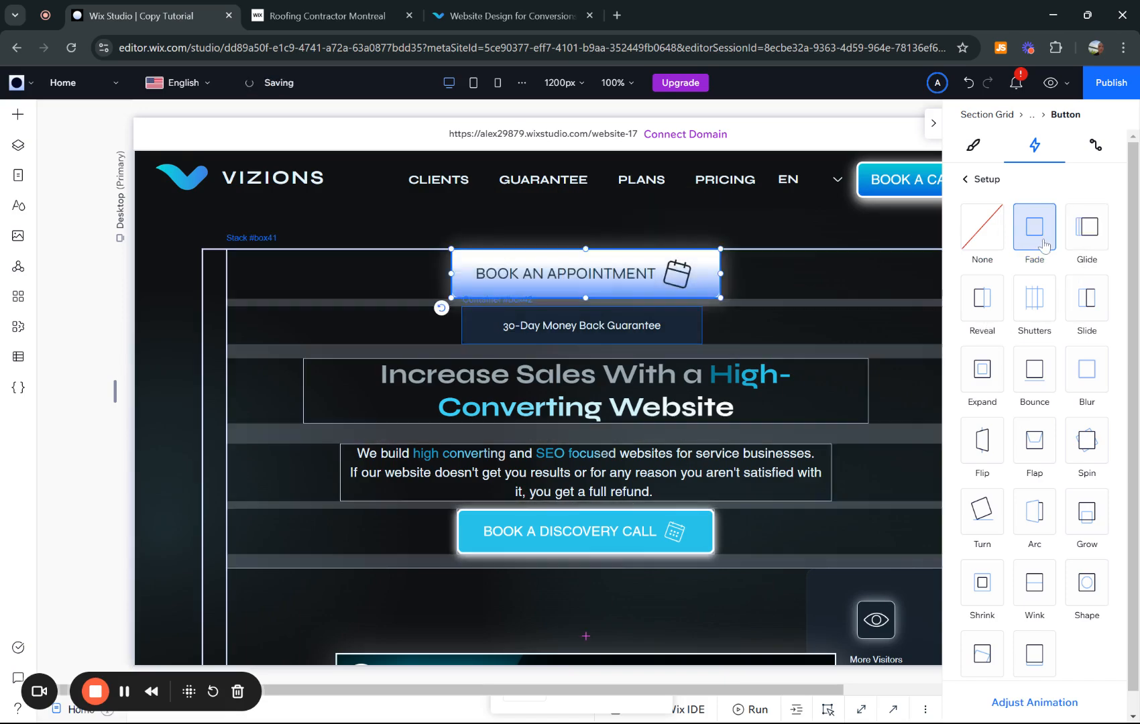
left_click(975, 309)
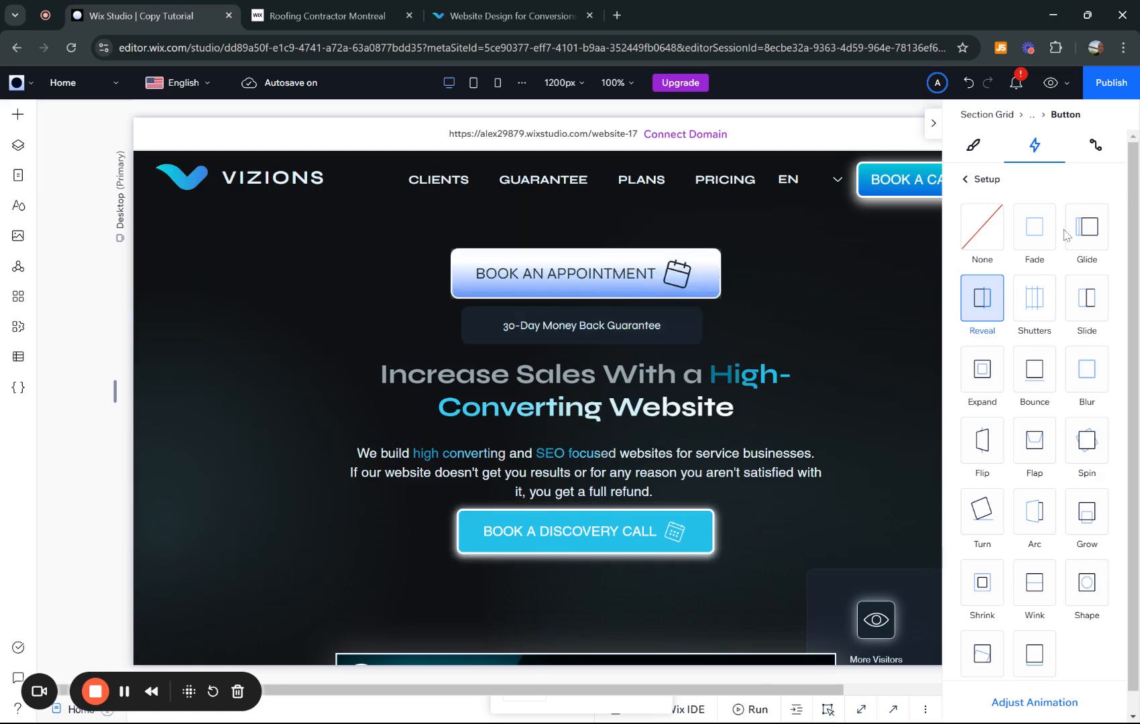
left_click(1046, 244)
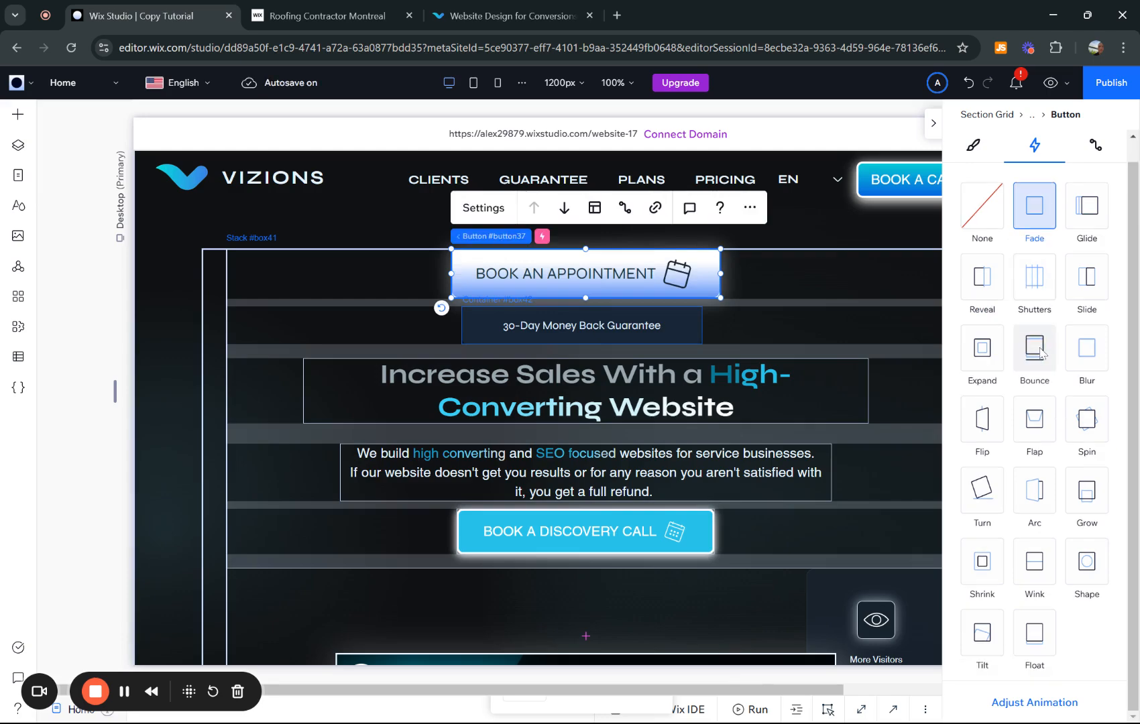
left_click(1034, 703)
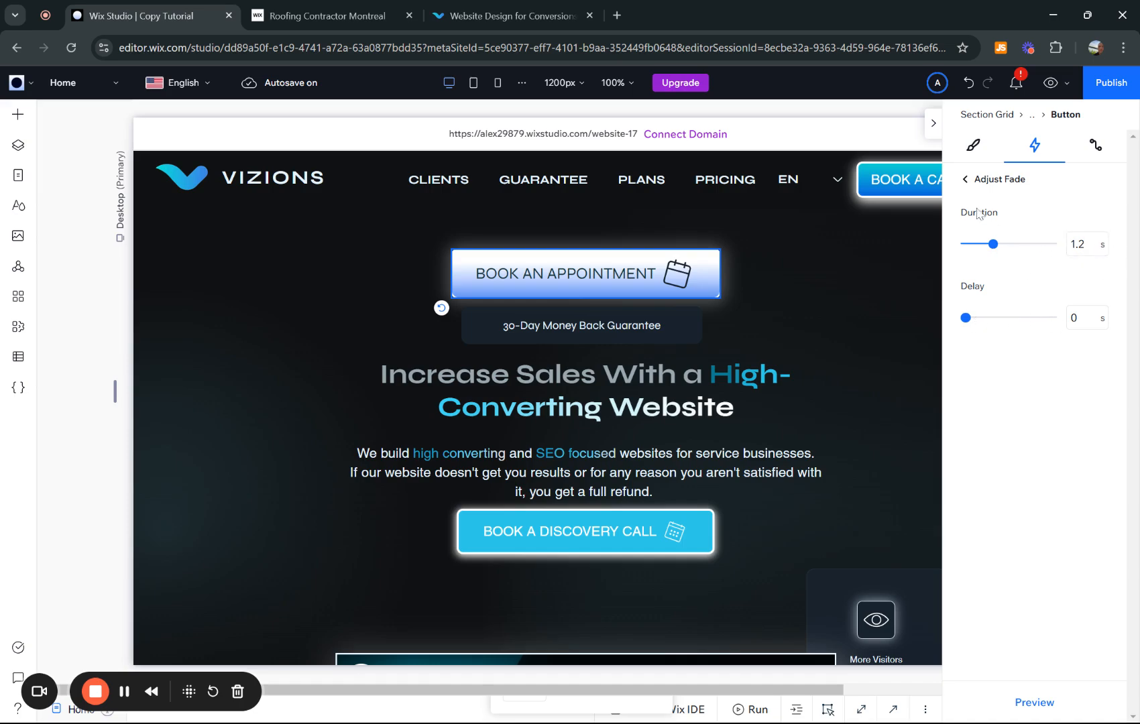
left_click(970, 186)
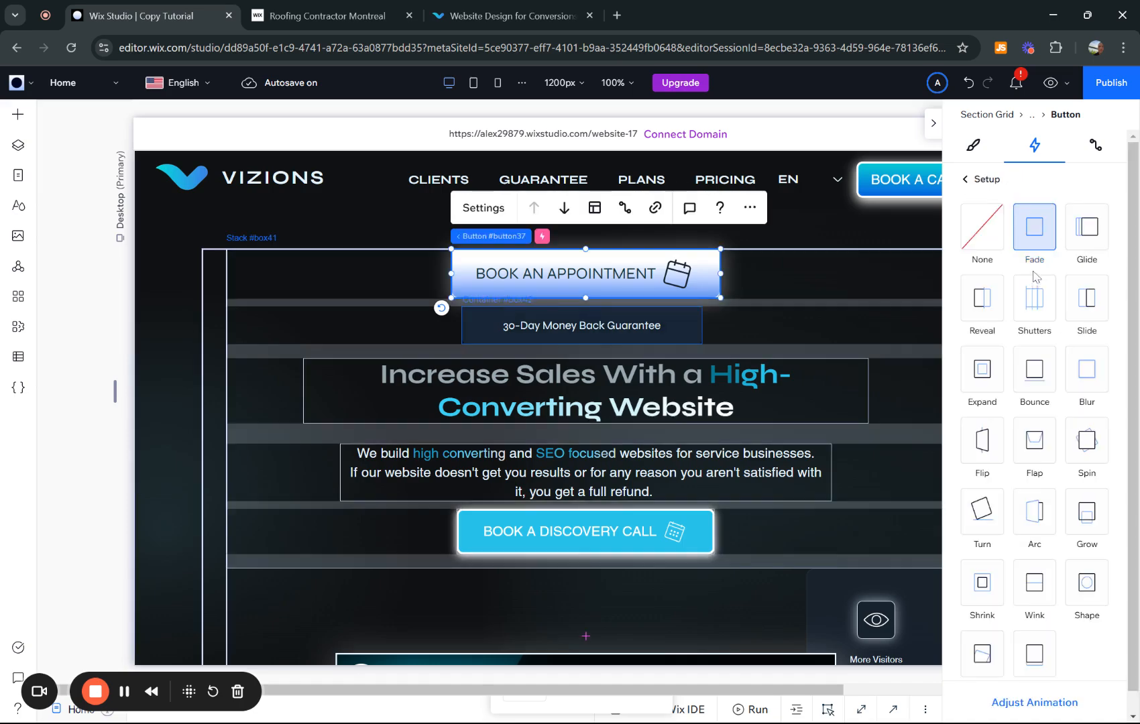
left_click(982, 180)
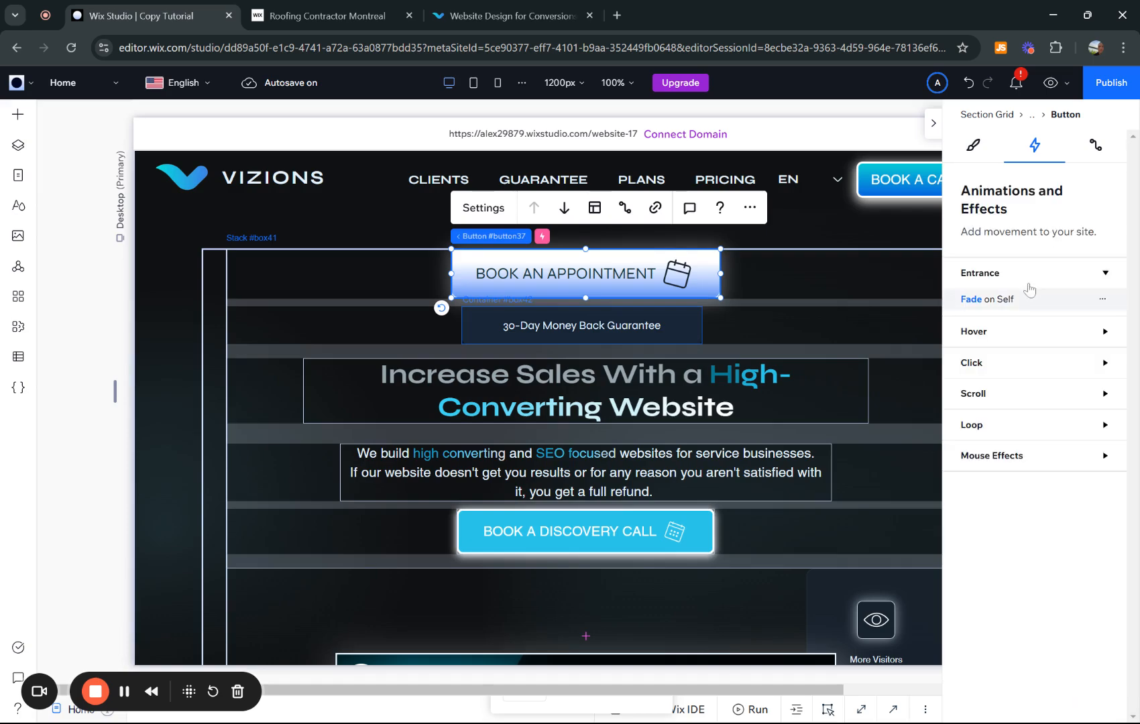
Check the hover effect of the discovery call button on the live Vizions site and add an Expand hover animation to the appointment button.
left_click(1037, 336)
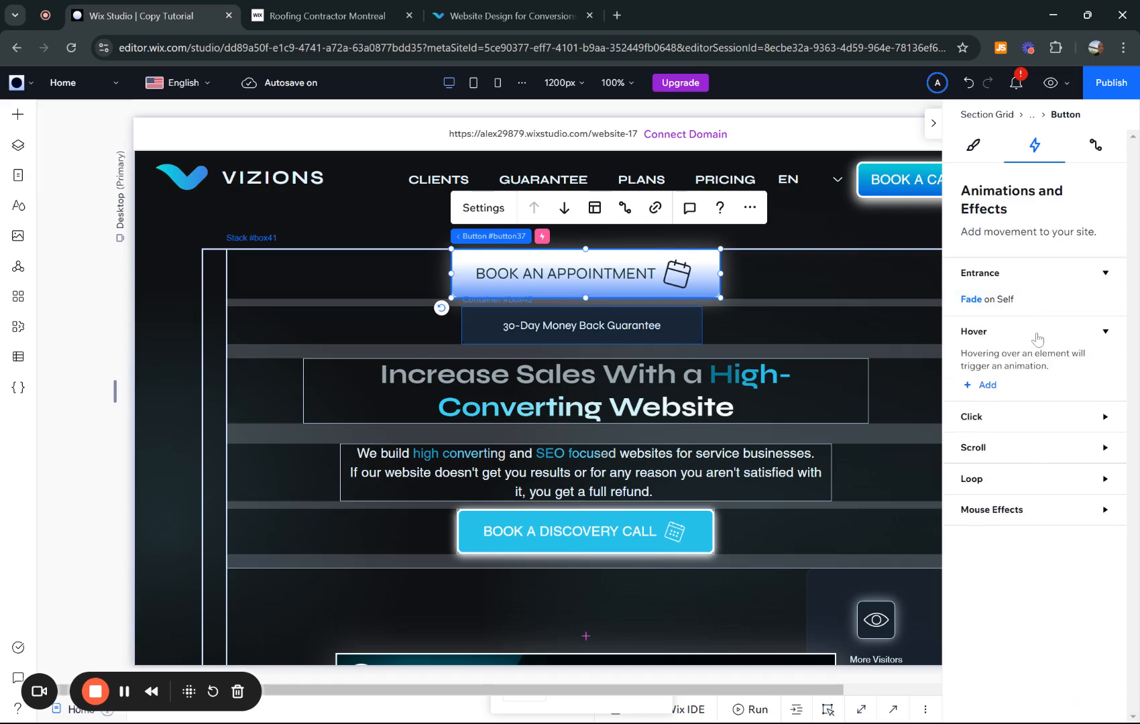
left_click(503, 15)
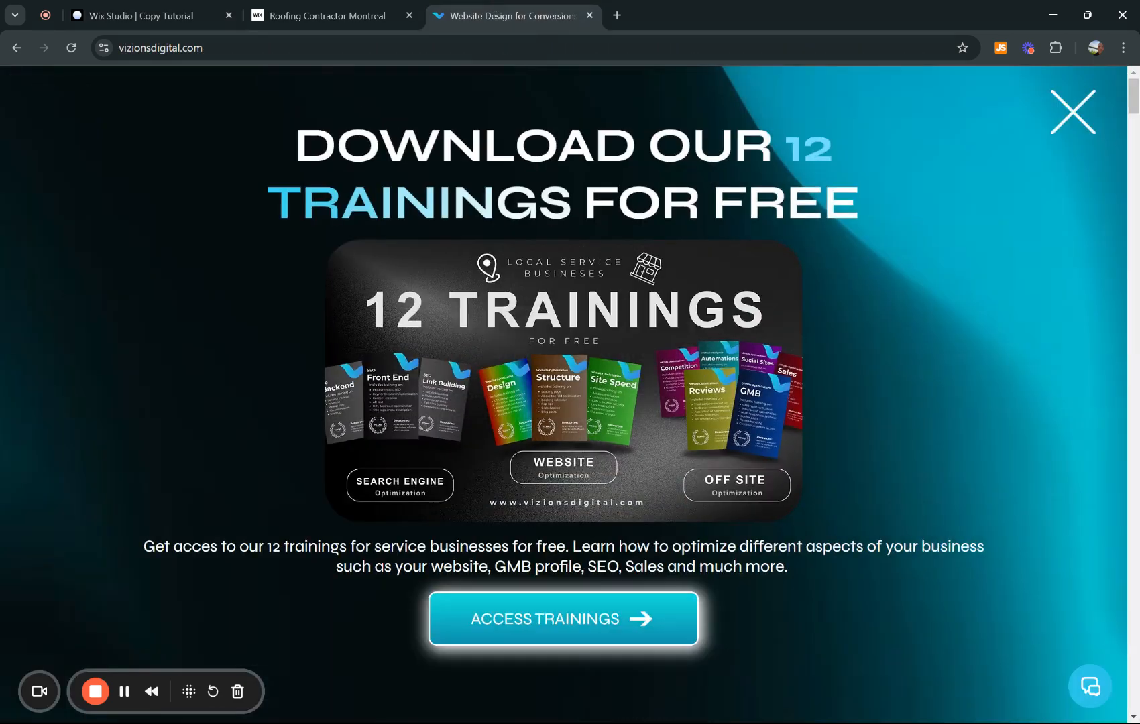
left_click(1071, 123)
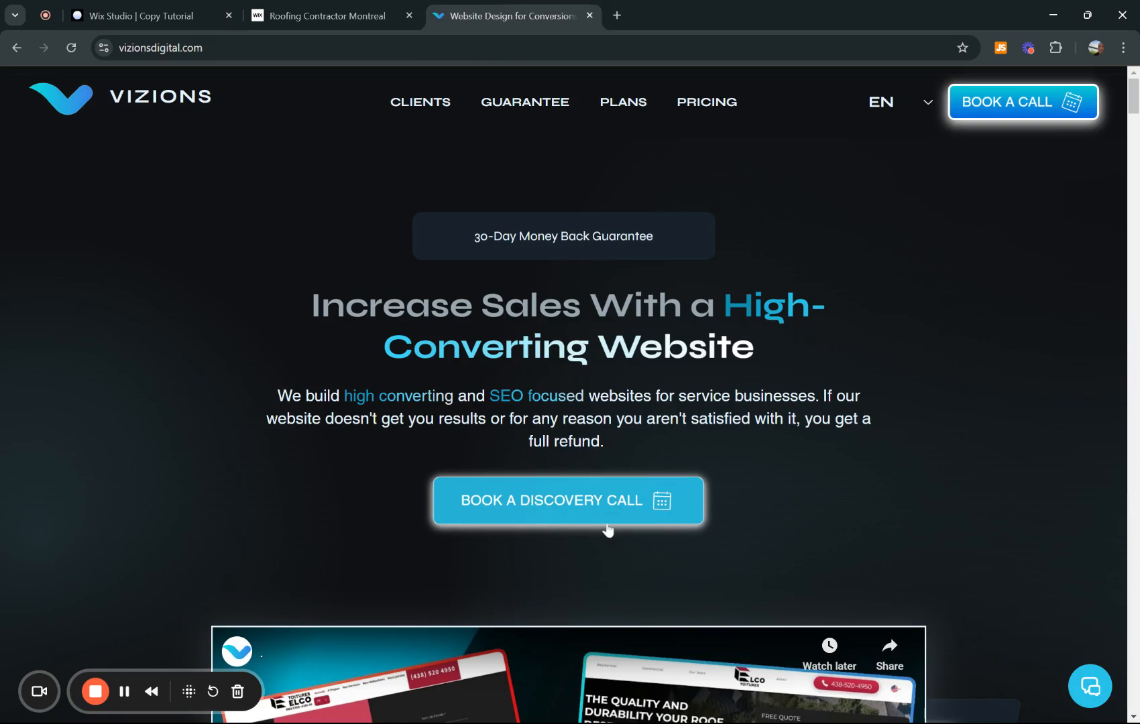
left_click(144, 10)
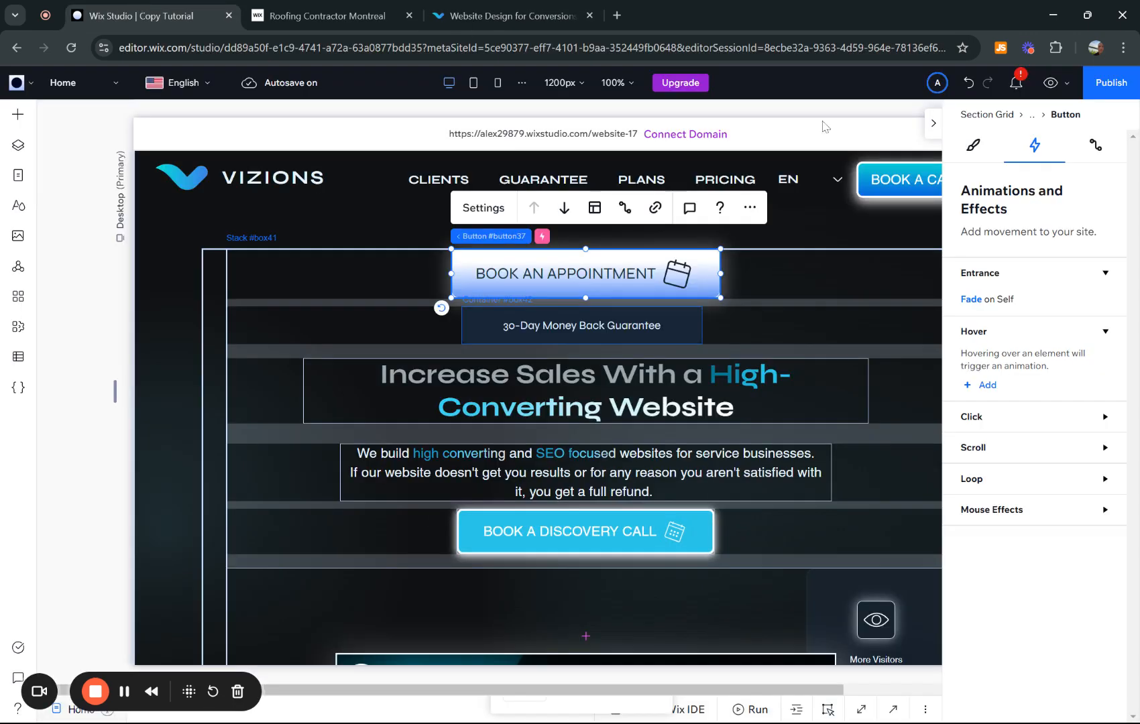
left_click(987, 387)
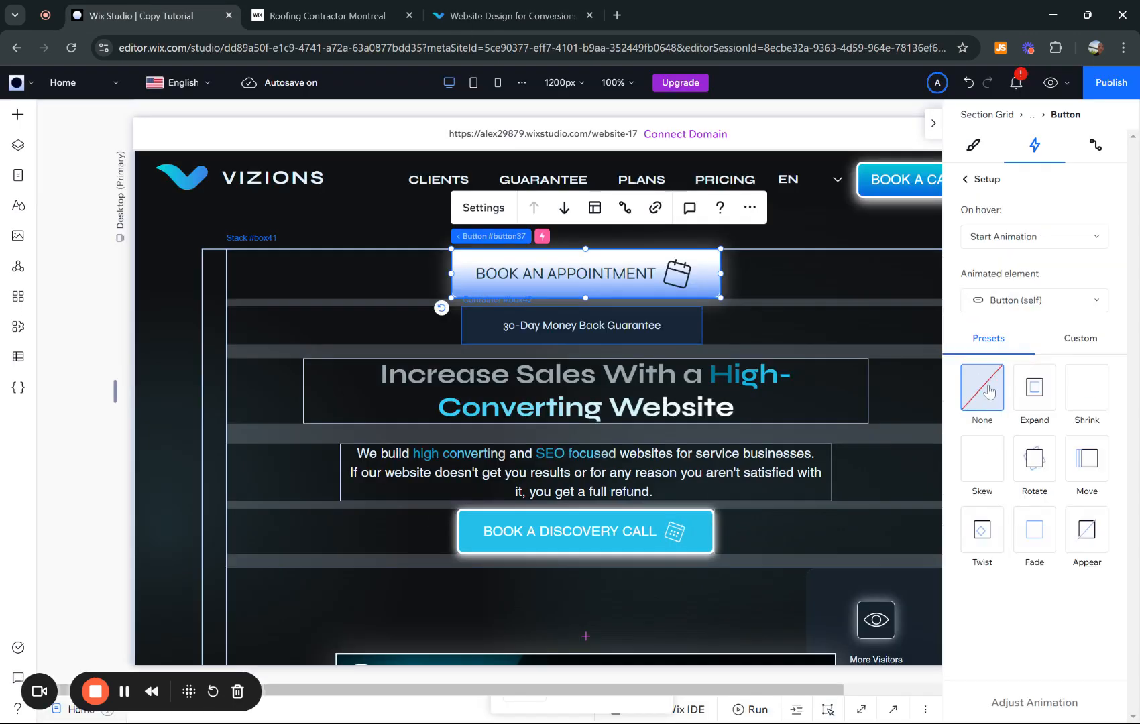
left_click(1039, 401)
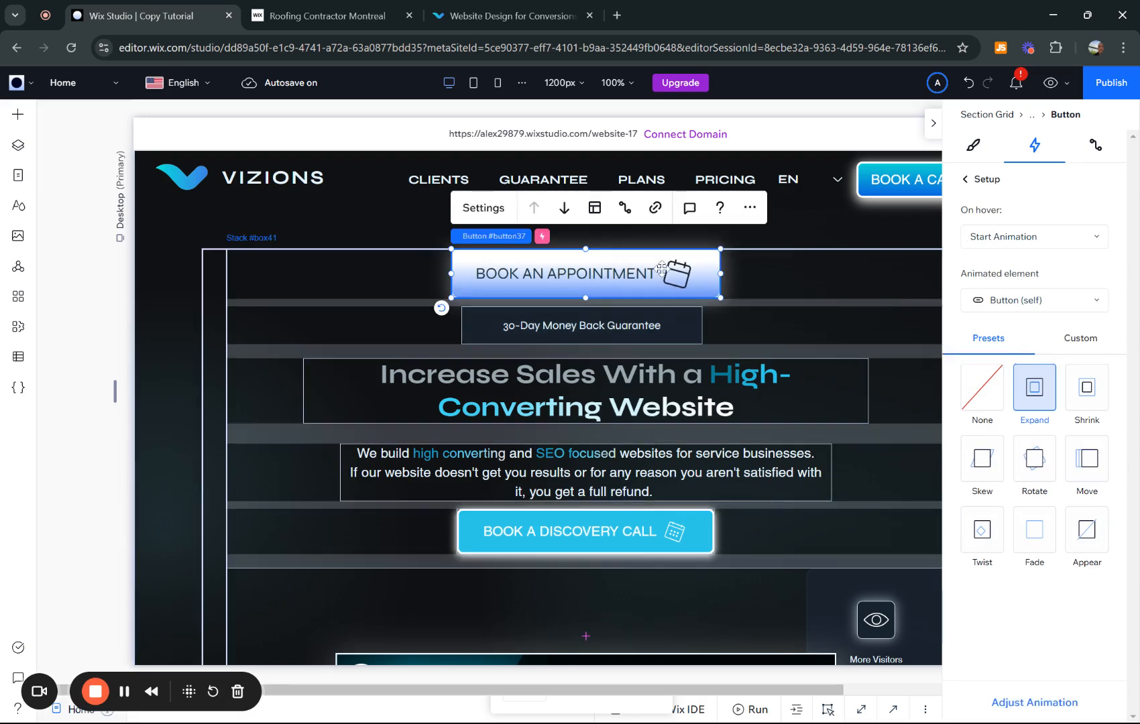
Check the button's icon design settings and reset its Hover state design to match the Regular state.
left_click(977, 154)
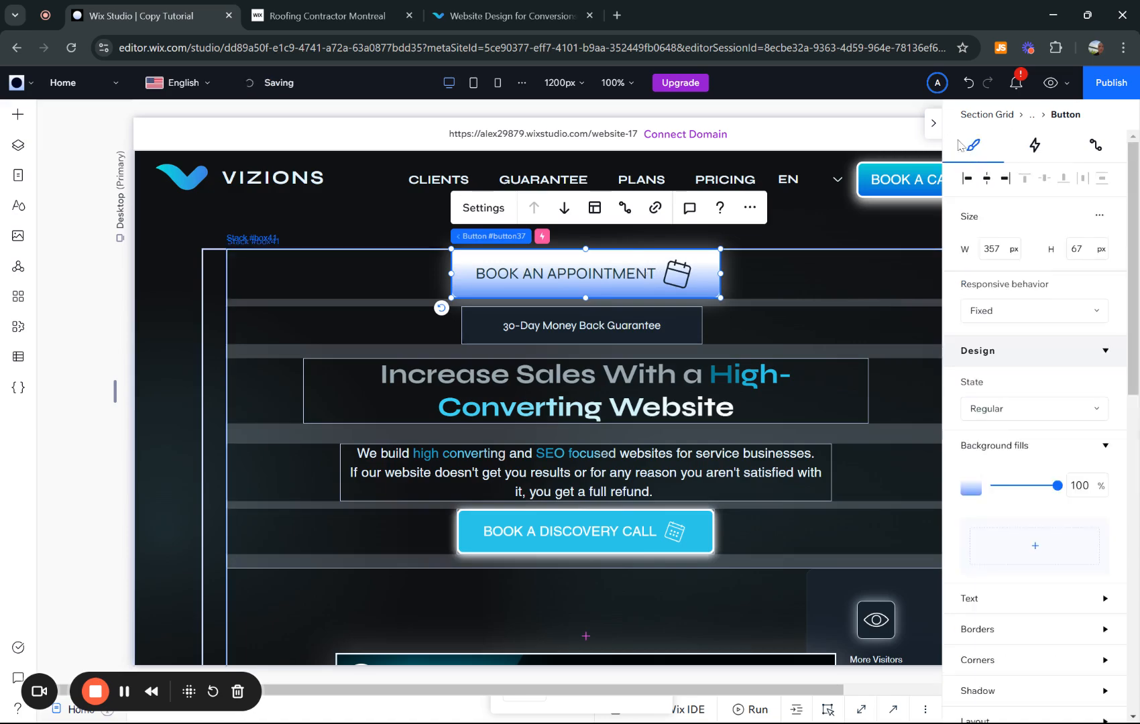
scroll(989, 452, "down", 5)
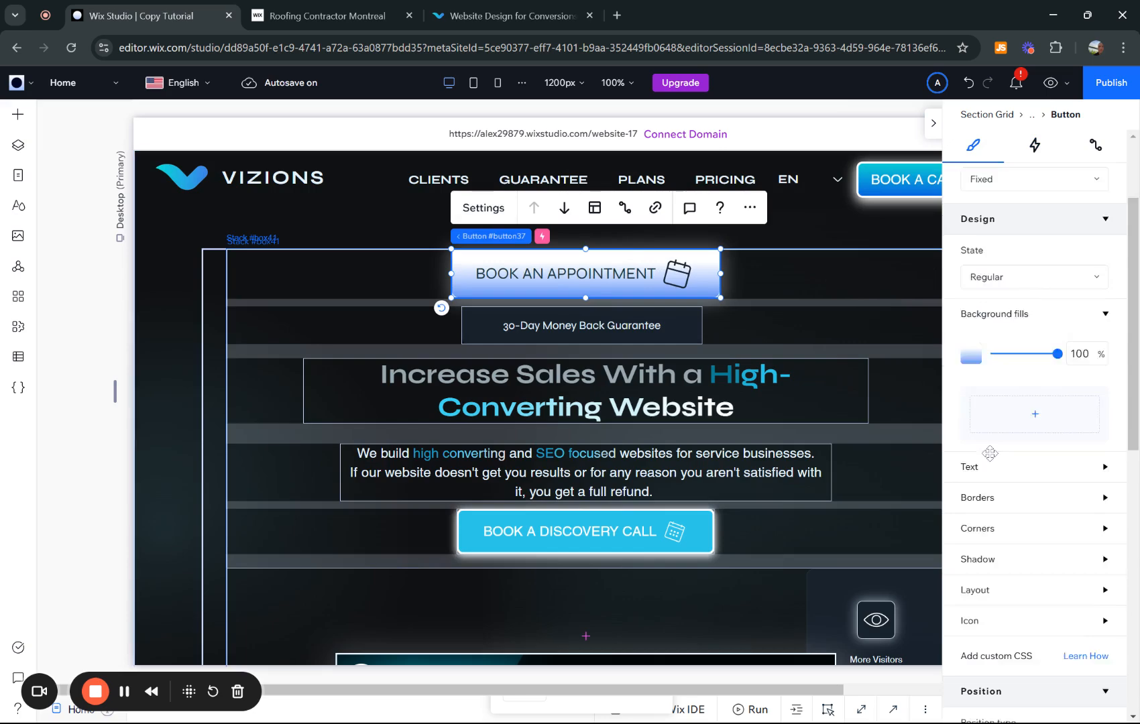
left_click(1001, 462)
scroll(1001, 464, "down", 1)
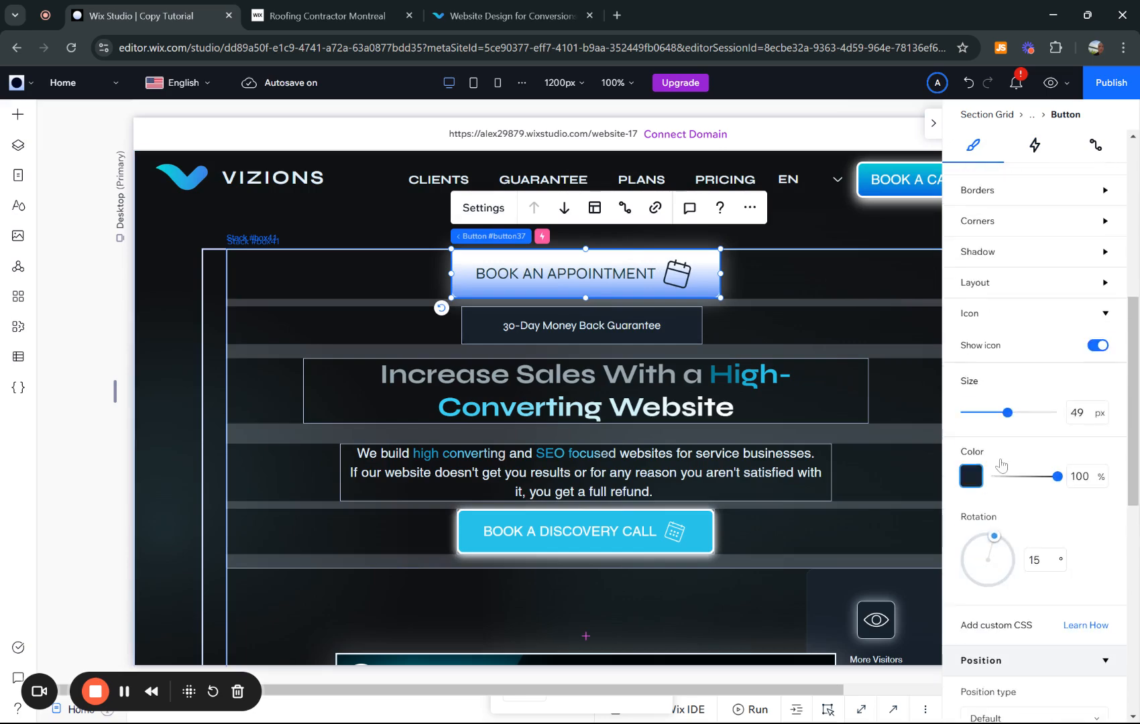
scroll(1001, 464, "up", 5)
left_click(1009, 409)
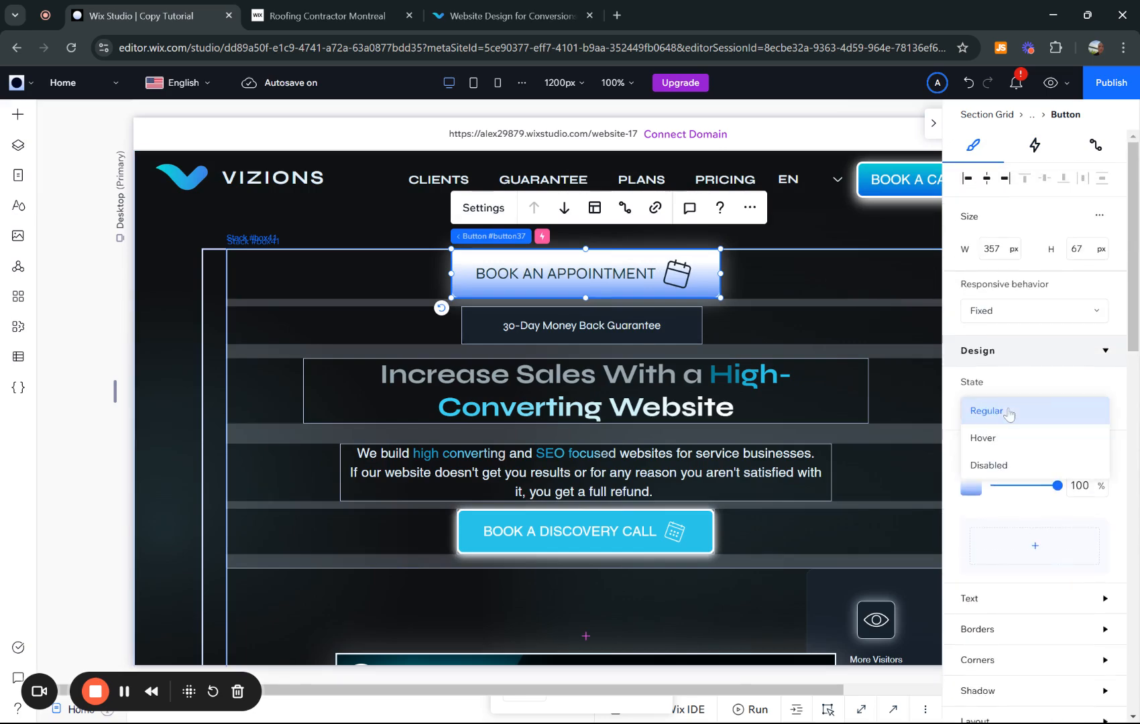
left_click(1019, 406)
left_click(1005, 411)
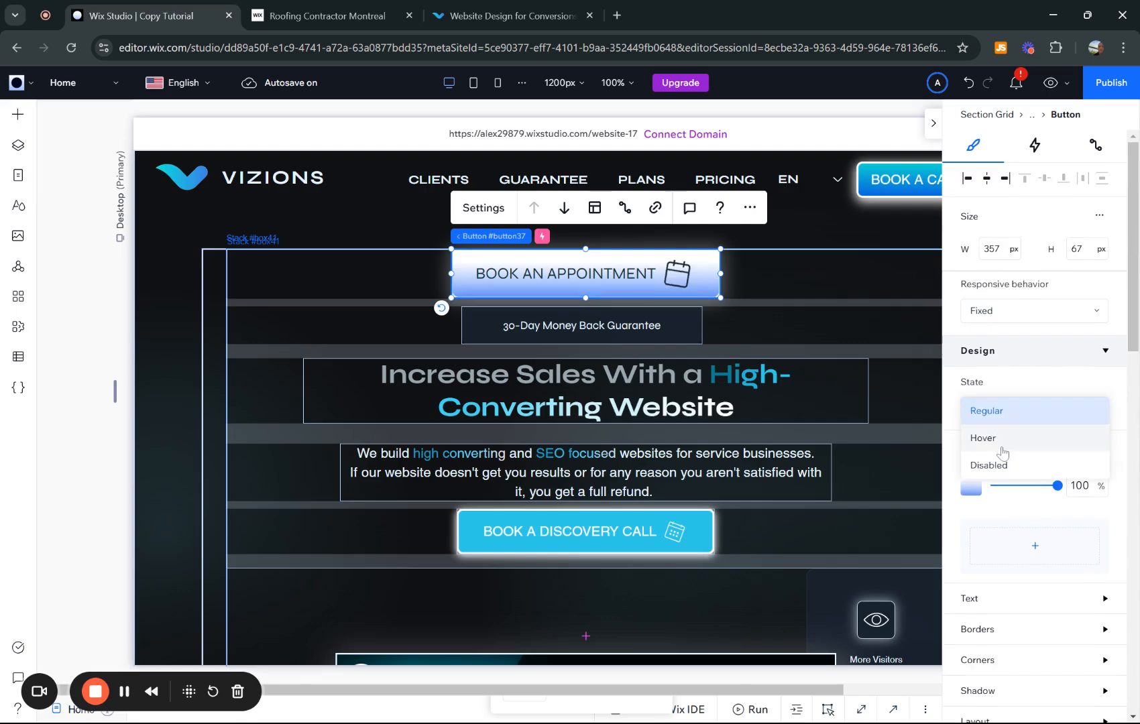
left_click(1001, 439)
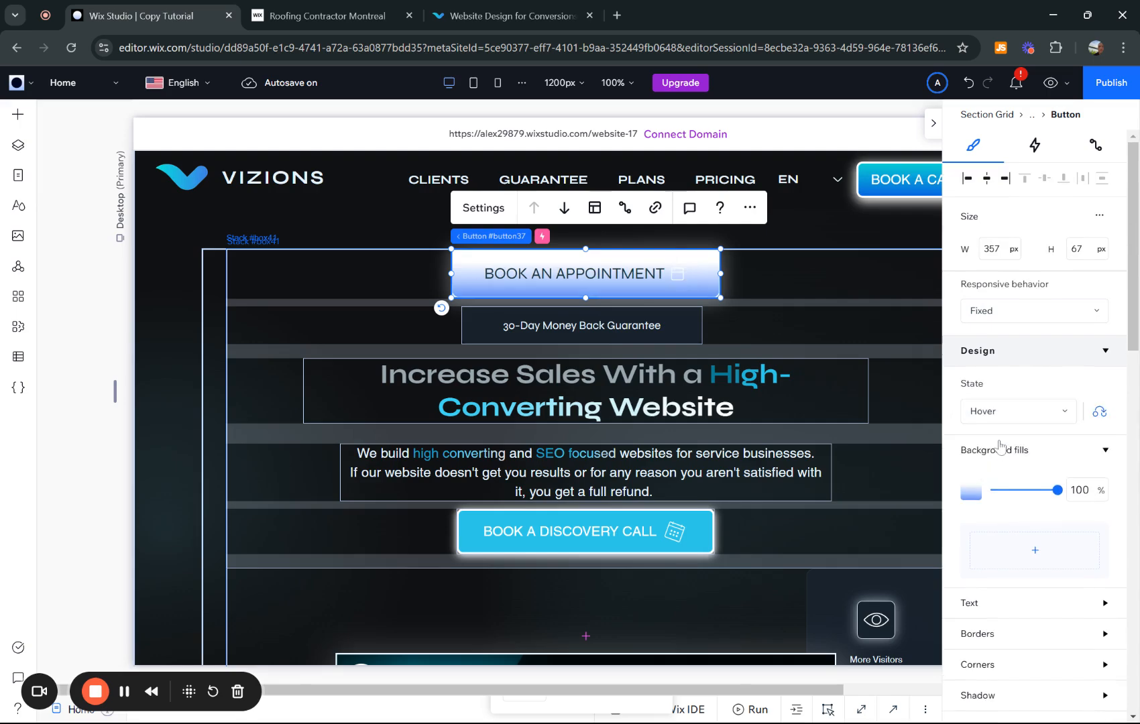
left_click(1098, 413)
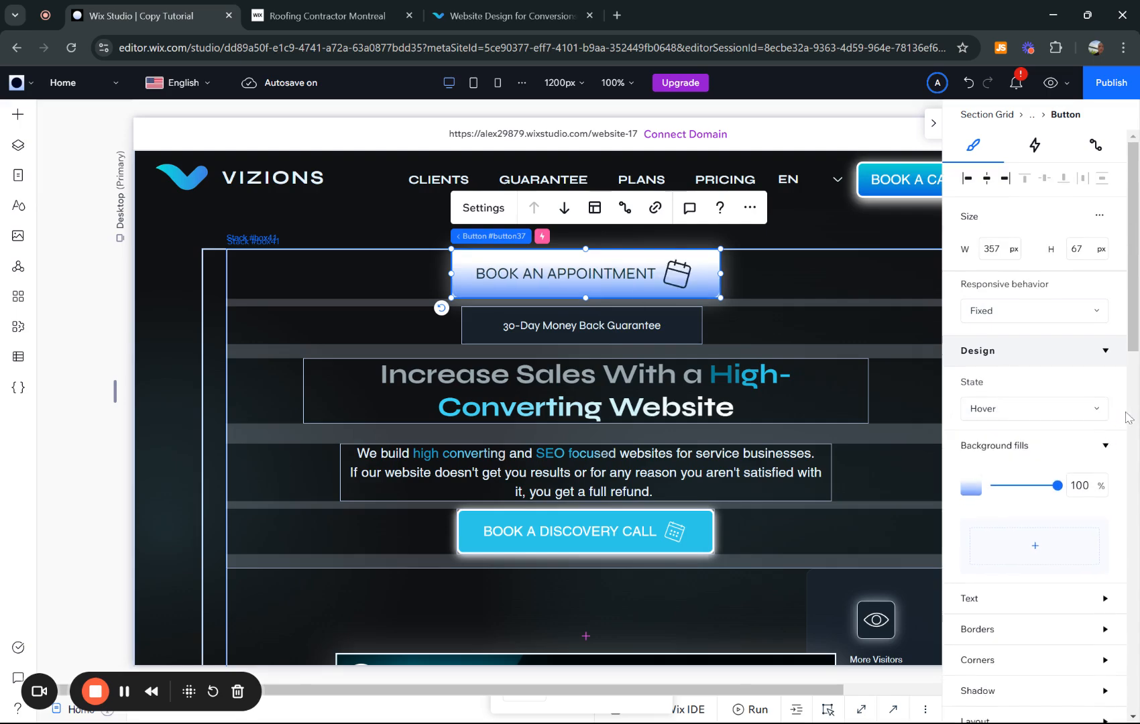
Examine the button's Disabled state design and return to the Hover state.
left_click(1026, 409)
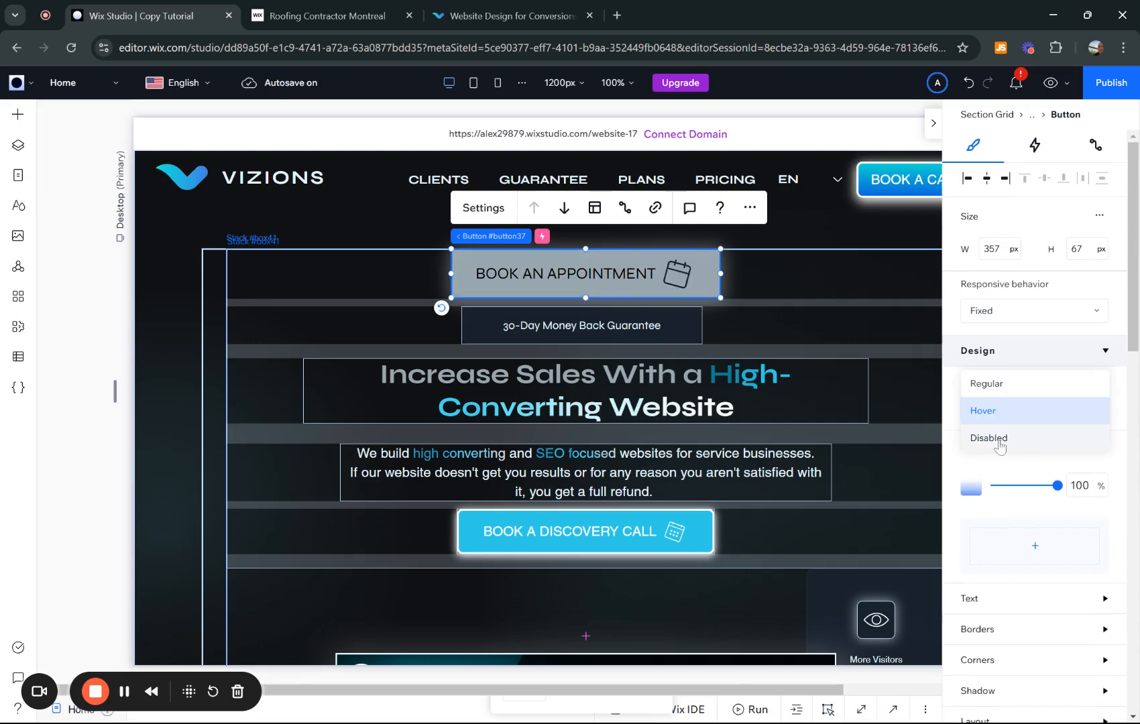
left_click(1001, 439)
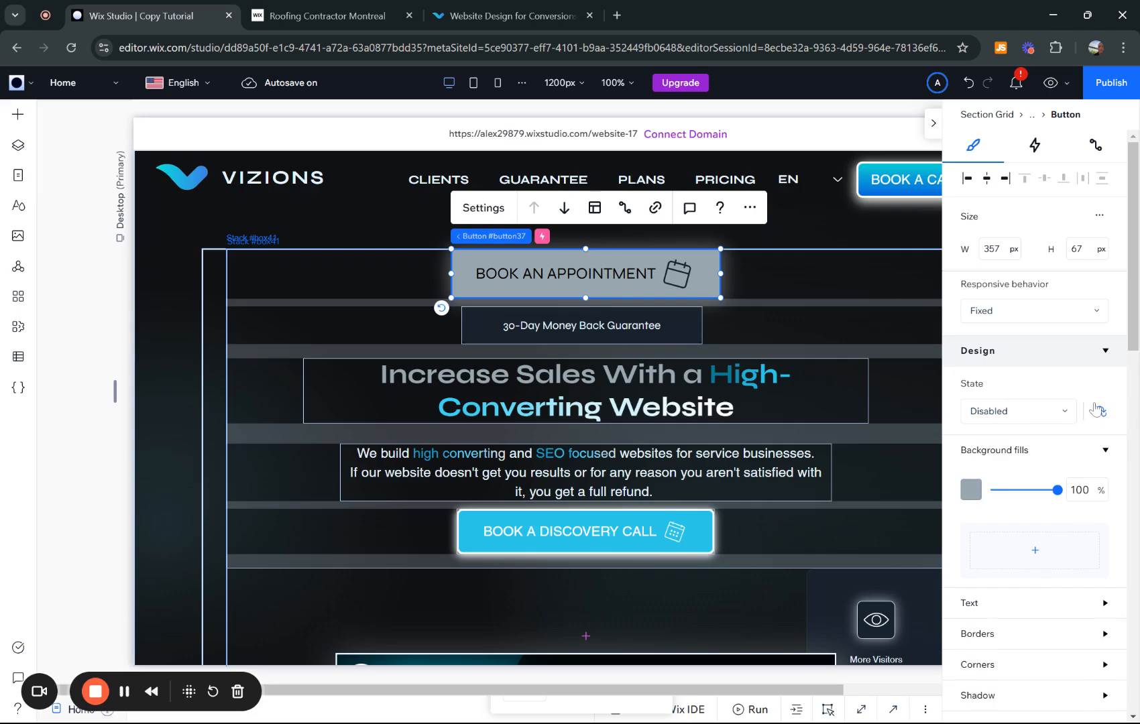
left_click(1011, 410)
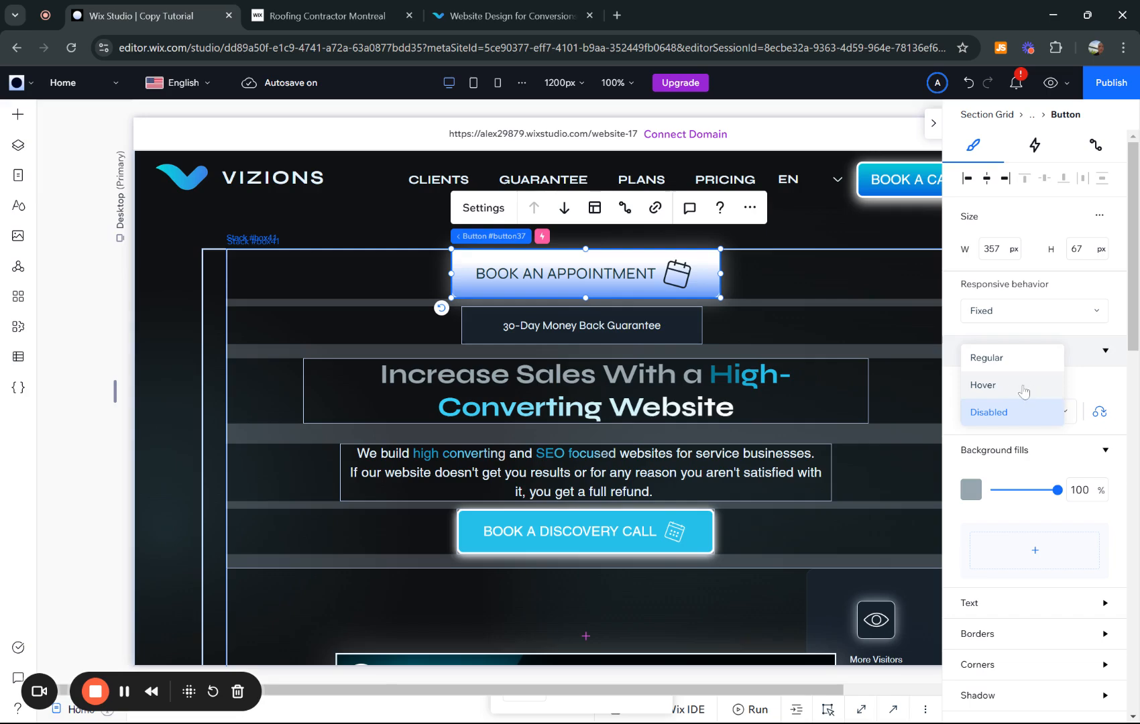
left_click(1022, 389)
scroll(1064, 369, "down", 1)
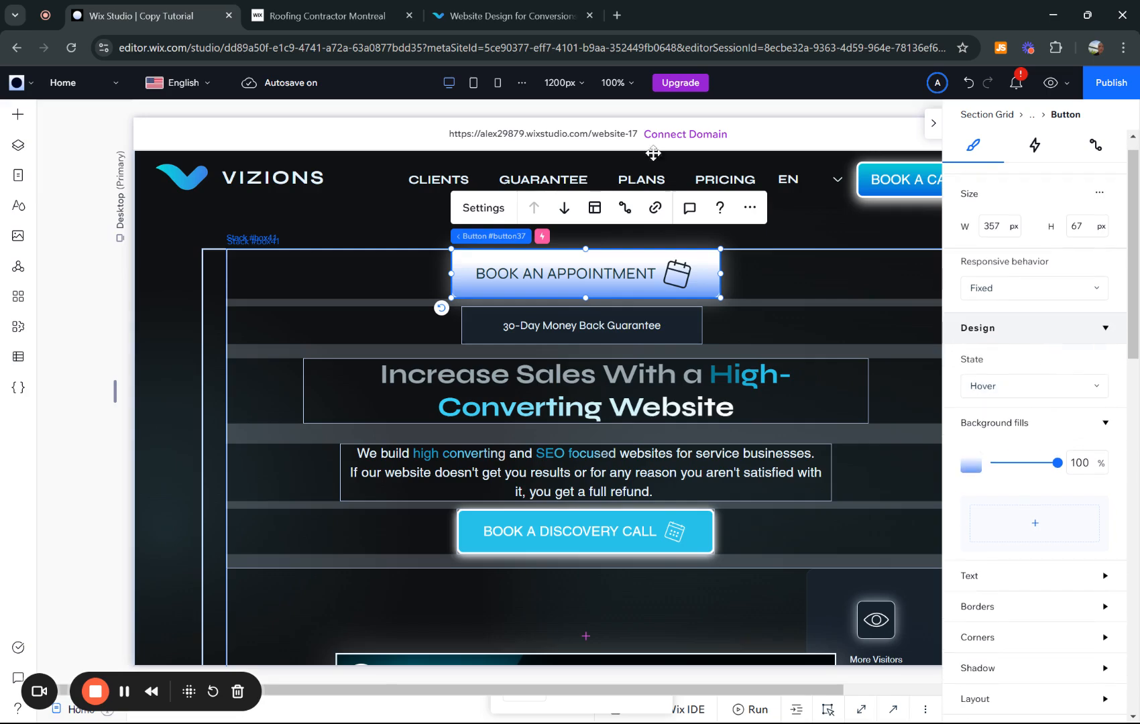
left_click(482, 210)
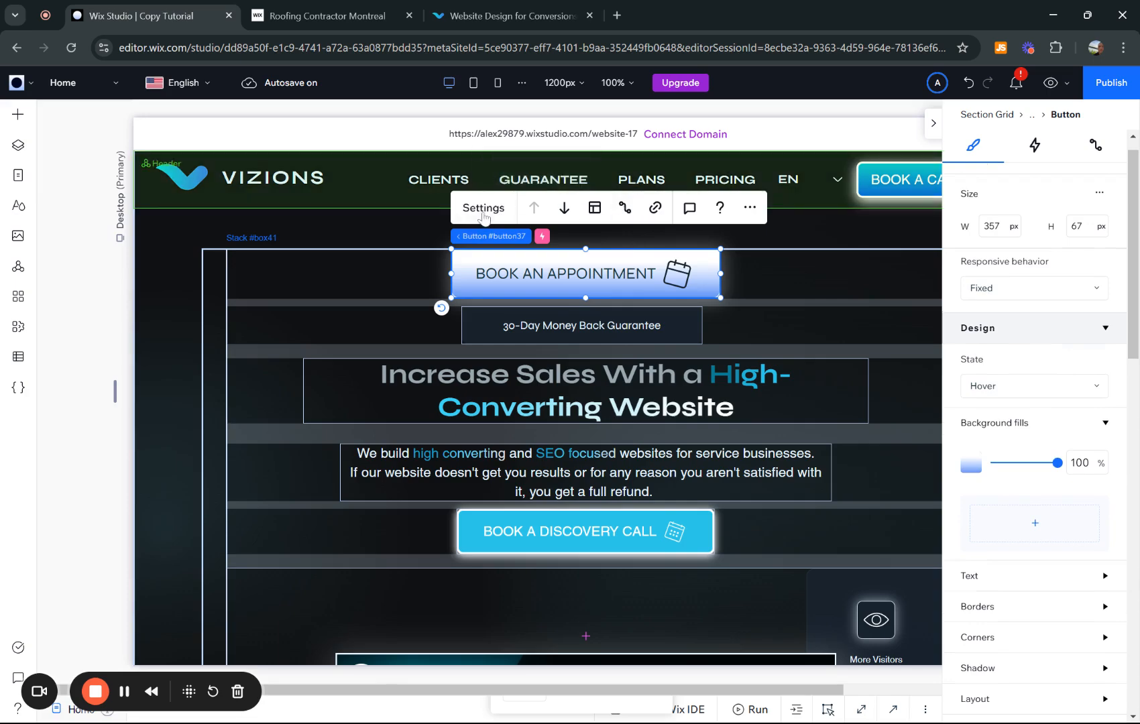
left_click(938, 269)
Review the button's click and scroll animation options, including the scroll animation type.
scroll(1036, 249, "up", 1)
left_click(1033, 145)
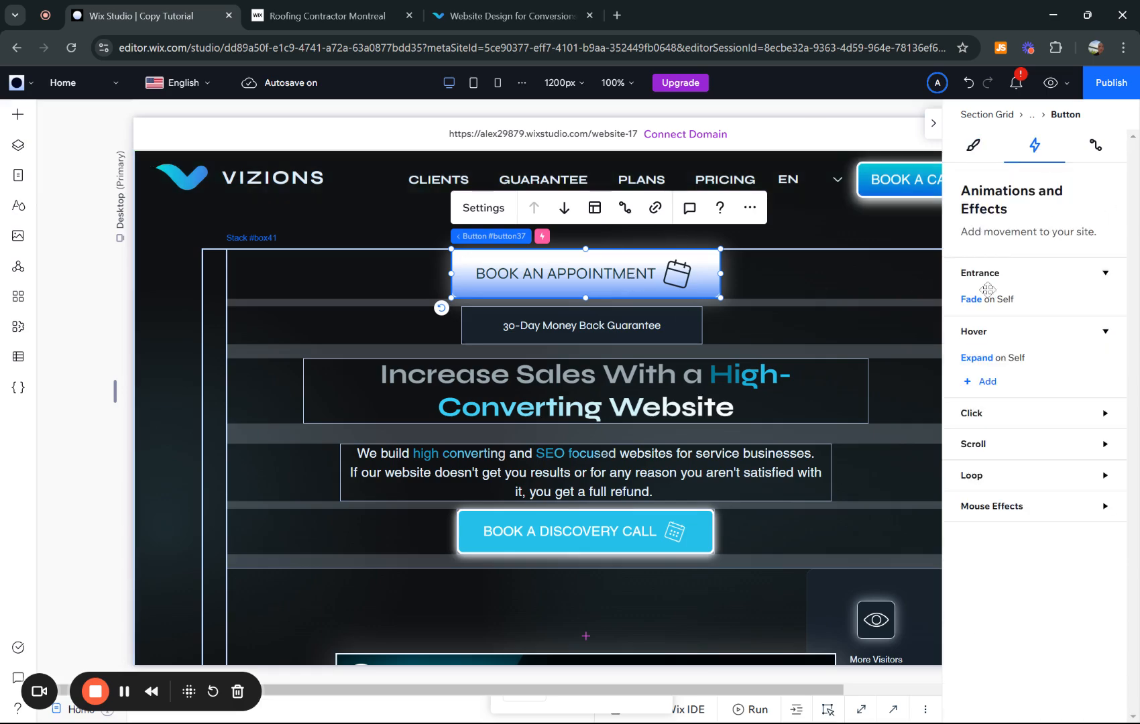
left_click(1025, 424)
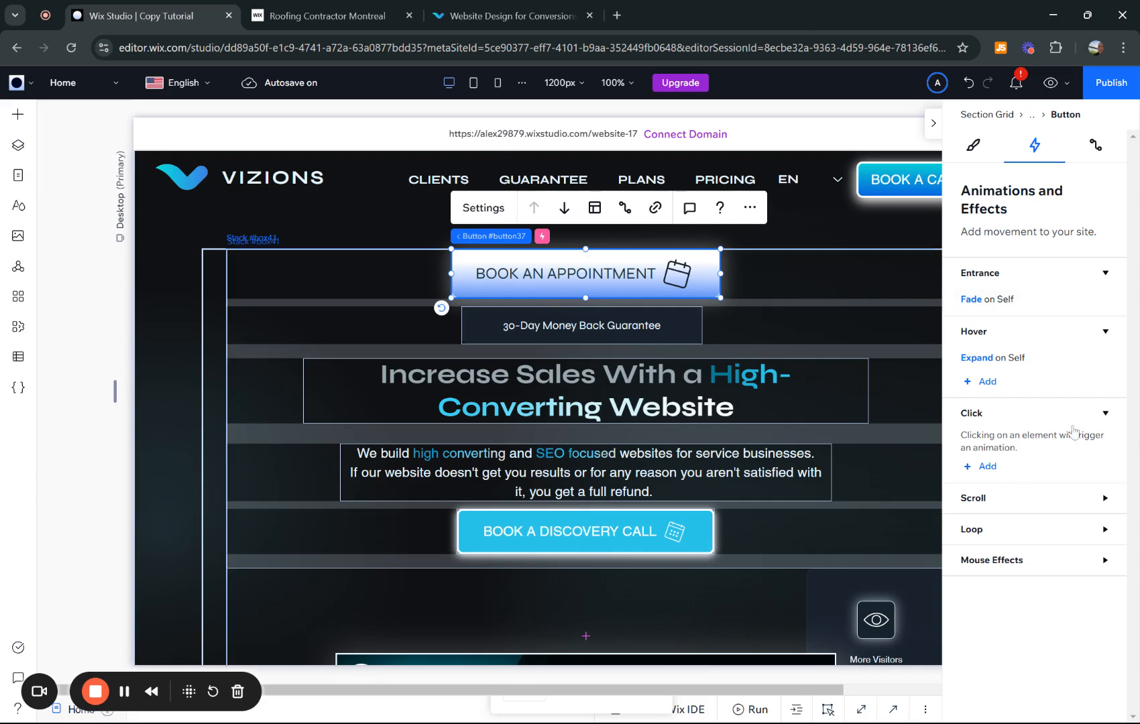
left_click(1013, 503)
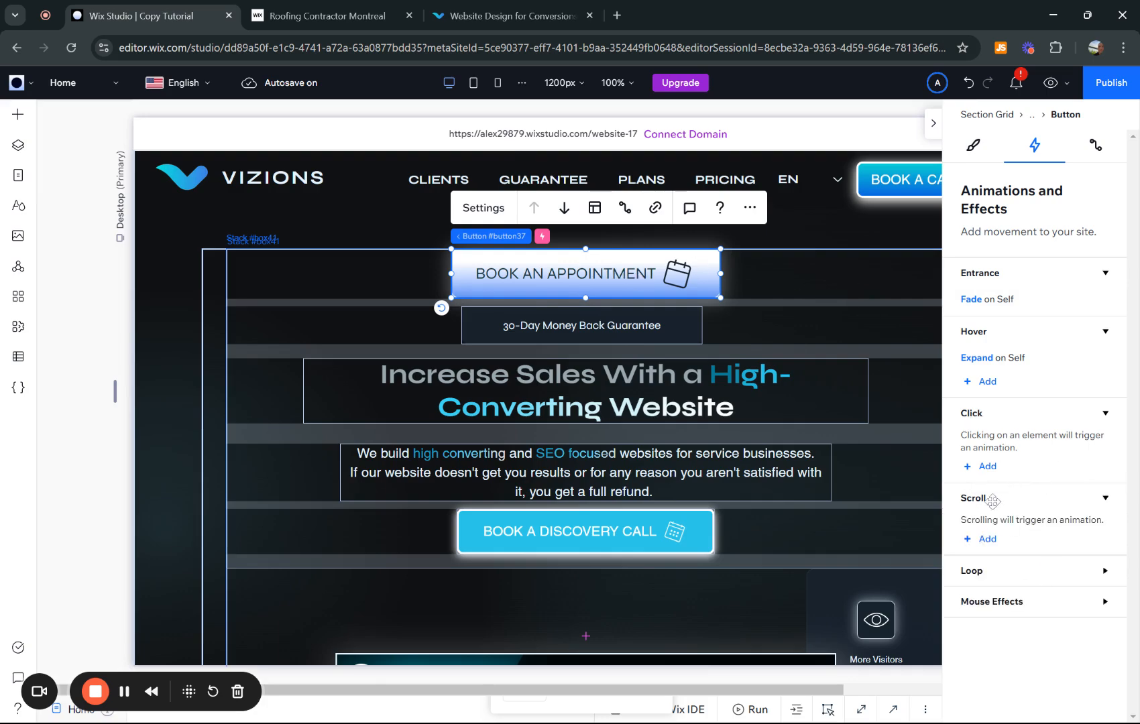
left_click(980, 541)
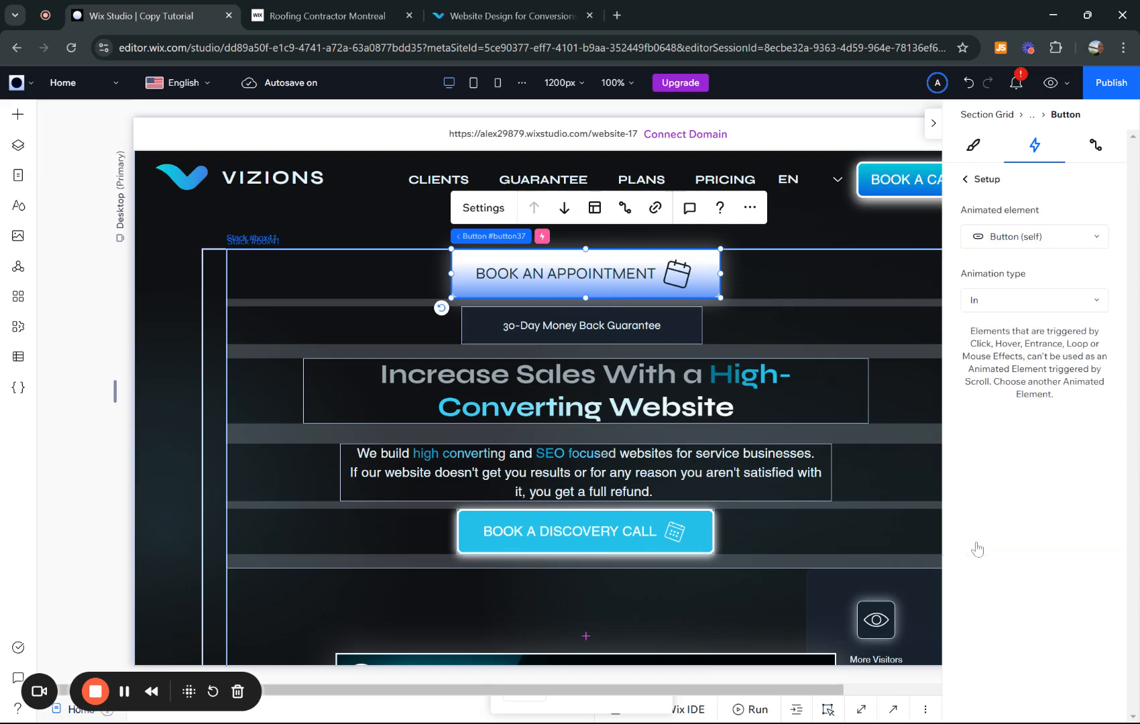
left_click(1025, 307)
left_click(1032, 409)
left_click(964, 180)
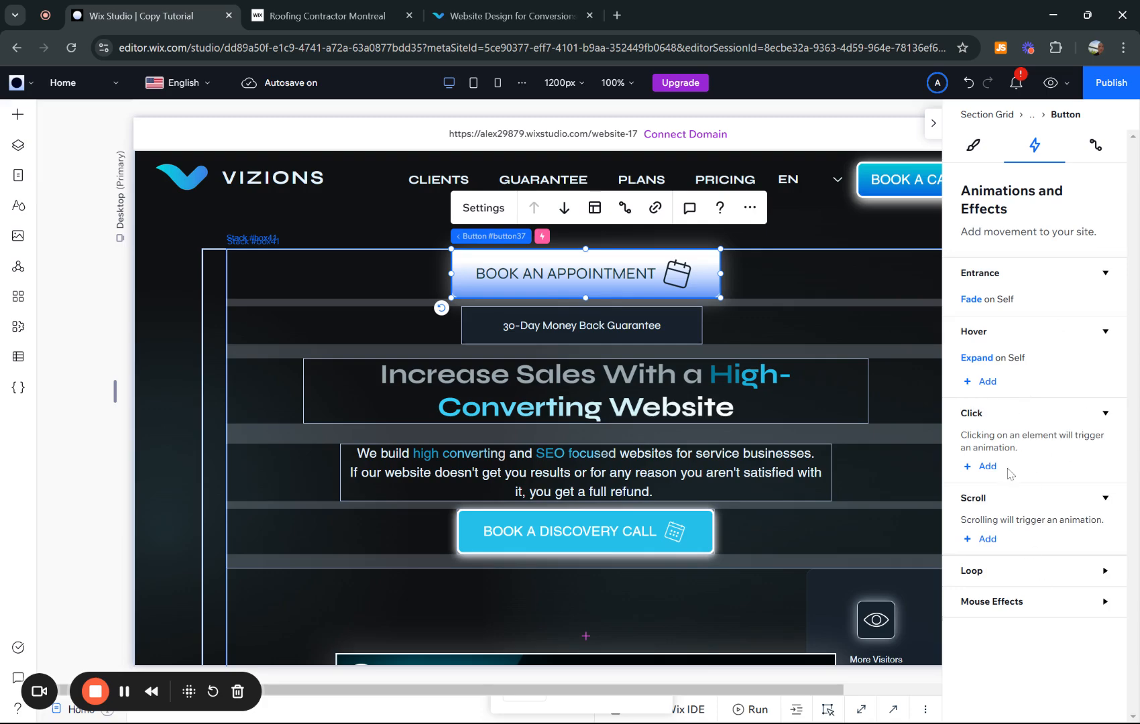
Remove the button's Expand hover animation and give it a Breathe loop animation instead.
left_click(1042, 573)
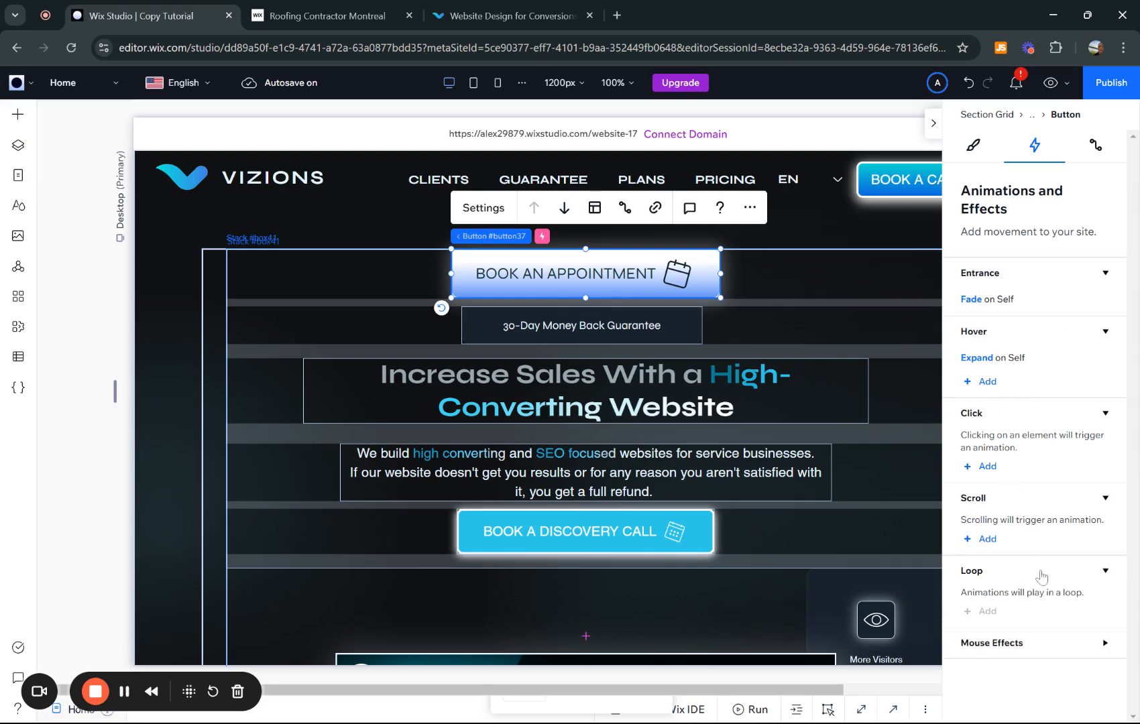
mouse_move(974, 618)
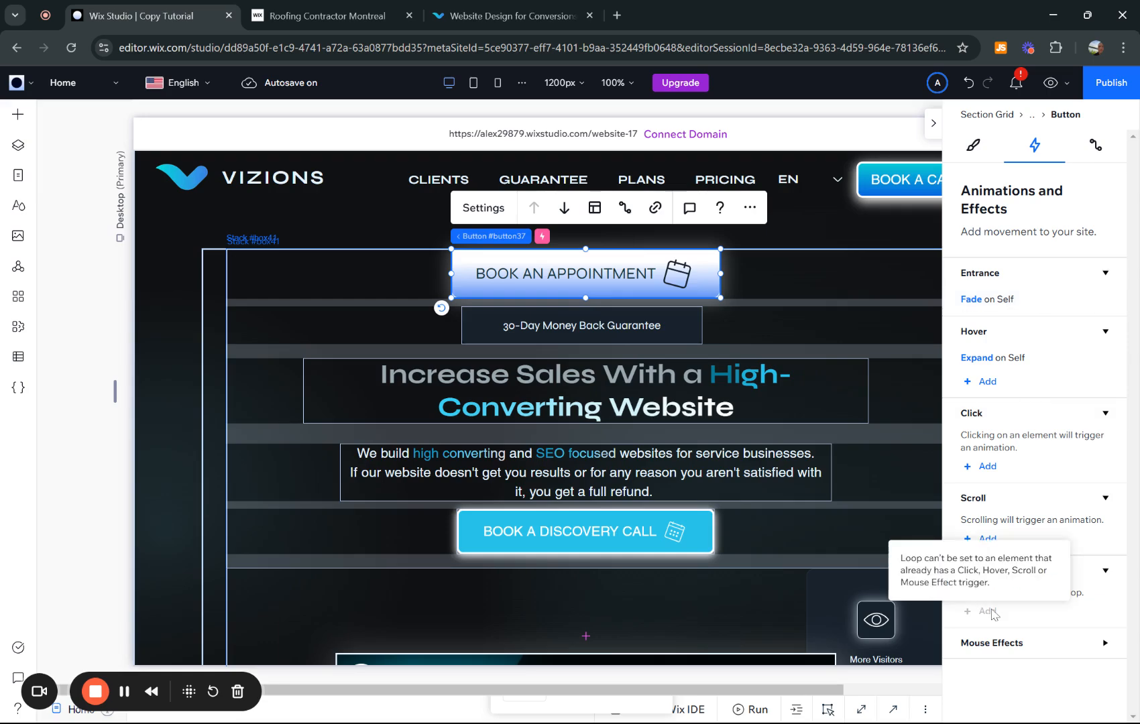
left_click(1101, 362)
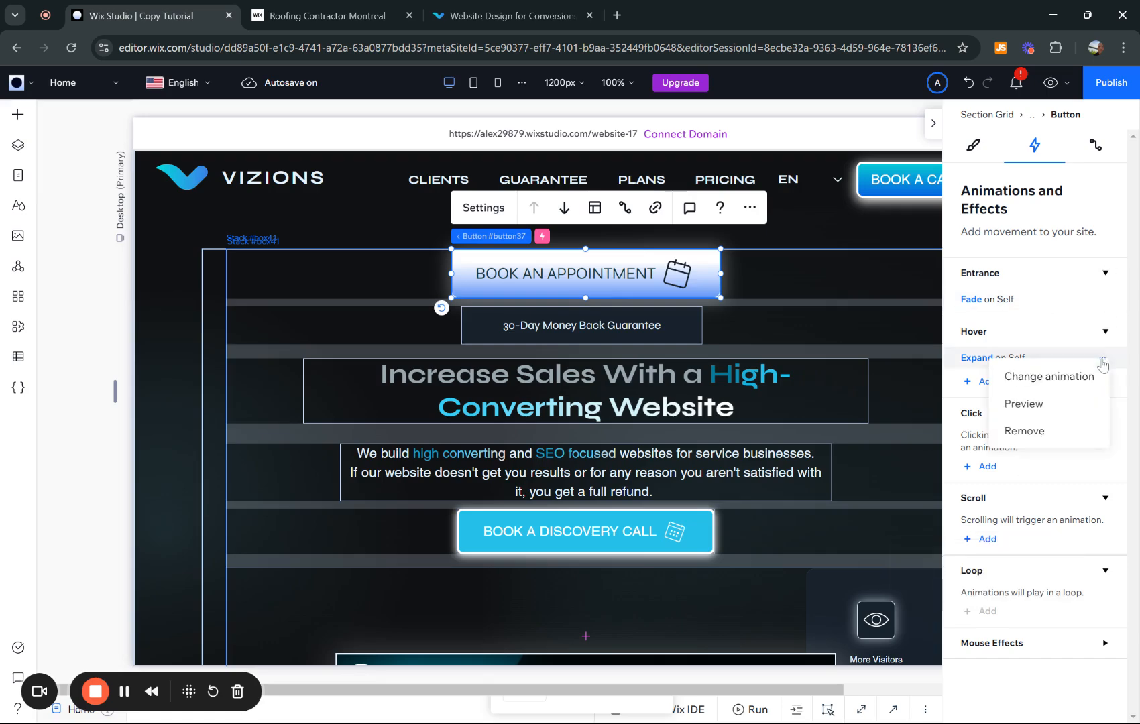
left_click(1041, 436)
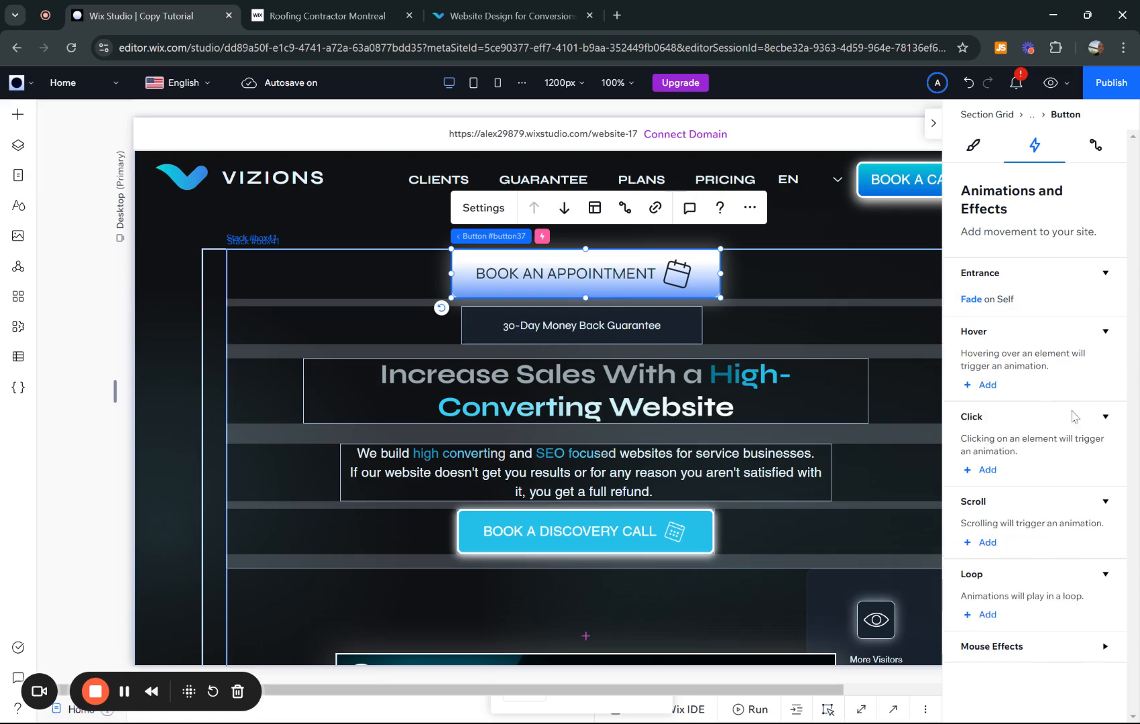
left_click(987, 615)
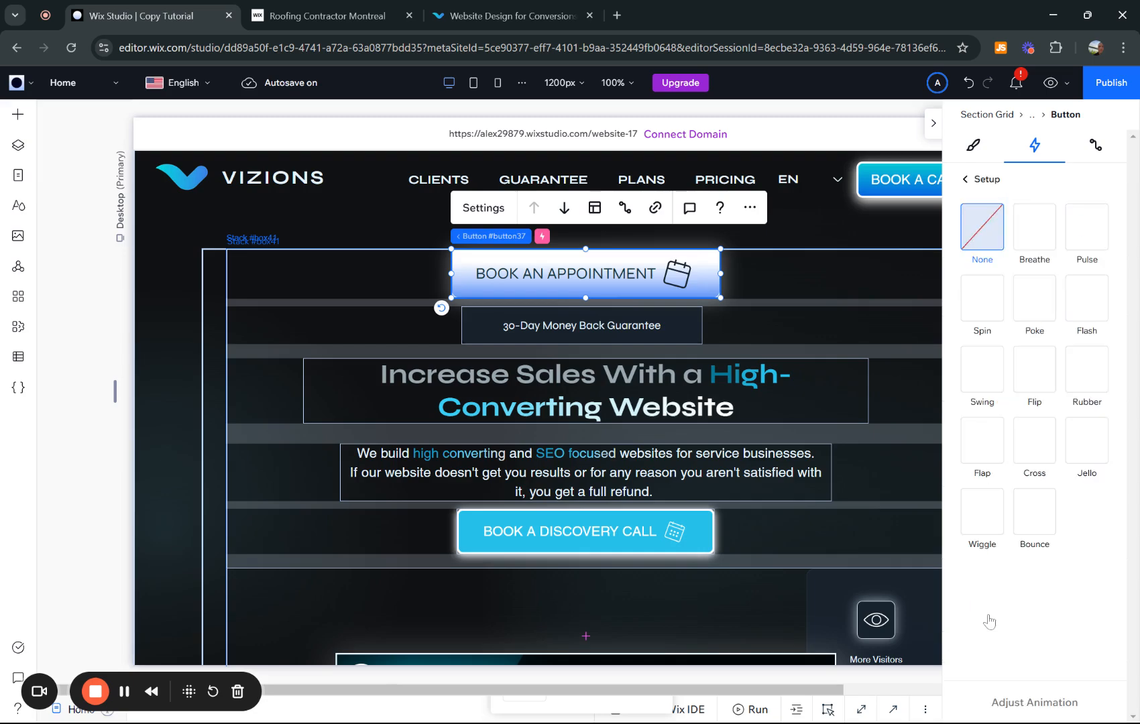
left_click(1035, 243)
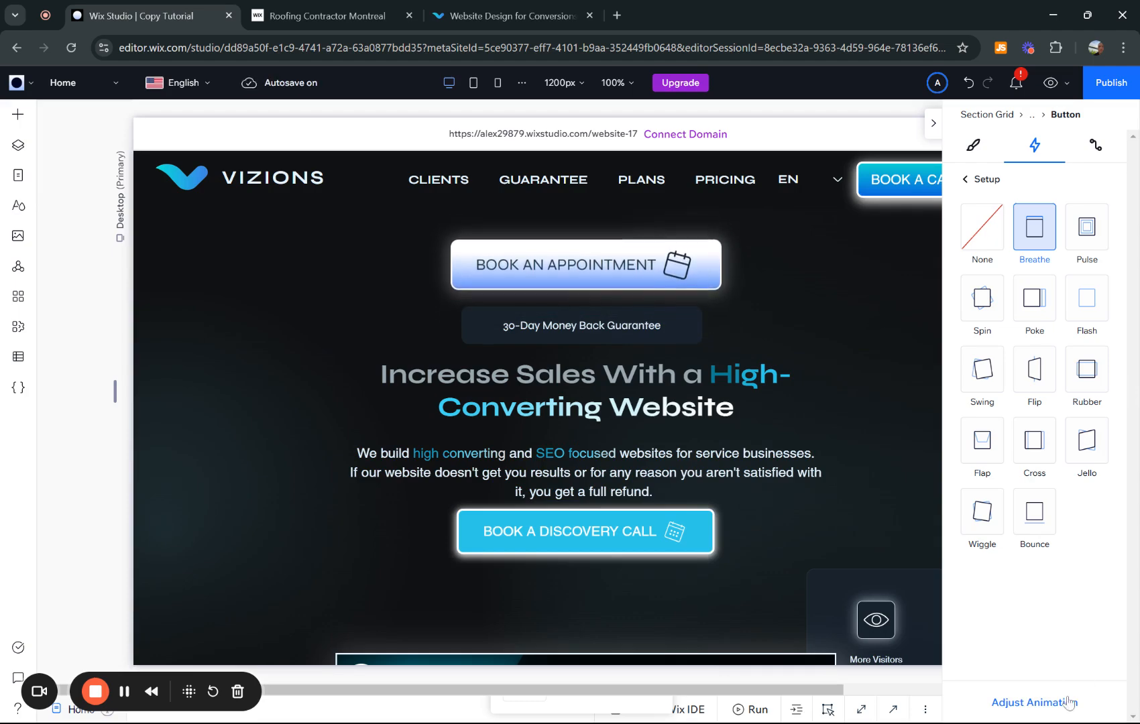
Set the Breathe animation's distance to 10 px and duration to 8 s, and preview the motion.
left_click(1038, 702)
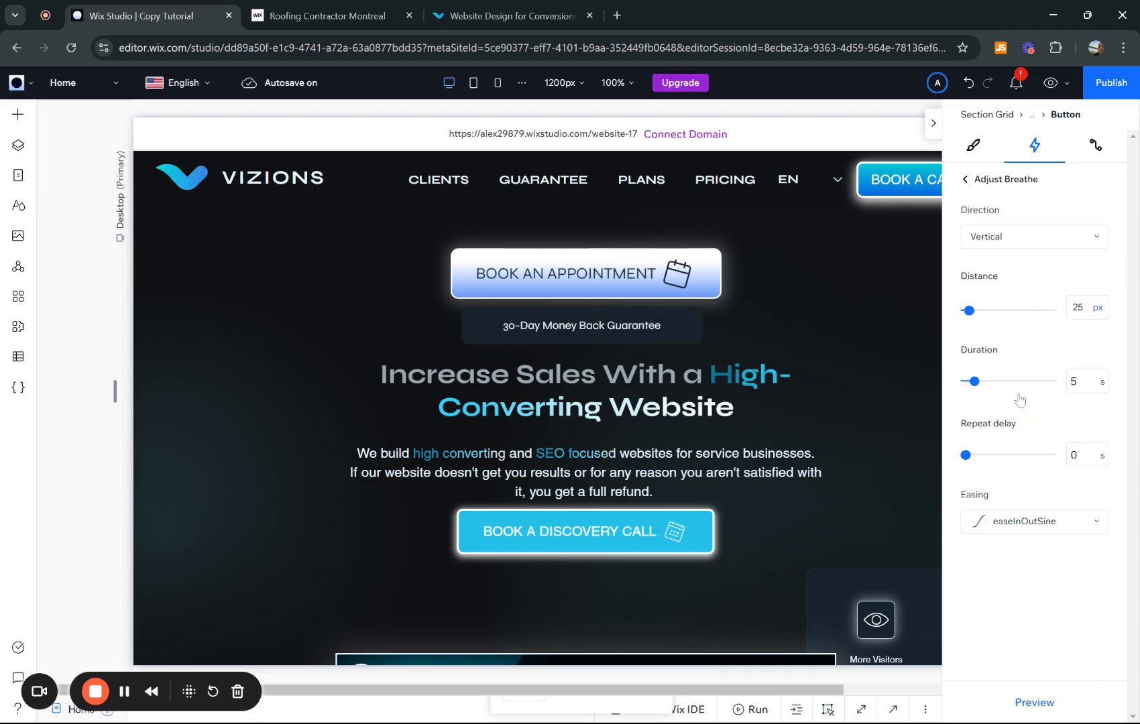
left_click(1077, 307)
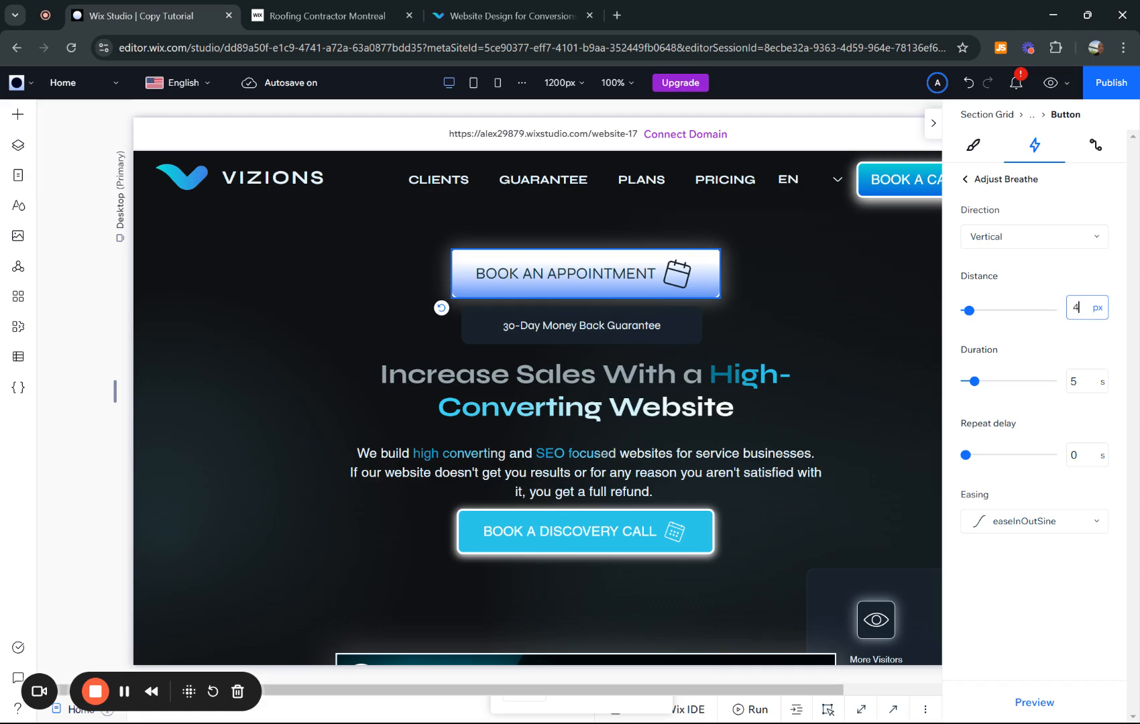
key("BackSpace")
type("10")
key("Tab")
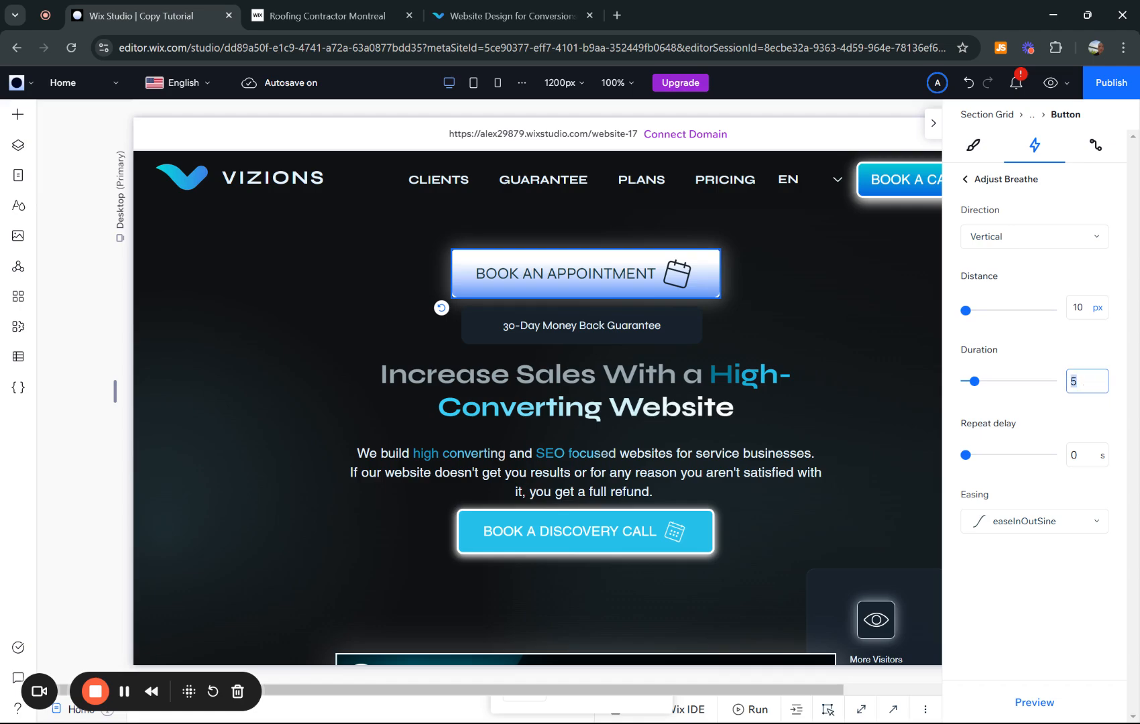
type("8")
left_click(1085, 407)
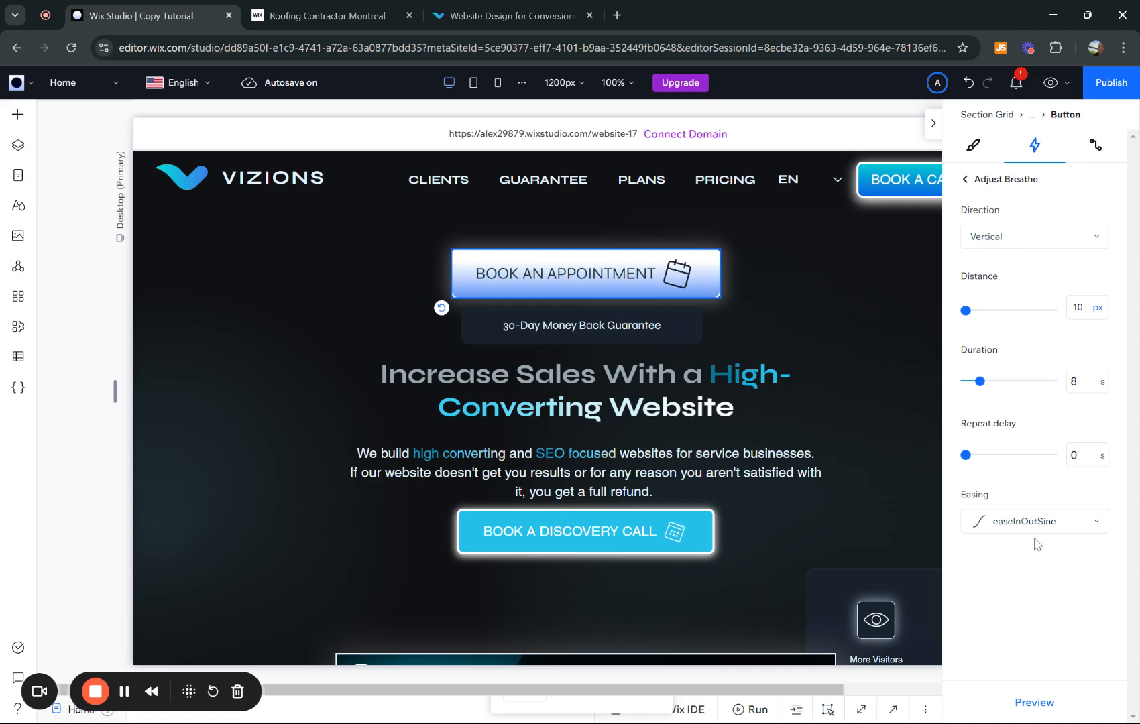
left_click(1034, 704)
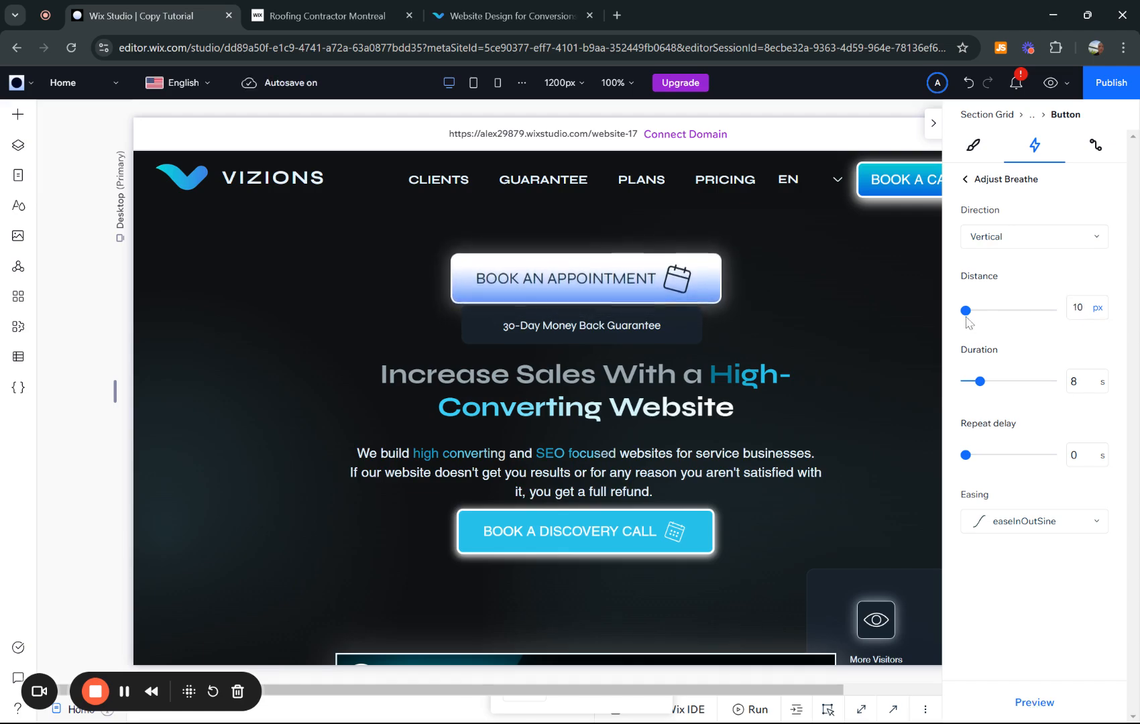
mouse_move(966, 311)
left_mouse_down()
mouse_move(1083, 324)
mouse_move(1111, 341)
mouse_move(963, 307)
left_mouse_up()
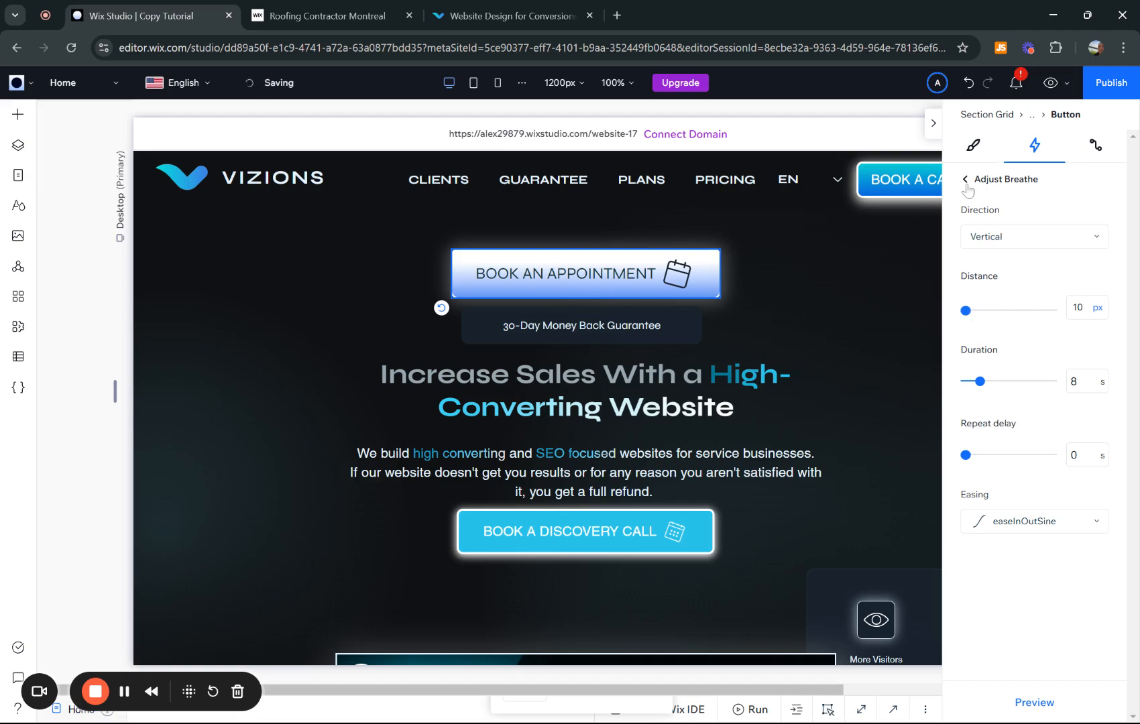
left_click(965, 181)
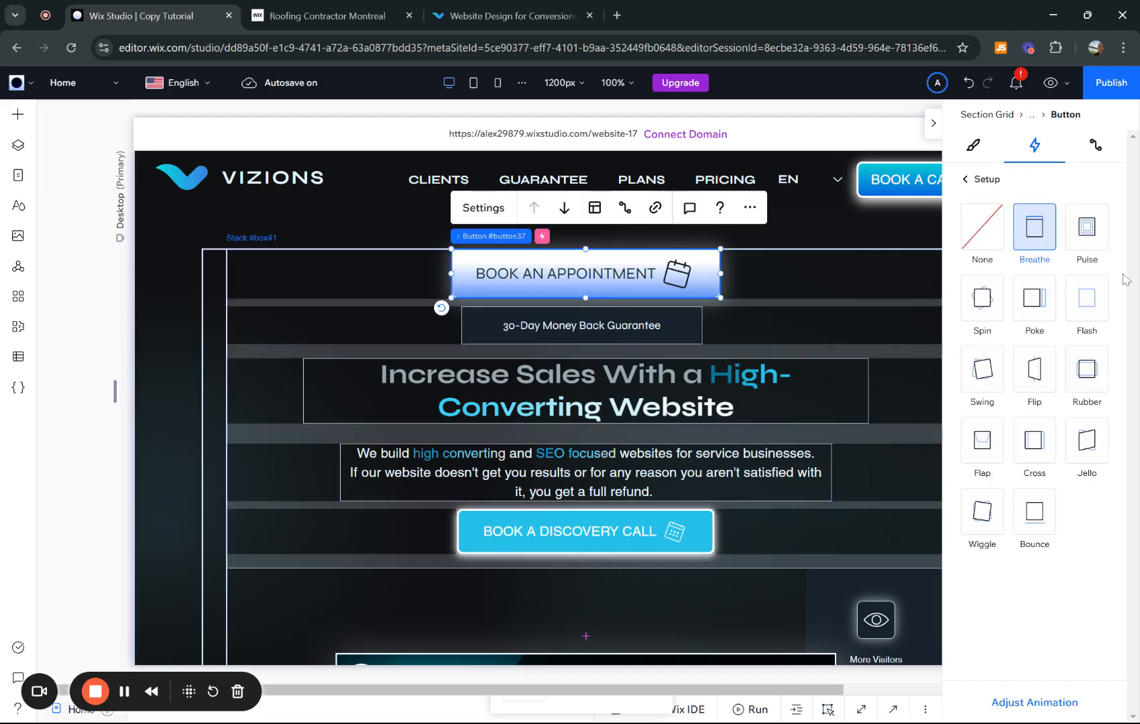
Switch the button's loop animation to Pulse with intensity 0.1, duration 2.4 s and repeat delay 10 s.
left_click(1087, 240)
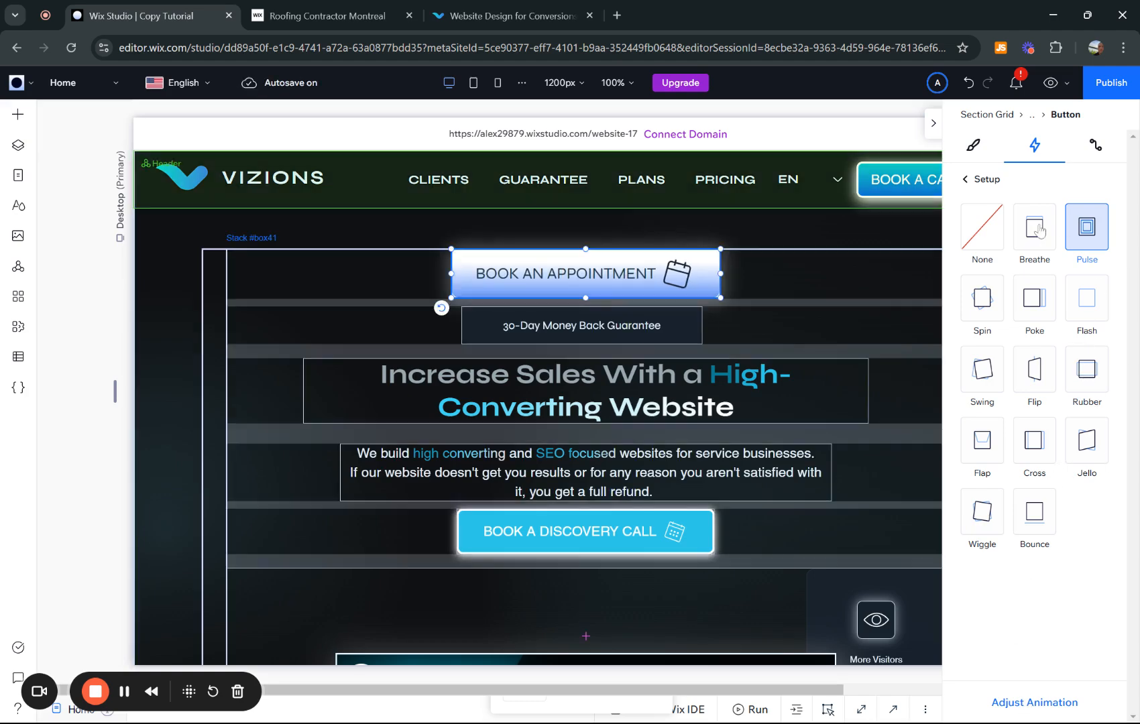
left_click(1035, 702)
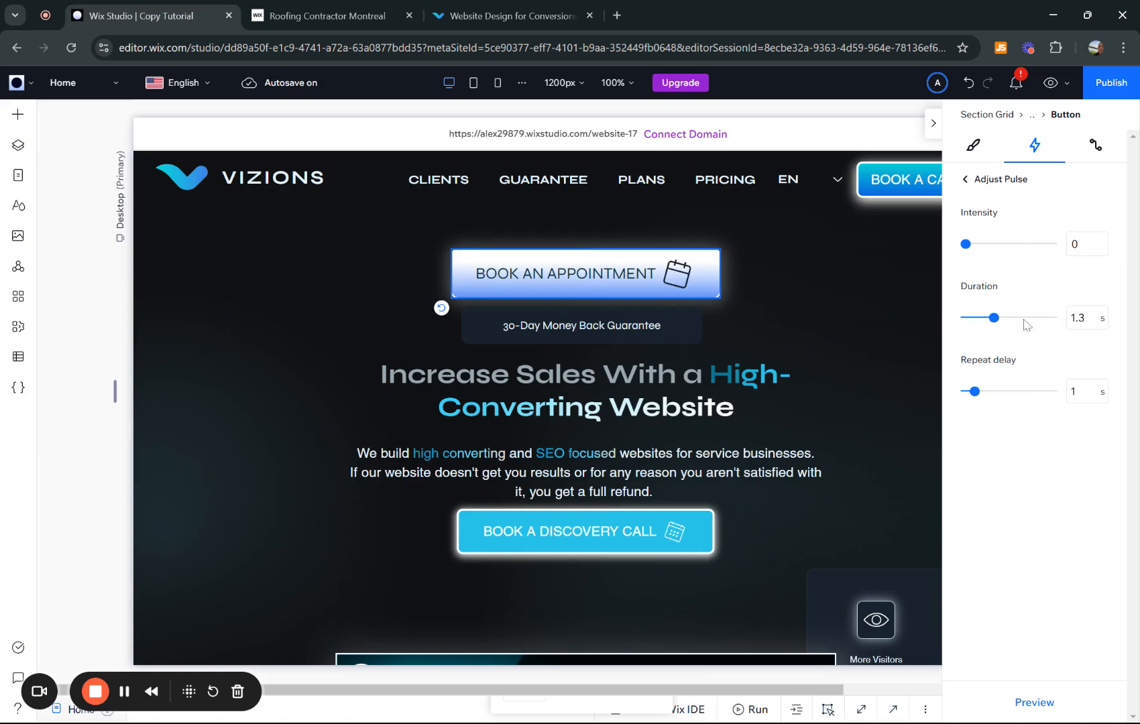
left_click_drag(995, 319, 1020, 323)
left_click_drag(965, 245, 967, 249)
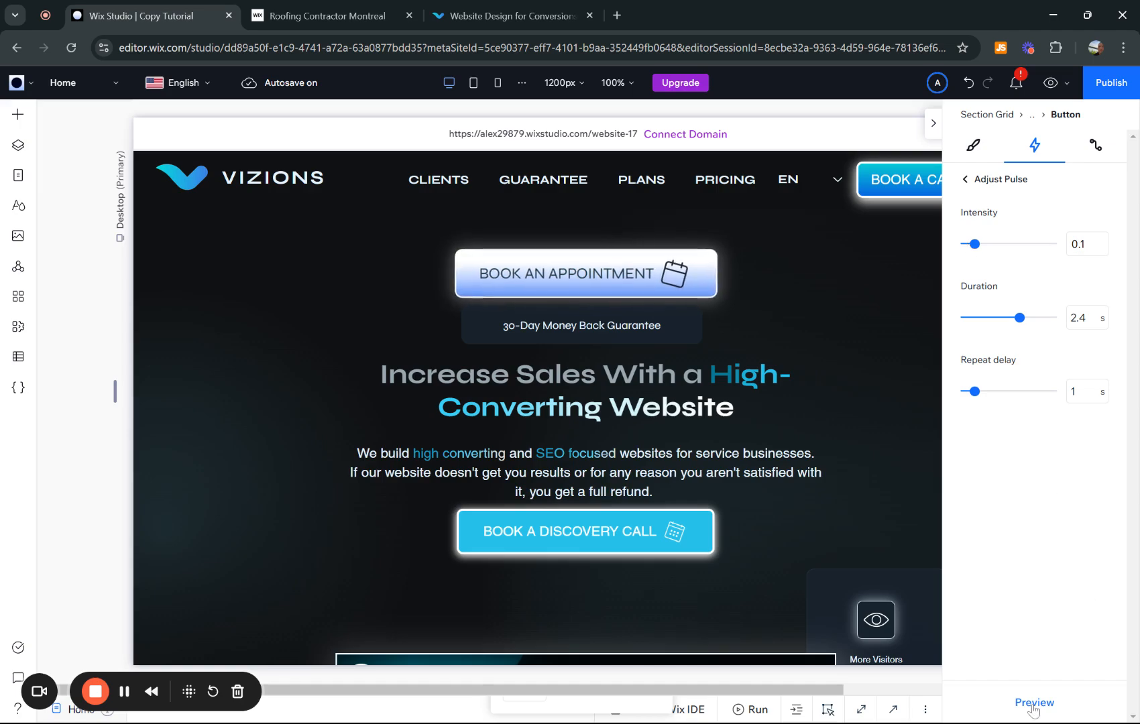
left_click(981, 394)
left_click_drag(982, 395, 1065, 405)
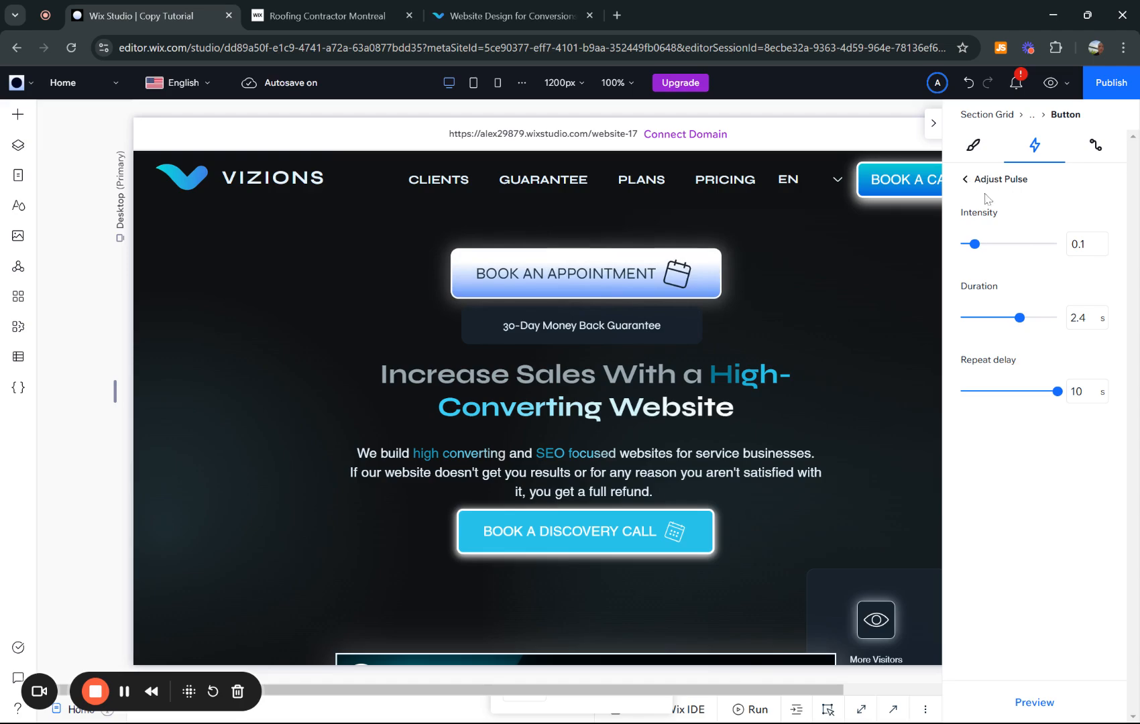
left_click(966, 180)
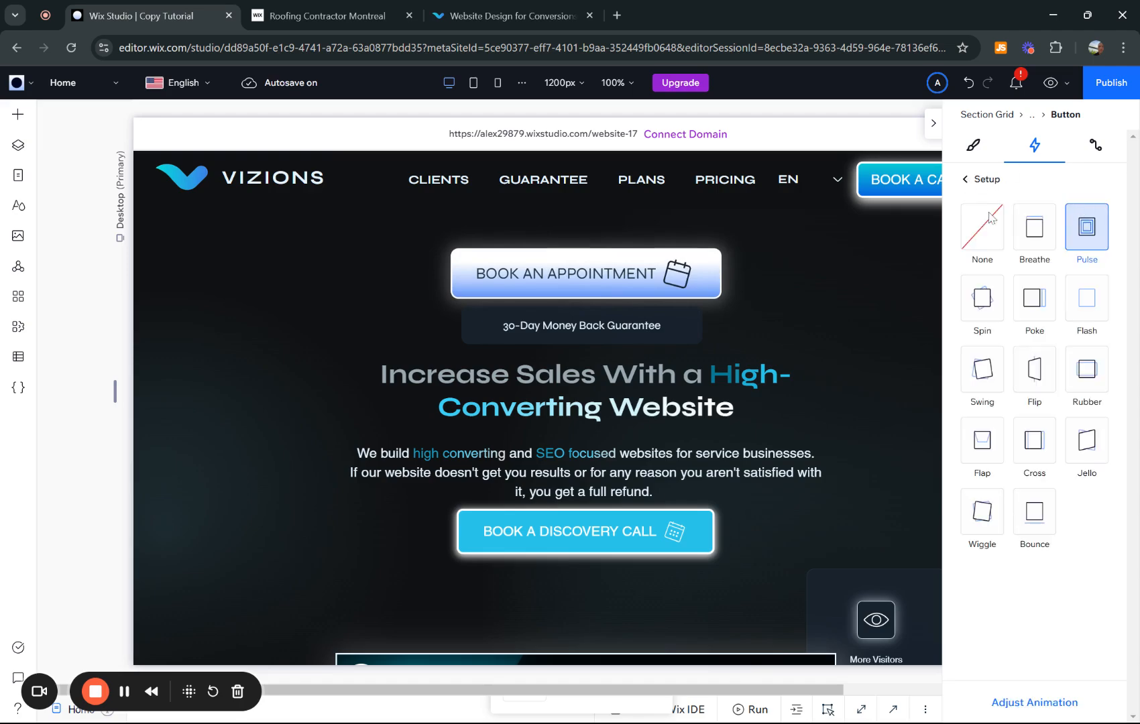
left_click(969, 181)
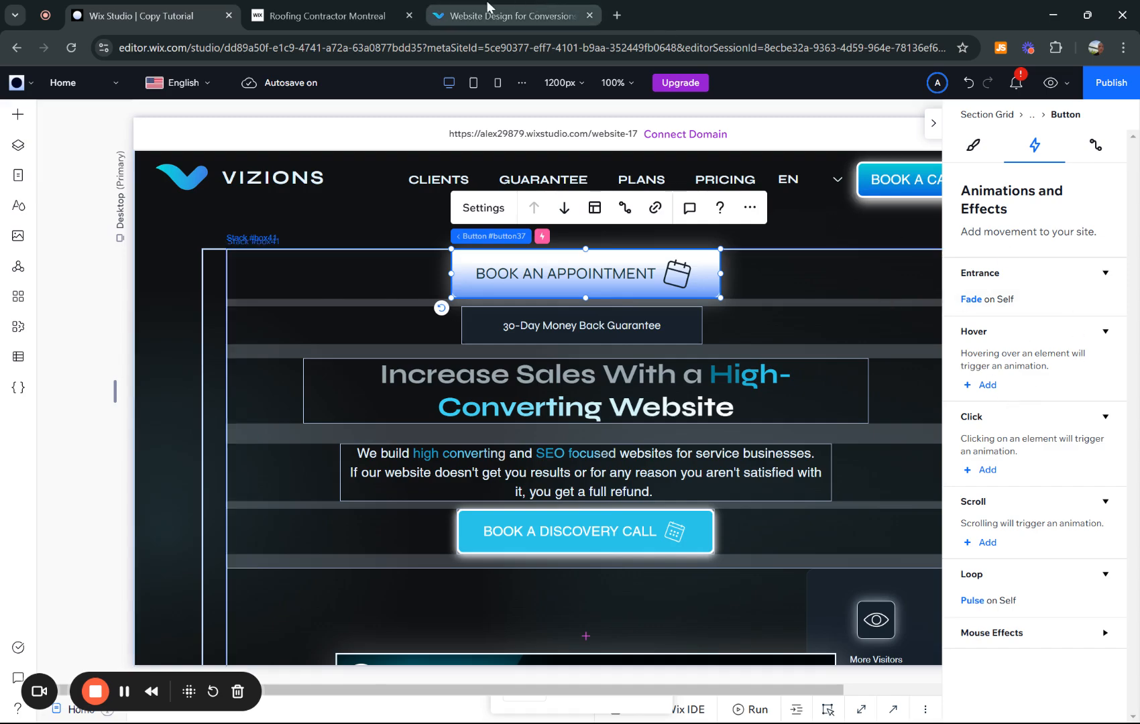
Examine the call-to-action buttons and their hover effect on the live vizionsdigital.com site, and return to the button's design settings in Wix Studio.
left_click(531, 6)
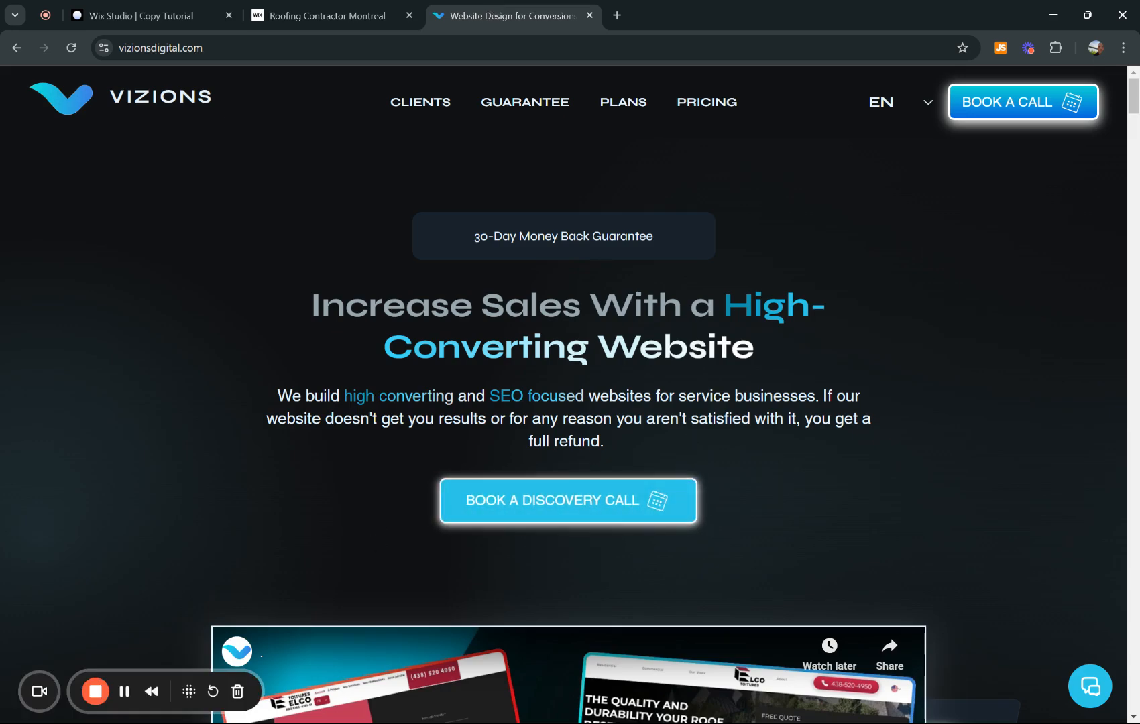
left_click(144, 10)
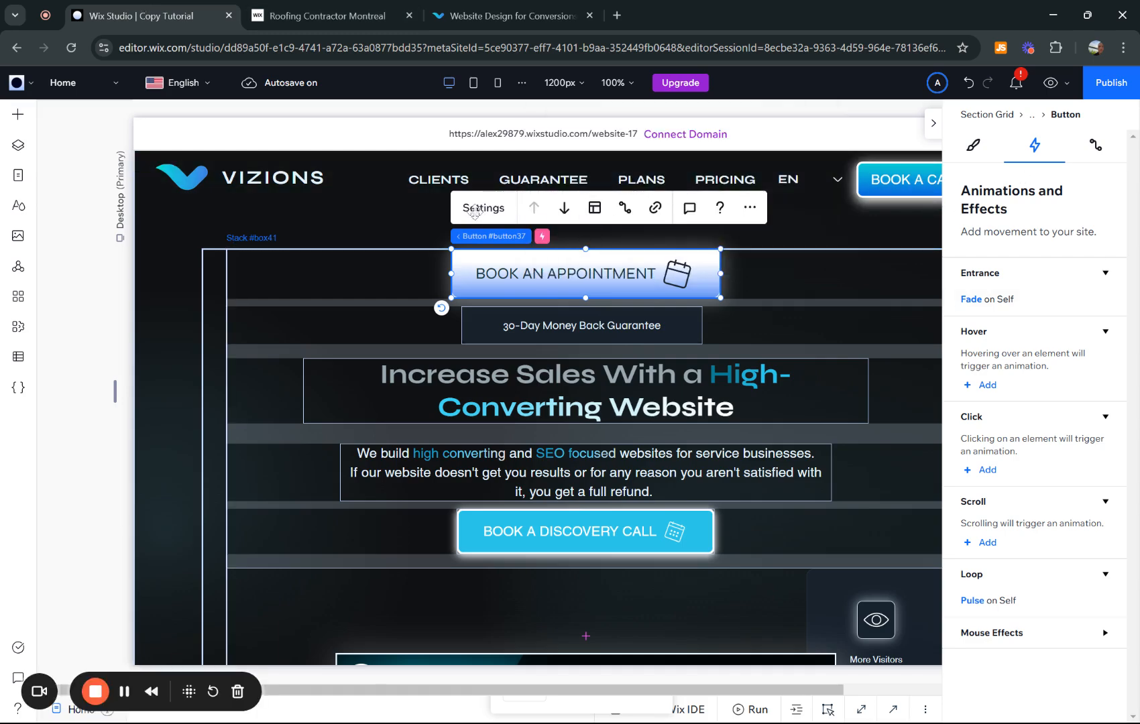
left_click(973, 146)
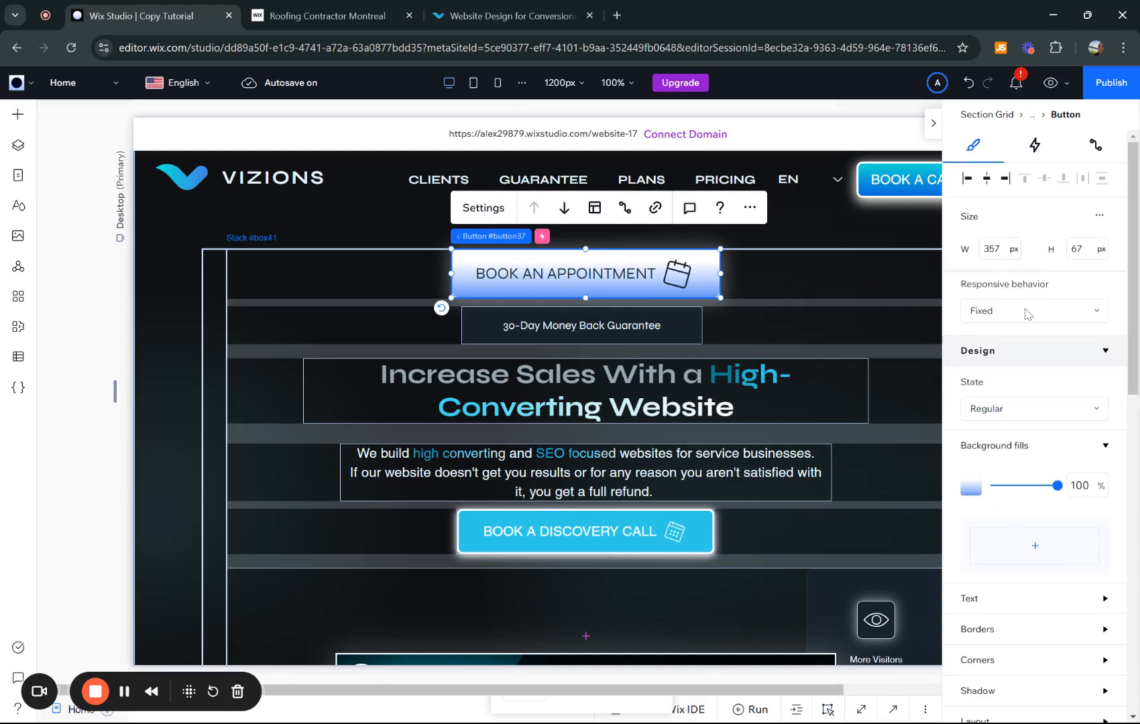
scroll(1037, 318, "down", 1)
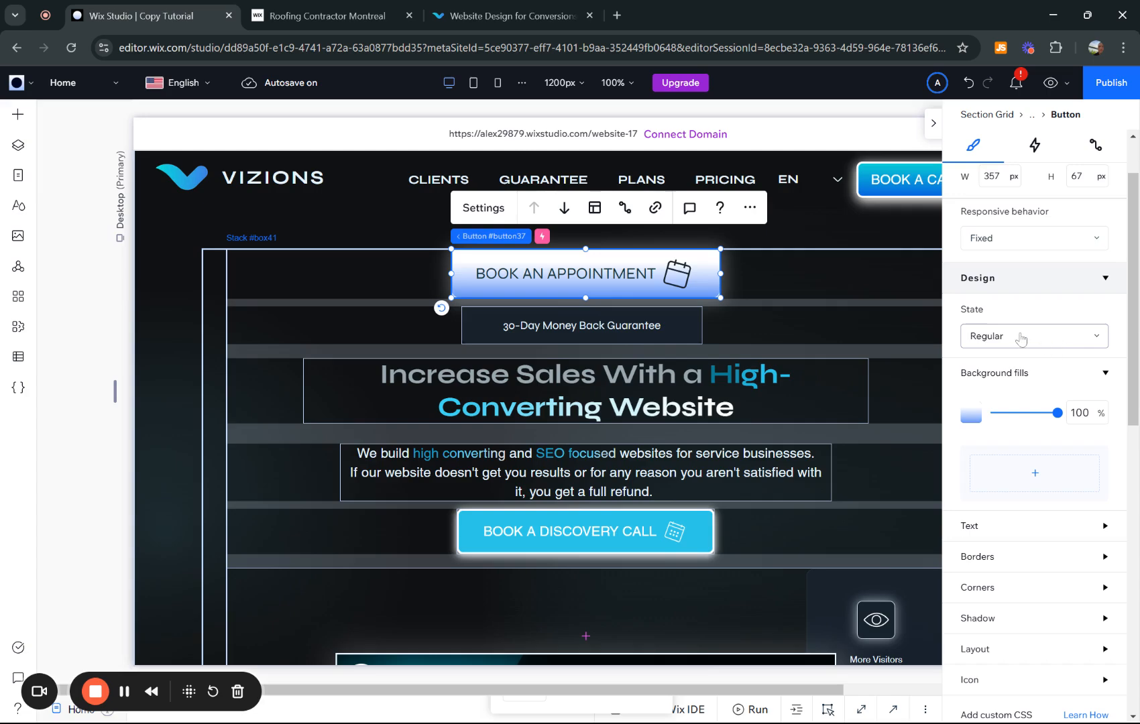
left_click(513, 14)
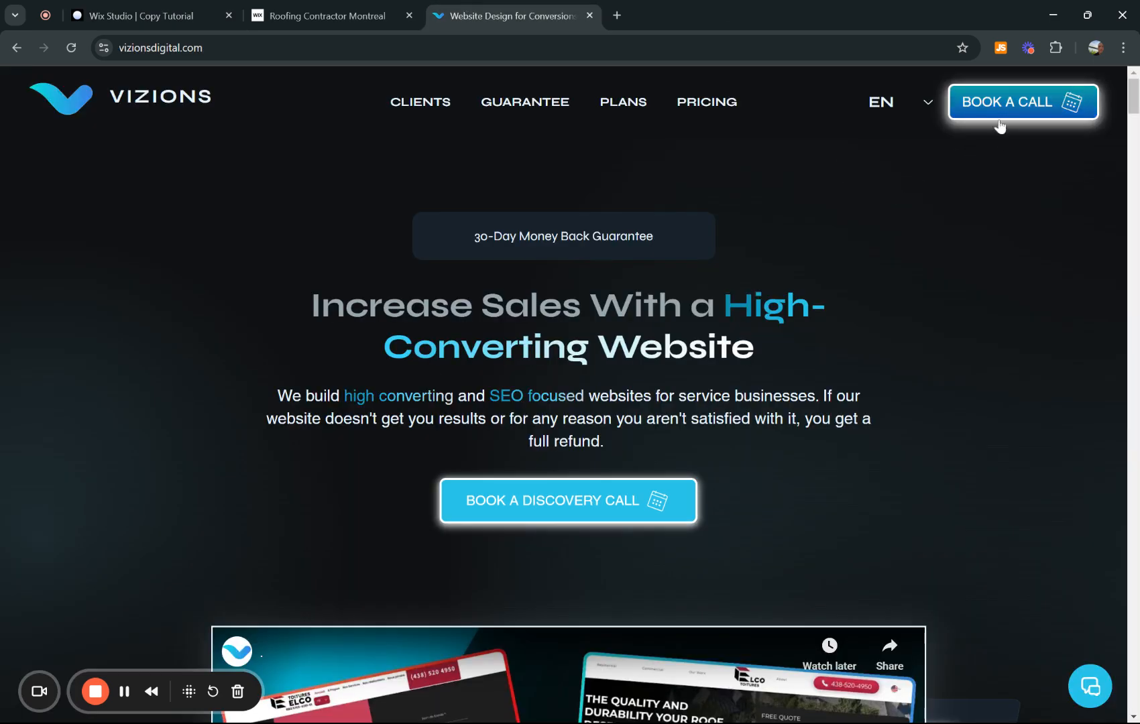
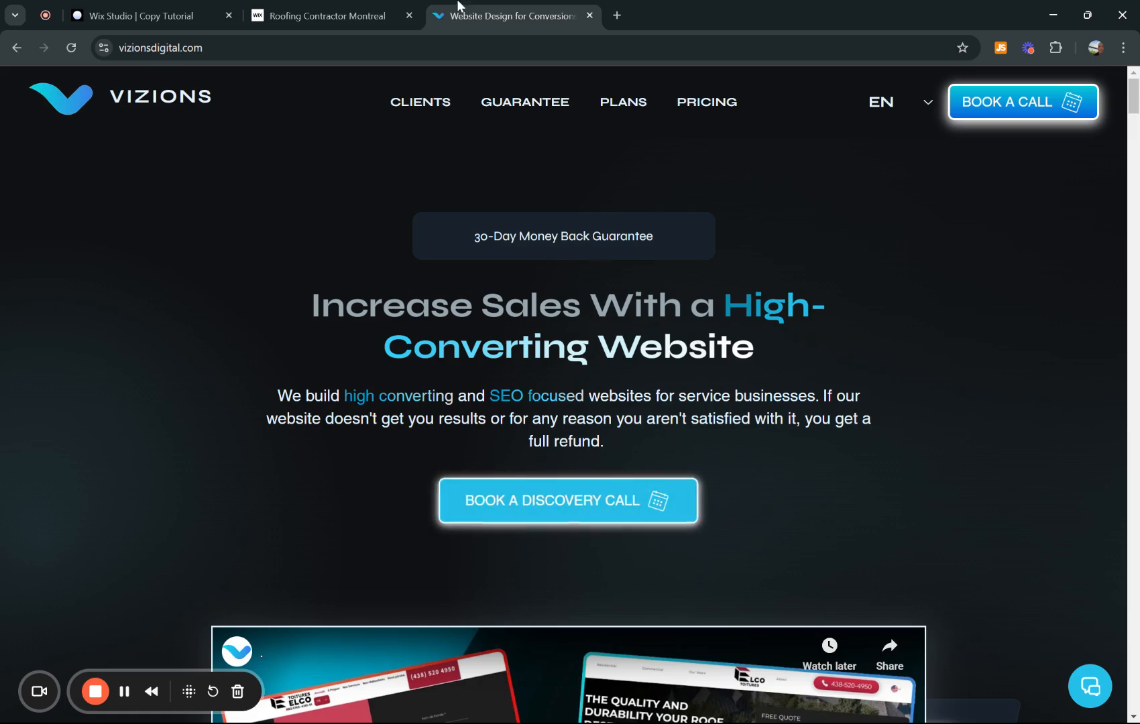
left_click(149, 7)
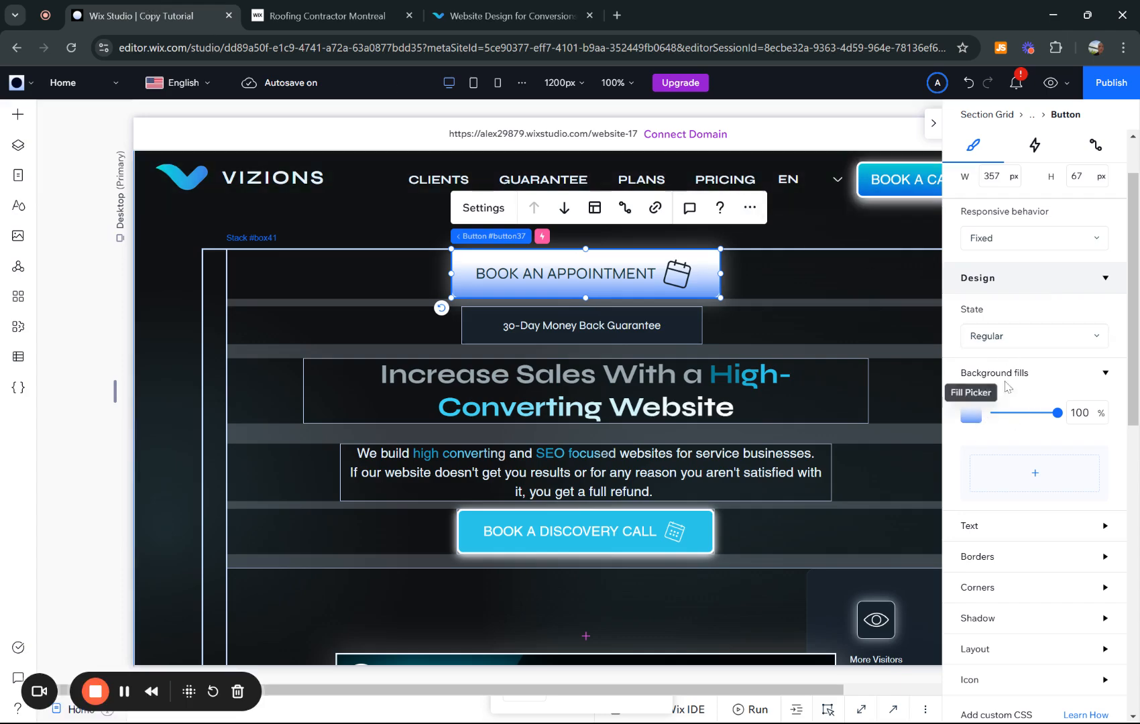
In the button's Hover state, darken the background gradient's last colour stop to #557ECE.
left_click(1017, 339)
left_click(1003, 366)
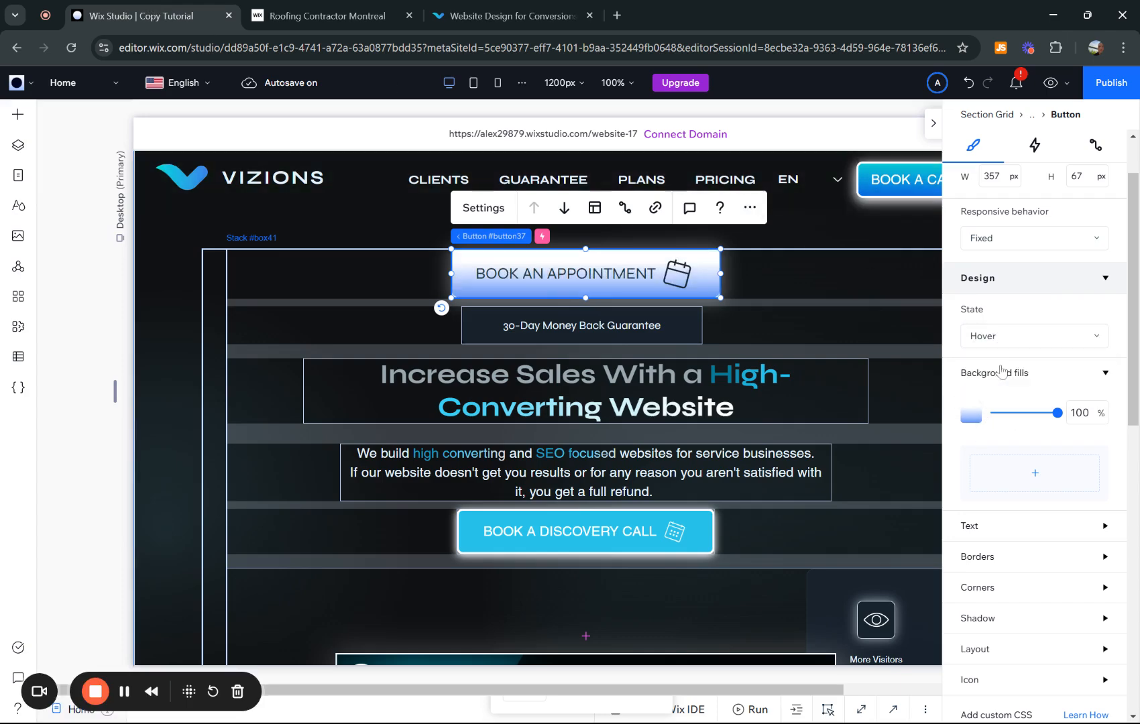
left_click(971, 414)
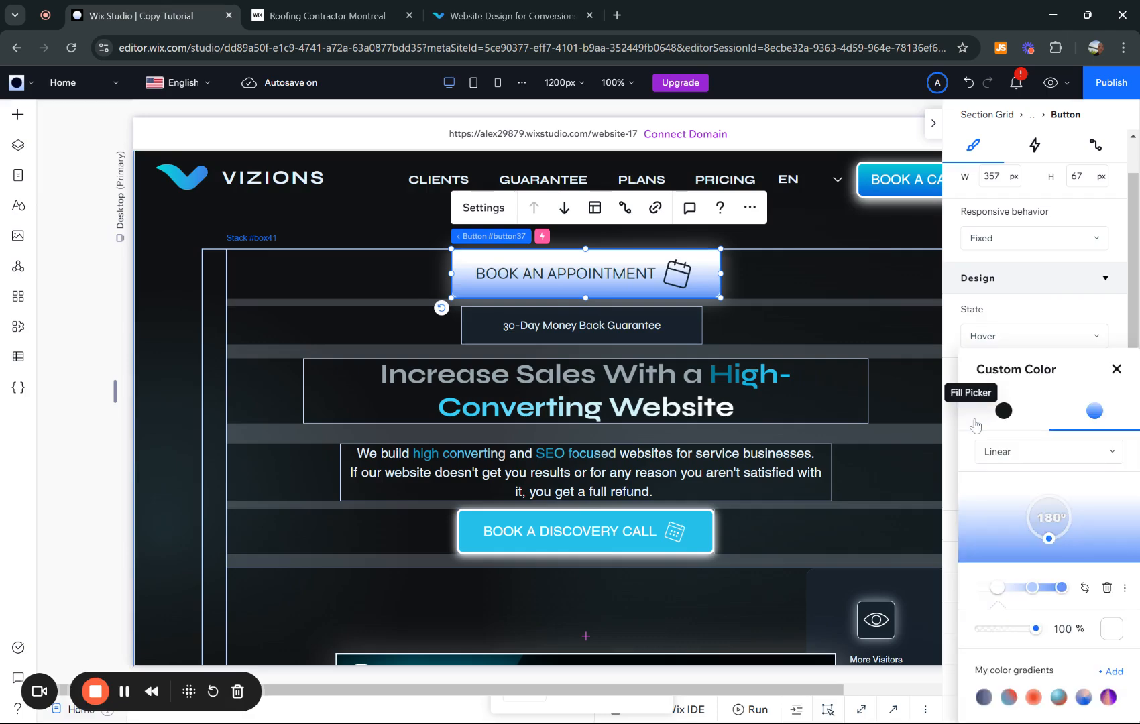
left_click(1060, 587)
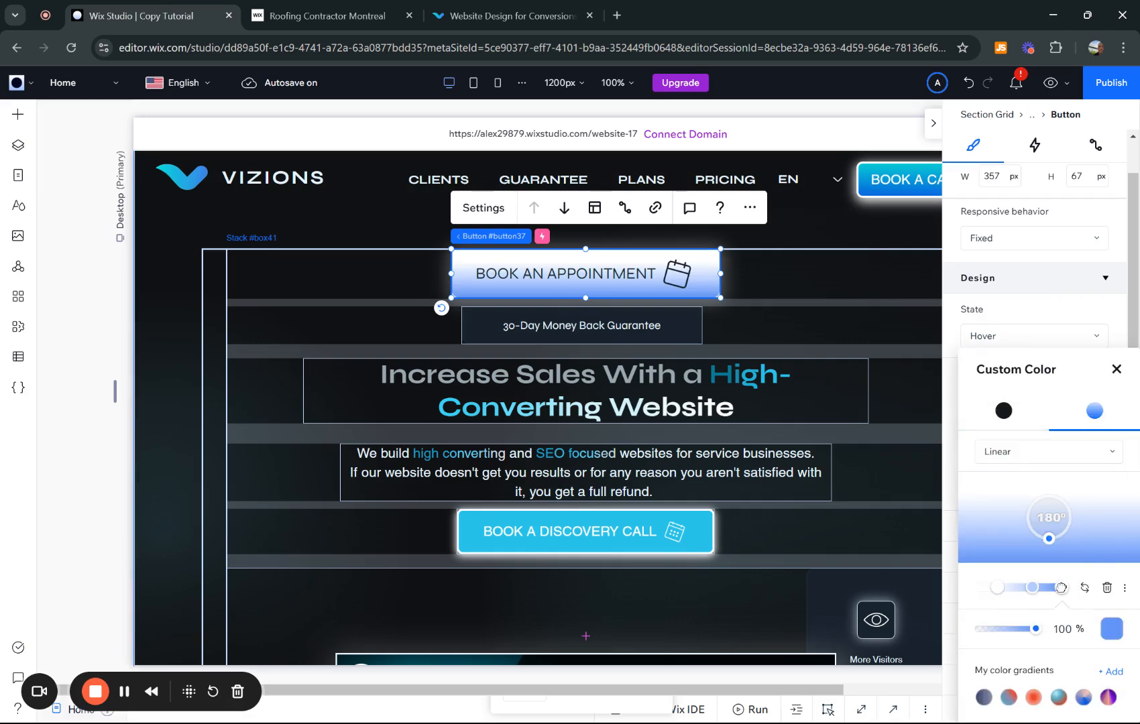
left_click(1111, 631)
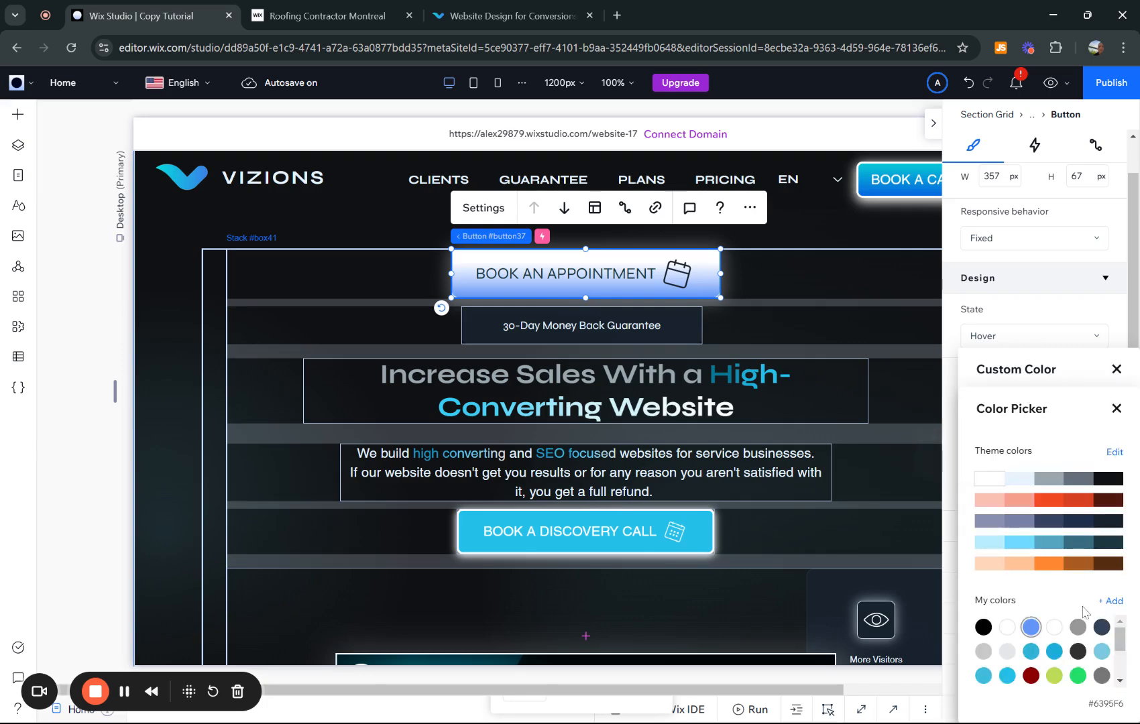
left_click(1114, 603)
left_click(1067, 449)
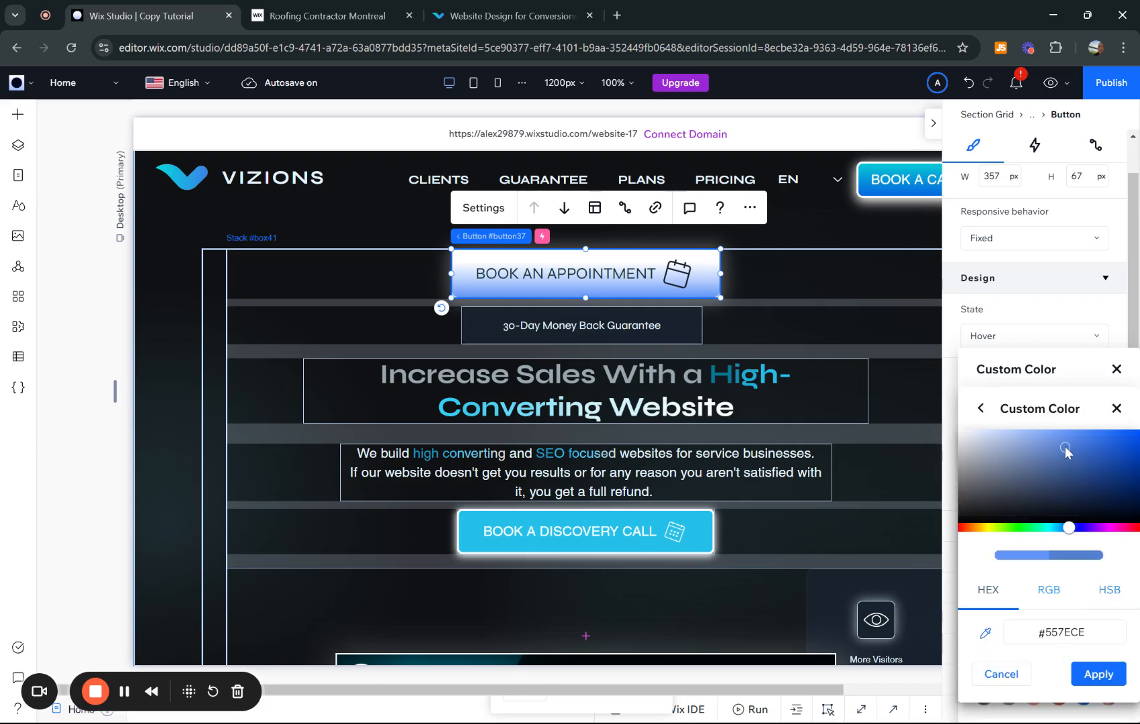
left_click(1098, 674)
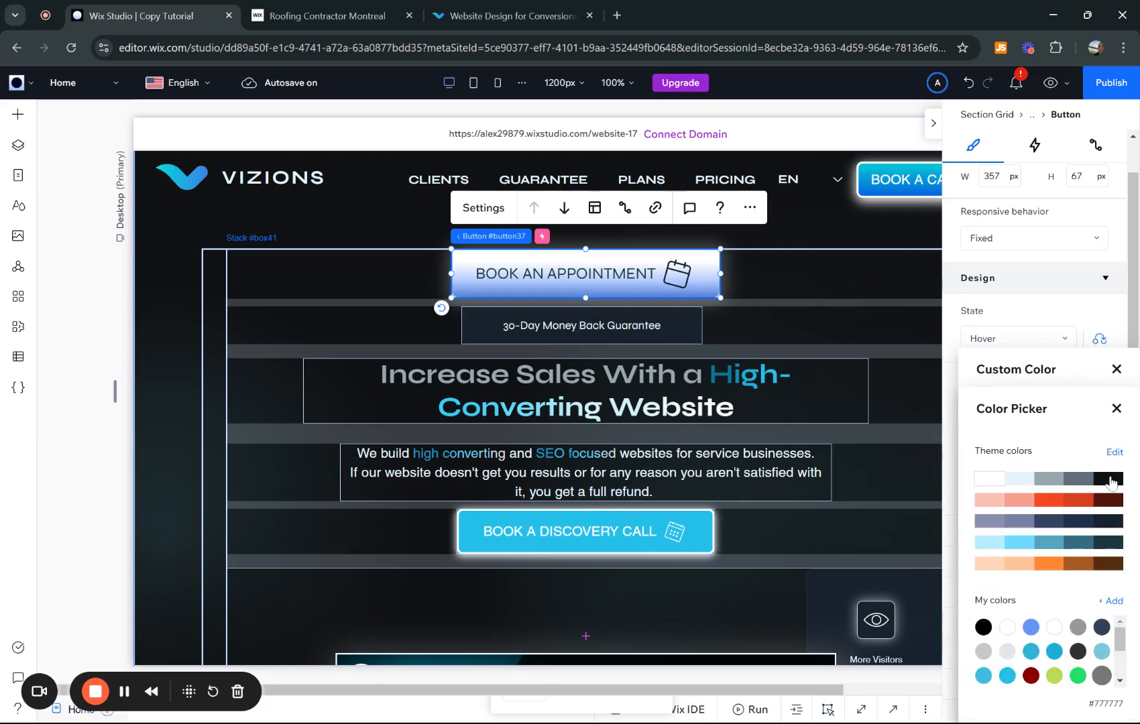
left_click(1116, 409)
Darken the middle colour stop of the Hover background gradient to a muted greyish blue.
left_click(1032, 588)
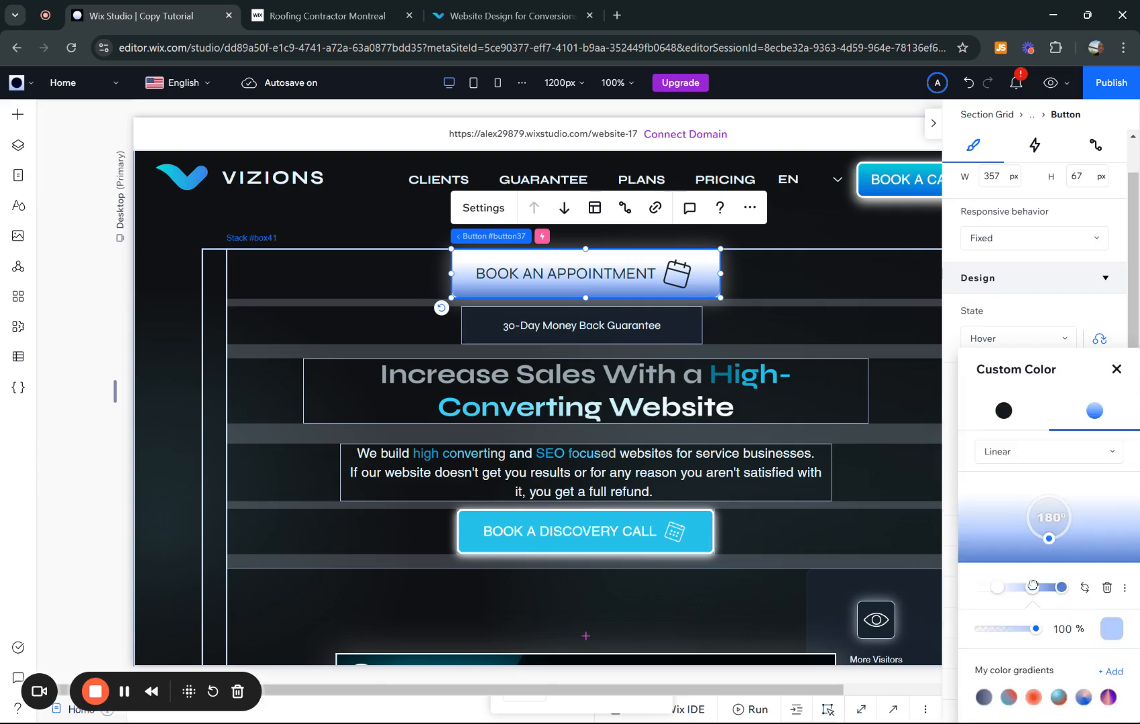
left_click(1111, 628)
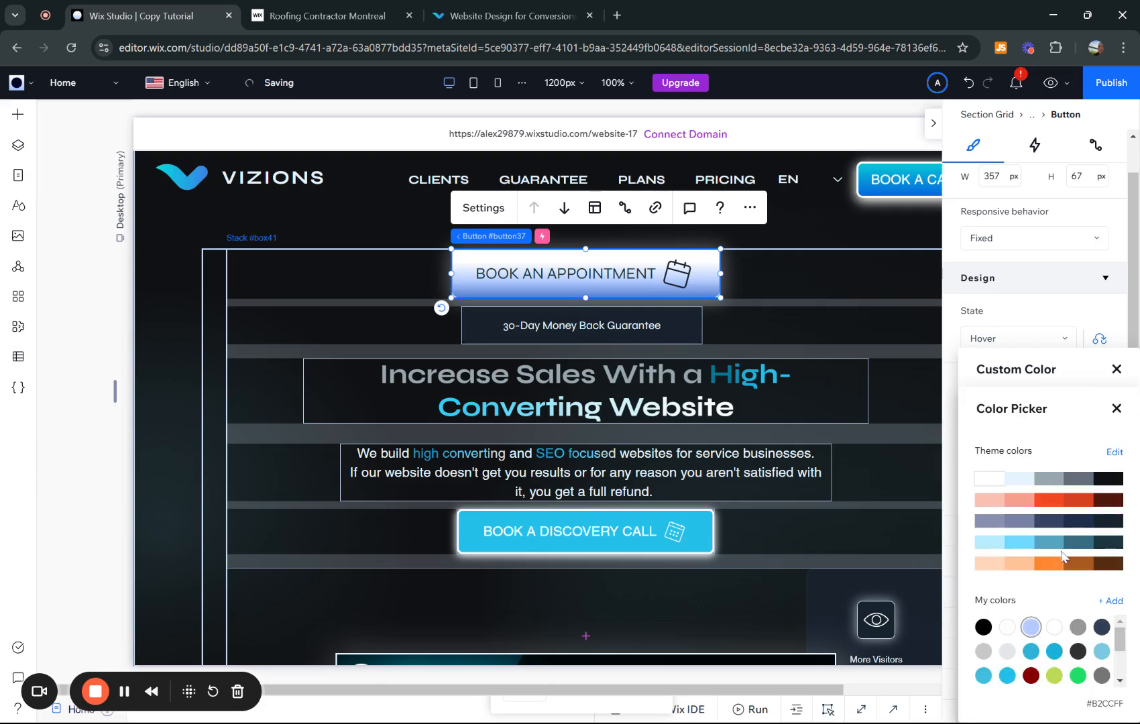
left_click(1112, 603)
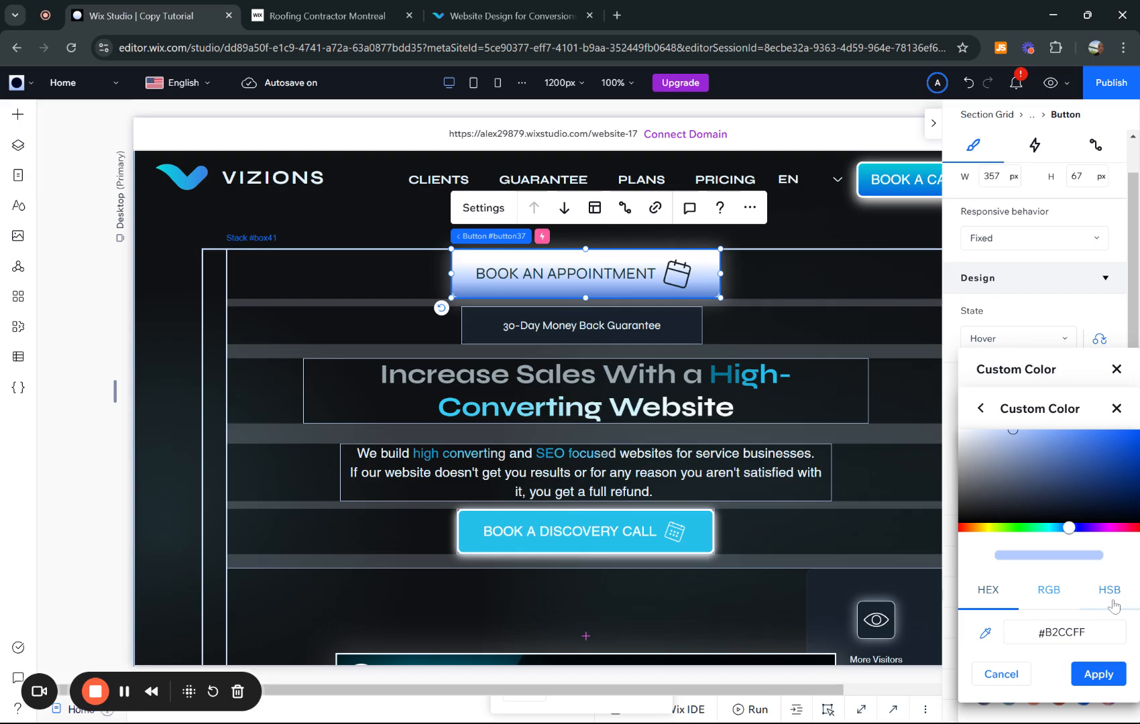
left_click(1012, 446)
left_click(1098, 674)
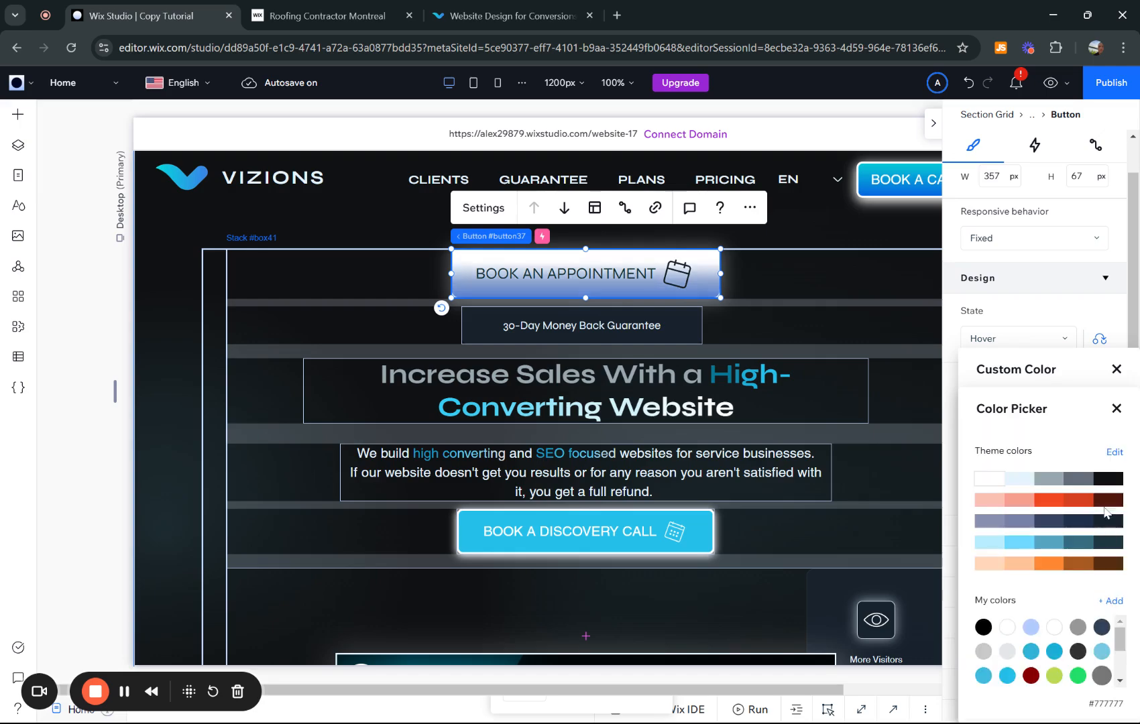
left_click(1115, 410)
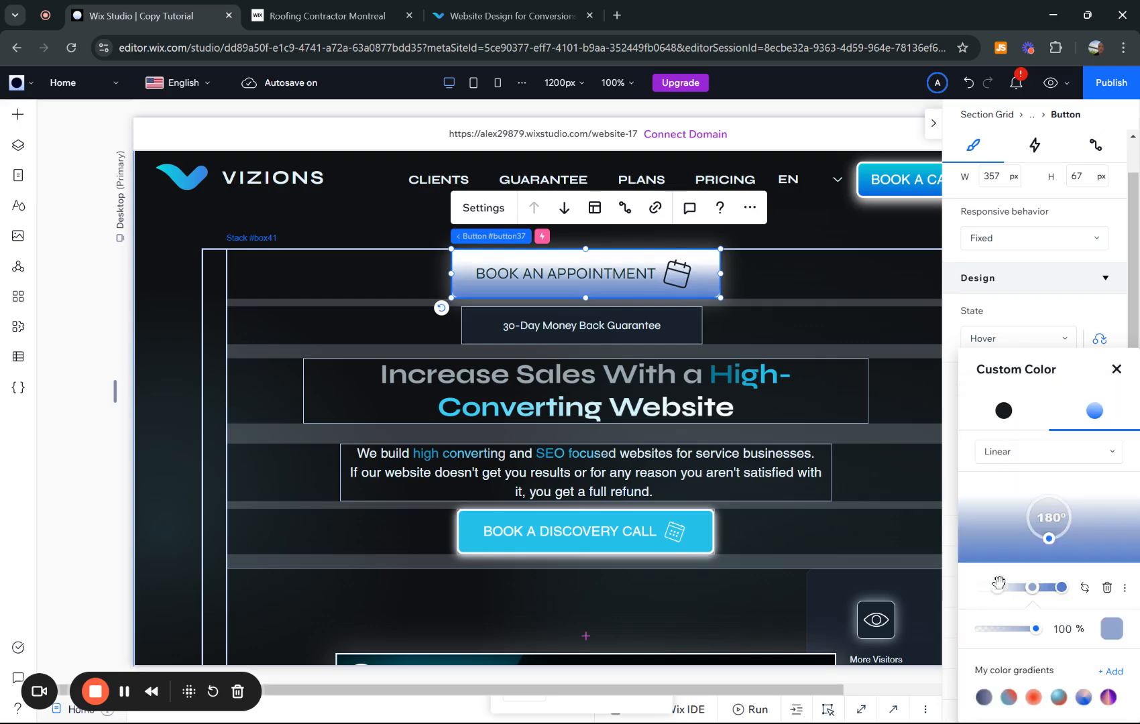
Change the first, white colour stop of the Hover background gradient to light grey #E0DFDF.
left_click(1110, 628)
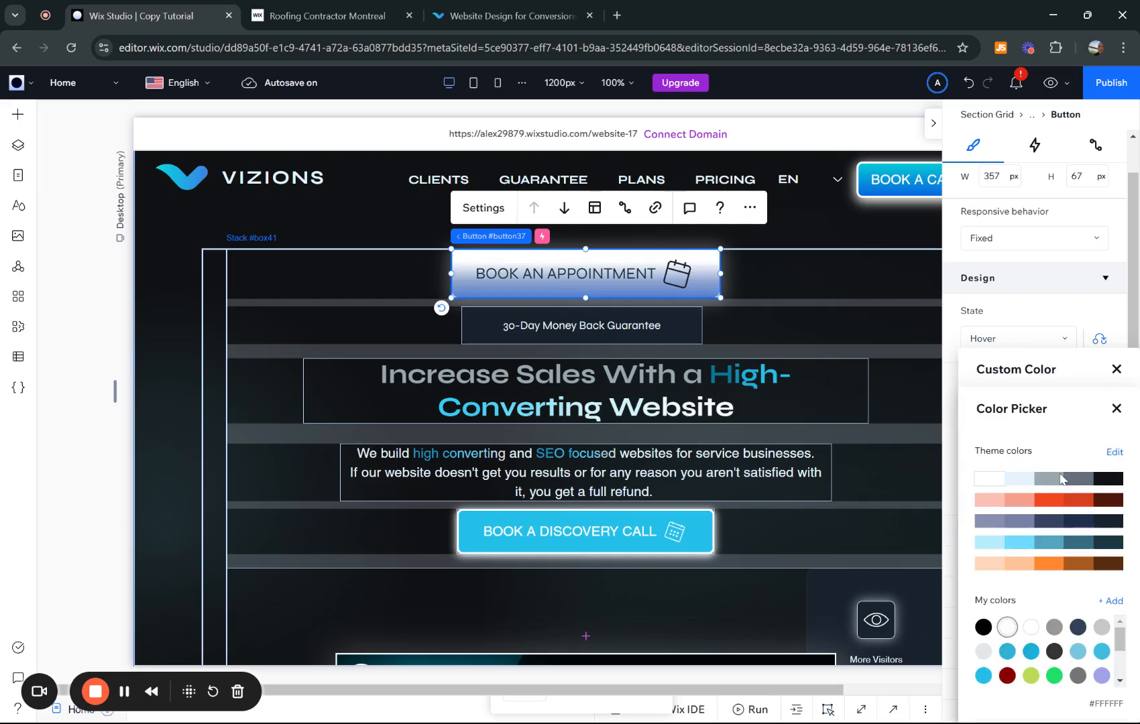
left_click(1111, 601)
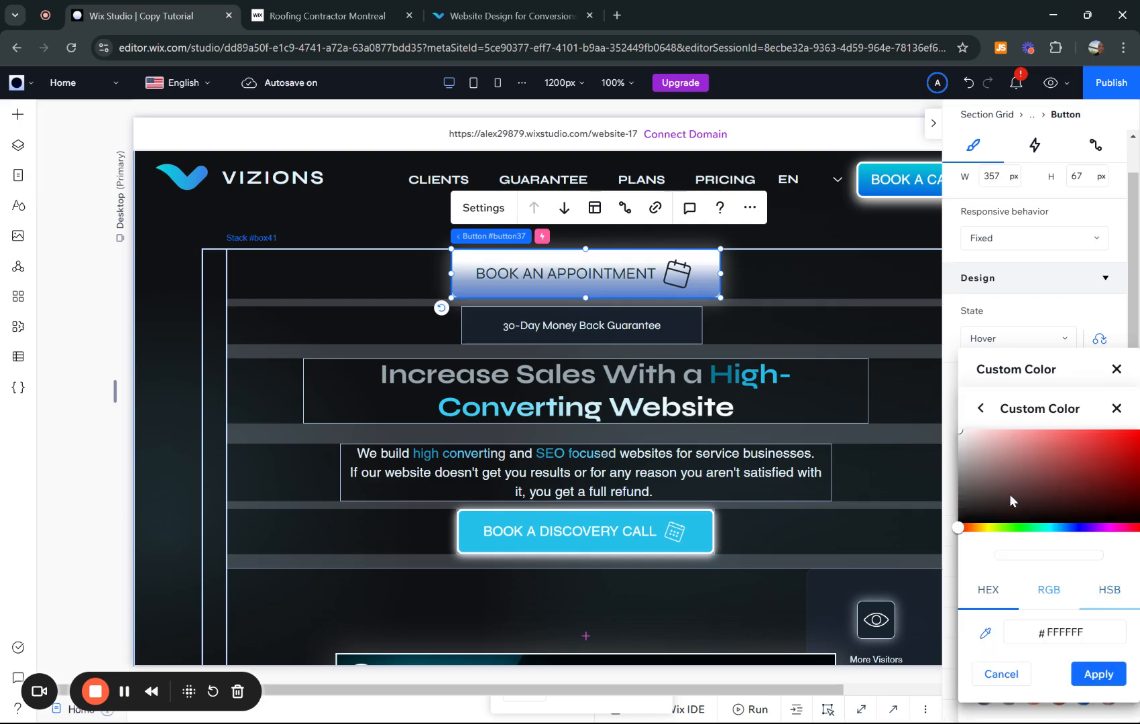
left_click(959, 441)
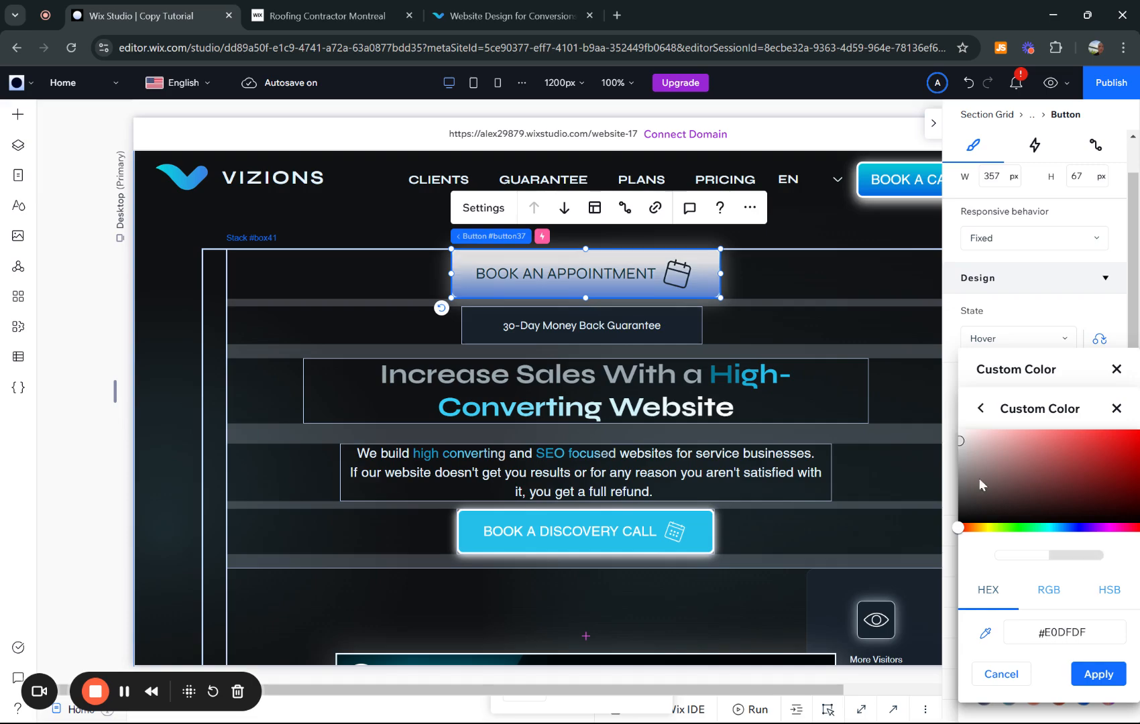
left_click(1100, 674)
left_click(1114, 408)
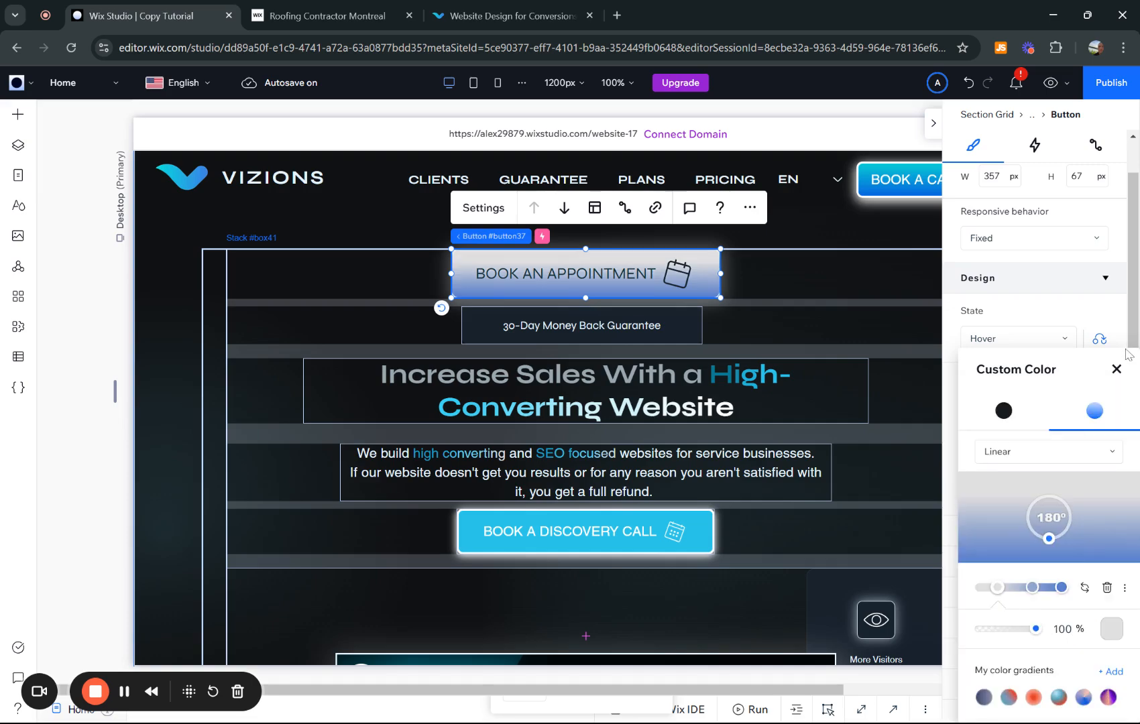
Close the gradient colour editor and compare the button's Regular and Hover states.
left_click(1116, 370)
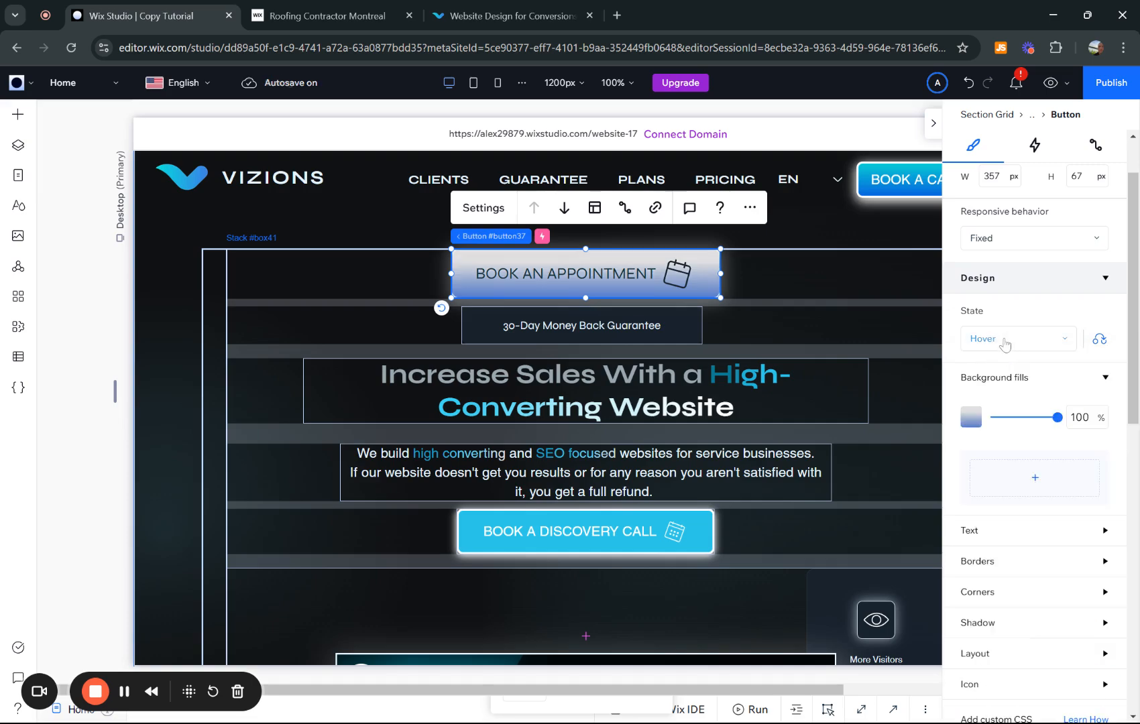
left_click(1005, 344)
left_click(984, 311)
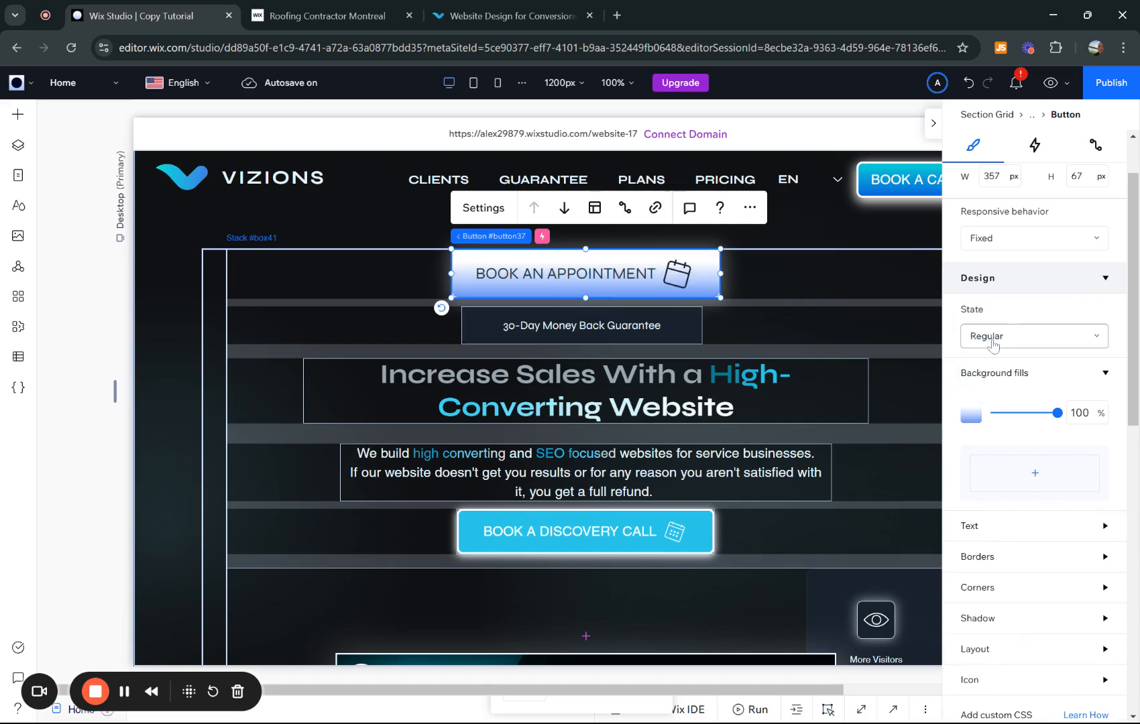
left_click(993, 345)
left_click(997, 368)
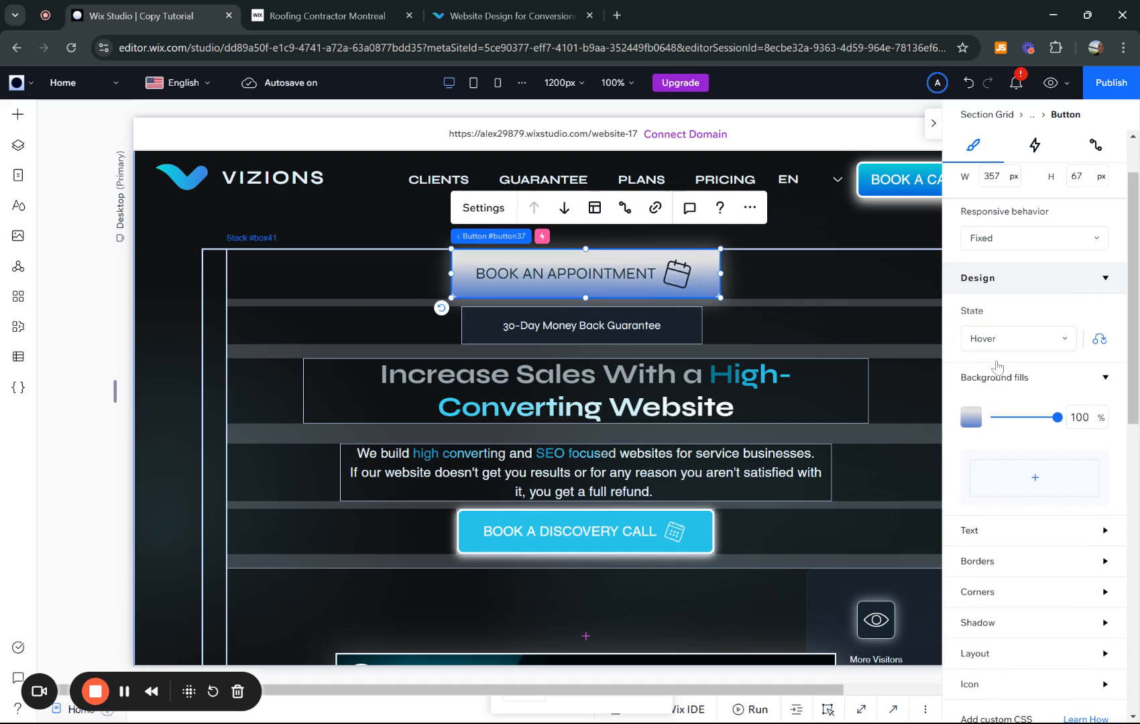
left_click(528, 6)
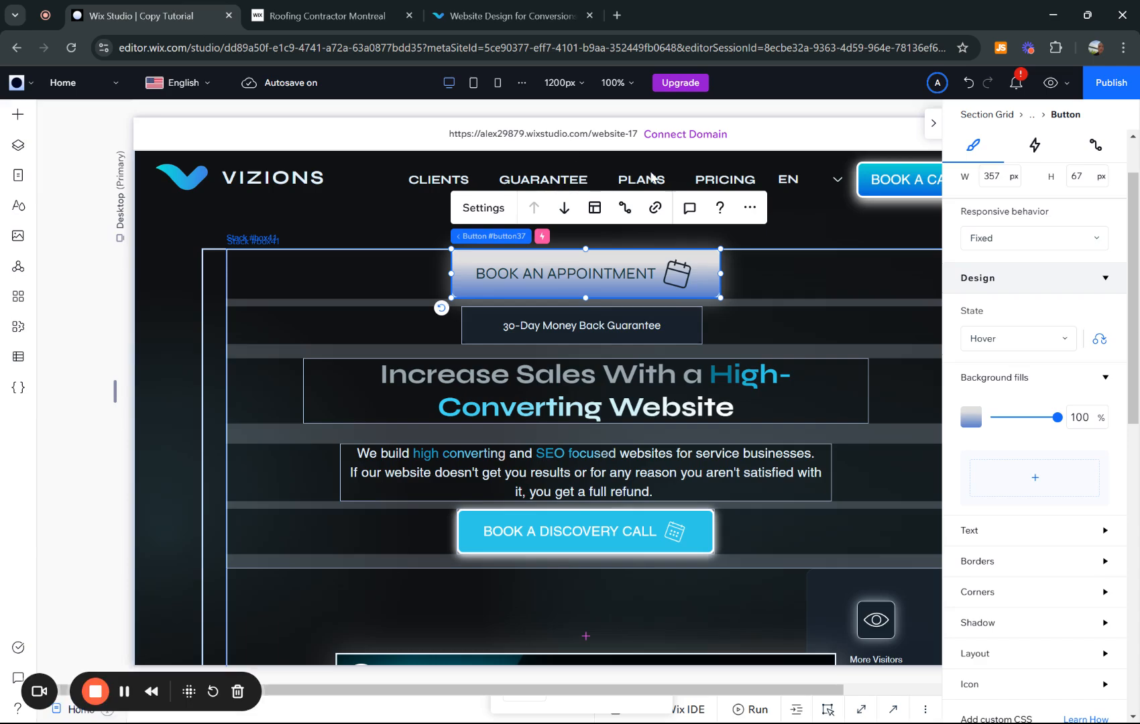
left_click(174, 14)
left_click(982, 338)
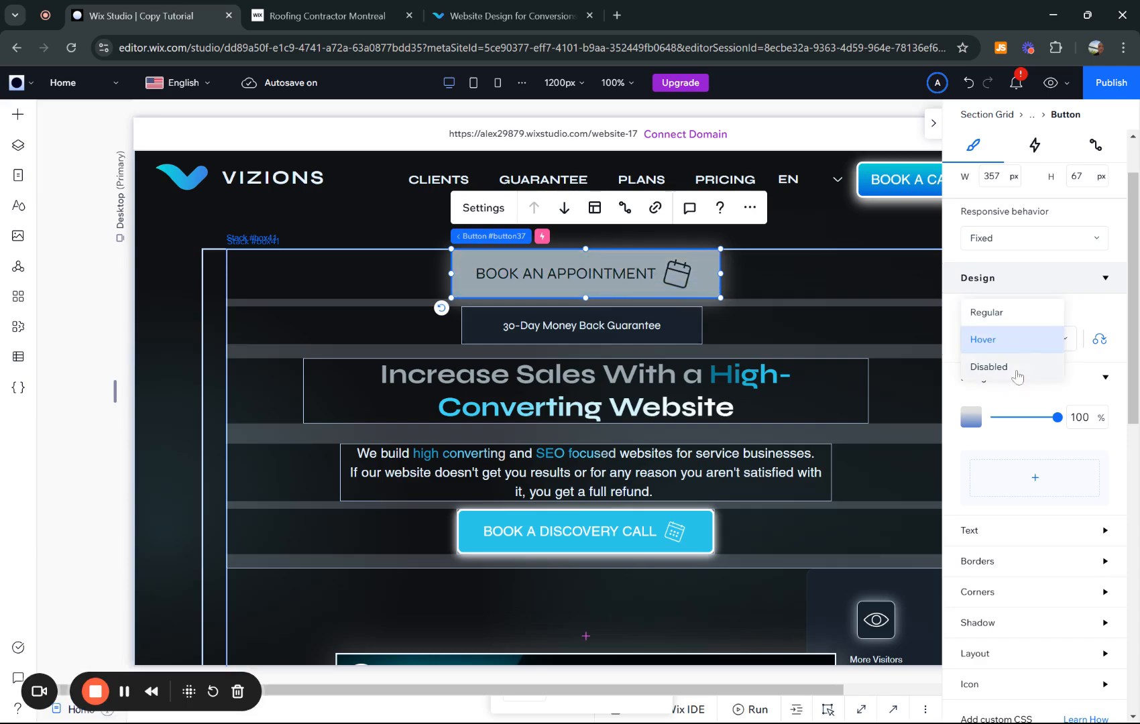
left_click(1098, 307)
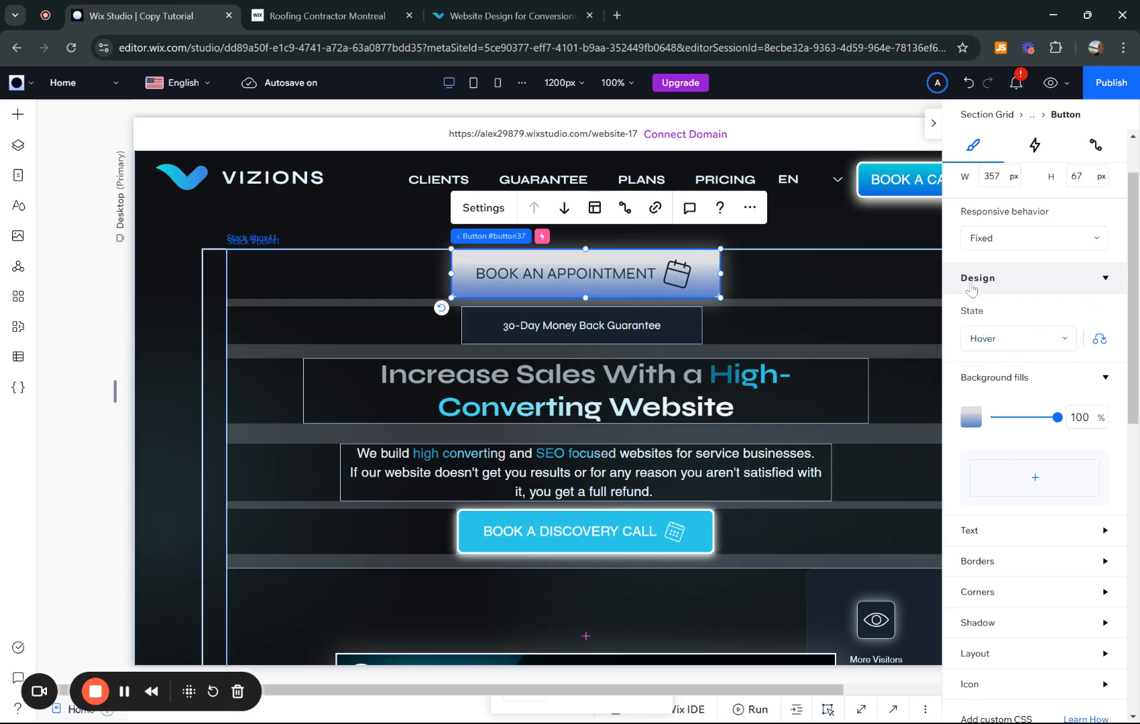
In the button's Hover state, set the icon rotation to 0°.
scroll(1026, 400, "down", 2)
left_click(1026, 439)
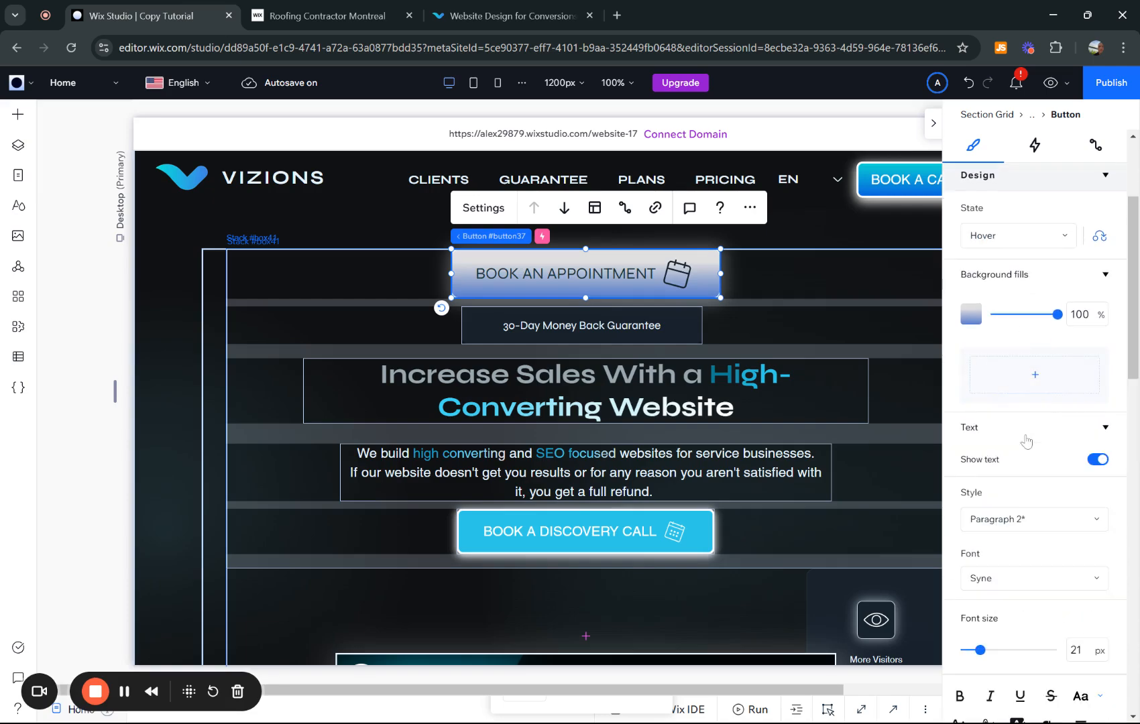
left_click(1026, 440)
scroll(1026, 440, "up", 2)
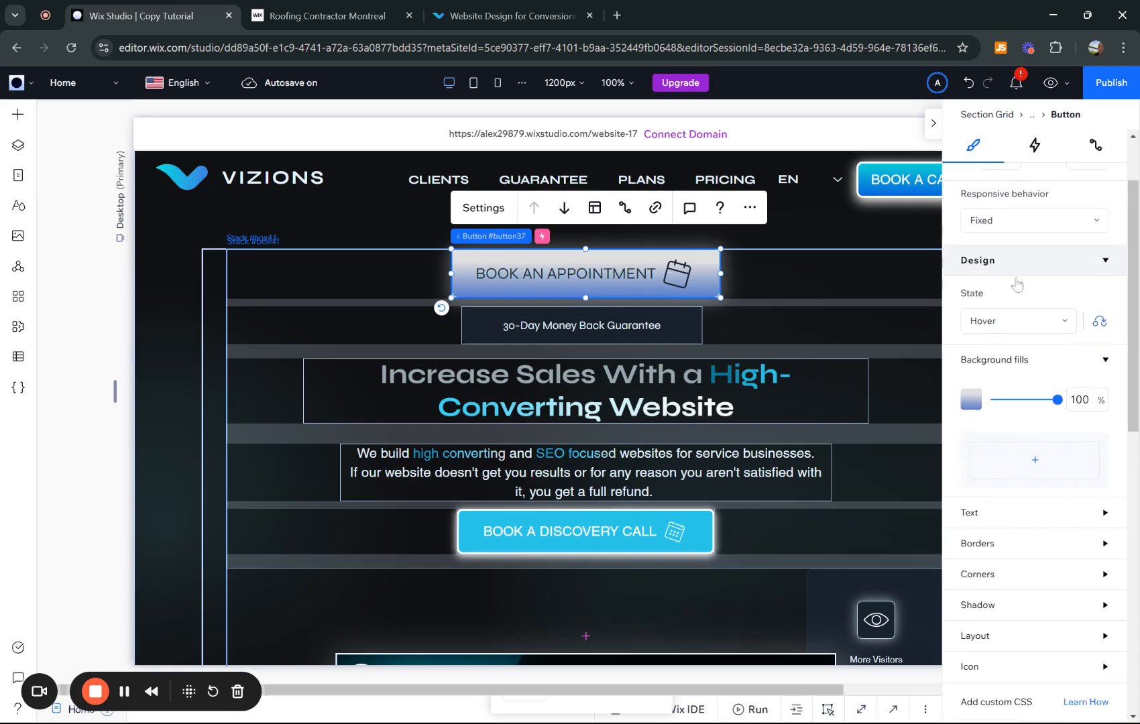
scroll(1044, 374, "down", 2)
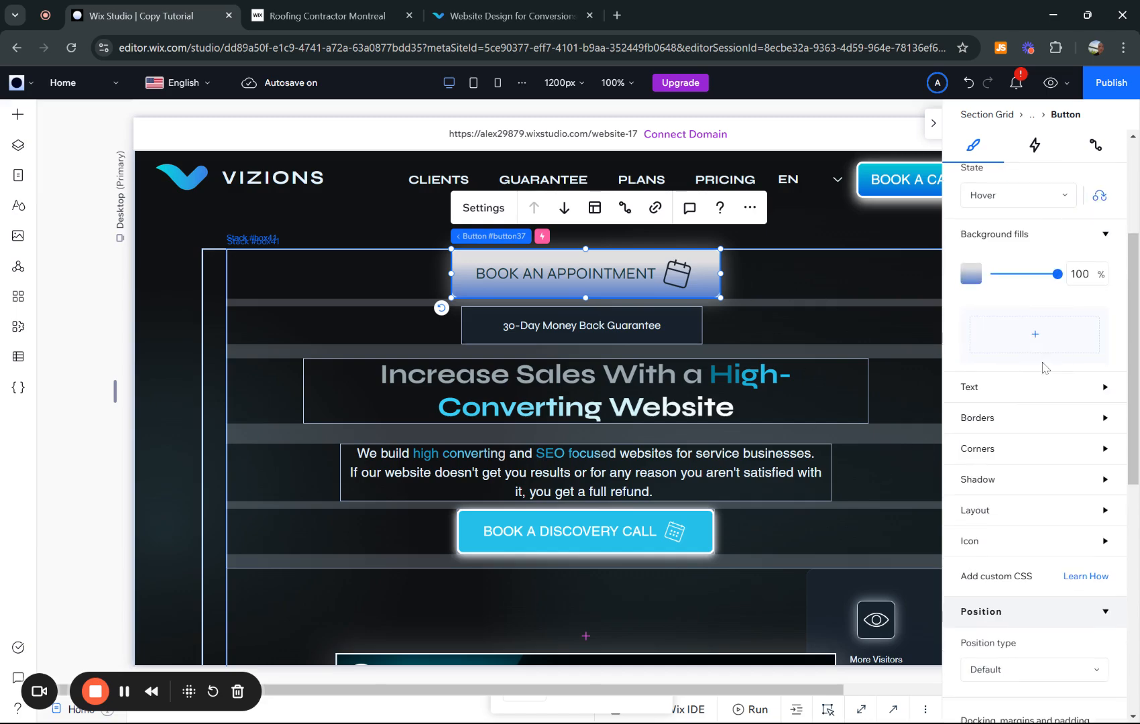
scroll(1041, 439, "down", 1)
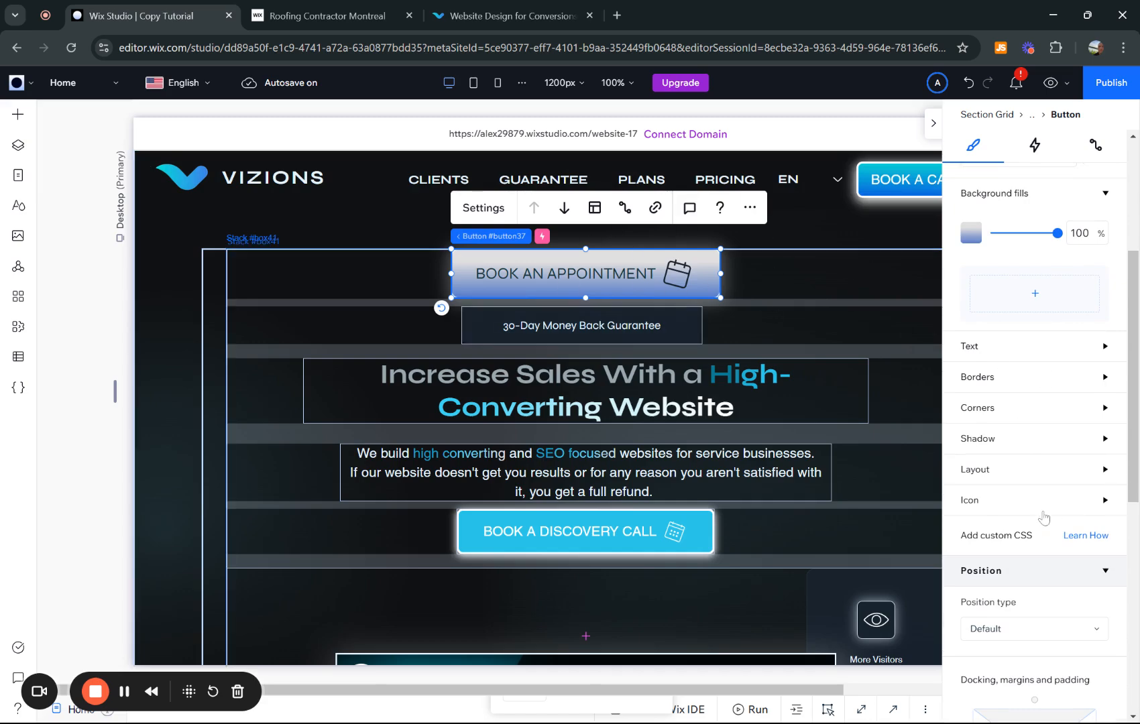
scroll(1044, 516, "down", 2)
left_click(990, 406)
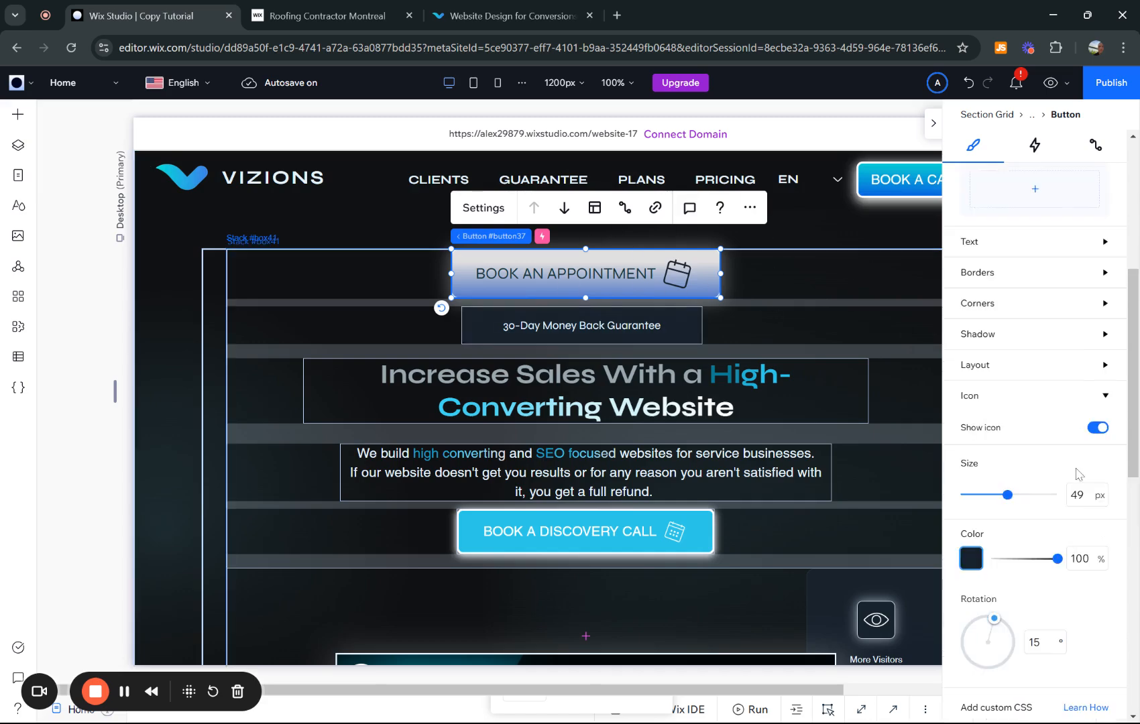
scroll(1078, 473, "down", 3)
left_click(1045, 503)
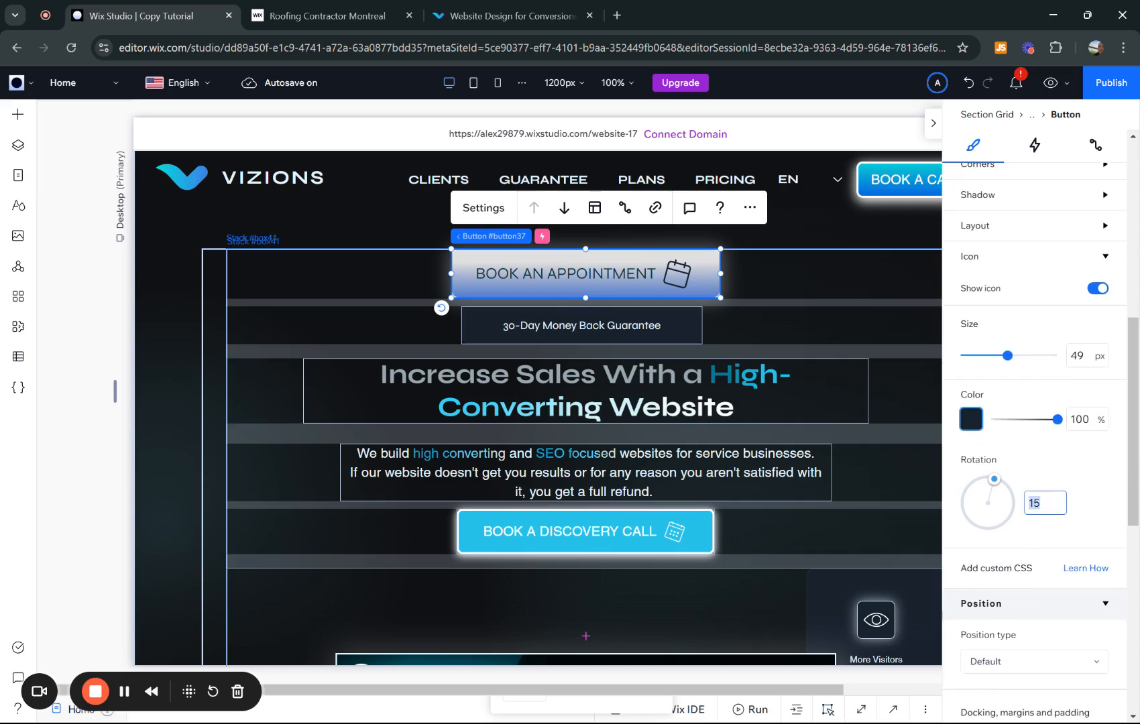
type("0")
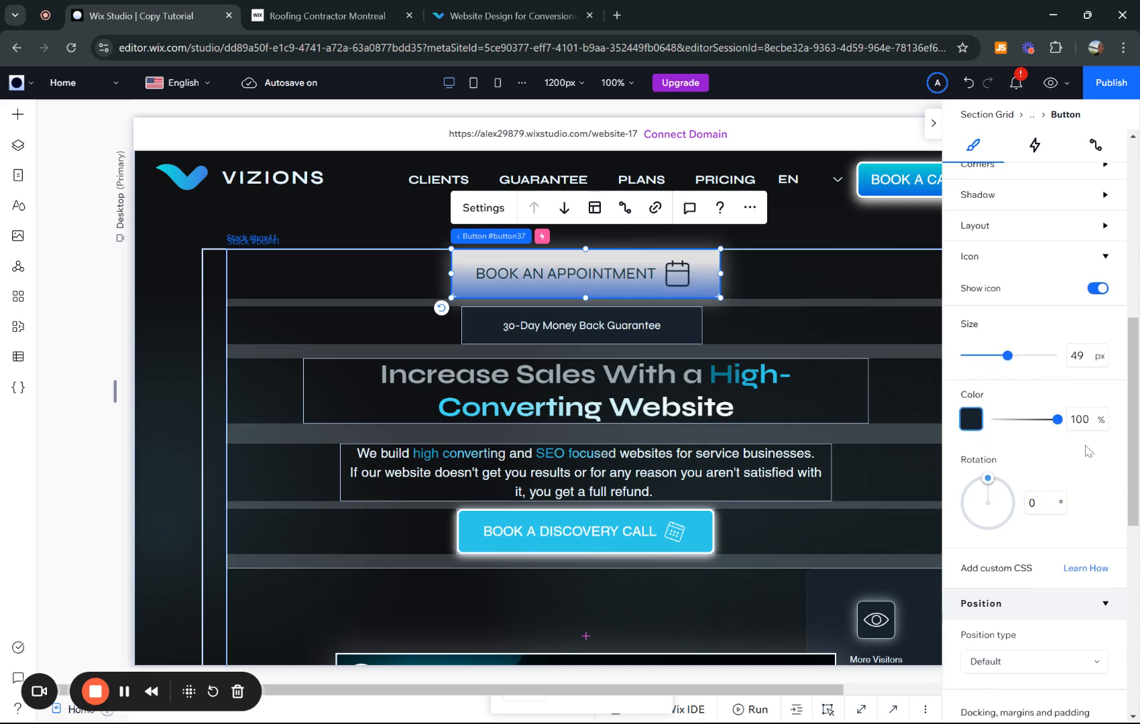
scroll(1057, 460, "down", 3)
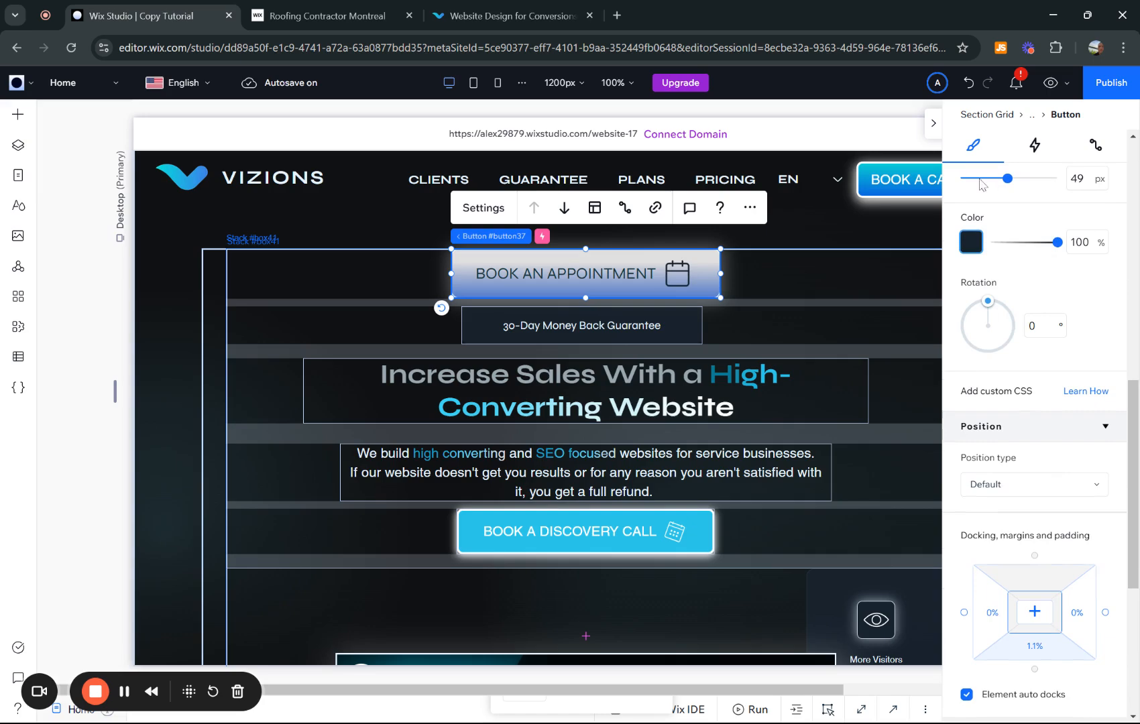
Collapse the inspector, publish the site with the updated hover design and dismiss the publish confirmation.
left_click(933, 124)
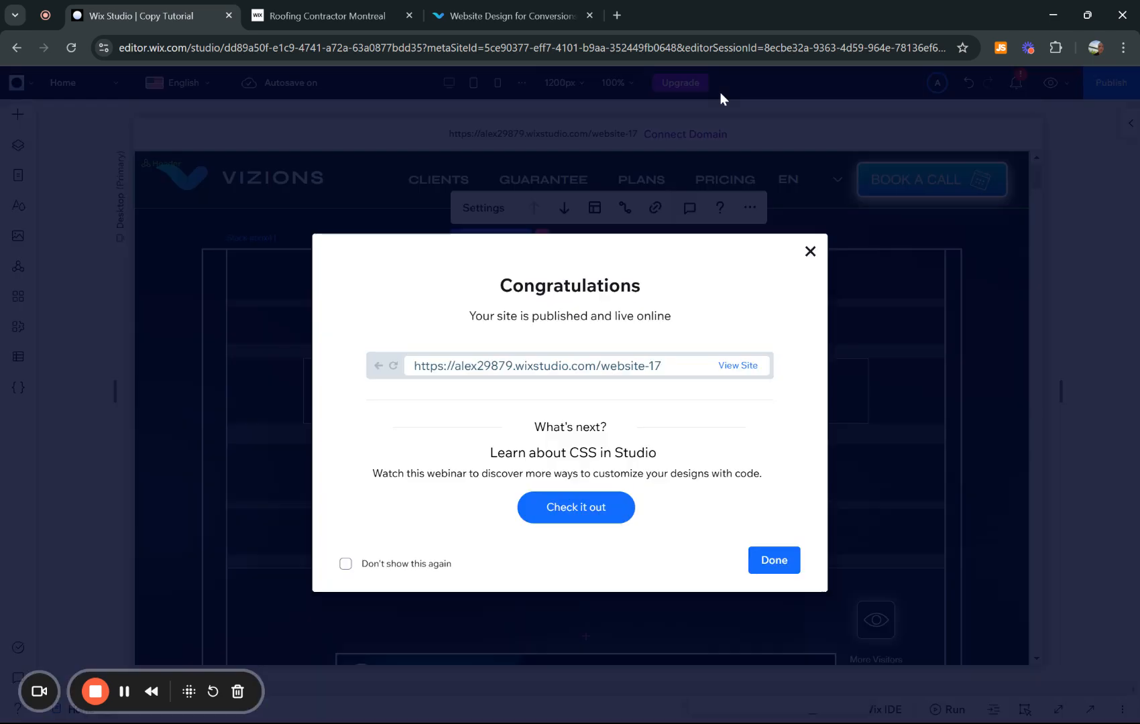
left_click(810, 252)
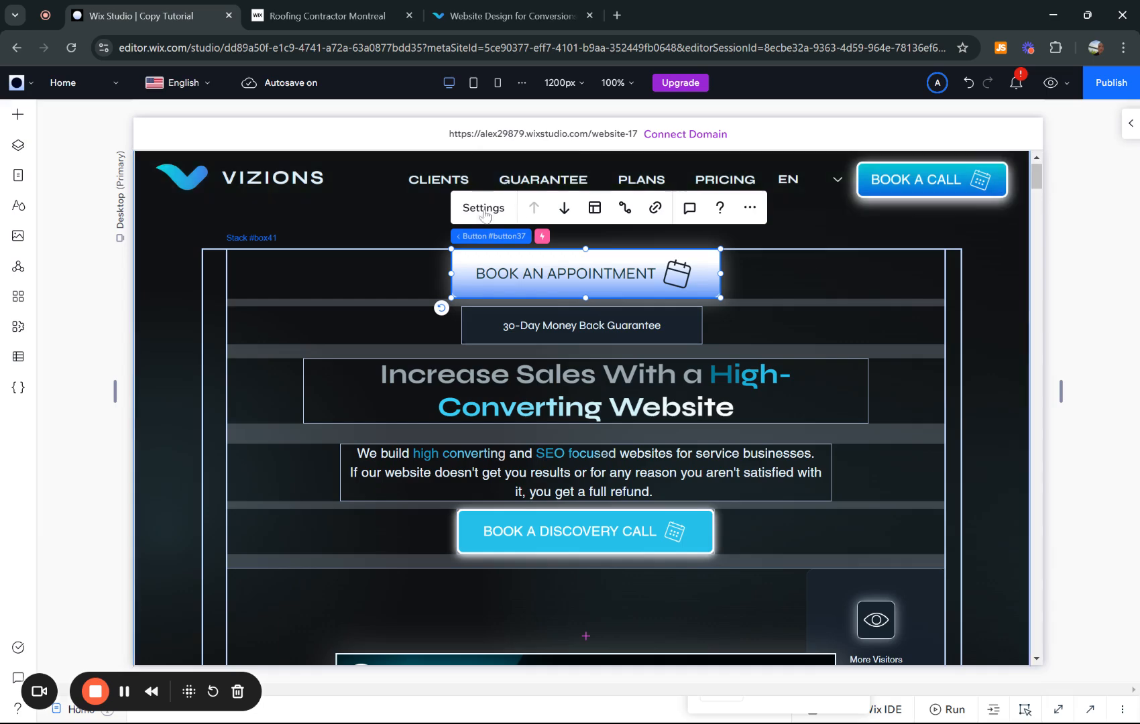
Replace the BOOK AN APPOINTMENT button's Pulse loop animation with the Expand preset as a hover animation on itself.
left_click(1131, 122)
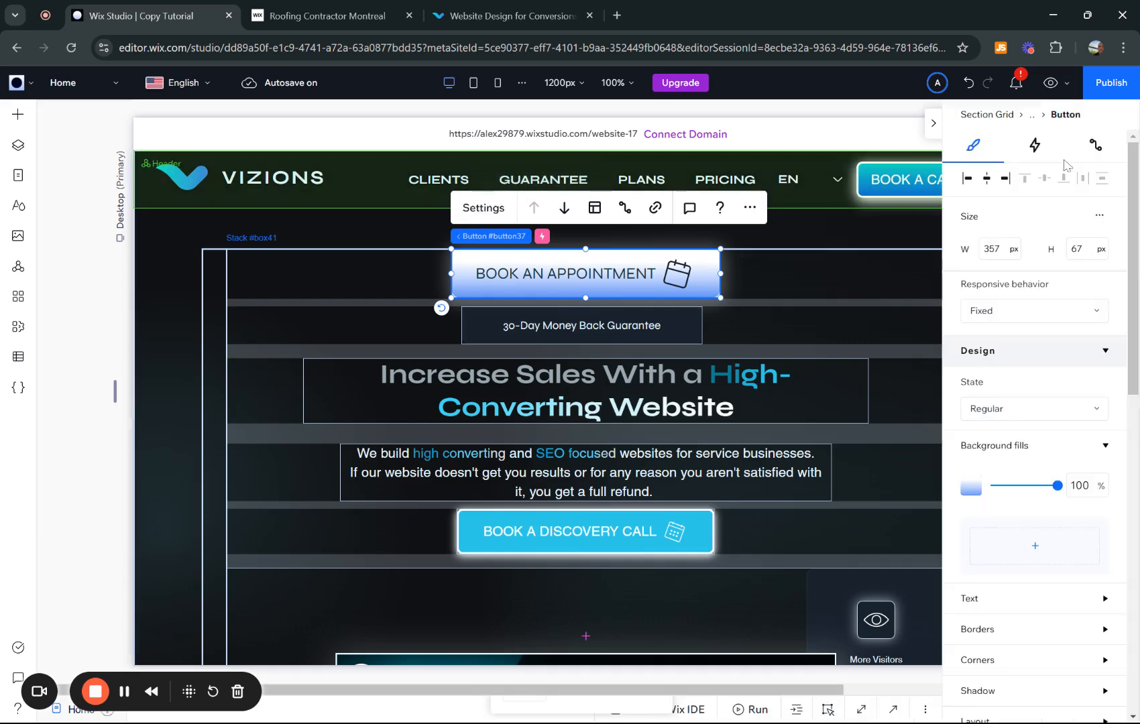
left_click(1031, 146)
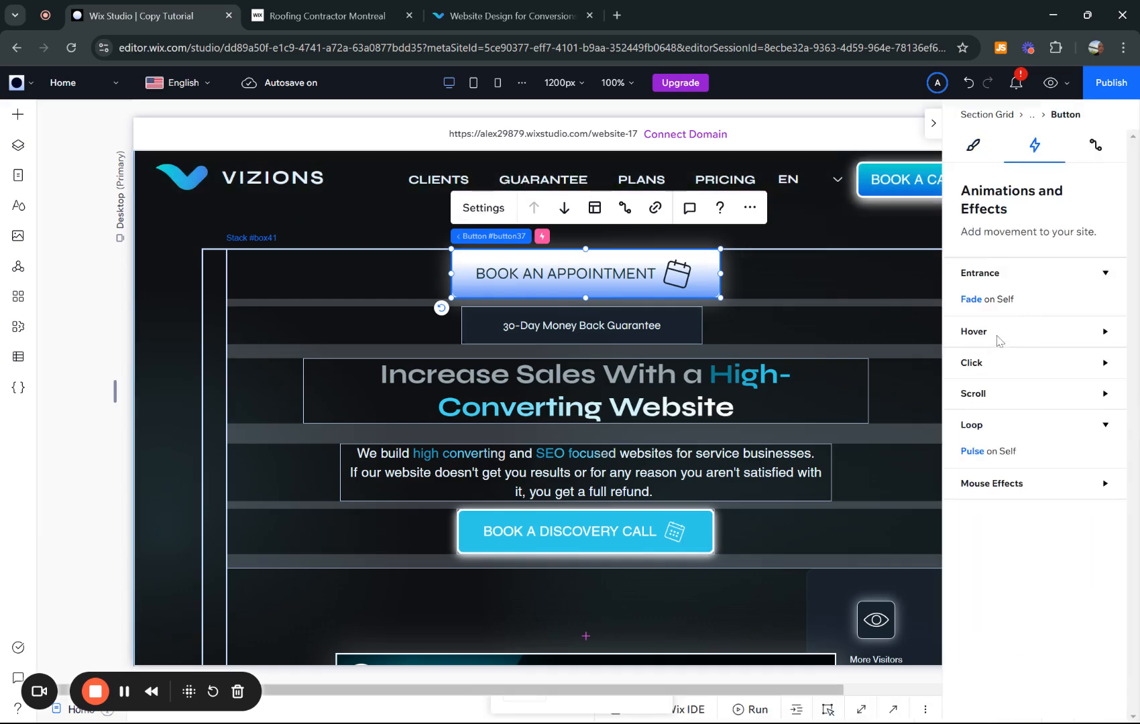
left_click(1038, 345)
left_click(1037, 347)
left_click(1038, 342)
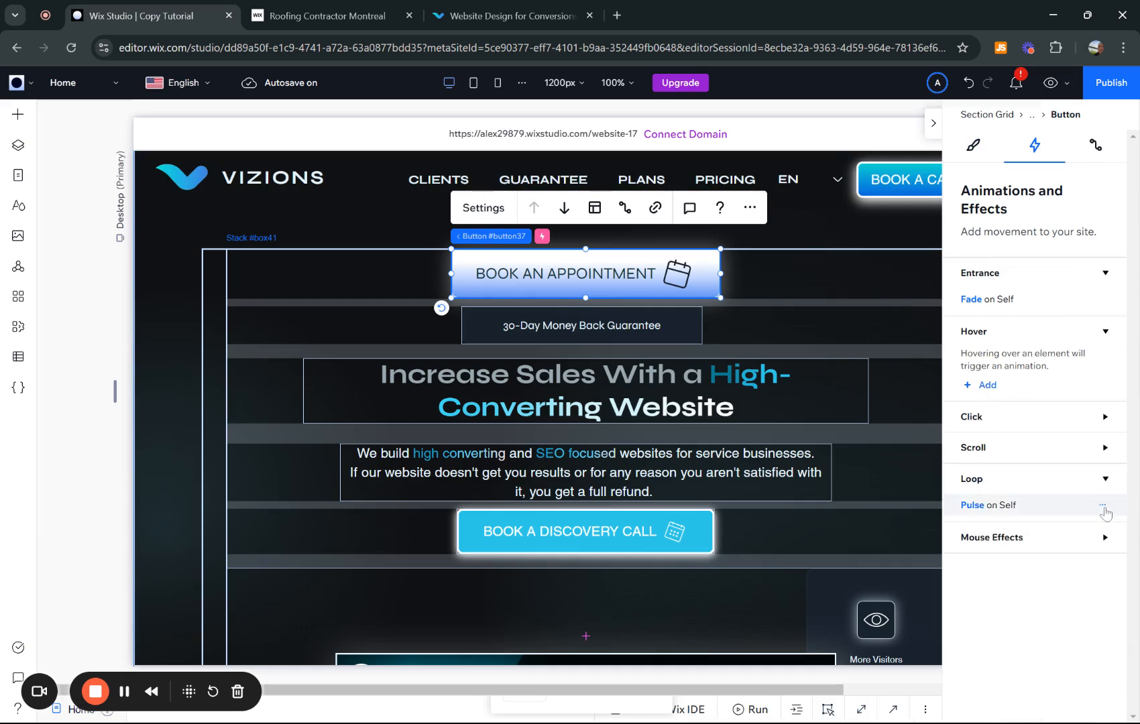
left_click(1103, 511)
left_click(1038, 581)
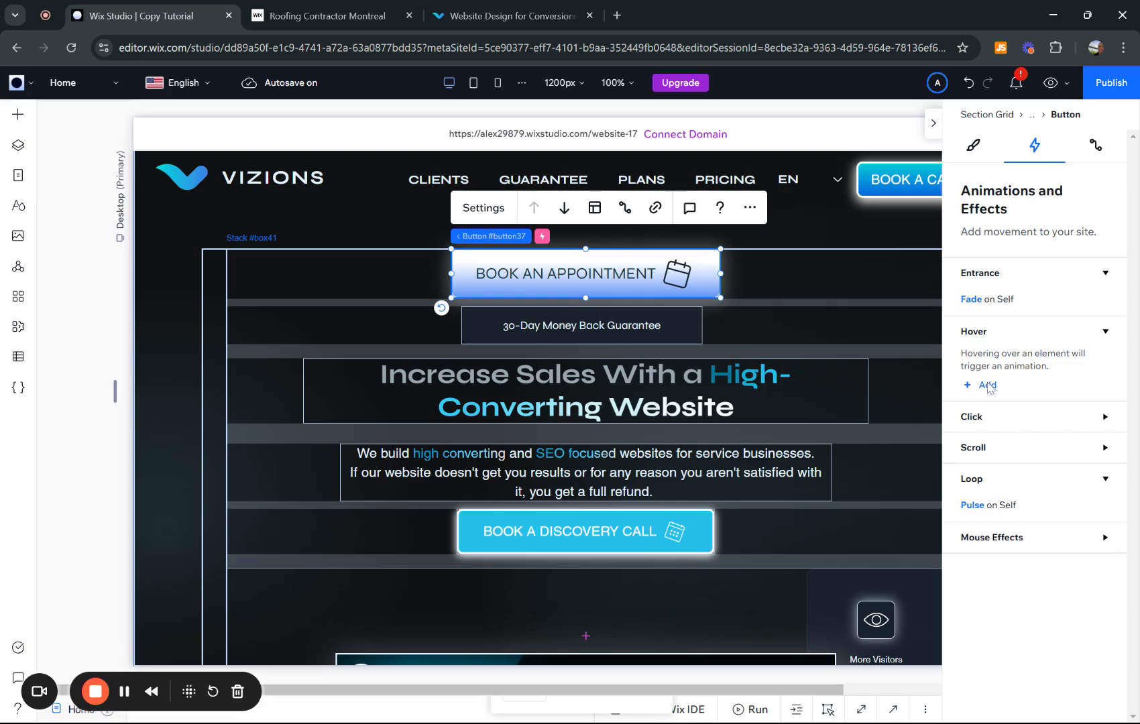
left_click(986, 385)
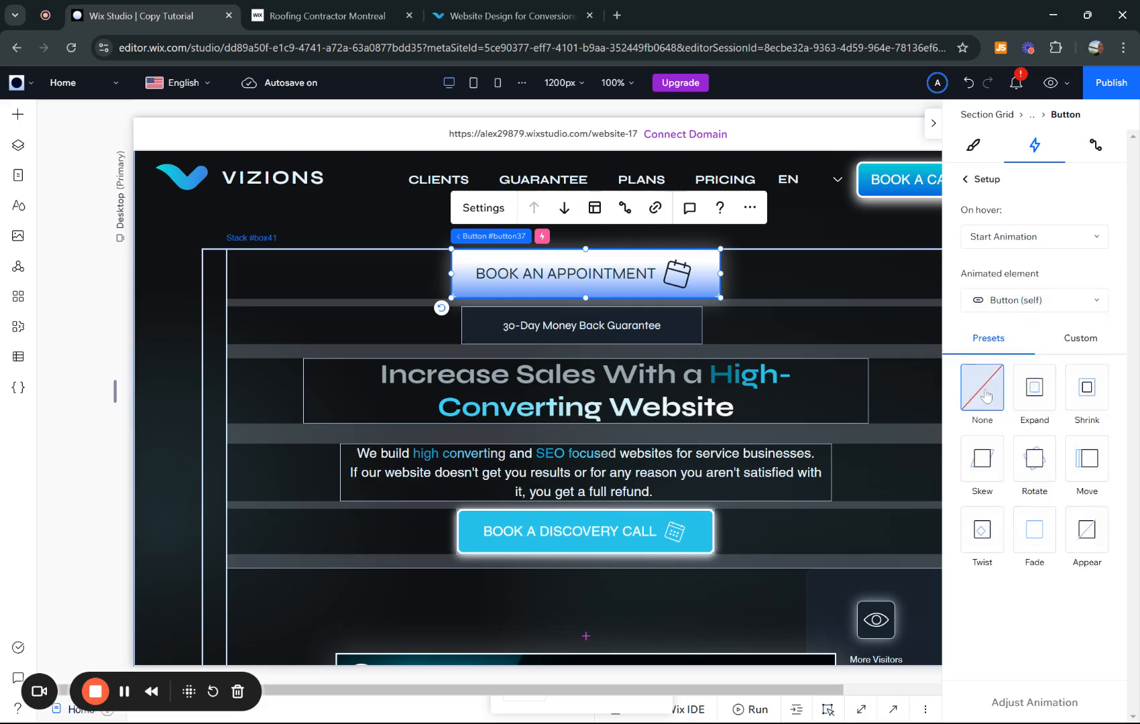
left_click(1033, 397)
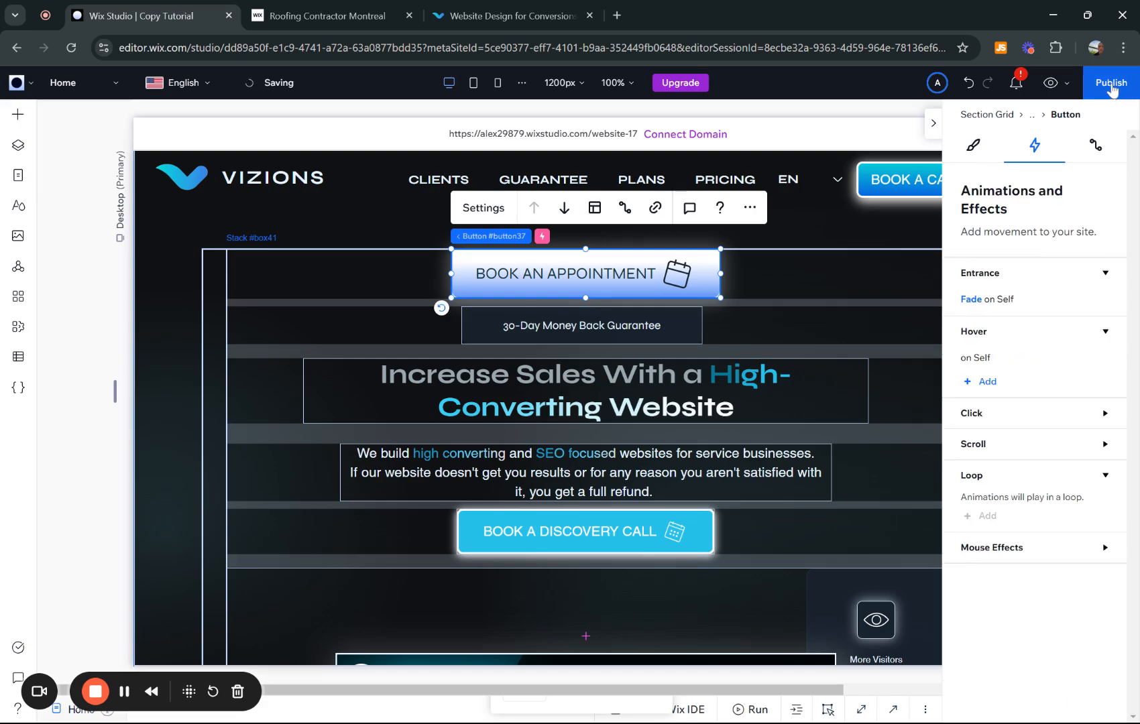
Publish the site with the Expand hover animation, and open and reload the live page to test the button.
left_click(1111, 83)
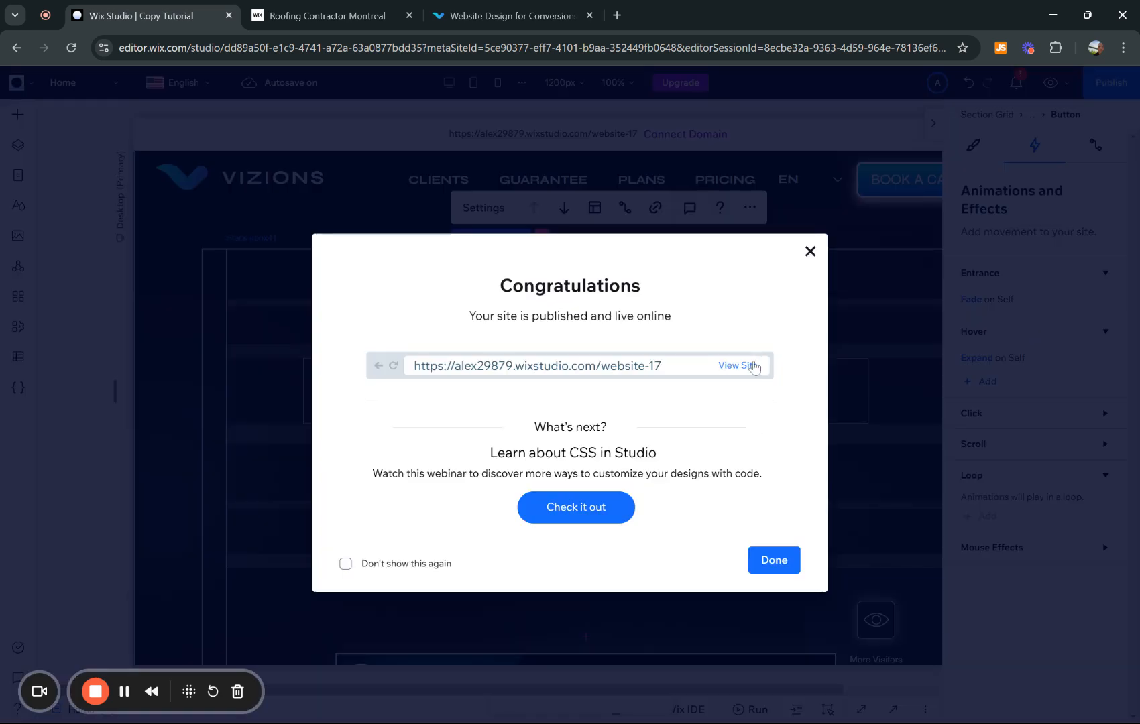
left_click(739, 365)
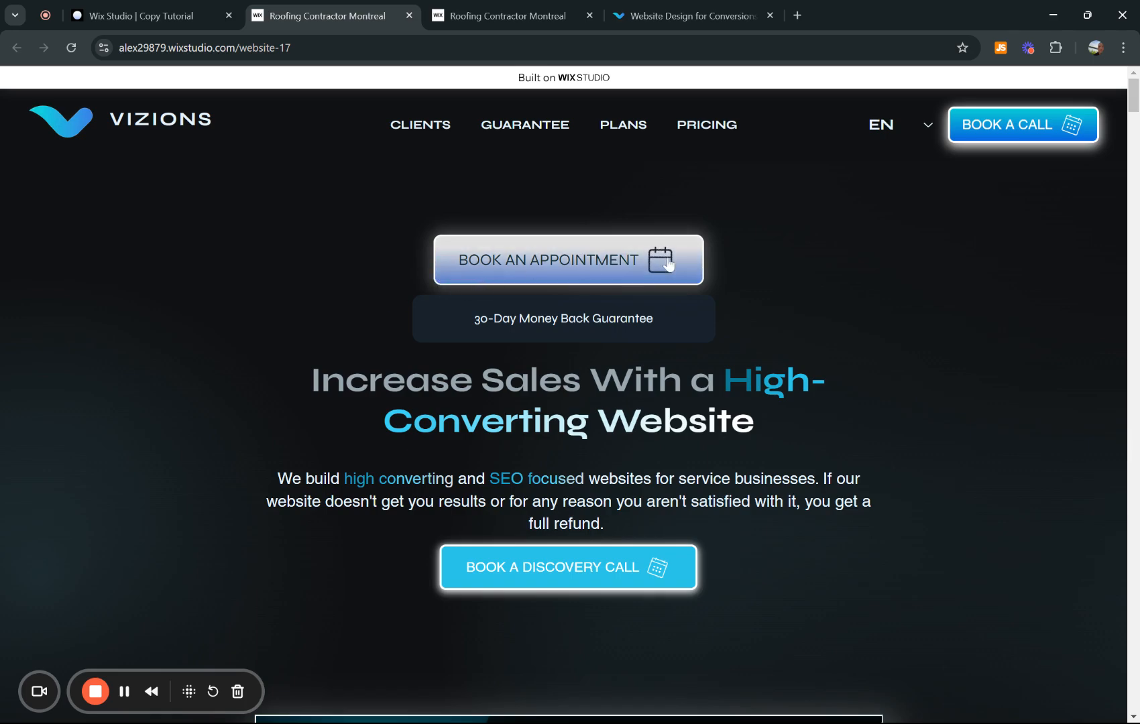
left_click(72, 52)
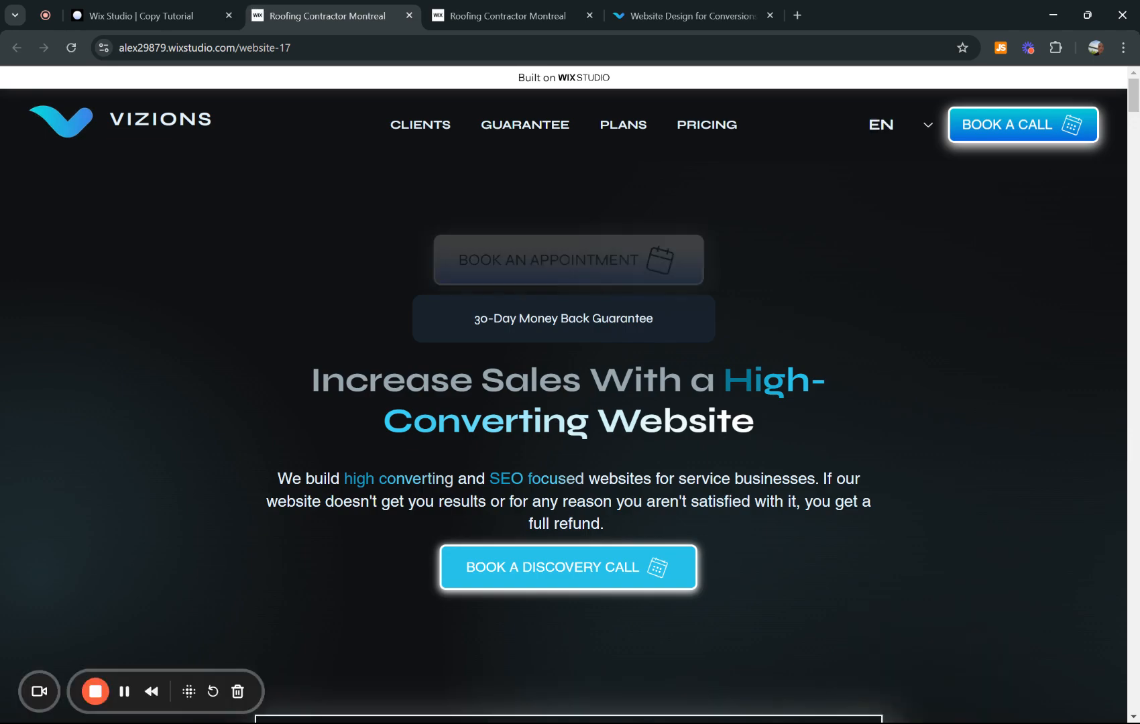
Close the publish confirmation in the editor, republish the site and reload the live page.
left_click(145, 13)
left_click(771, 558)
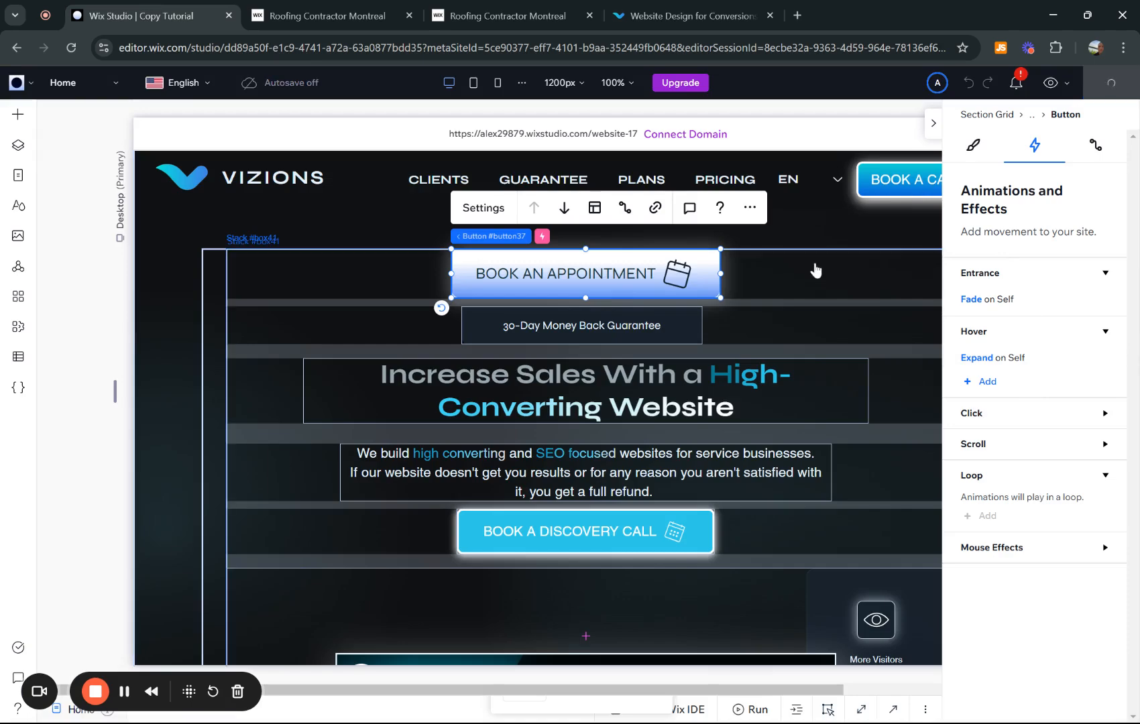
left_click(332, 10)
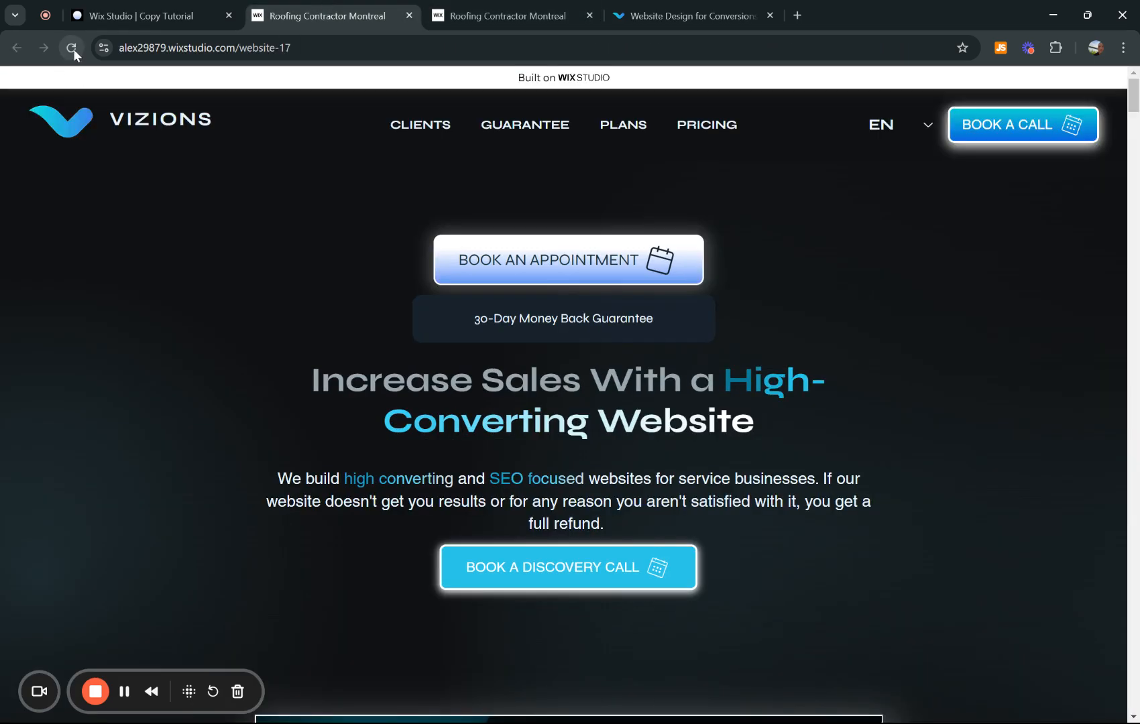
left_click(72, 47)
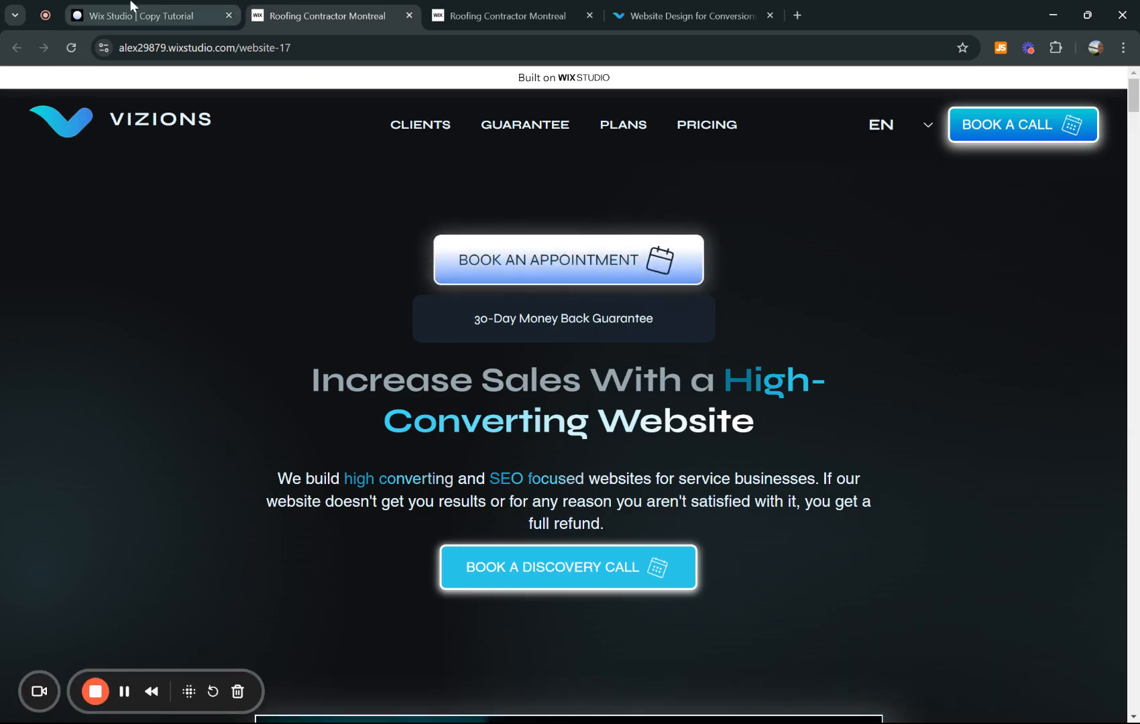
Open the republished site from the editor in a new tab and close the two older live-site tabs.
left_click(154, 15)
left_click(1111, 83)
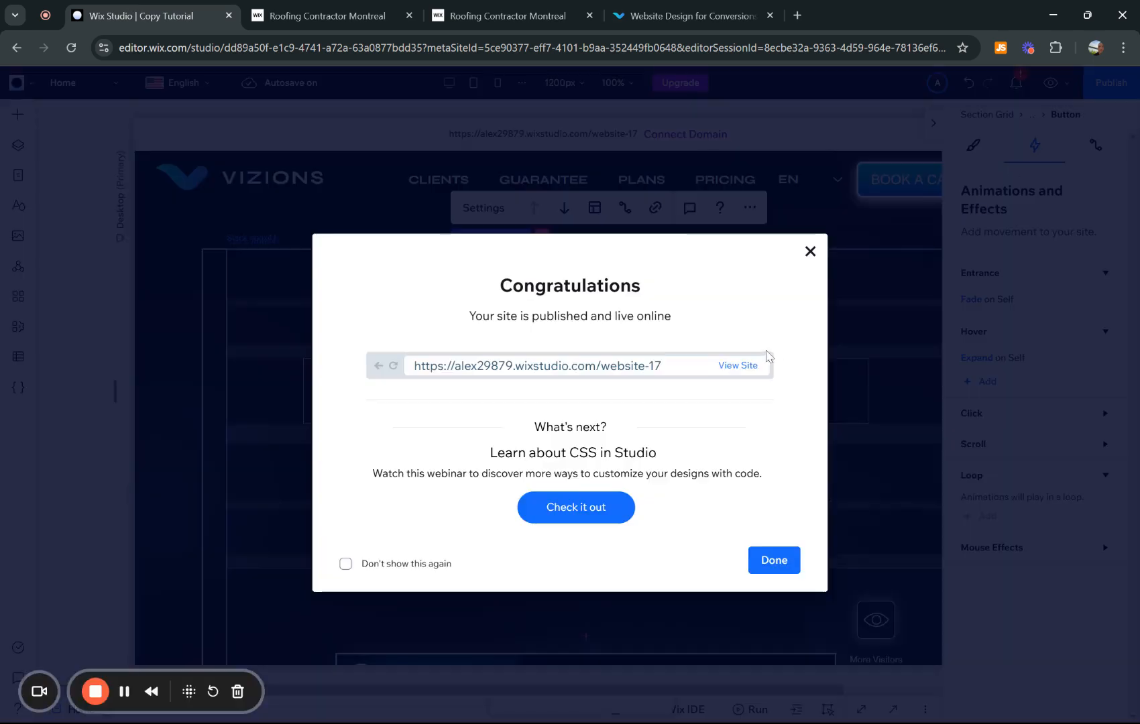
left_click(745, 366)
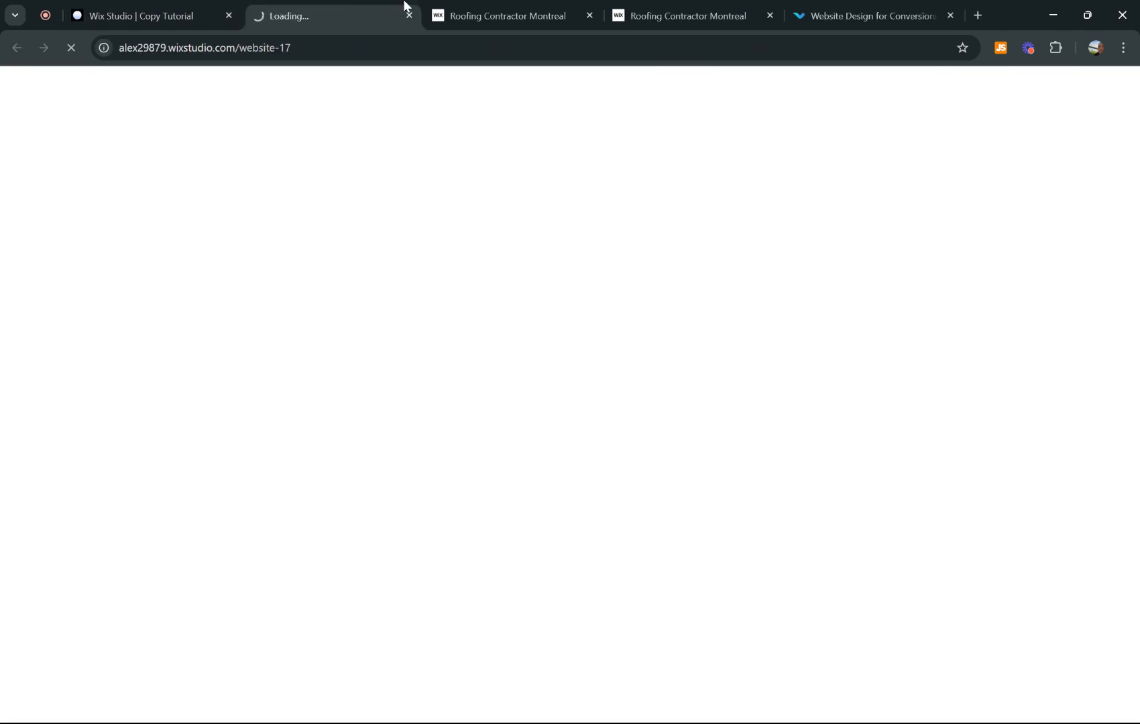
left_click(590, 15)
left_click(589, 15)
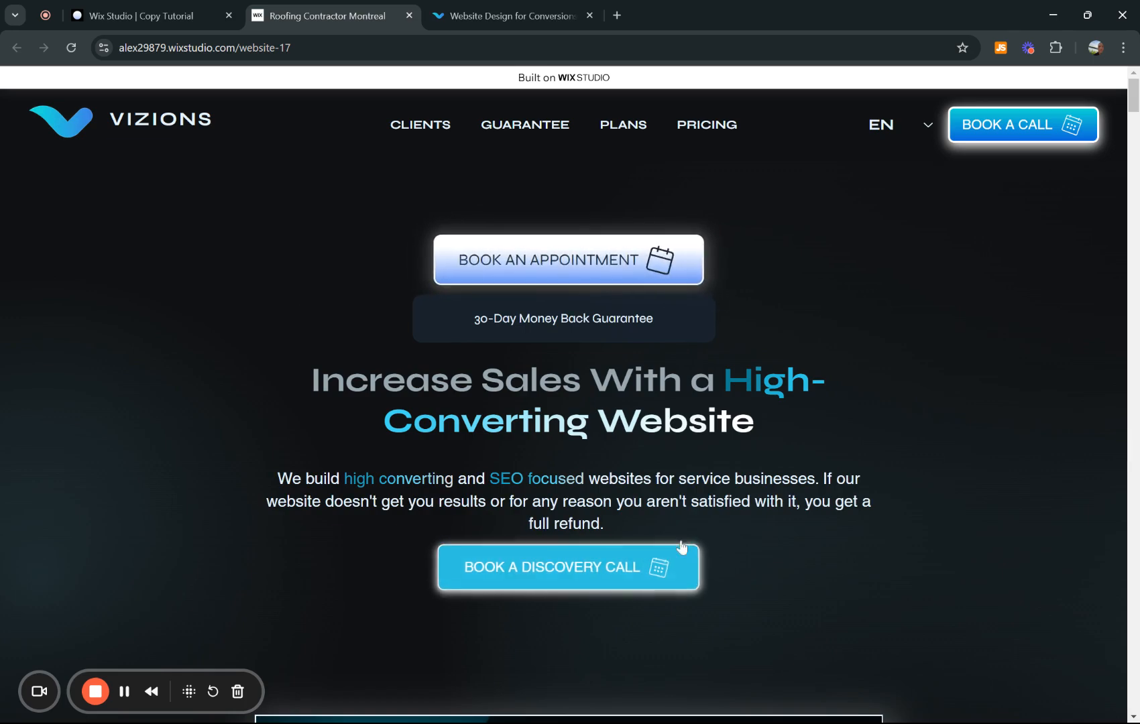
Examine the animated call-to-action buttons in the live page's hero section and header.
scroll(677, 544, "down", 1)
scroll(677, 543, "down", 1)
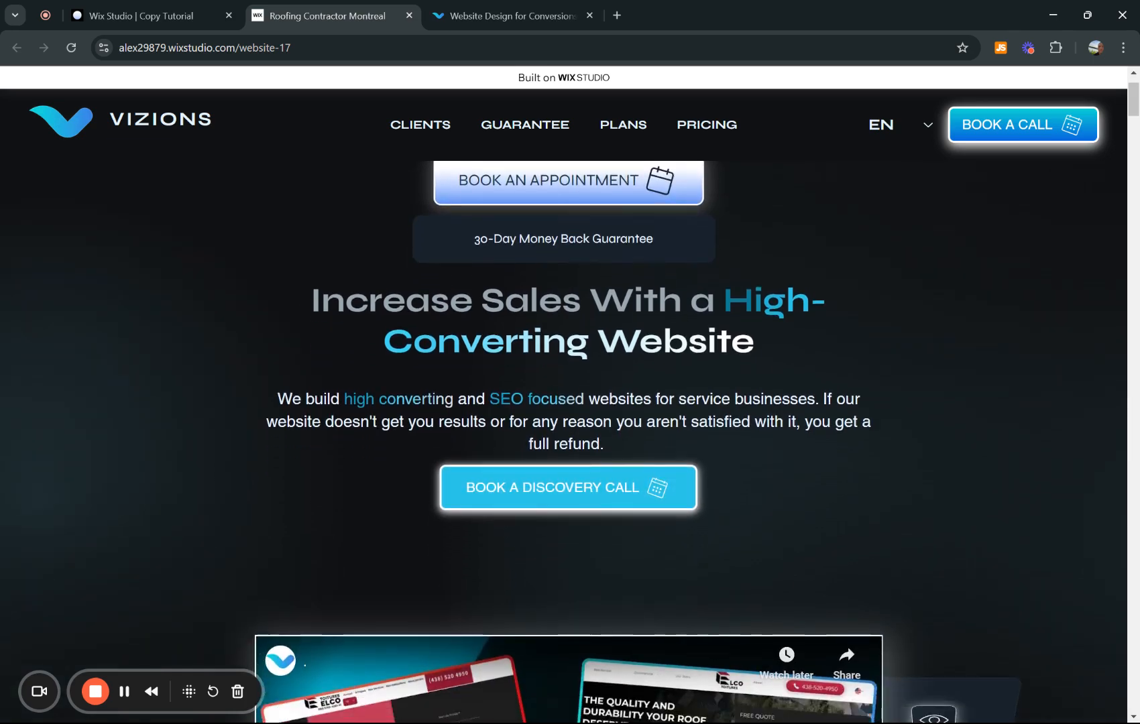
scroll(677, 543, "up", 1)
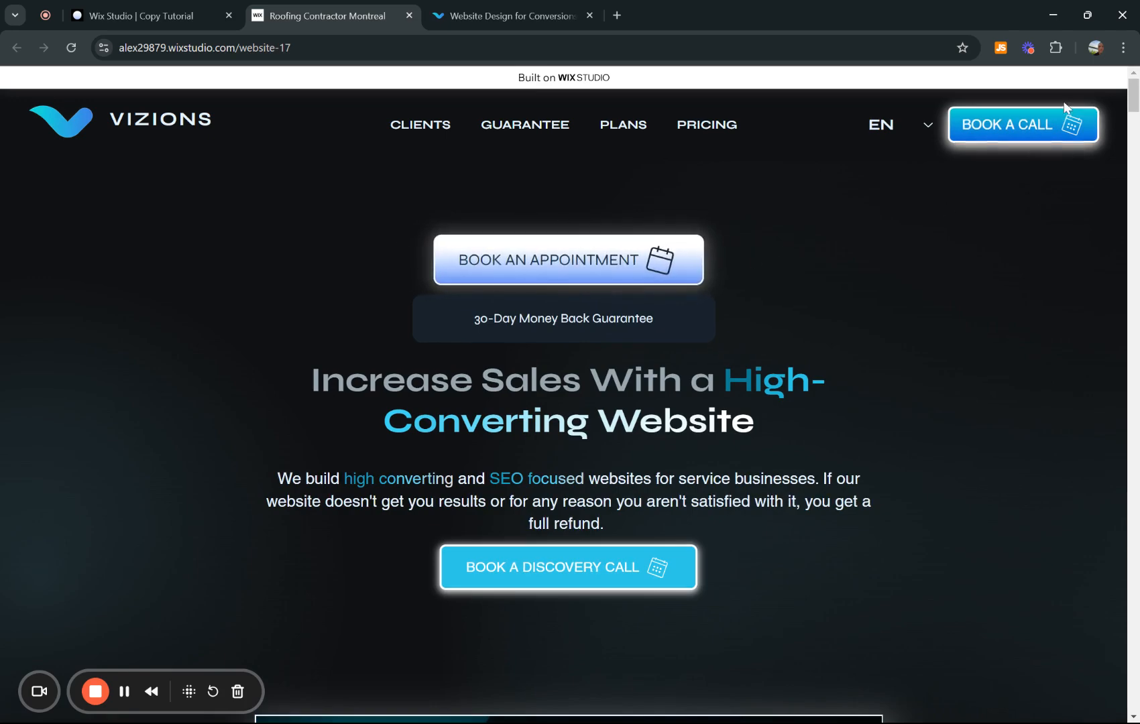
scroll(857, 455, "down", 1)
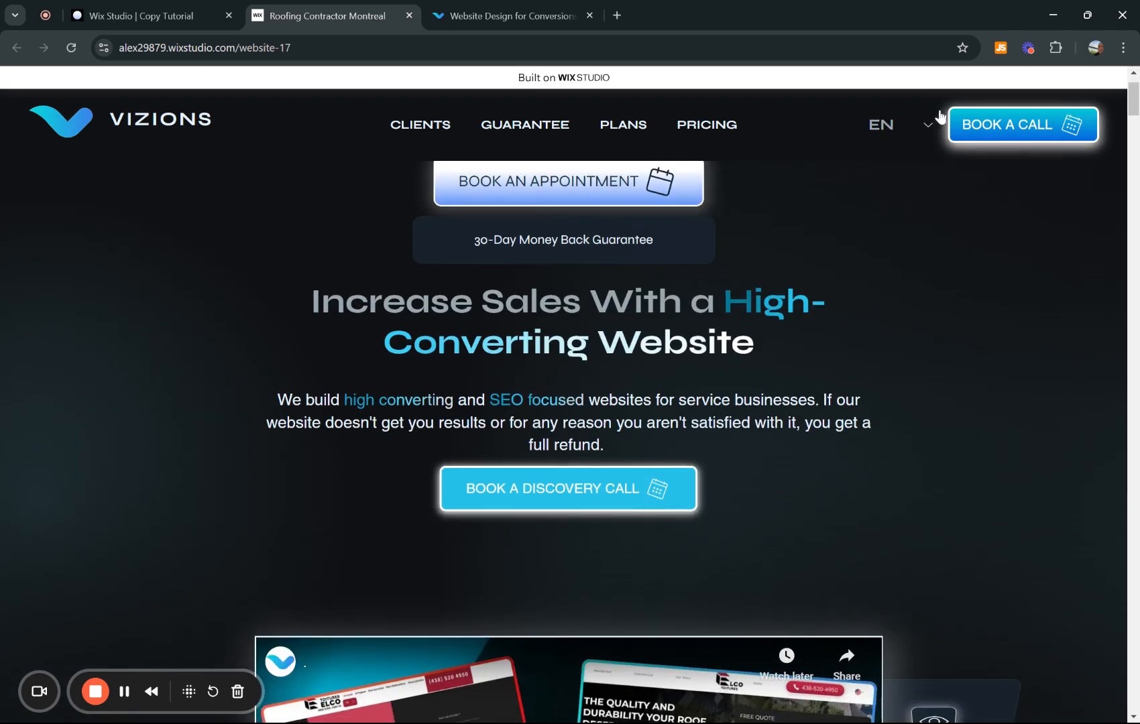
scroll(878, 443, "up", 1)
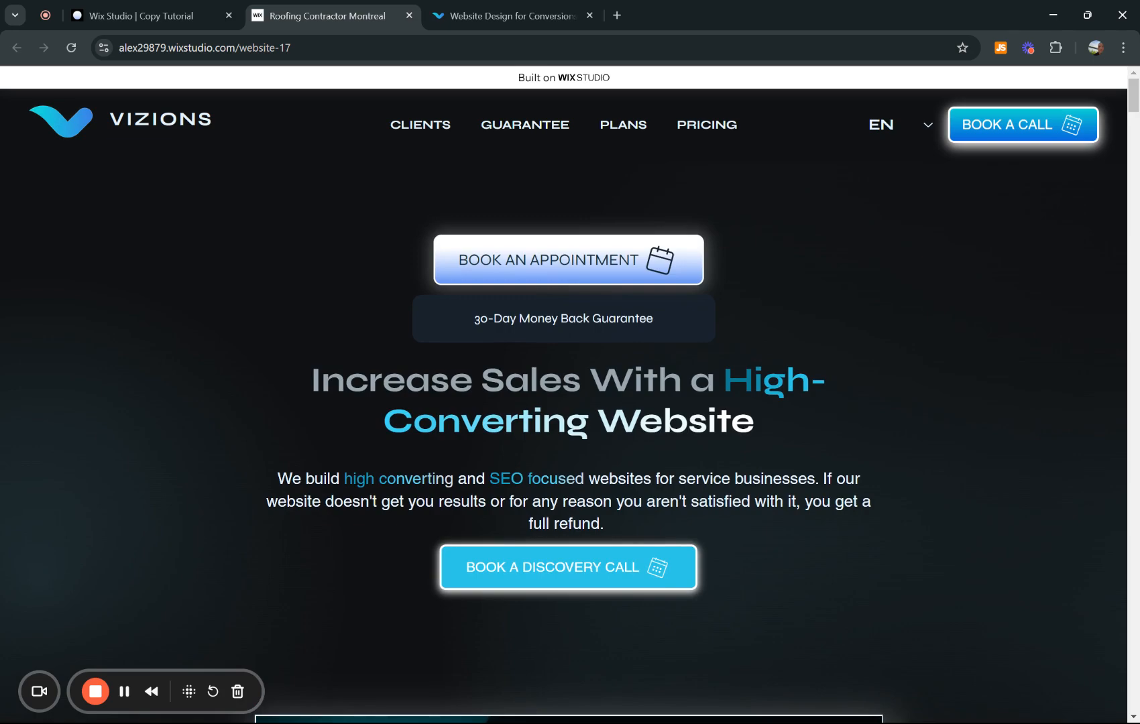
Return from the live page to the Wix Studio editor and close the publish confirmation.
scroll(808, 227, "down", 1)
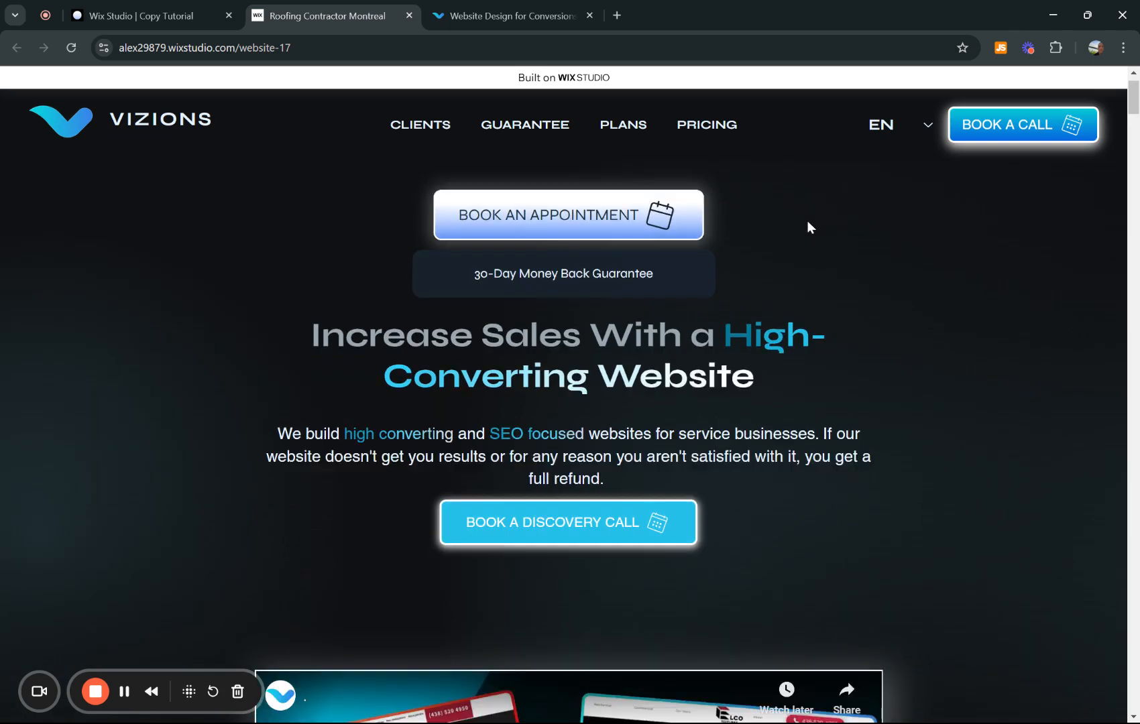
scroll(808, 227, "up", 1)
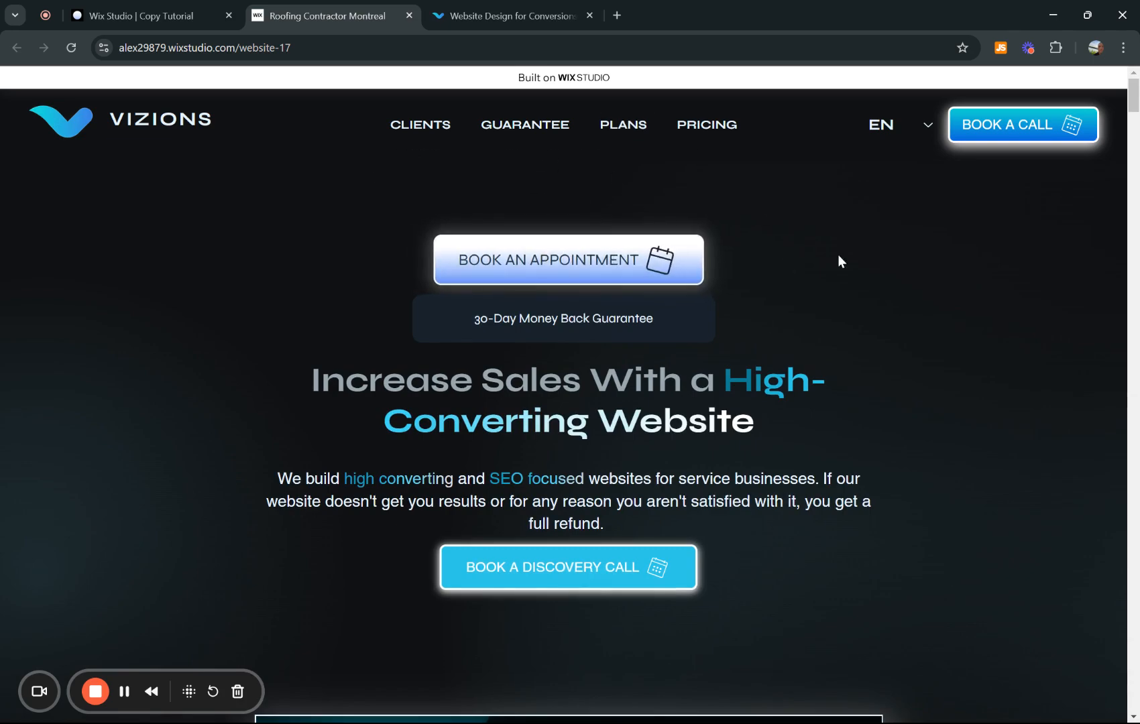
left_click(176, 8)
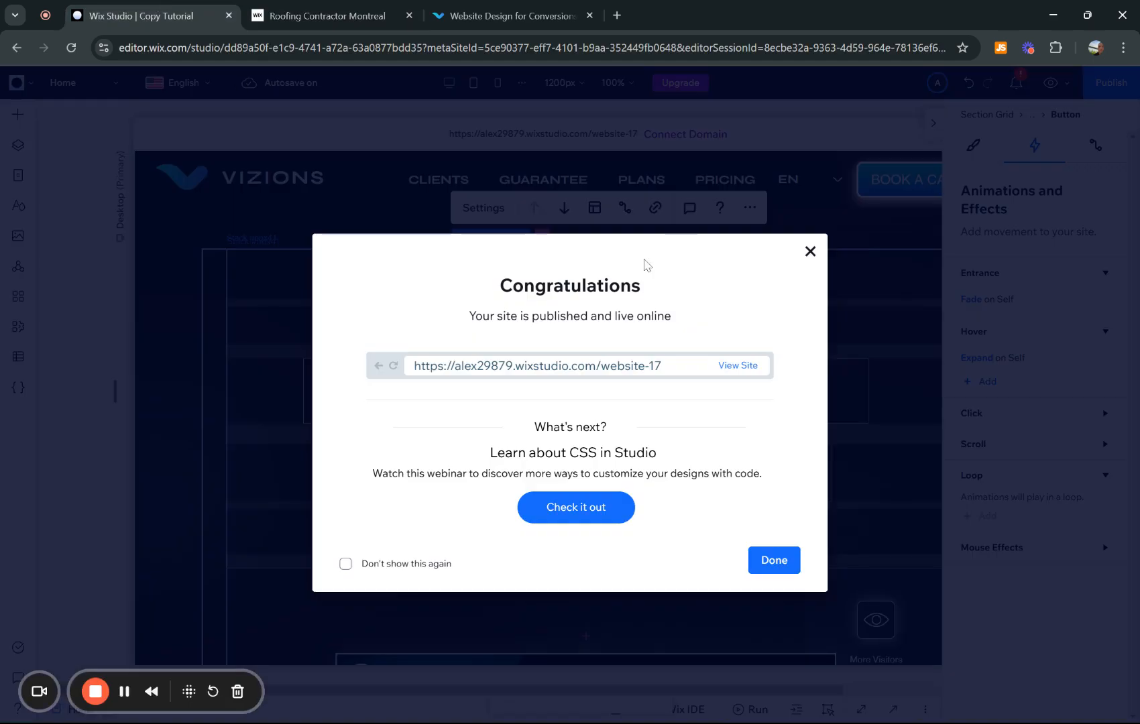
left_click(774, 559)
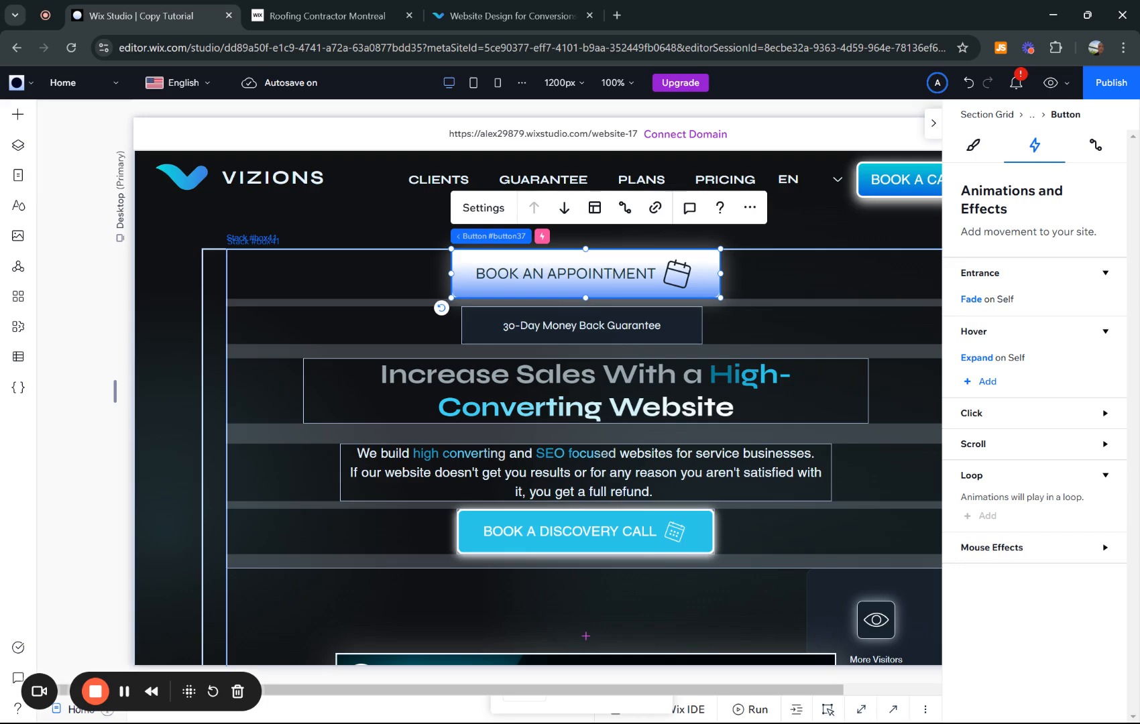
Look through the vizionsdigital.com page down to the free trainings section, and return to the Wix Studio editor.
left_click(503, 15)
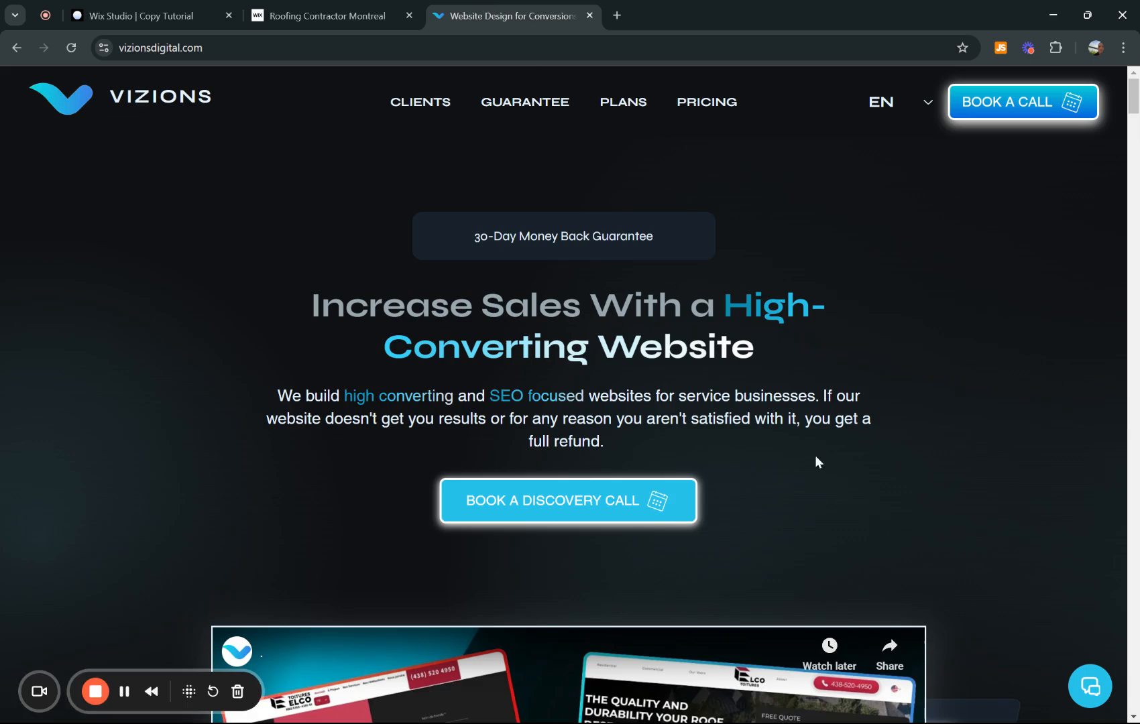
scroll(811, 467, "down", 15)
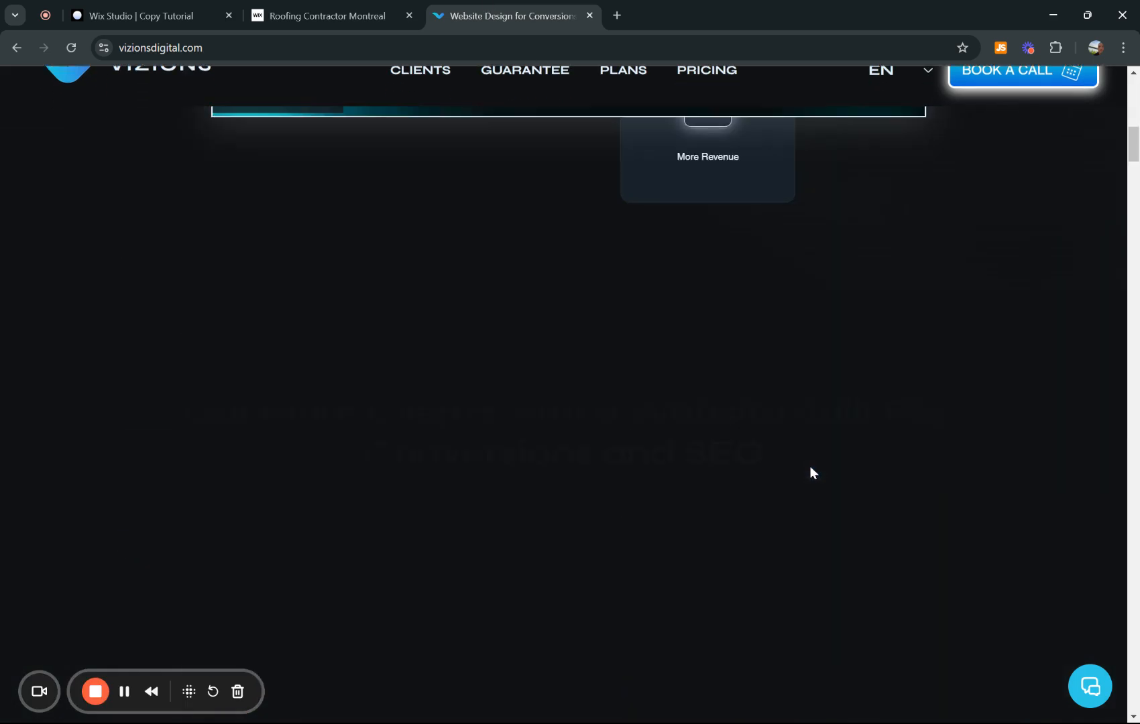
scroll(811, 473, "down", 10)
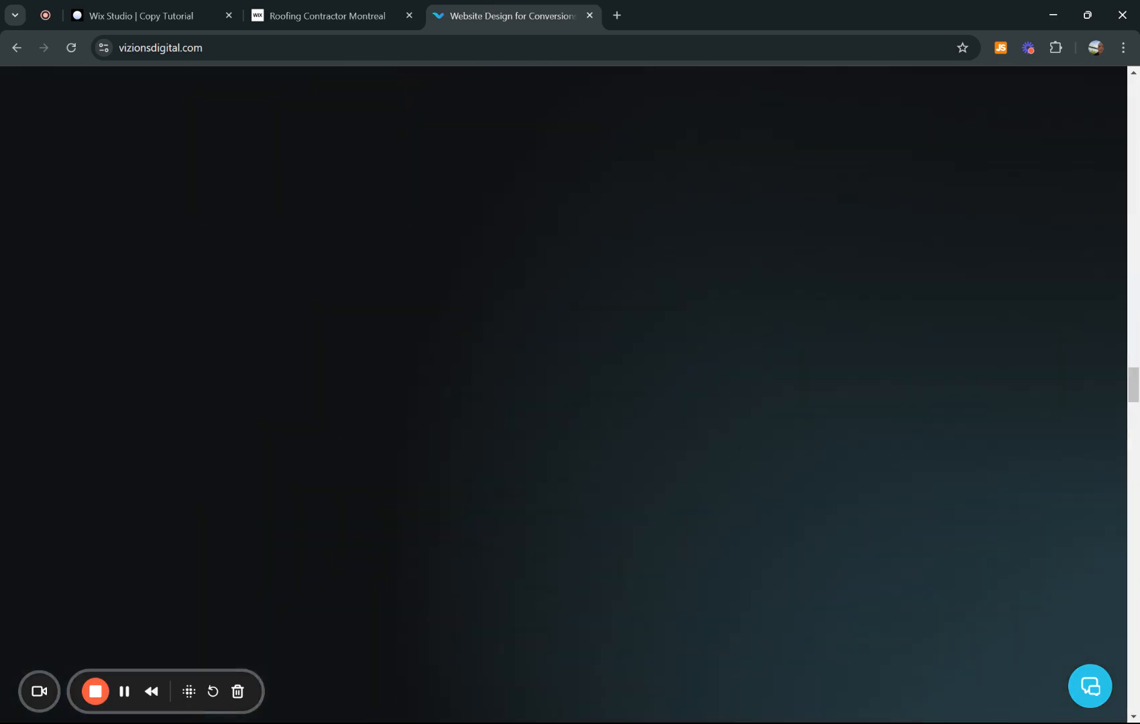
scroll(563, 362, "down", 2)
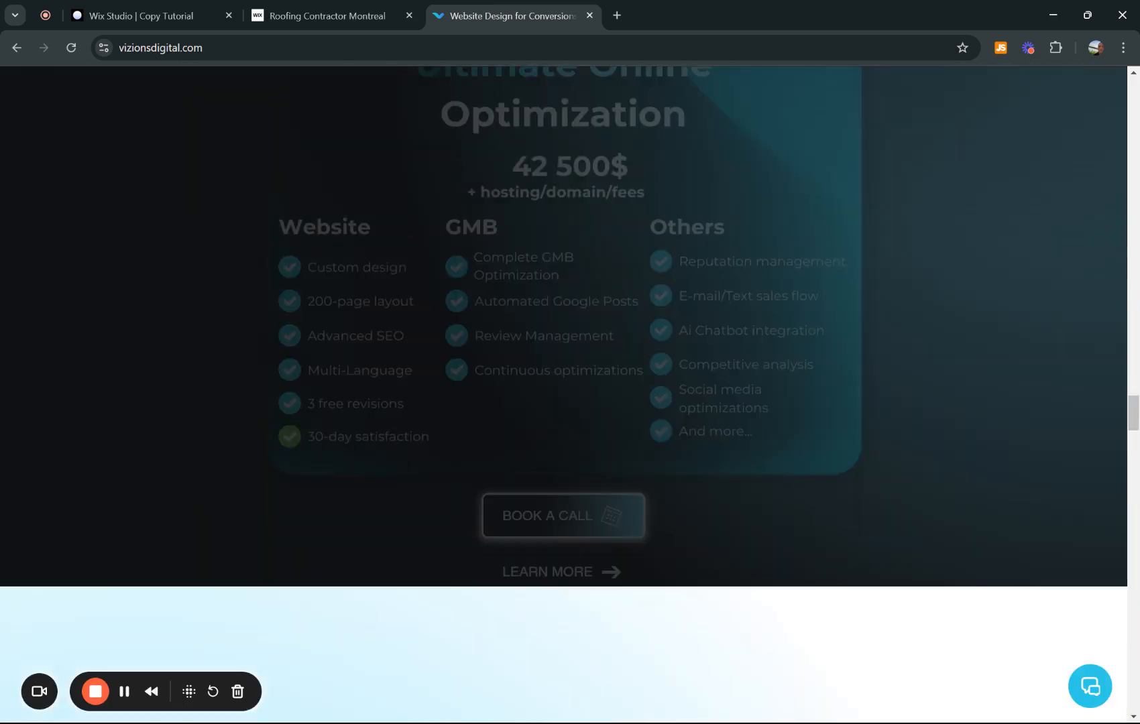
scroll(446, 354, "down", 10)
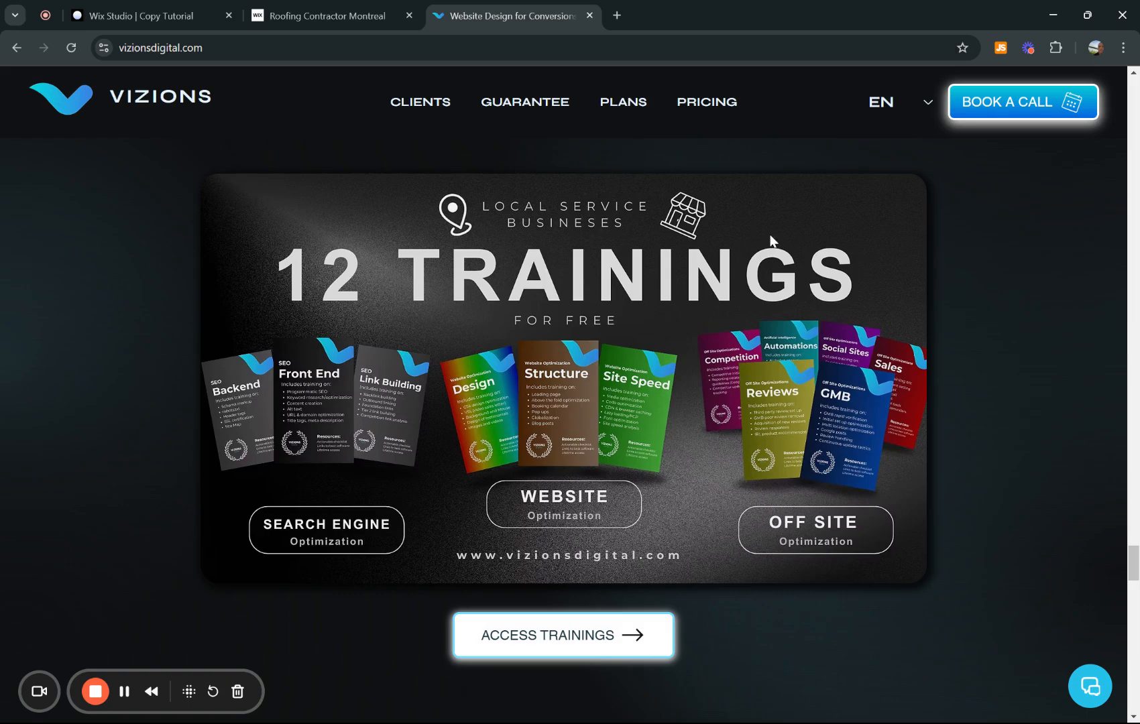
left_click(169, 5)
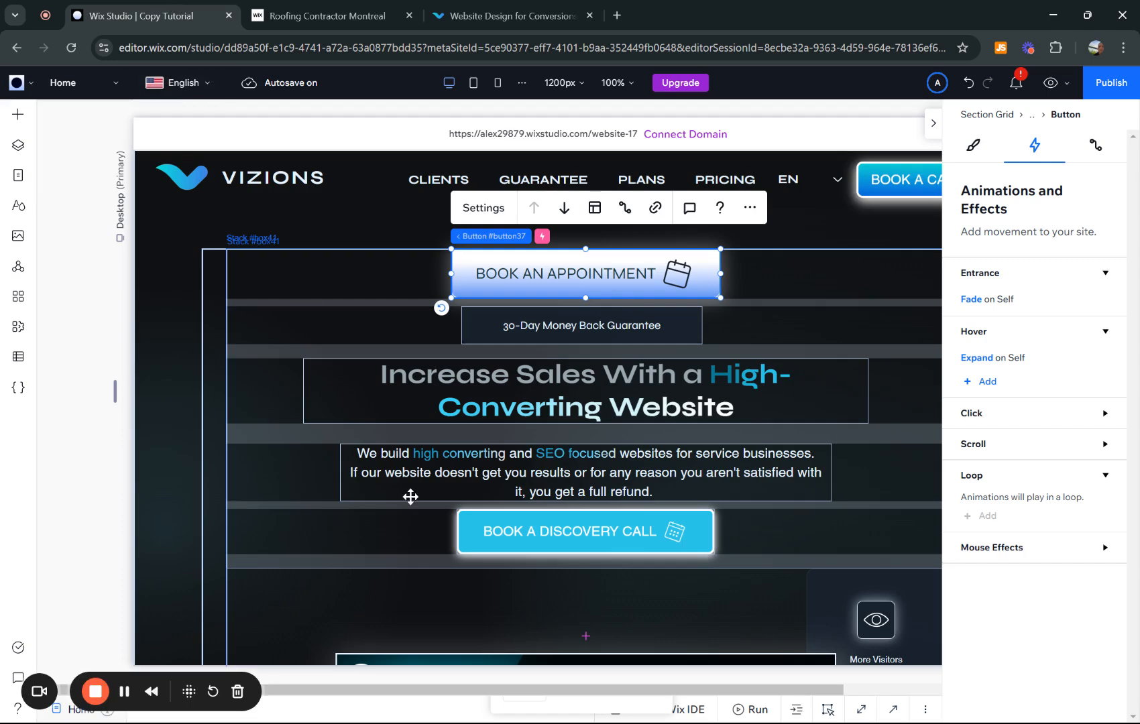